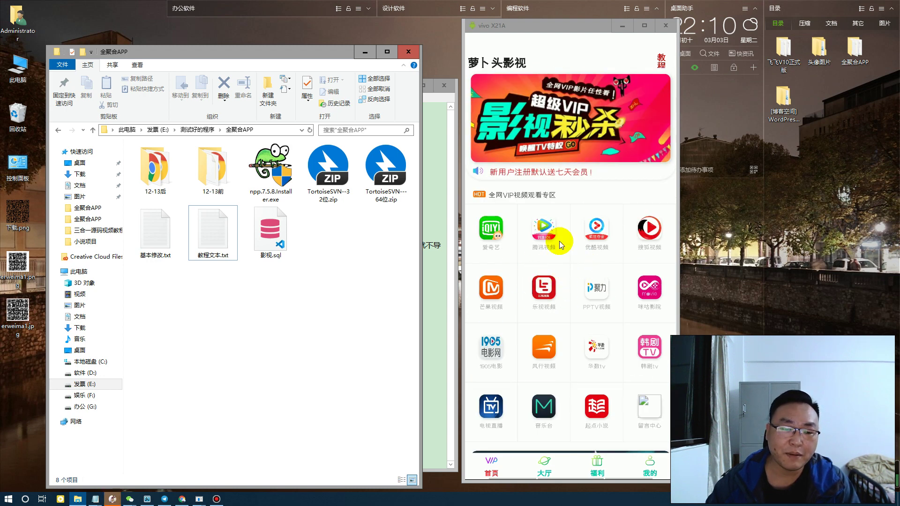
# Open the deployment notes 教程文本.txt from the 全聚合APP folder in Notepad
pyautogui.moveTo(380, 301); pyautogui.dragTo(211, 190)
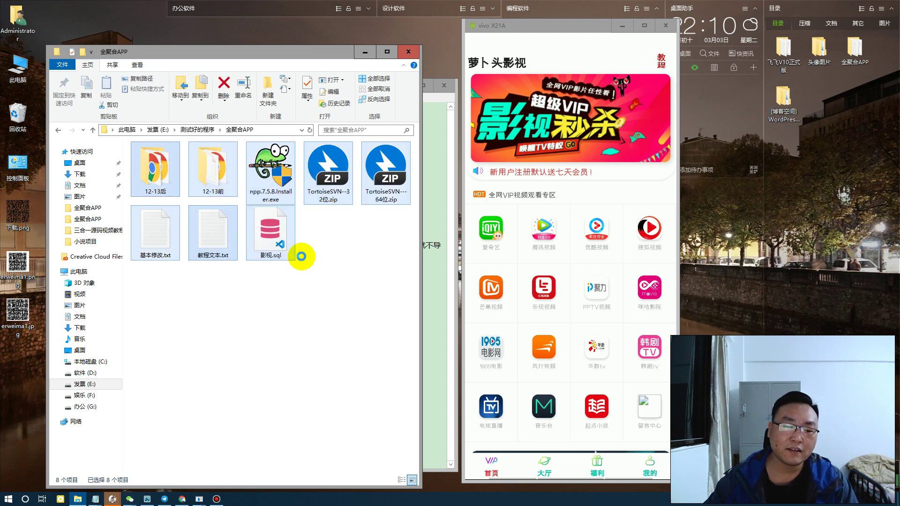
pyautogui.click(316, 281)
pyautogui.click(389, 177)
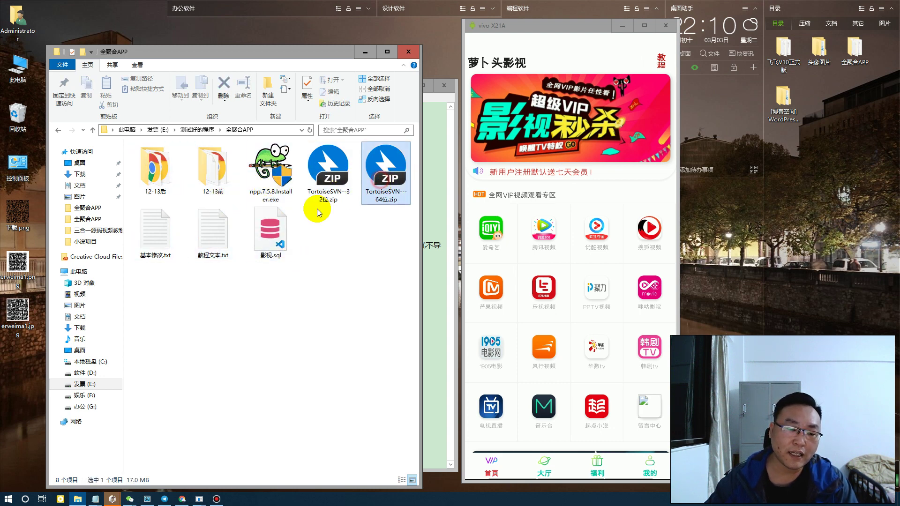
pyautogui.doubleClick(213, 236)
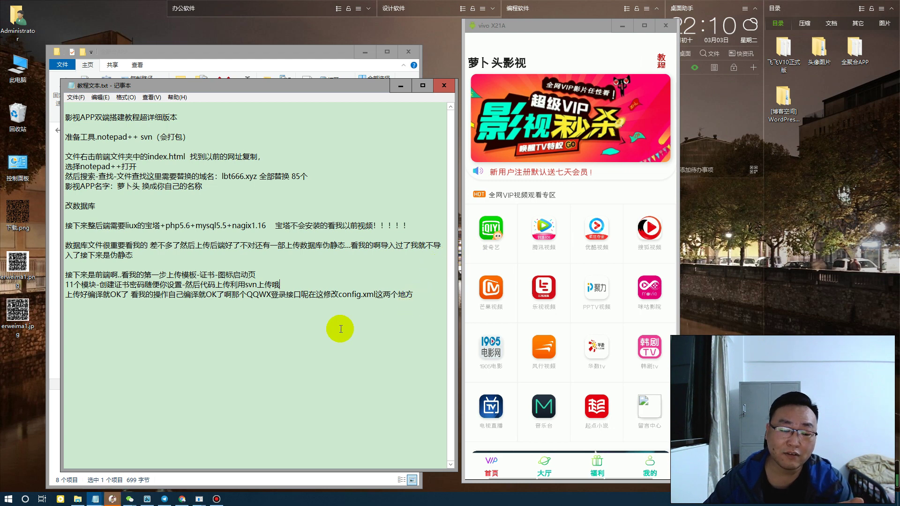
pyautogui.moveTo(113, 502)
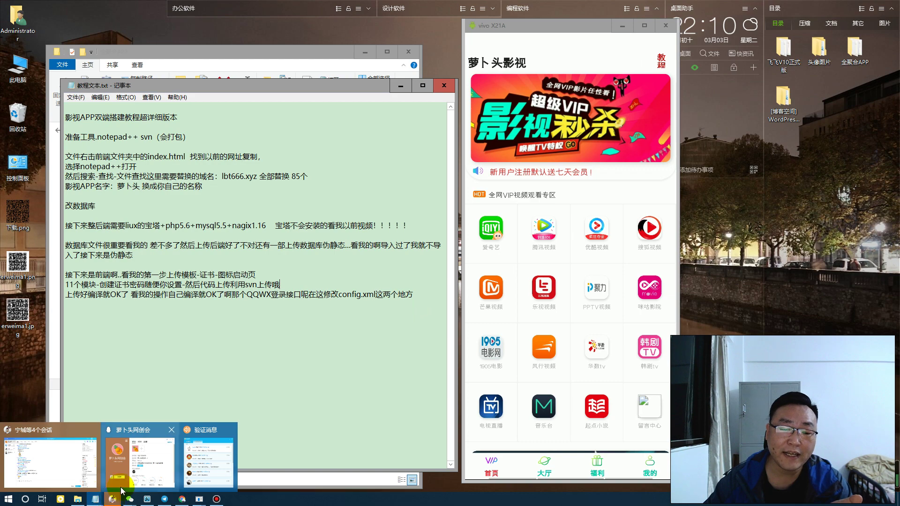
pyautogui.click(339, 317)
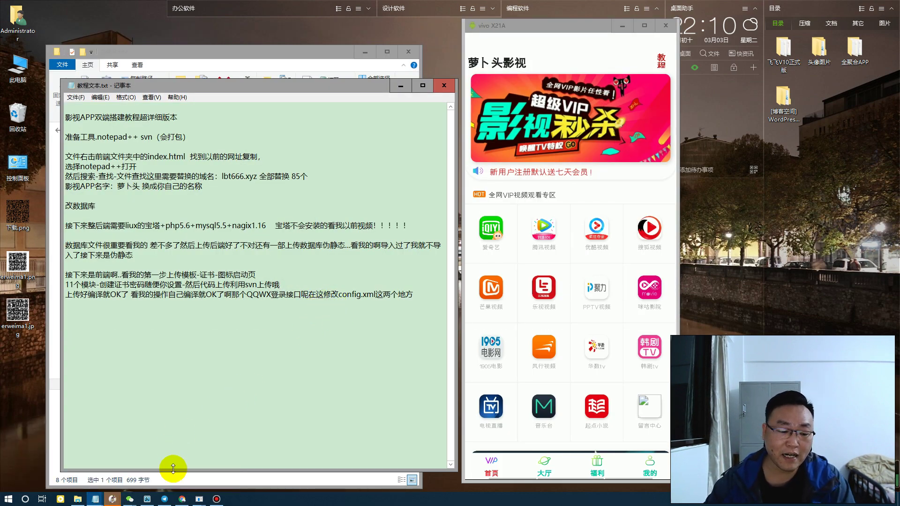
# Go to the 网站 page of BT Panel in the browser
pyautogui.click(181, 499)
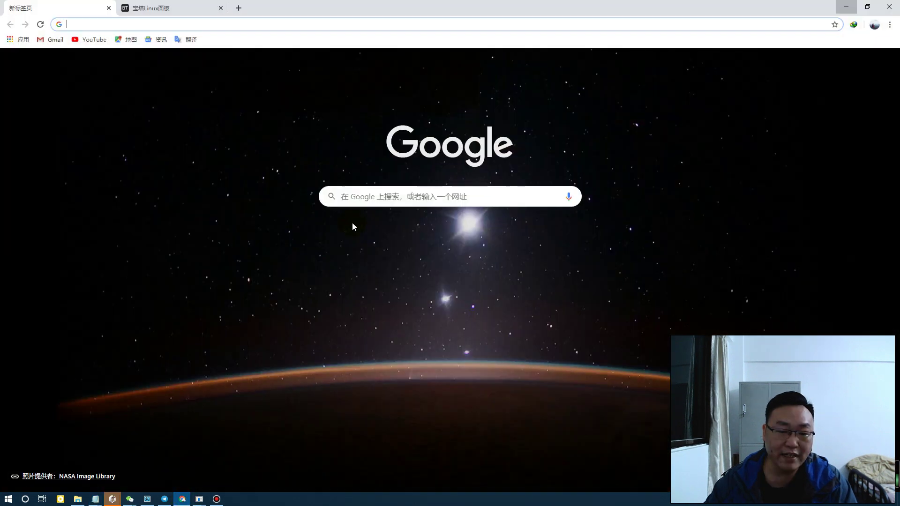
pyautogui.click(171, 7)
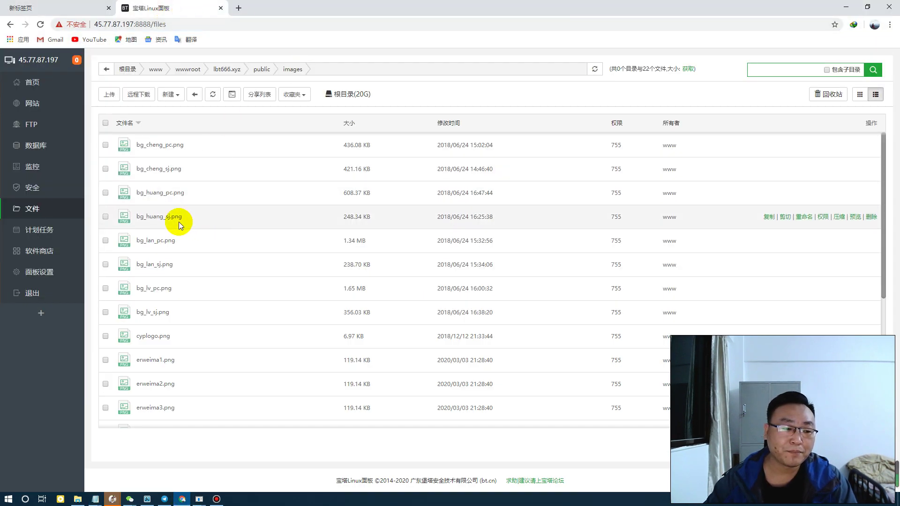
pyautogui.click(42, 106)
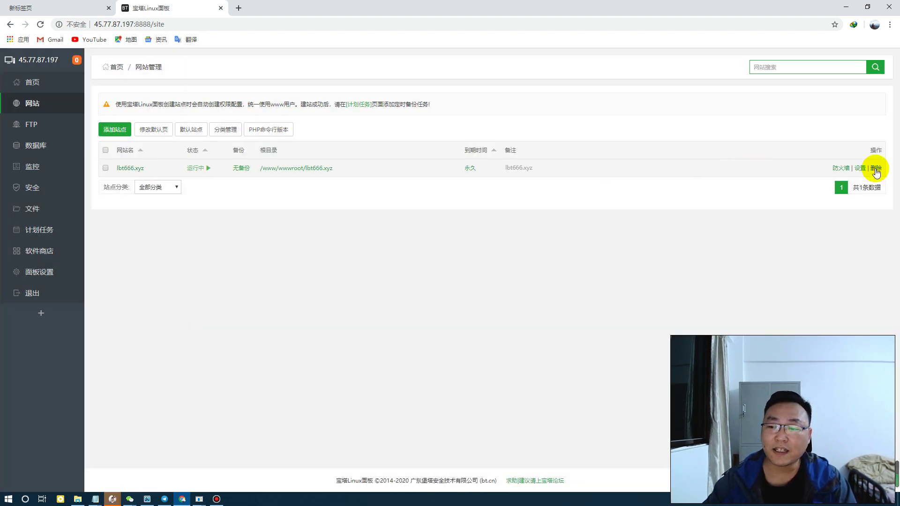
# Delete lbt666.xyz with its FTP, database and root directory, answering 18
pyautogui.click(876, 168)
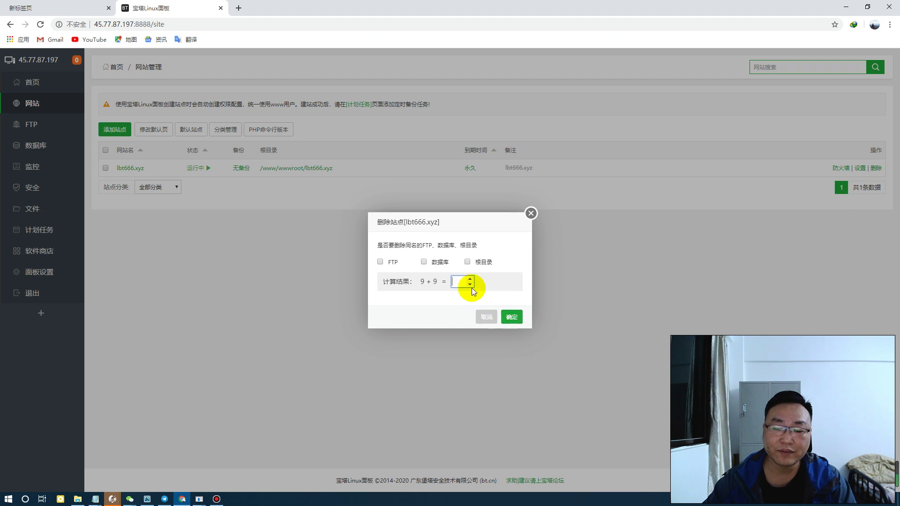
pyautogui.click(462, 282)
pyautogui.click(466, 262)
pyautogui.click(424, 262)
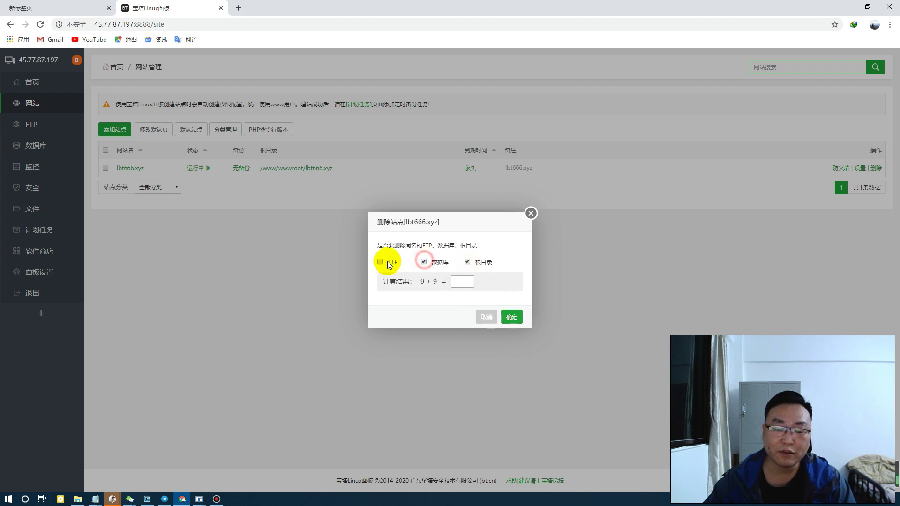
pyautogui.click(380, 261)
pyautogui.click(459, 284)
pyautogui.write('1')
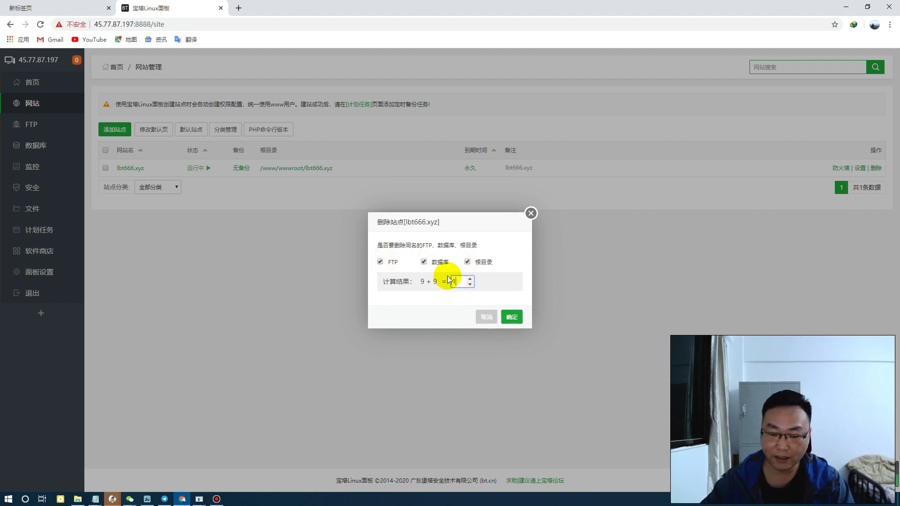
pyautogui.write('8')
pyautogui.click(512, 316)
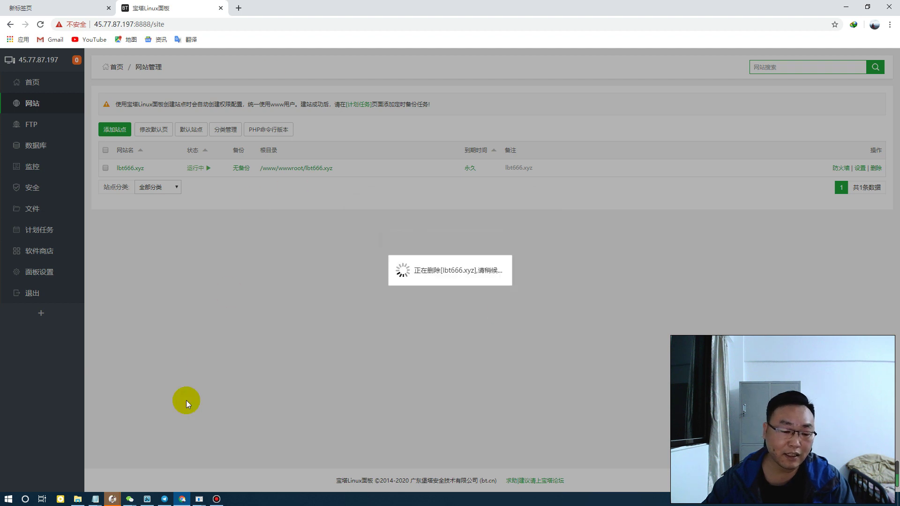
pyautogui.moveTo(177, 500)
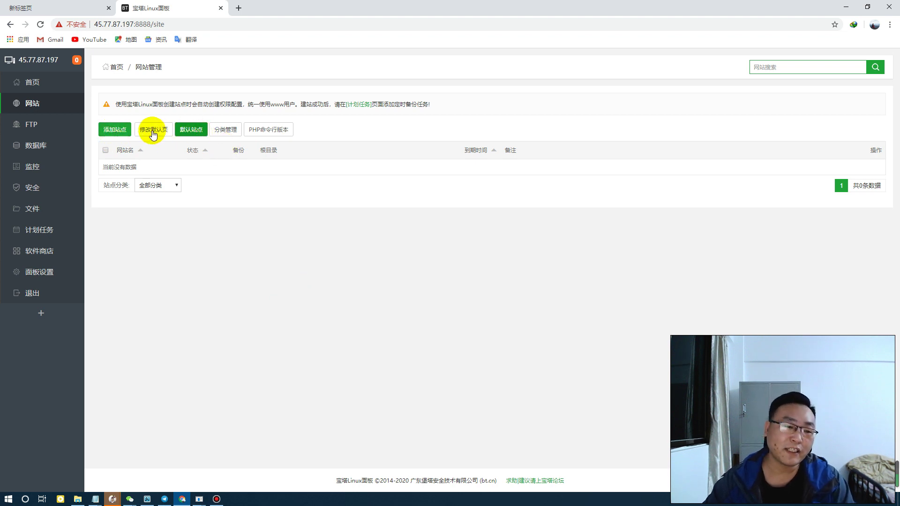
# Start a new site with the domain dy.lbt666.xyz
pyautogui.click(114, 129)
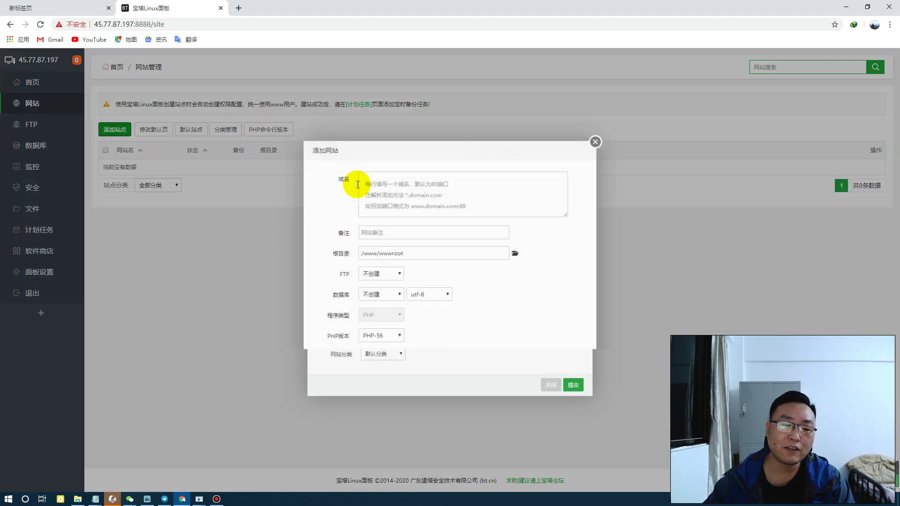
pyautogui.click(397, 185)
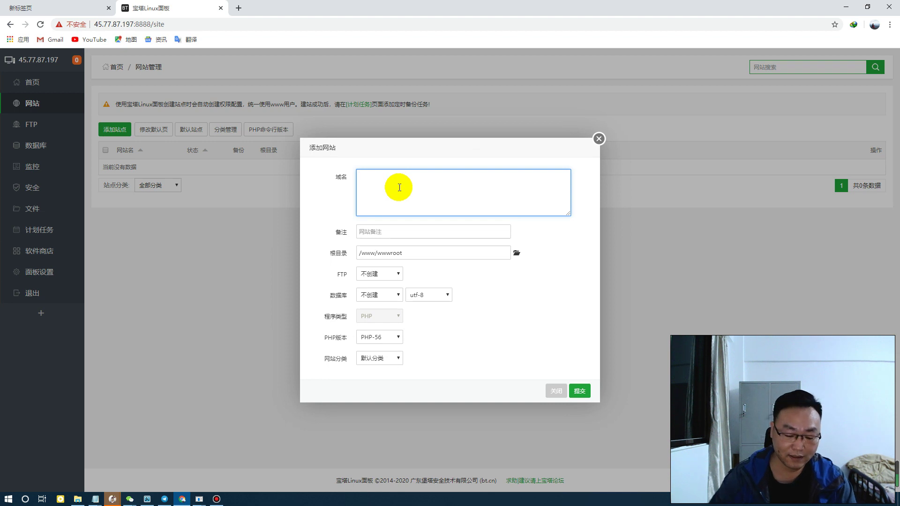
pyautogui.write('dy')
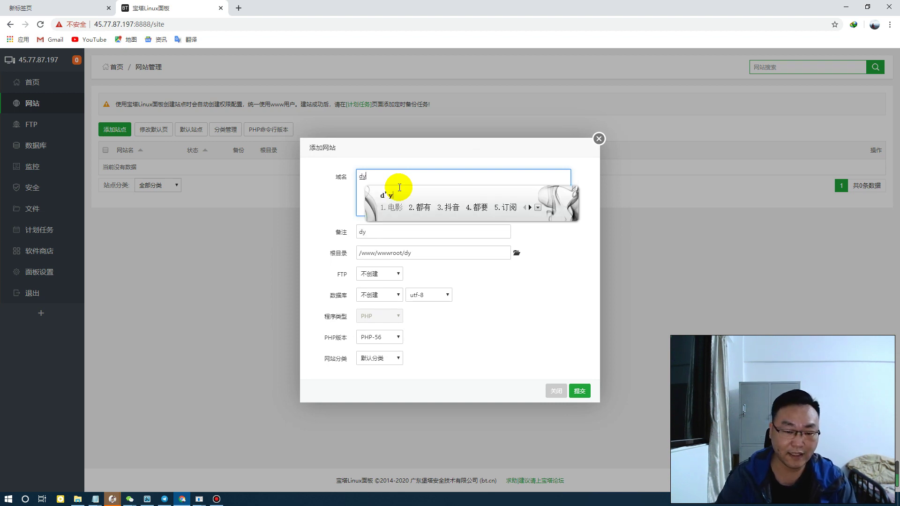
pyautogui.press('Return')
pyautogui.write('。')
pyautogui.press('BackSpace')
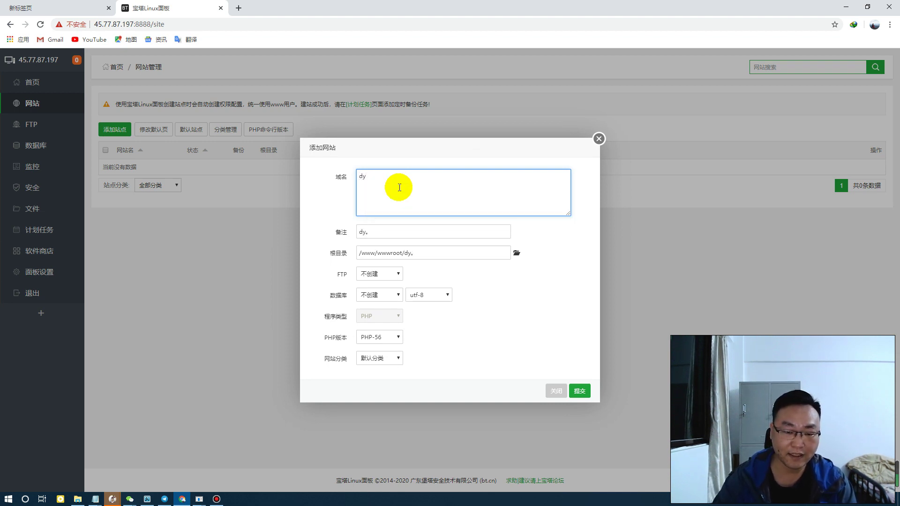
pyautogui.write('.lbt666.xyz')
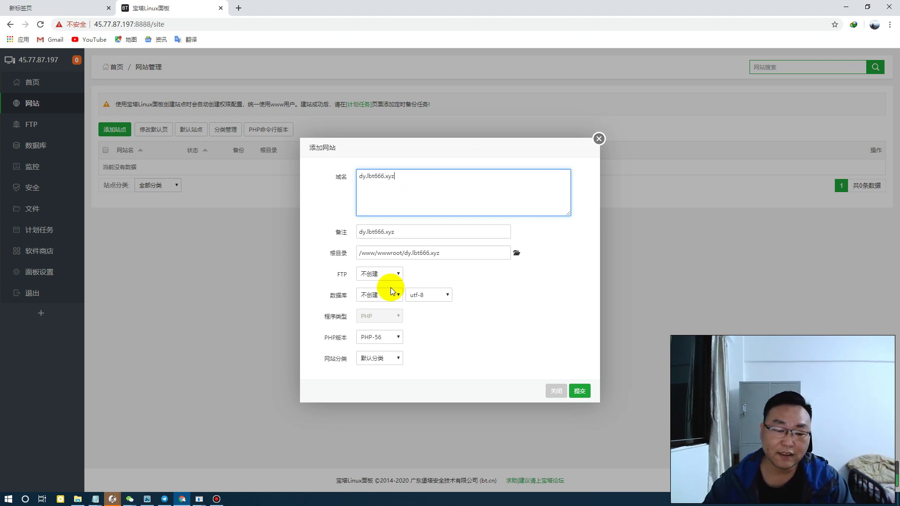
# Add a MySQL database with username dy_lbt666 and submit the new site
pyautogui.click(388, 297)
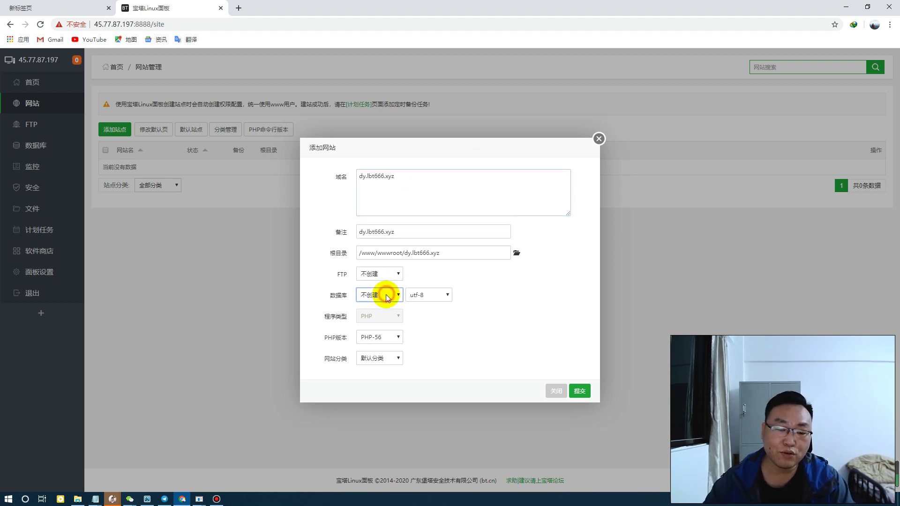
pyautogui.click(387, 315)
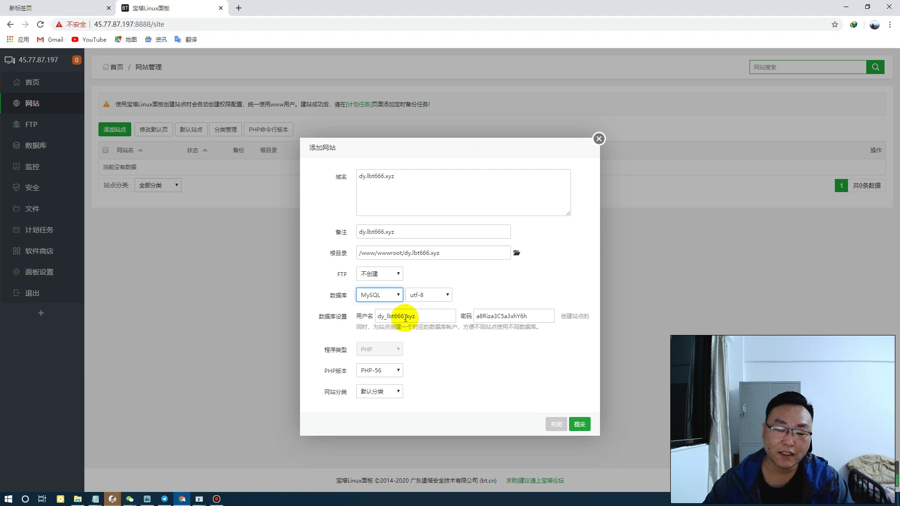
pyautogui.moveTo(403, 316); pyautogui.dragTo(441, 316)
pyautogui.press('BackSpace')
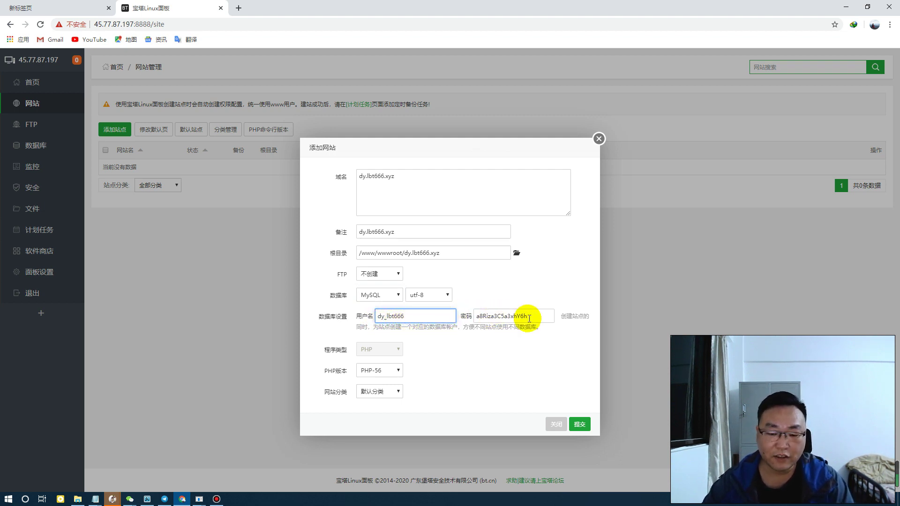
pyautogui.click(579, 424)
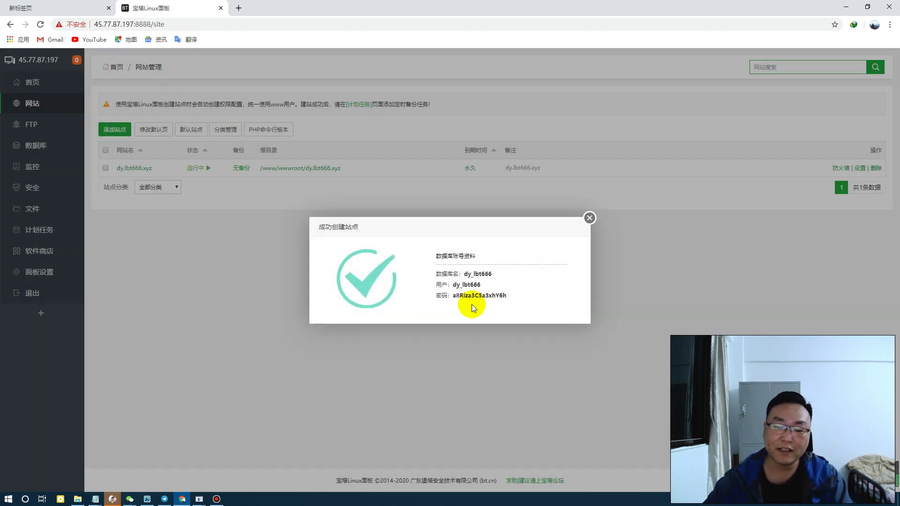
pyautogui.click(589, 219)
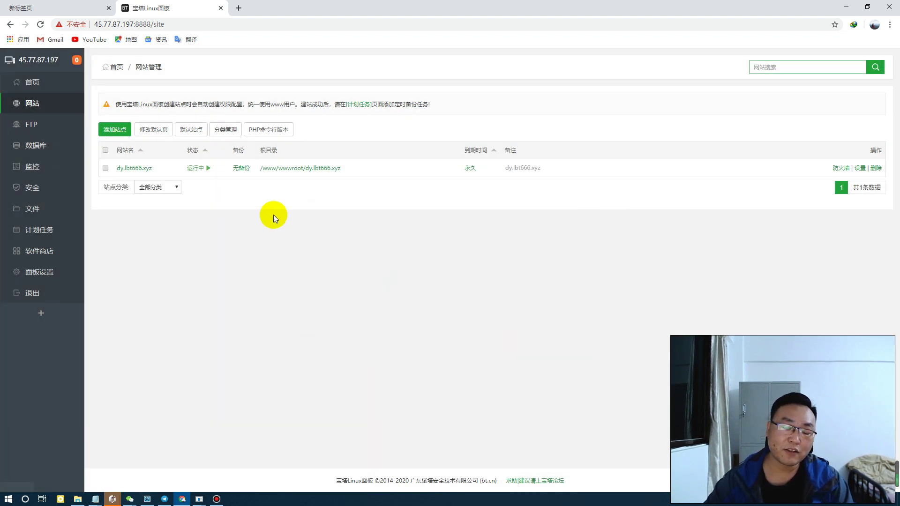
# Save the thinkphp rewrite template for dy.lbt666.xyz, then minimize Chrome
pyautogui.click(143, 168)
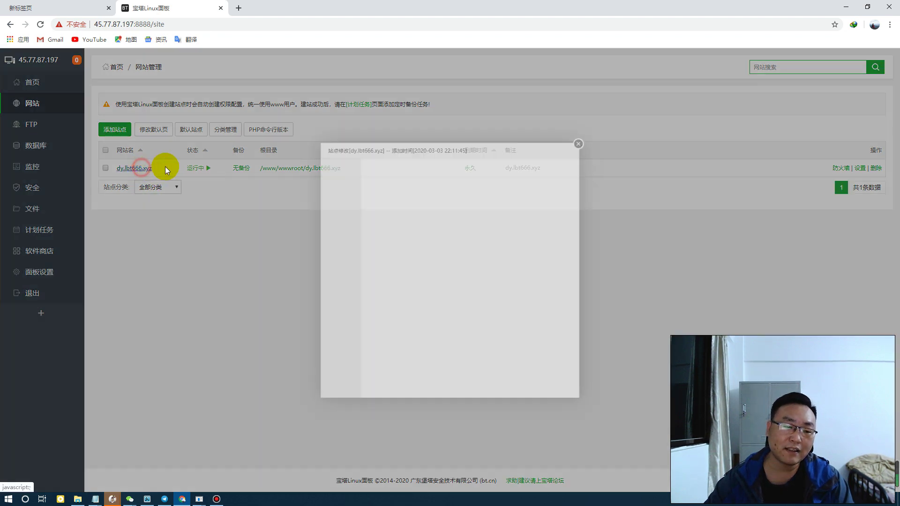
pyautogui.click(305, 232)
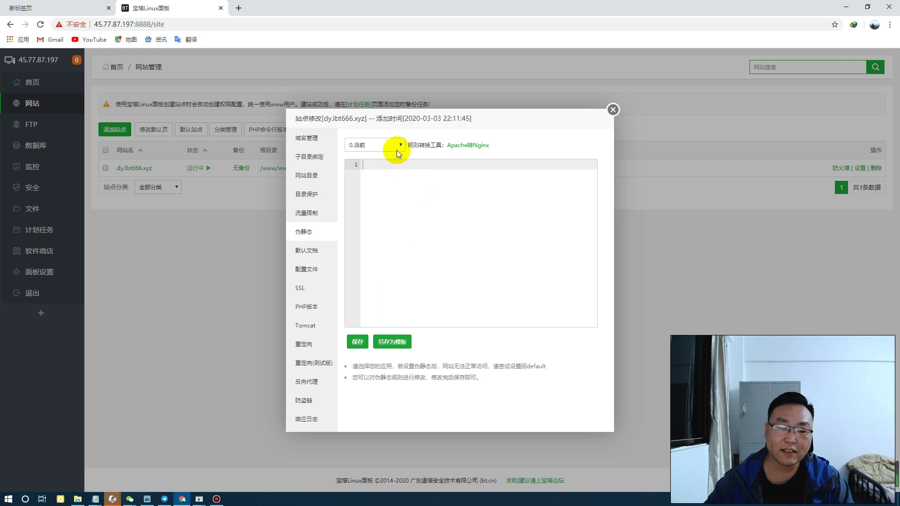
pyautogui.click(396, 146)
pyautogui.moveTo(403, 233); pyautogui.dragTo(398, 269)
pyautogui.click(375, 276)
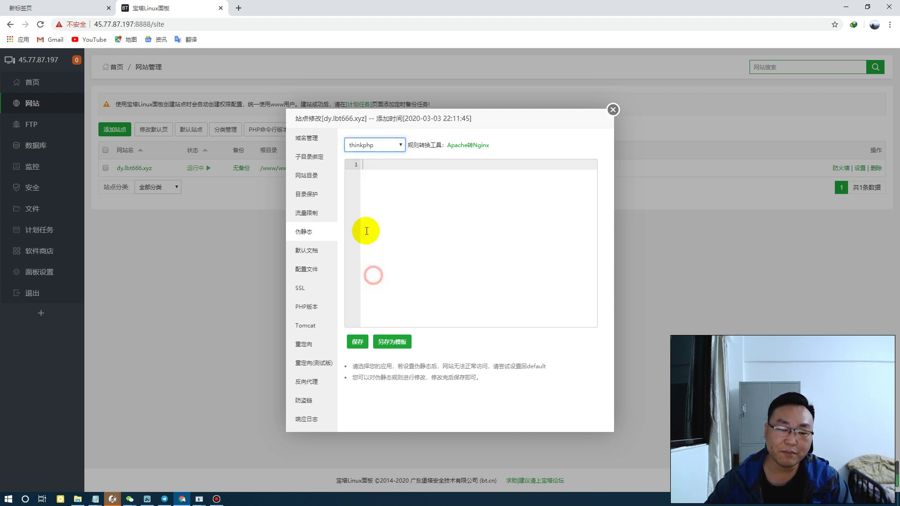
pyautogui.click(358, 342)
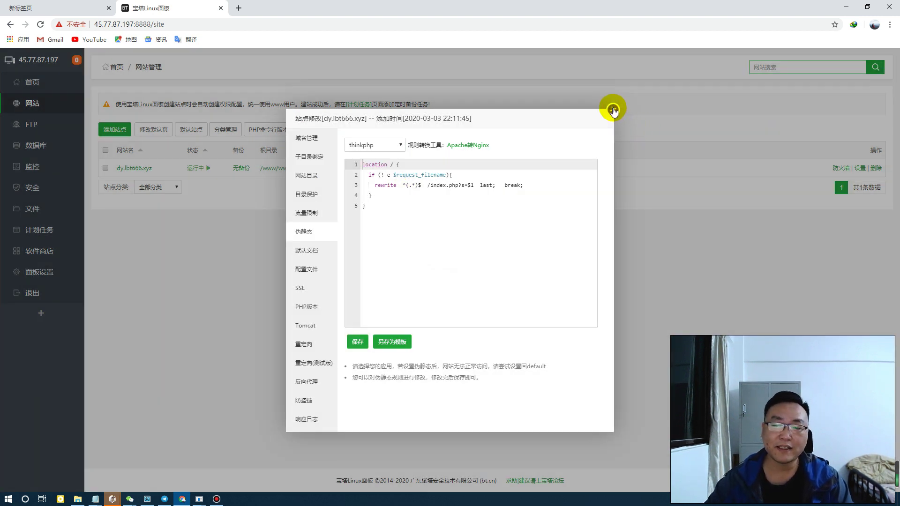
pyautogui.click(613, 111)
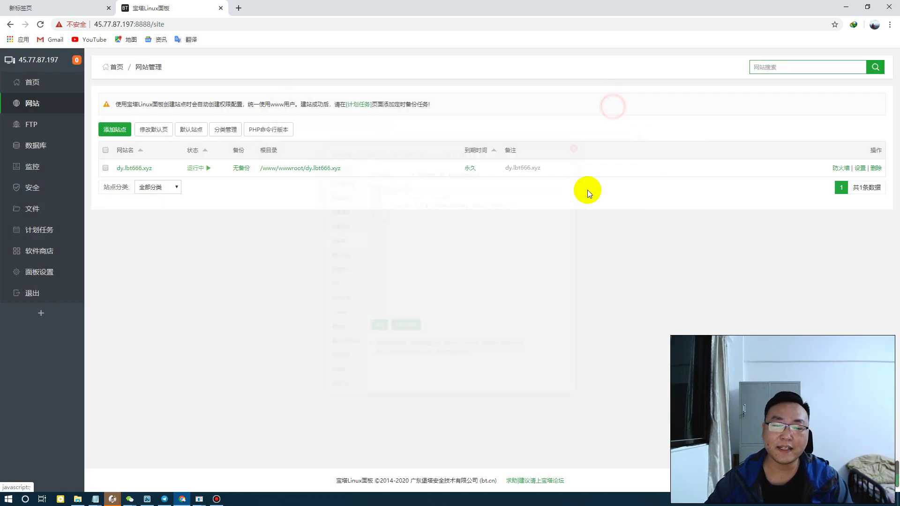
pyautogui.click(847, 10)
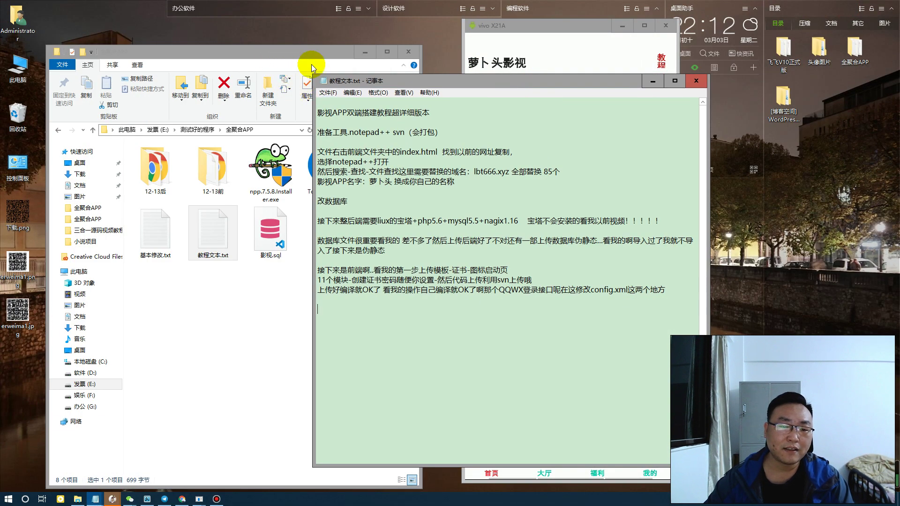
# Open index.html from the 12-13前 folder in Notepad++
pyautogui.moveTo(401, 86); pyautogui.dragTo(556, 87)
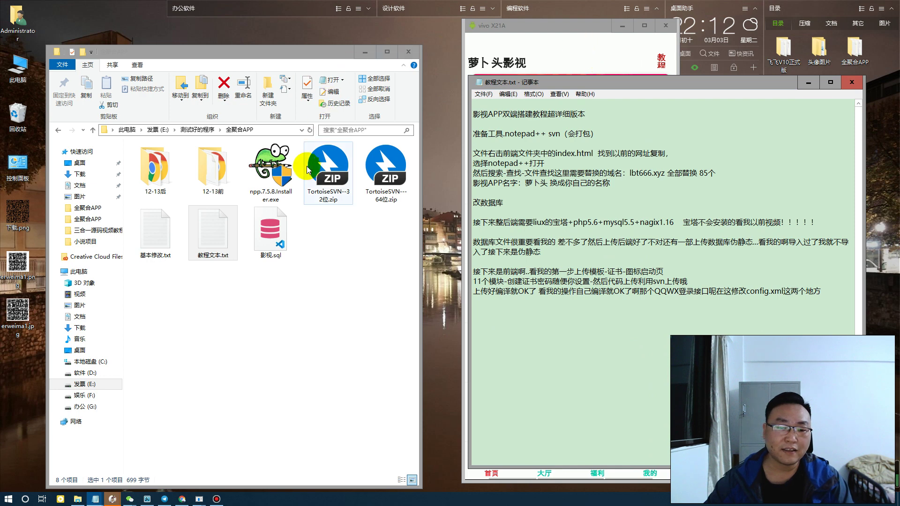
pyautogui.doubleClick(217, 178)
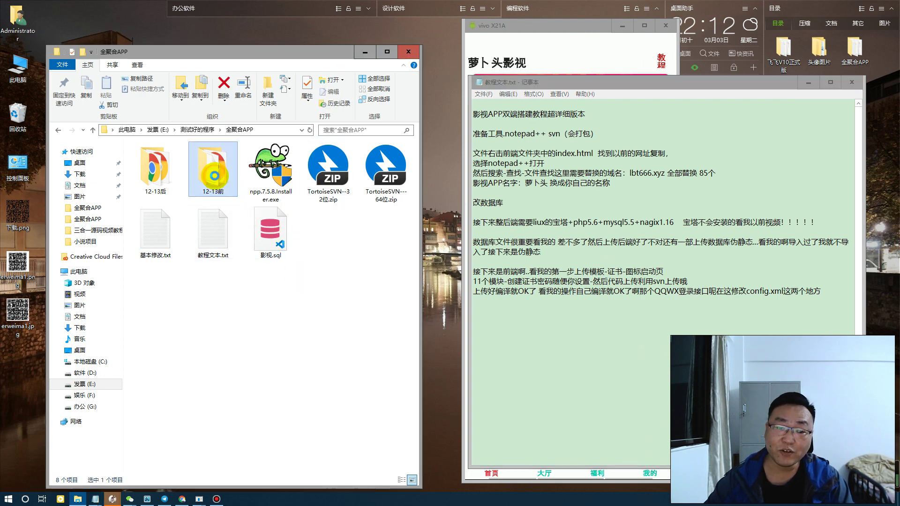
pyautogui.click(379, 249)
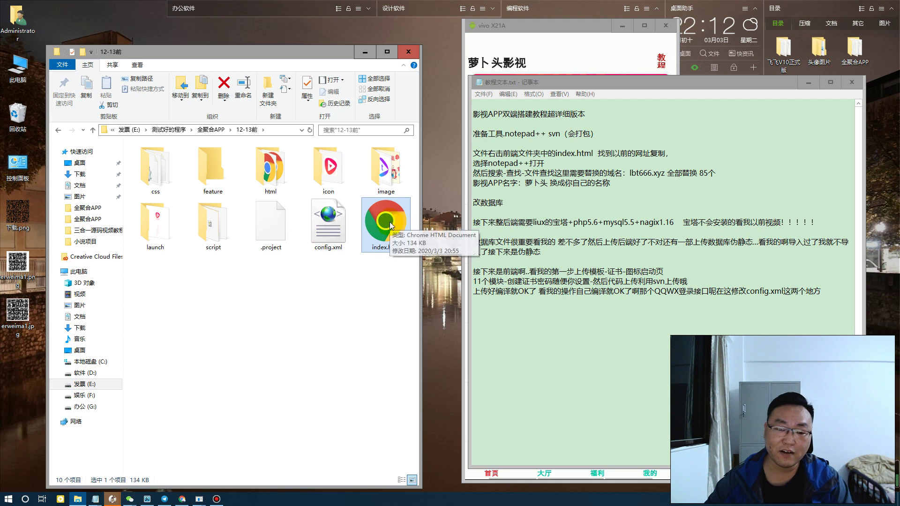
pyautogui.rightClick(390, 221)
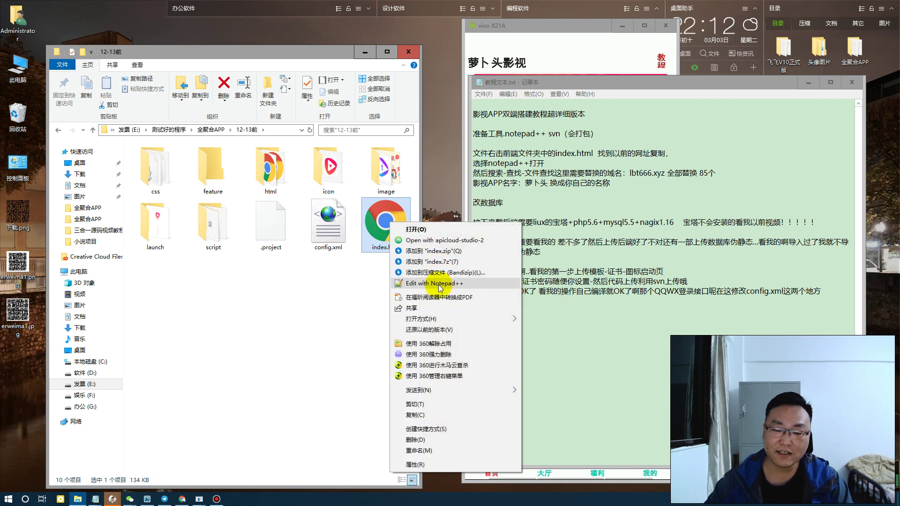
pyautogui.click(438, 284)
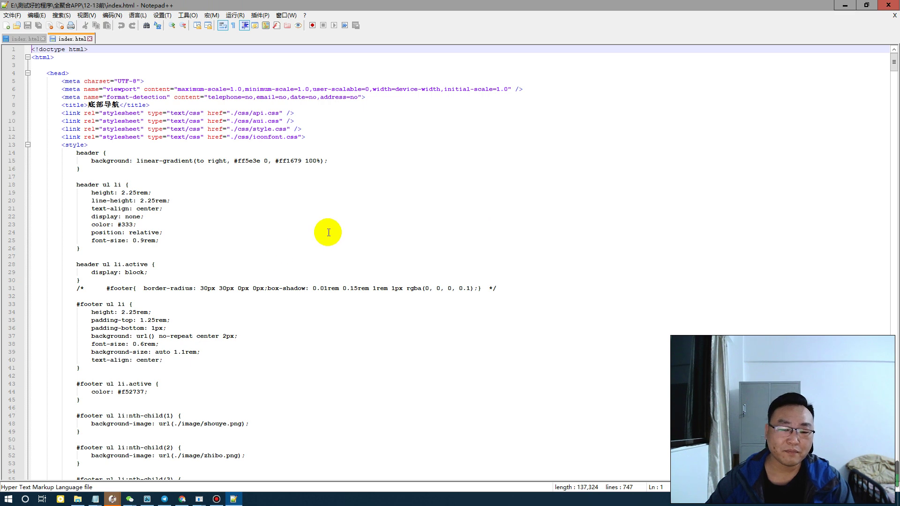
pyautogui.click(328, 233)
pyautogui.scroll(-6, 282, 323)
pyautogui.scroll(-16, 330, 306)
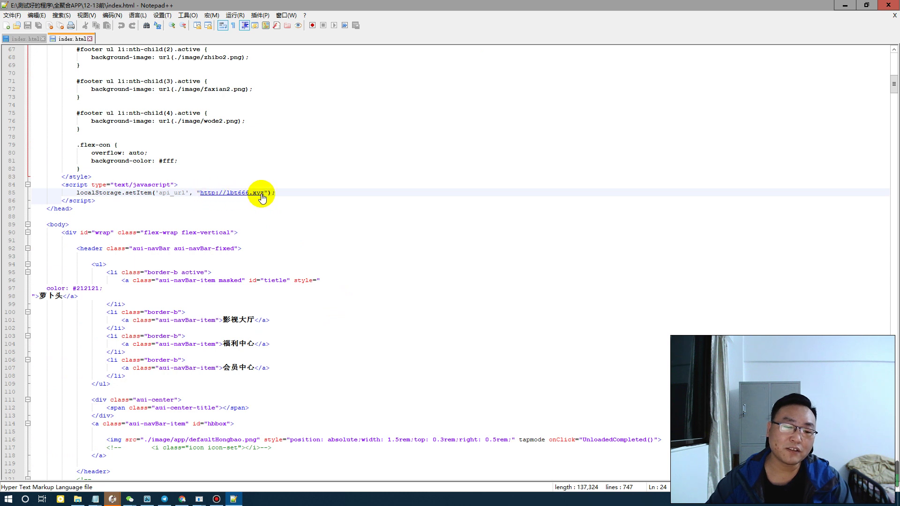
pyautogui.moveTo(265, 194); pyautogui.dragTo(226, 192)
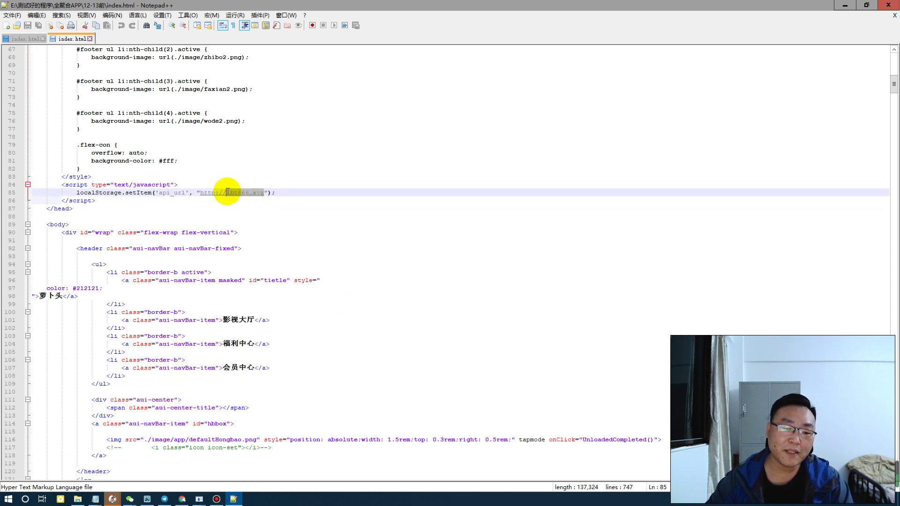
pyautogui.click(226, 192)
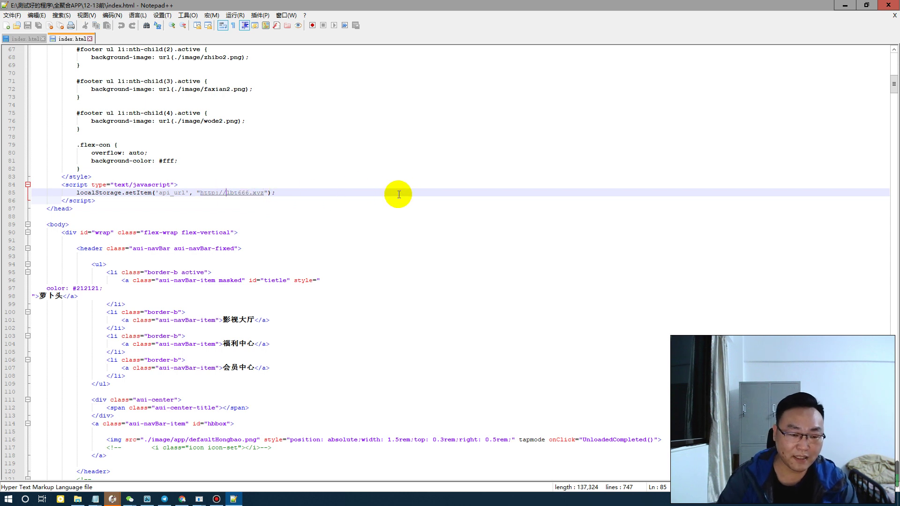
pyautogui.click(265, 192)
pyautogui.moveTo(265, 192); pyautogui.dragTo(203, 191)
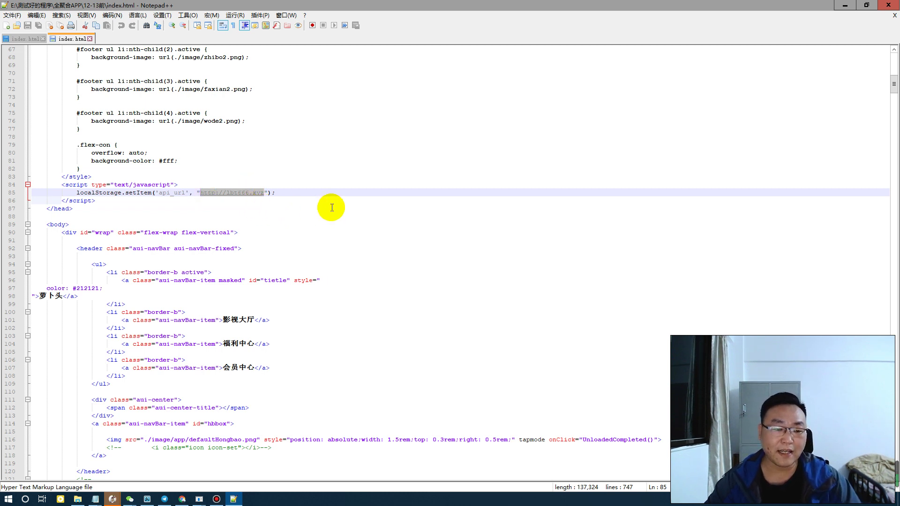
pyautogui.click(347, 217)
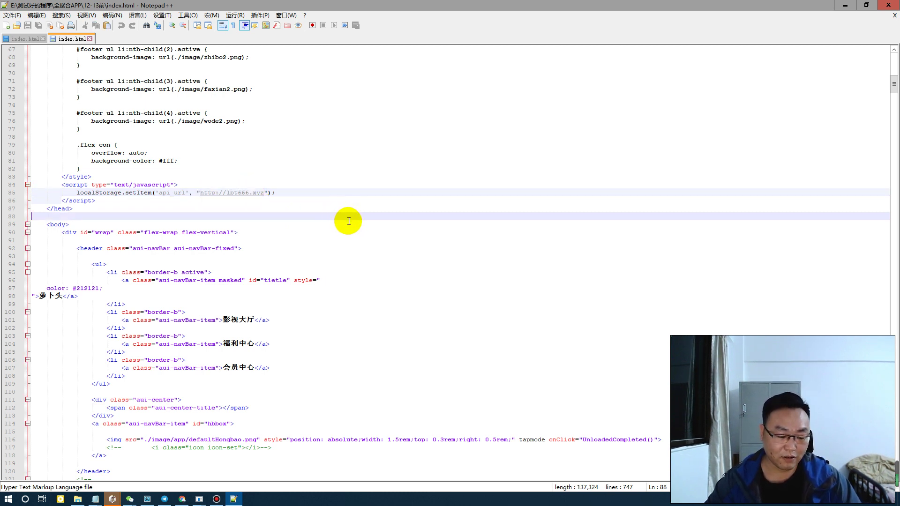
pyautogui.hotkey('ctrl', 'f')
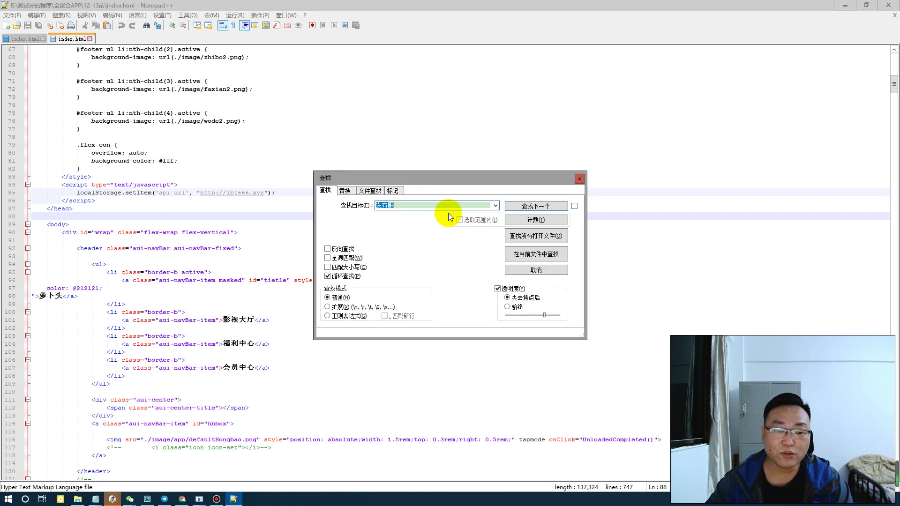
# Set up Find in Files on the 全聚合APP folder, including subfolders
pyautogui.press('BackSpace')
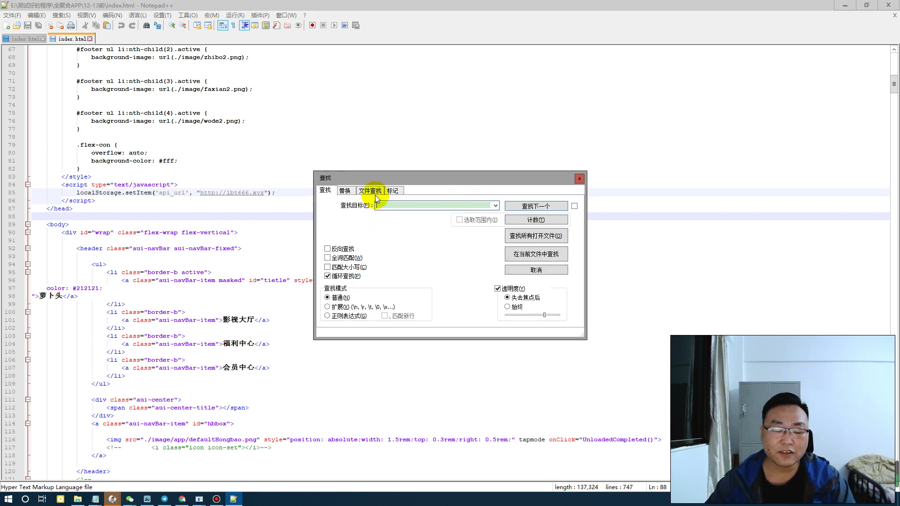
pyautogui.click(370, 190)
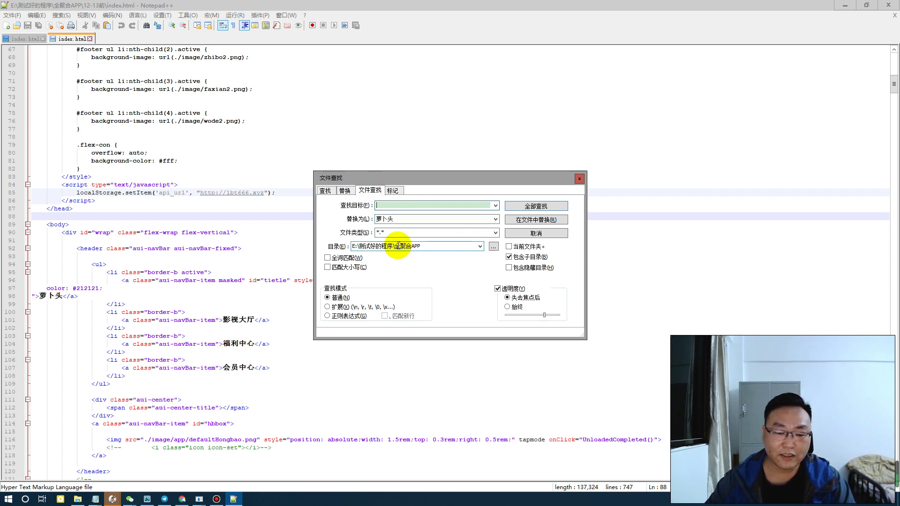
pyautogui.doubleClick(406, 245)
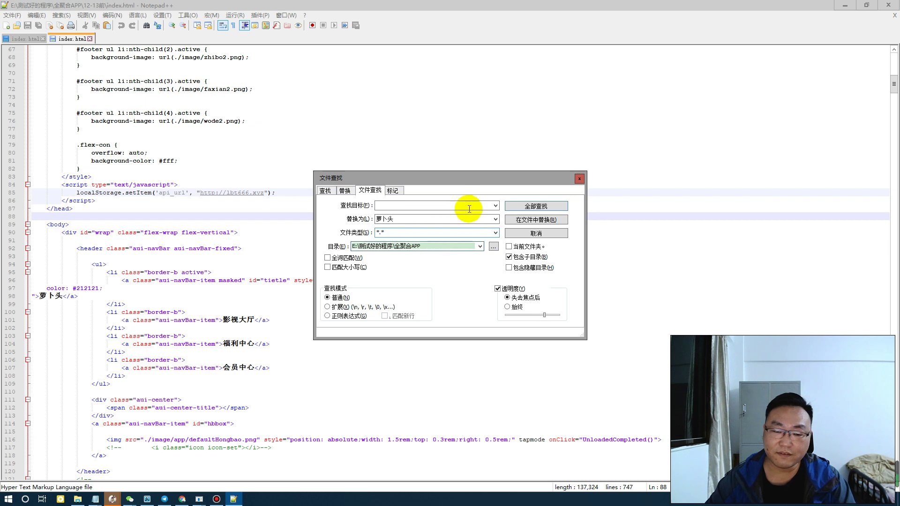
pyautogui.click(536, 222)
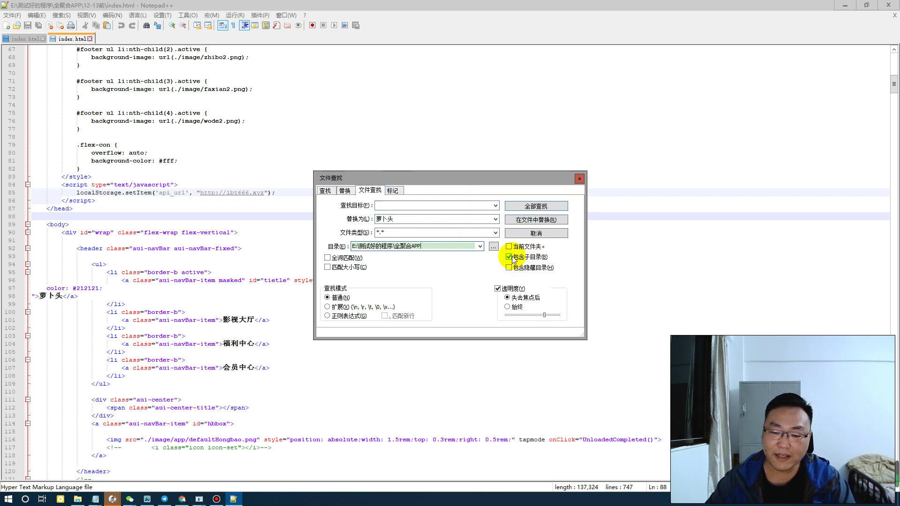
pyautogui.hotkey('ctrl', 'shift', 'p')
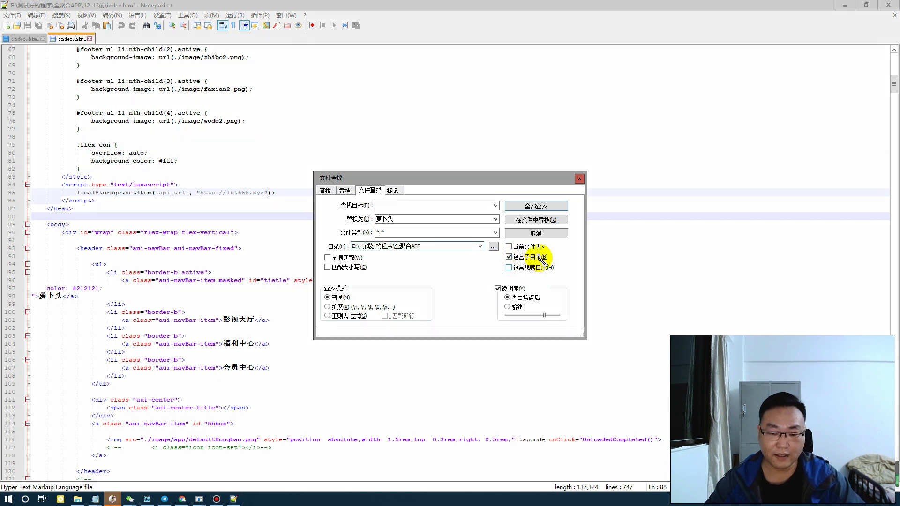
pyautogui.moveTo(537, 252)
pyautogui.mouseDown()
pyautogui.moveTo(501, 259)
pyautogui.moveTo(571, 263)
pyautogui.mouseUp()
pyautogui.hotkey('ctrl', 'shift', 'p')
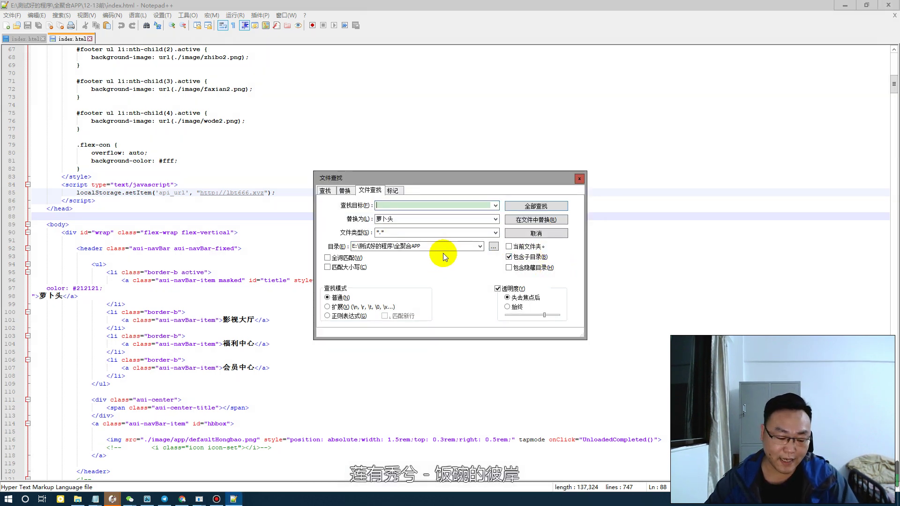
pyautogui.hotkey('ctrl', 'shift', 'p')
pyautogui.moveTo(408, 242)
pyautogui.mouseDown()
pyautogui.moveTo(346, 256)
pyautogui.moveTo(432, 238)
pyautogui.mouseUp()
pyautogui.hotkey('ctrl', 'shift', 'p')
pyautogui.click(390, 207)
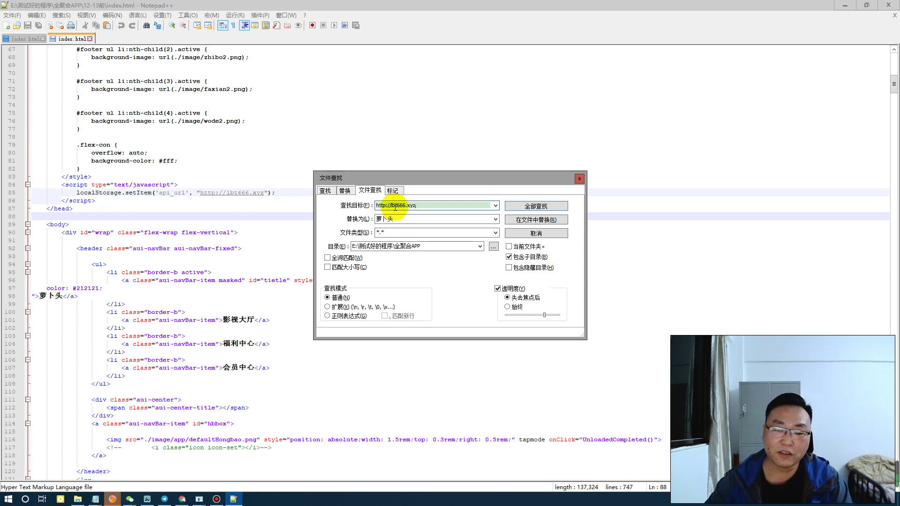
pyautogui.doubleClick(393, 218)
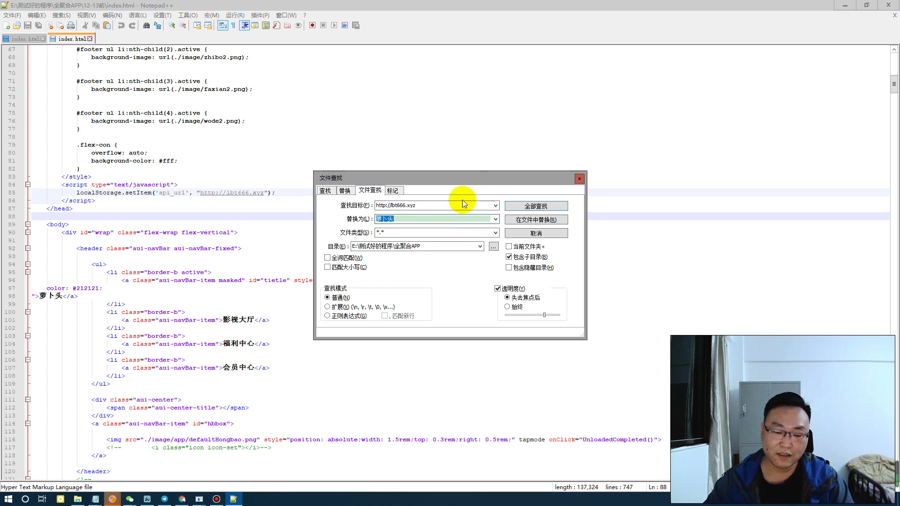
pyautogui.write('http://lbt666.xyz')
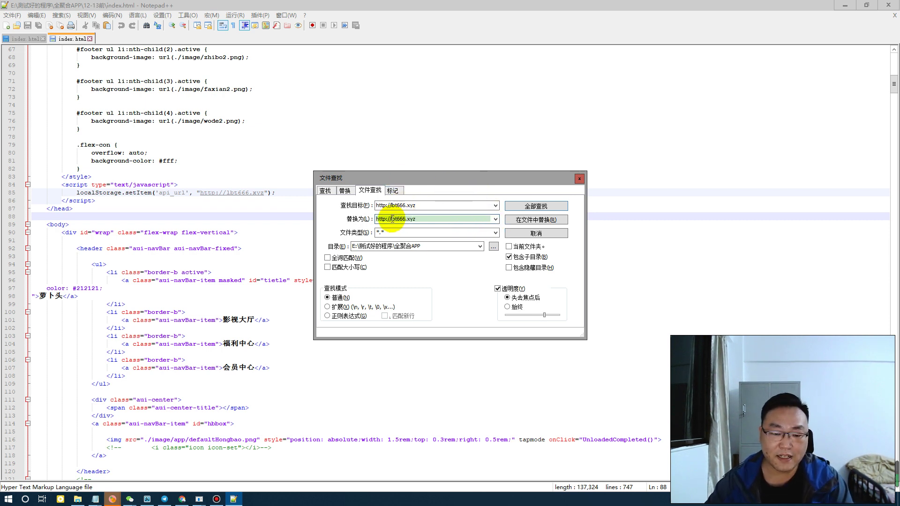
pyautogui.press('BackSpace')
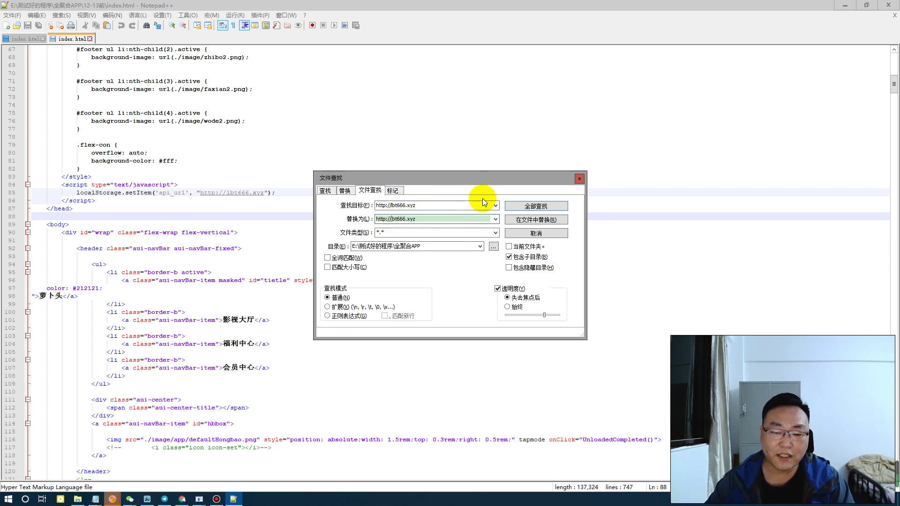
pyautogui.press('BackSpace')
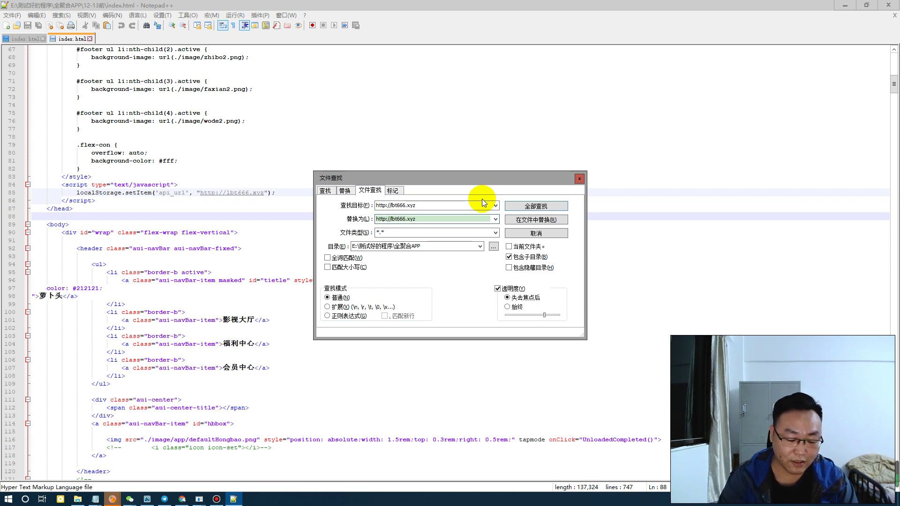
pyautogui.write('dy')
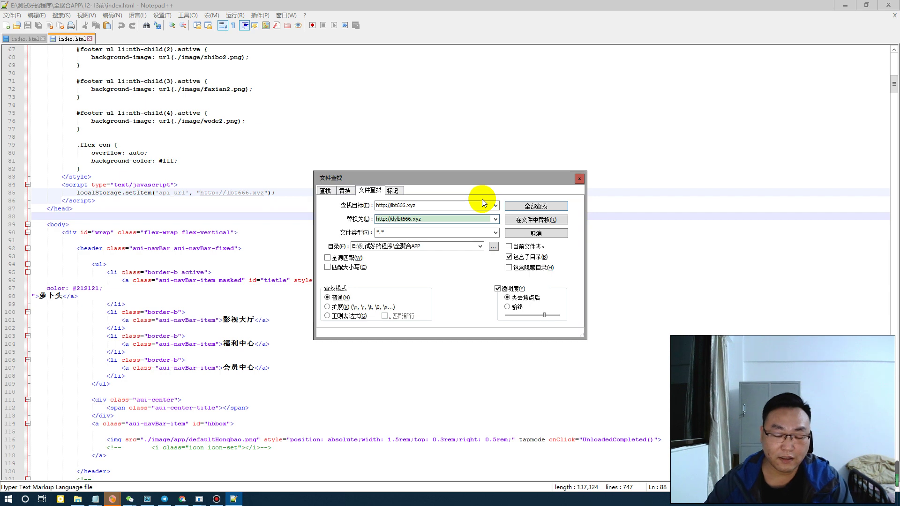
pyautogui.write('.')
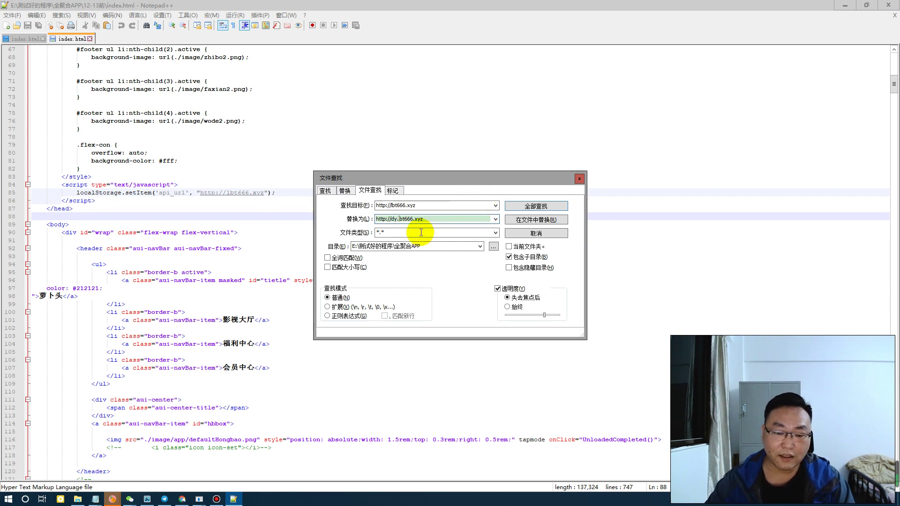
pyautogui.click(201, 445)
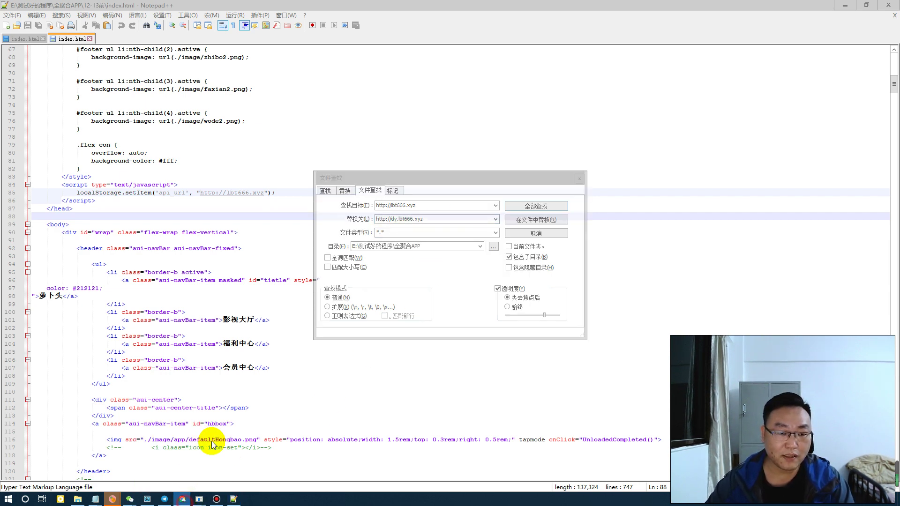
# Load namesilo.com in a new Chrome tab
pyautogui.click(238, 8)
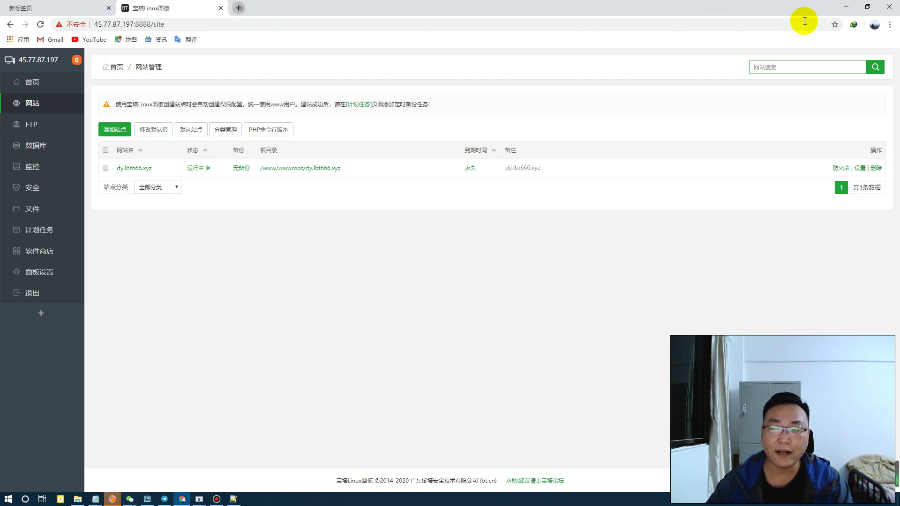
pyautogui.click(891, 25)
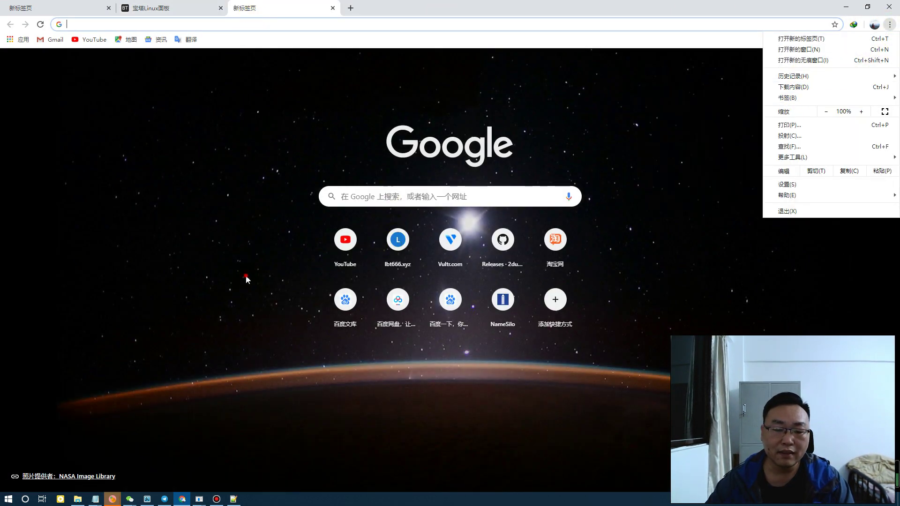
pyautogui.click(247, 280)
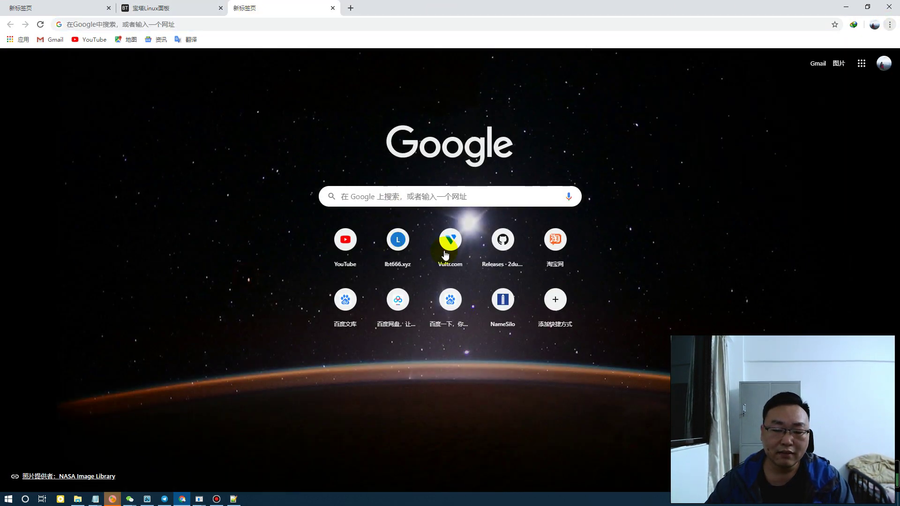
pyautogui.click(503, 300)
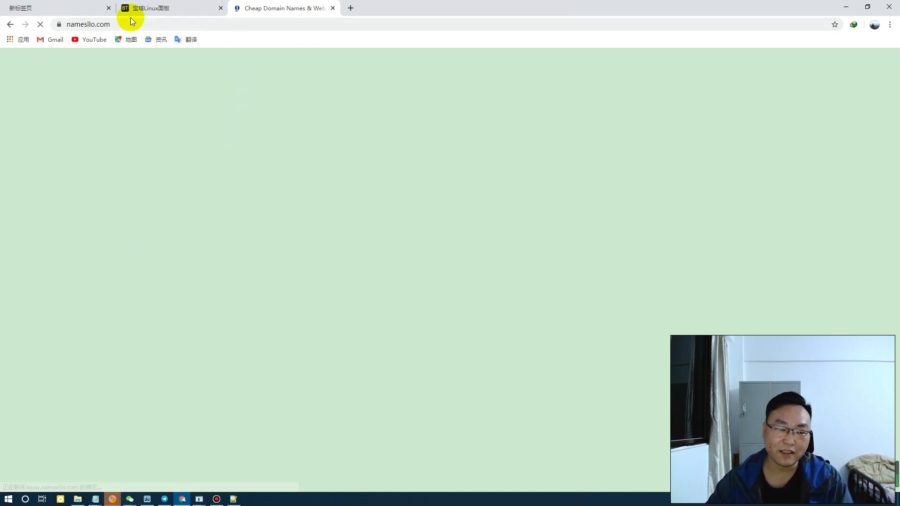
pyautogui.click(41, 26)
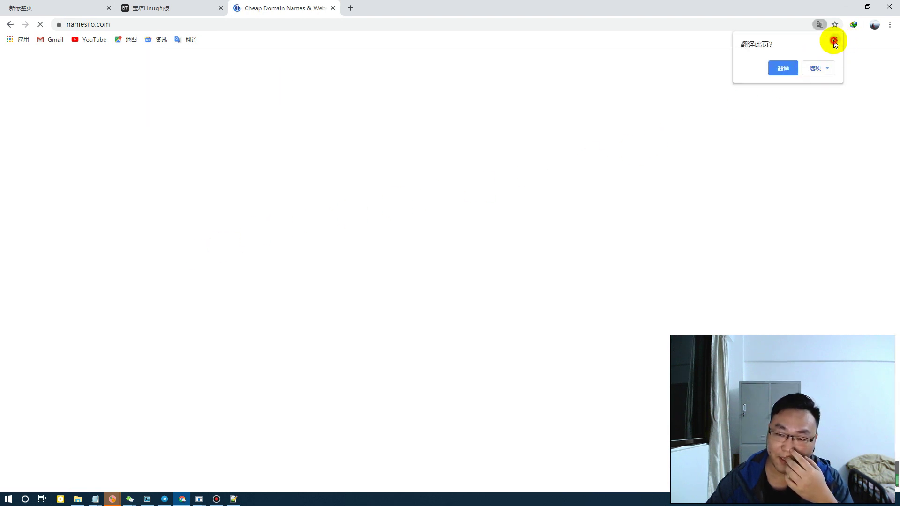
pyautogui.click(835, 40)
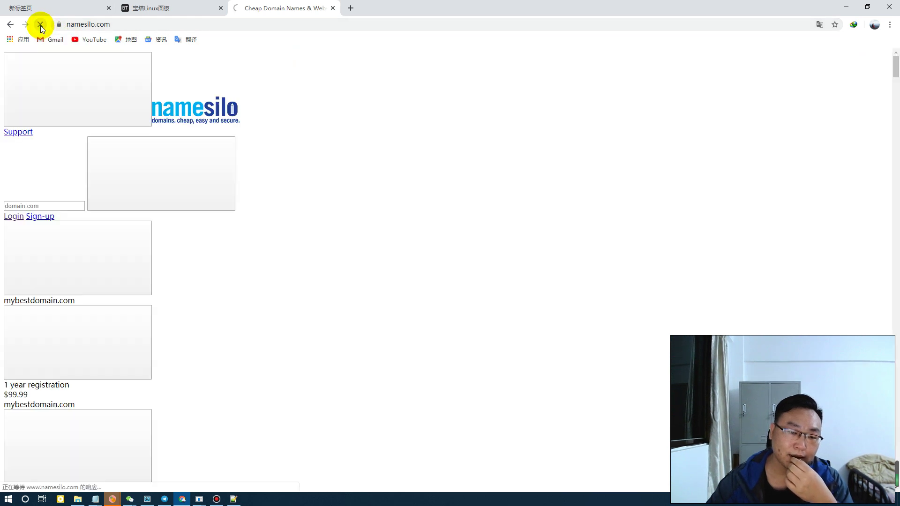
# Check the dy A record pointing to 45.77.87.197, then return to BT Panel
pyautogui.click(11, 25)
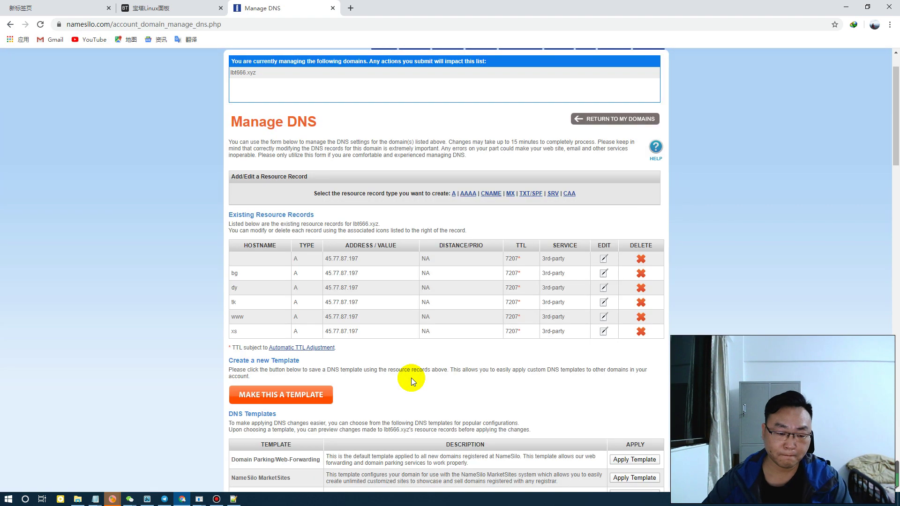
pyautogui.click(215, 500)
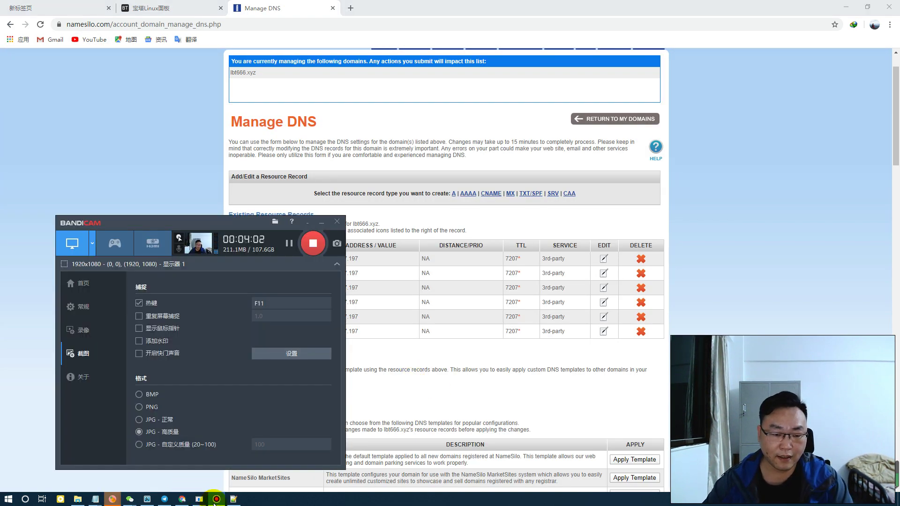
pyautogui.click(215, 500)
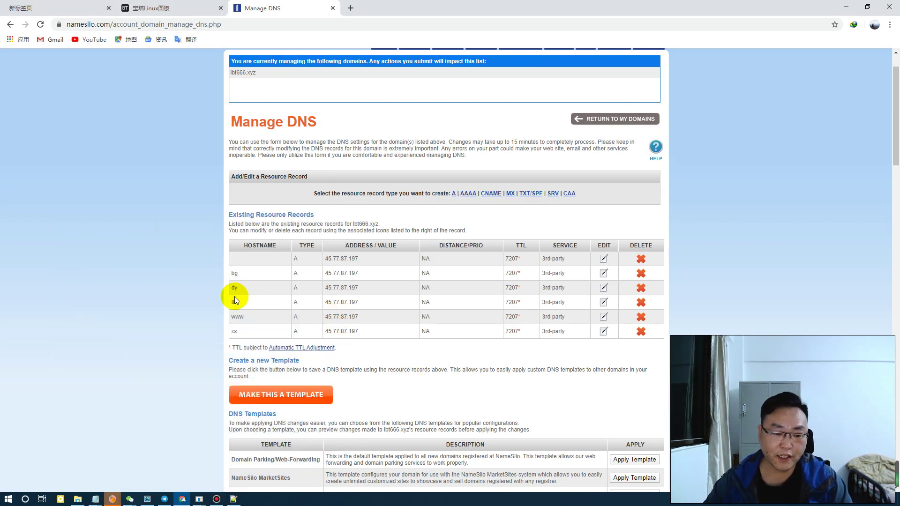
pyautogui.moveTo(230, 291); pyautogui.dragTo(322, 286)
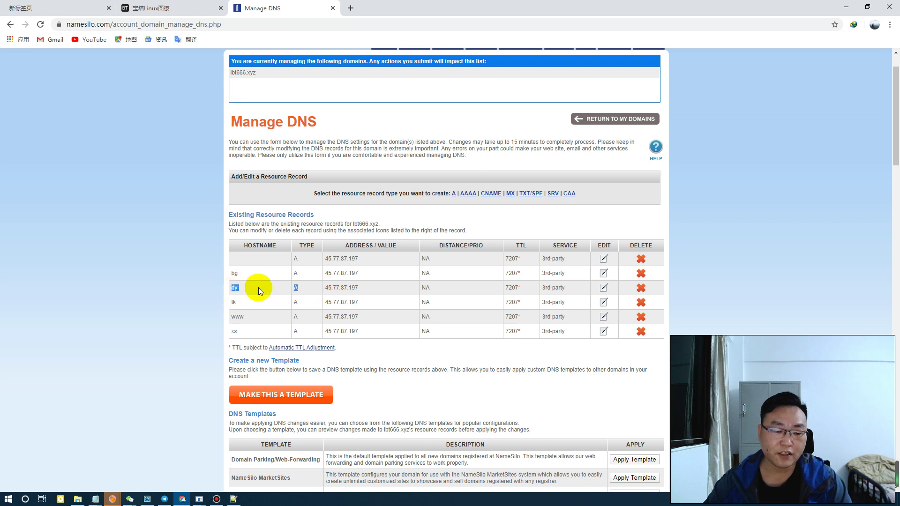
pyautogui.moveTo(231, 288); pyautogui.dragTo(255, 288)
pyautogui.click(331, 287)
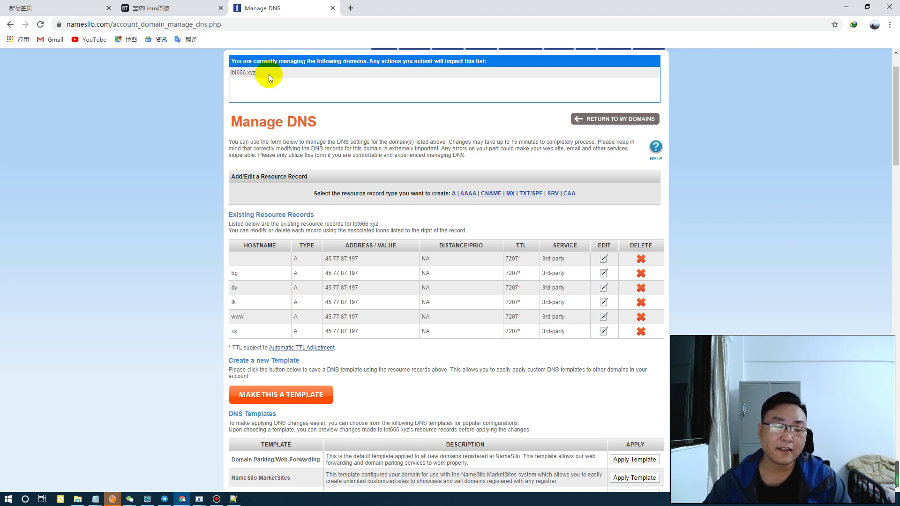
pyautogui.click(157, 8)
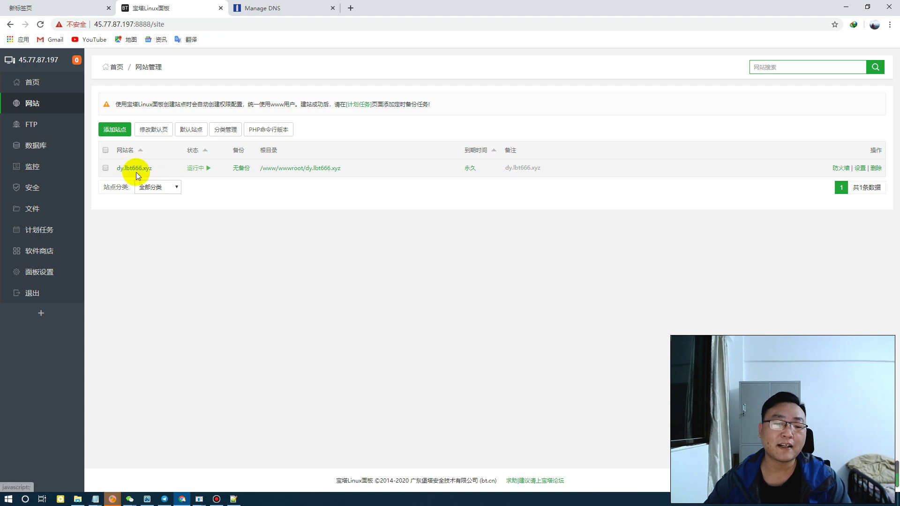
# Verify the find and replace URLs and keep the *.* file filter
pyautogui.click(234, 498)
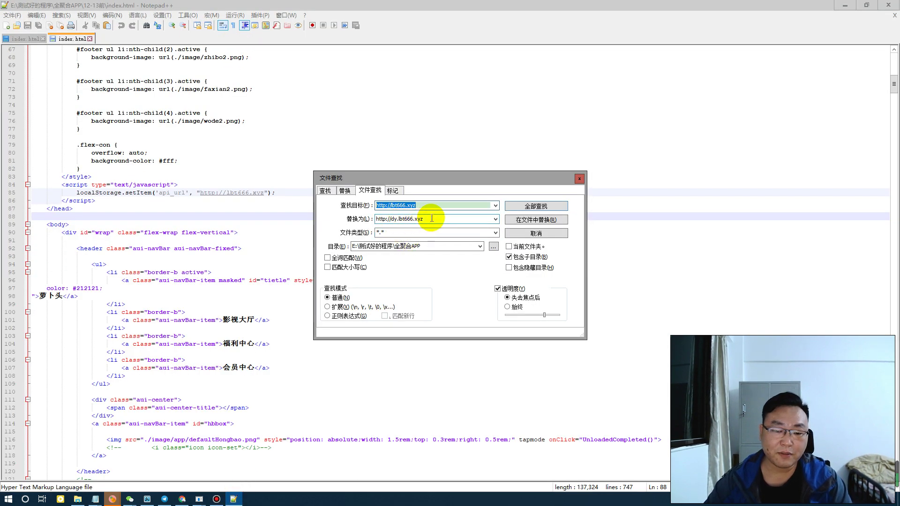
pyautogui.click(425, 207)
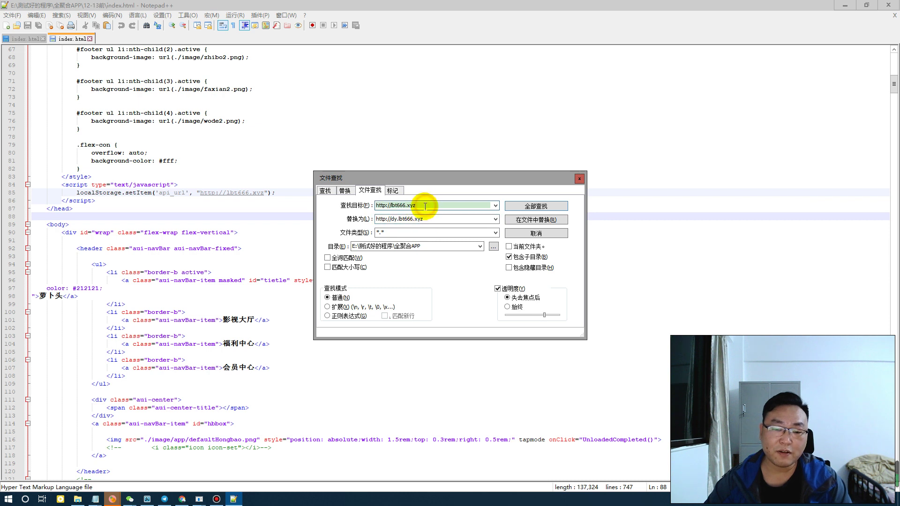
pyautogui.doubleClick(424, 207)
pyautogui.doubleClick(430, 220)
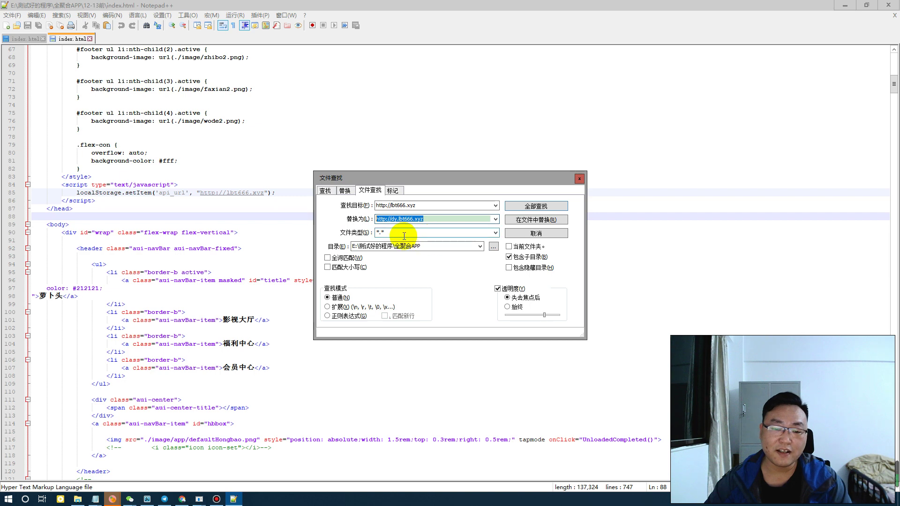
pyautogui.click(495, 233)
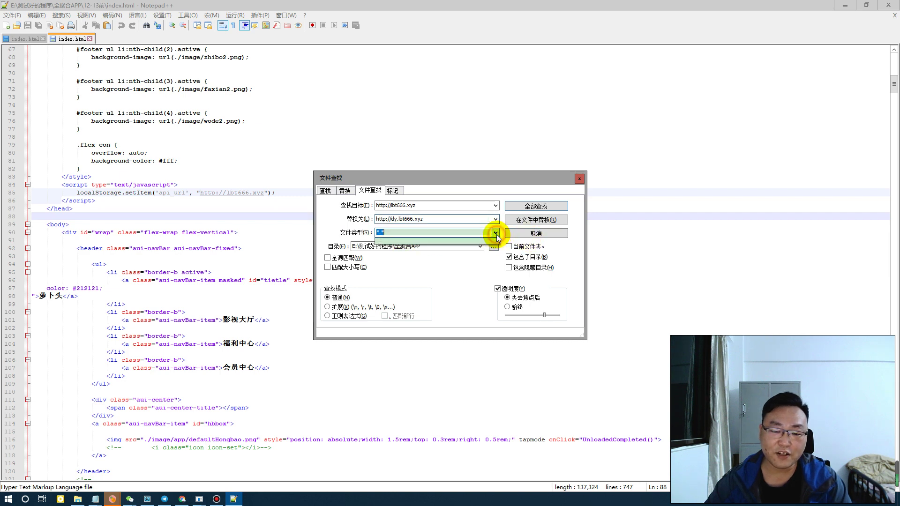
pyautogui.click(390, 240)
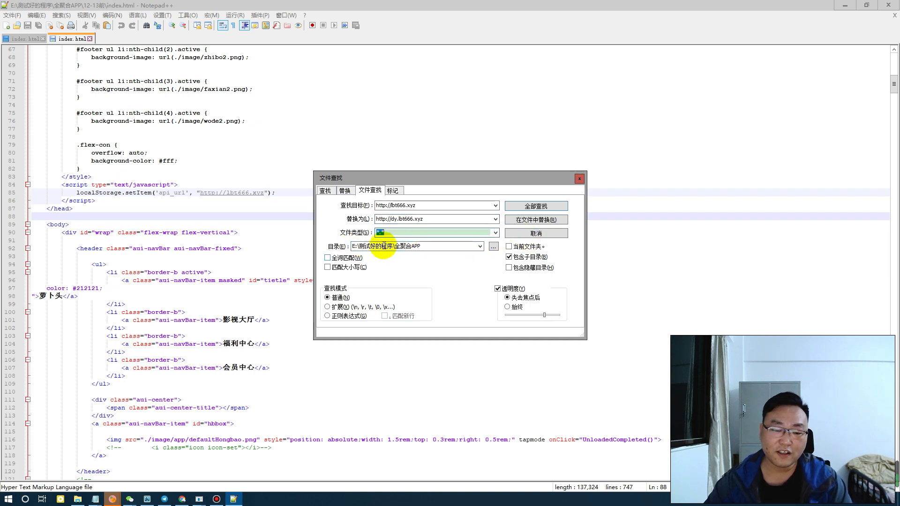
# Highlight the folder and subfolder settings, then replace in all files and confirm
pyautogui.hotkey('ctrl', 'shift', '1')
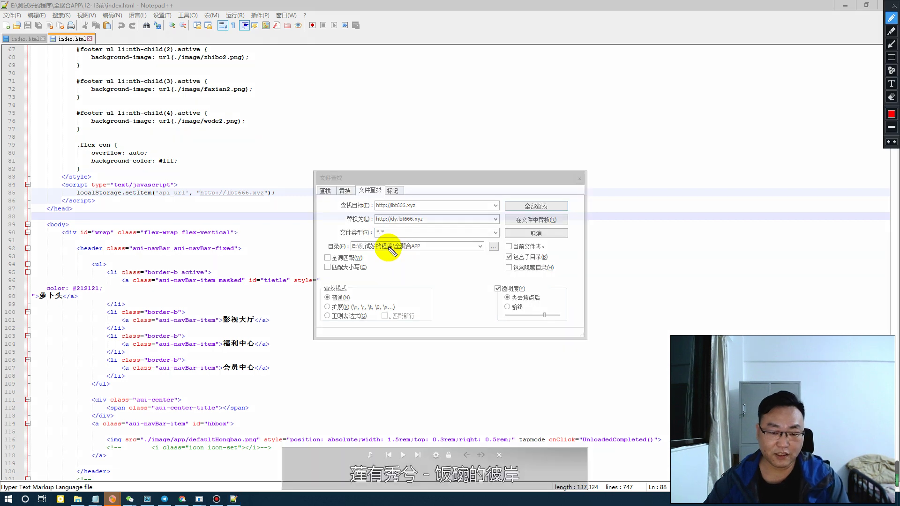
pyautogui.moveTo(416, 244)
pyautogui.mouseDown()
pyautogui.moveTo(331, 246)
pyautogui.moveTo(424, 249)
pyautogui.moveTo(399, 245)
pyautogui.moveTo(407, 253)
pyautogui.mouseUp()
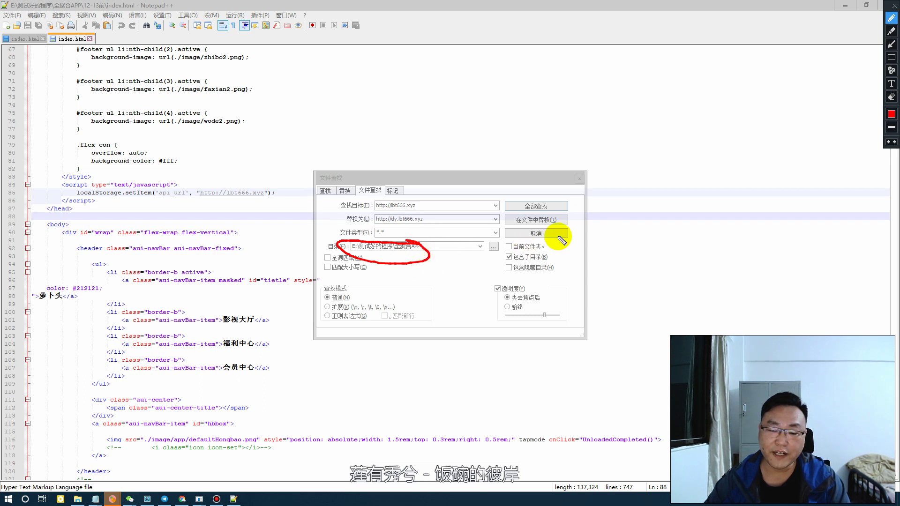
pyautogui.moveTo(534, 257)
pyautogui.mouseDown()
pyautogui.moveTo(507, 246)
pyautogui.moveTo(535, 270)
pyautogui.moveTo(549, 258)
pyautogui.mouseUp()
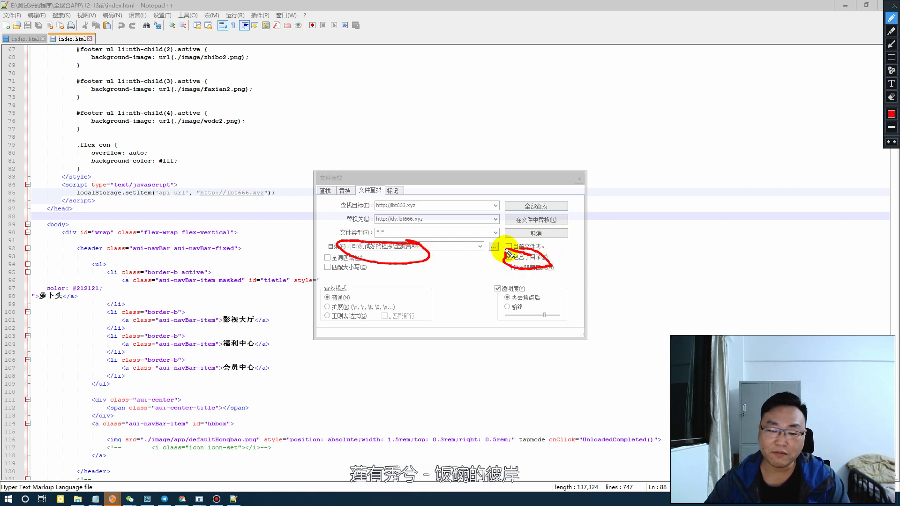
pyautogui.press('Escape')
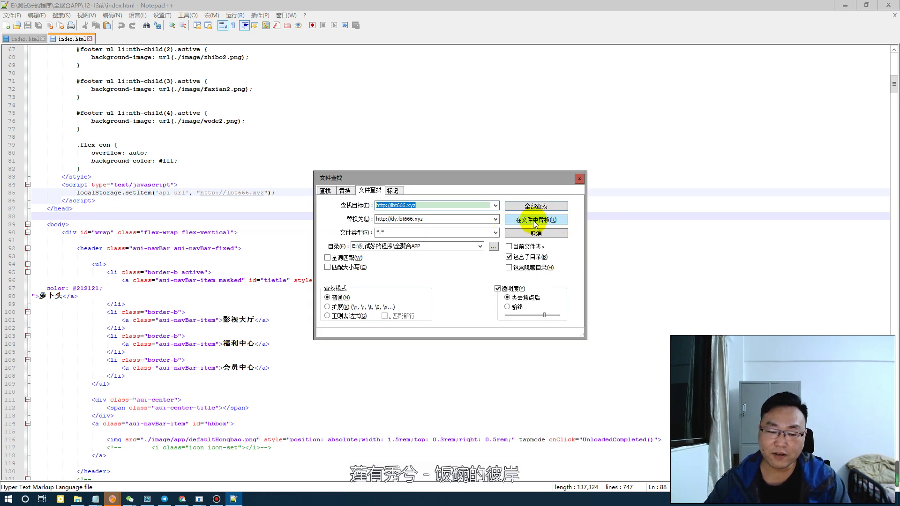
pyautogui.click(534, 223)
pyautogui.click(452, 288)
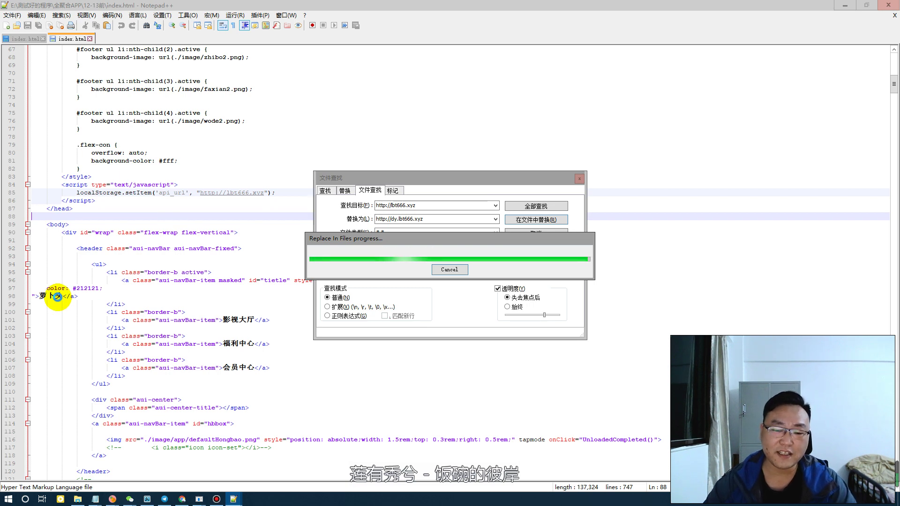
# Set Find what to 萝卜头 and Replace with to 洛洛洛, then start the folder-wide replacement
pyautogui.click(451, 299)
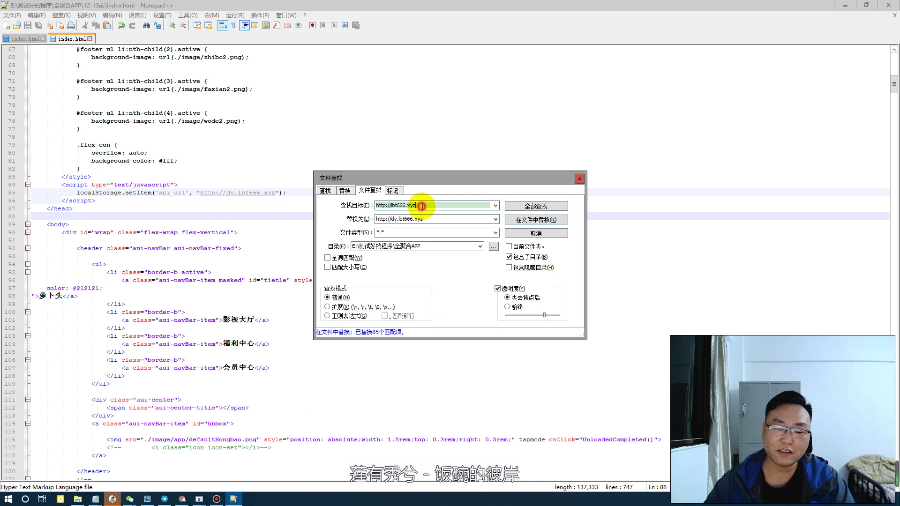
pyautogui.write('luo')
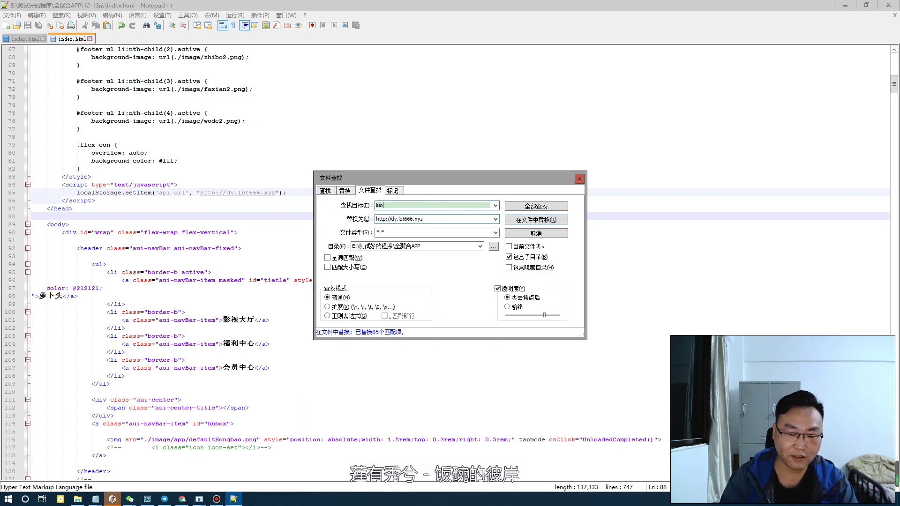
pyautogui.write('luobotou')
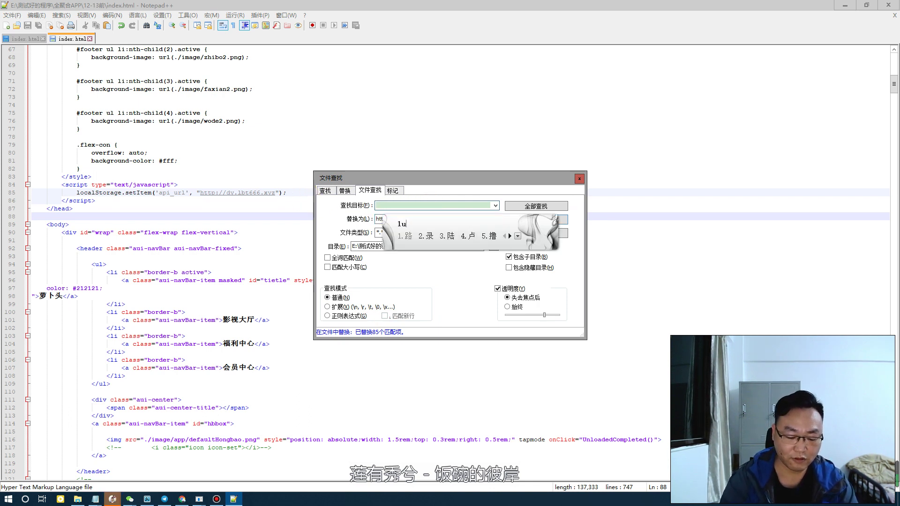
pyautogui.press('space')
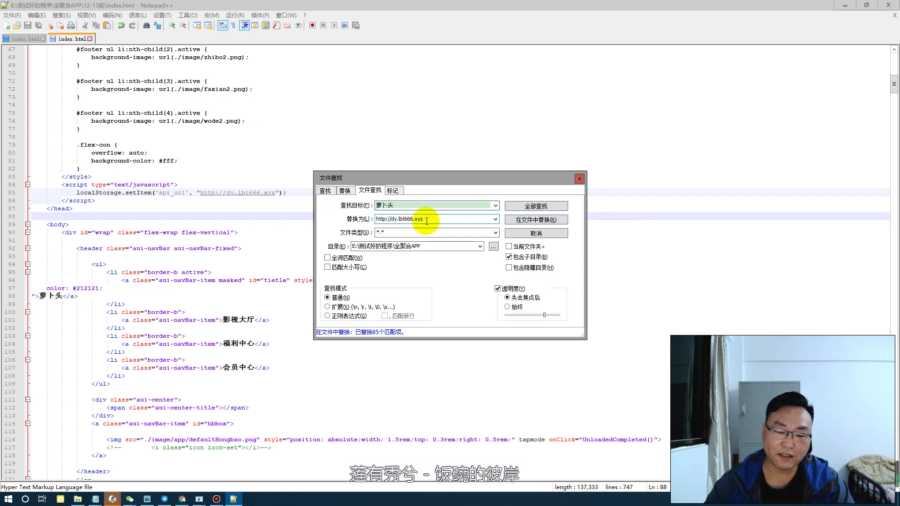
pyautogui.doubleClick(413, 219)
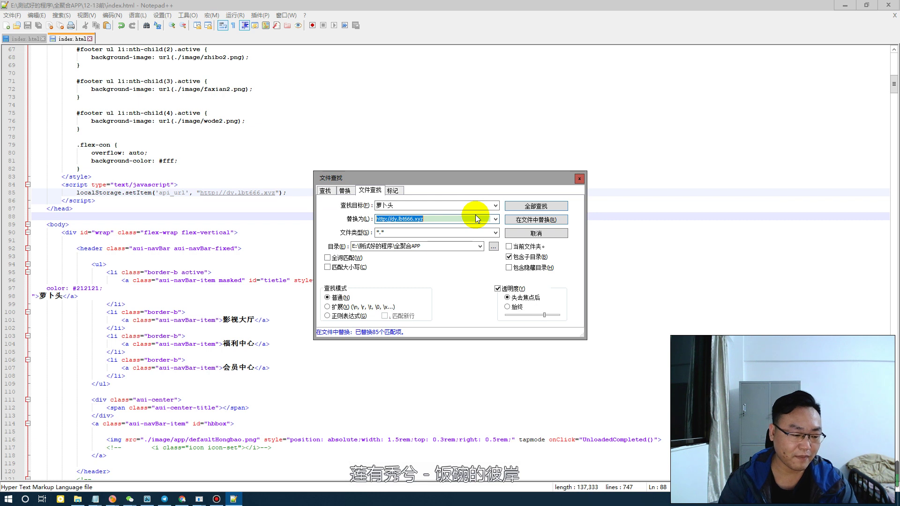
pyautogui.write('nuoji')
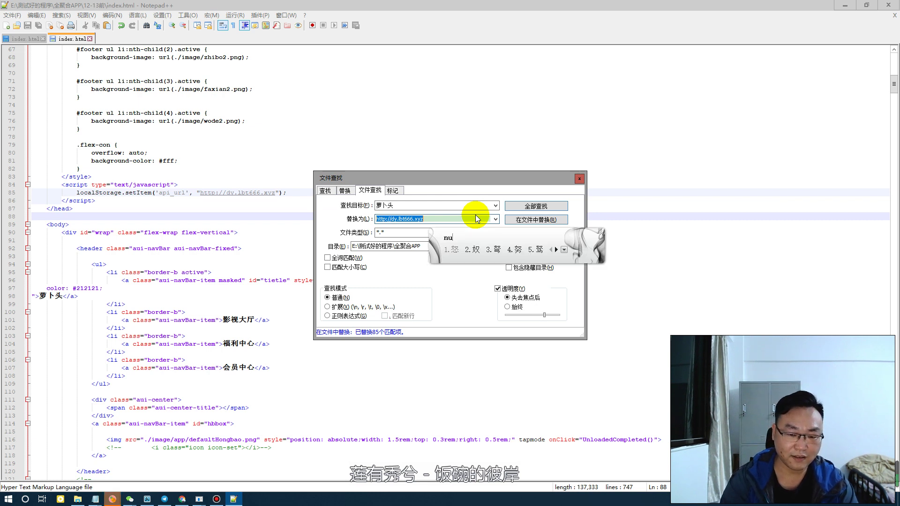
pyautogui.write('ya')
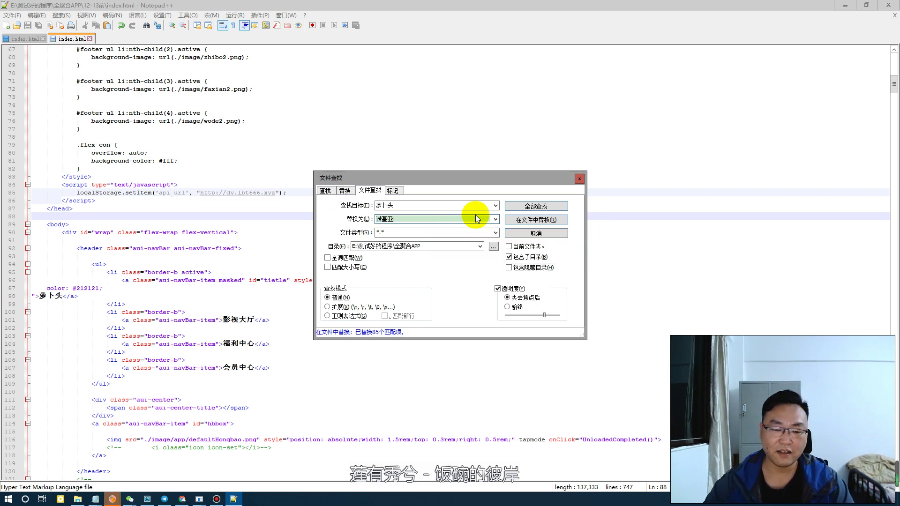
pyautogui.doubleClick(418, 220)
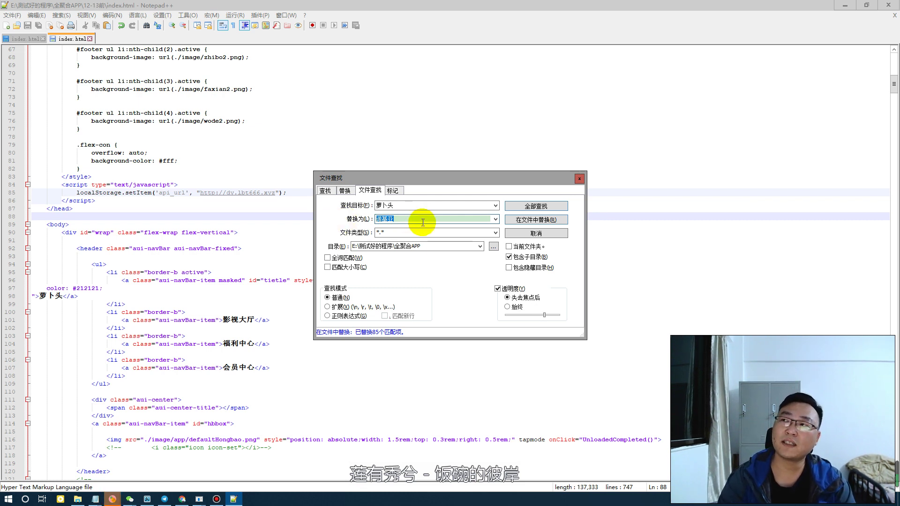
pyautogui.write('luo')
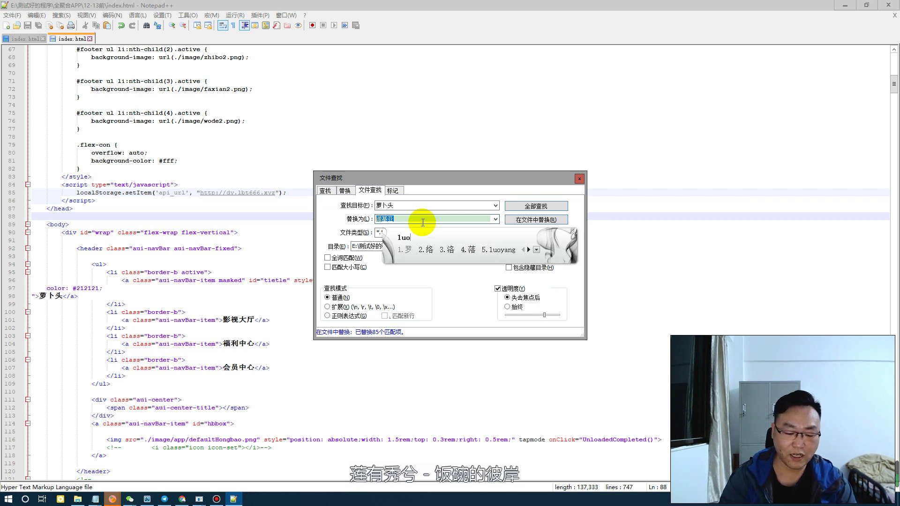
pyautogui.write("luoluo'luo")
pyautogui.press('space')
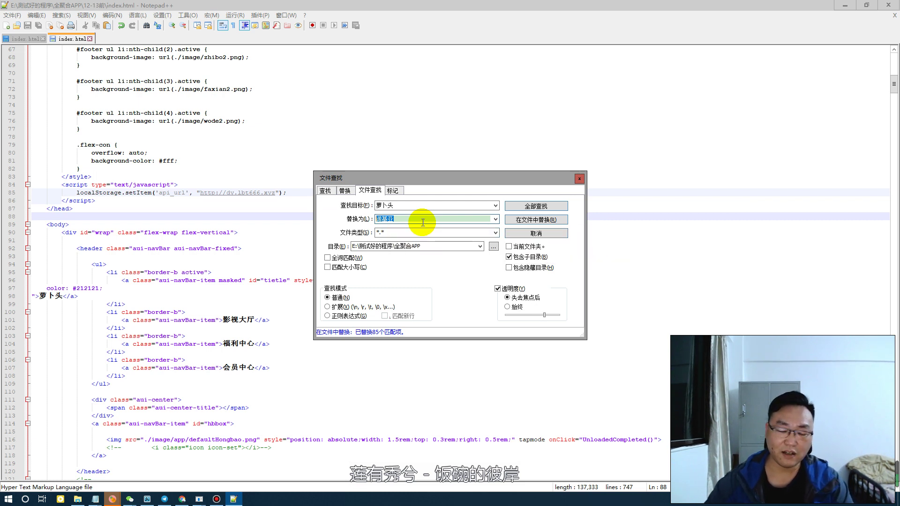
pyautogui.click(531, 220)
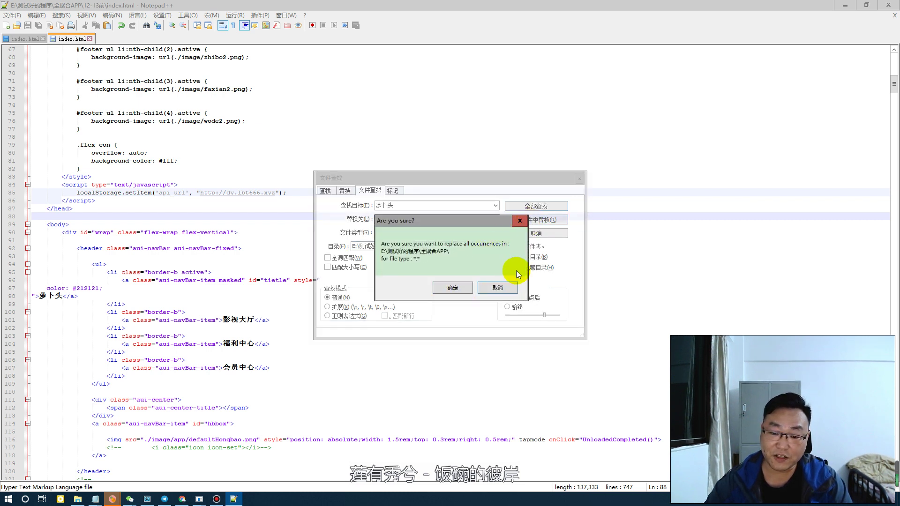
# Confirm replacing 萝卜头 with 洛洛洛 across all files in the folder
pyautogui.moveTo(474, 222); pyautogui.dragTo(463, 241)
pyautogui.click(438, 307)
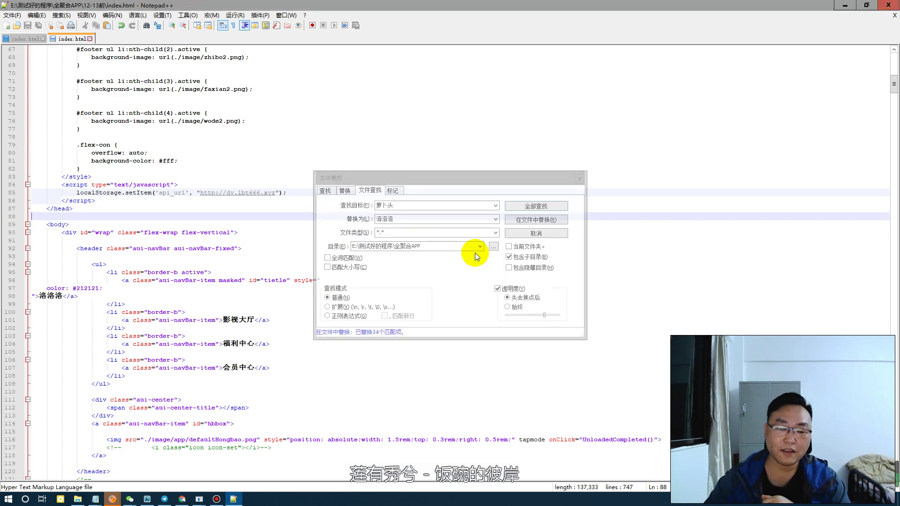
pyautogui.click(452, 285)
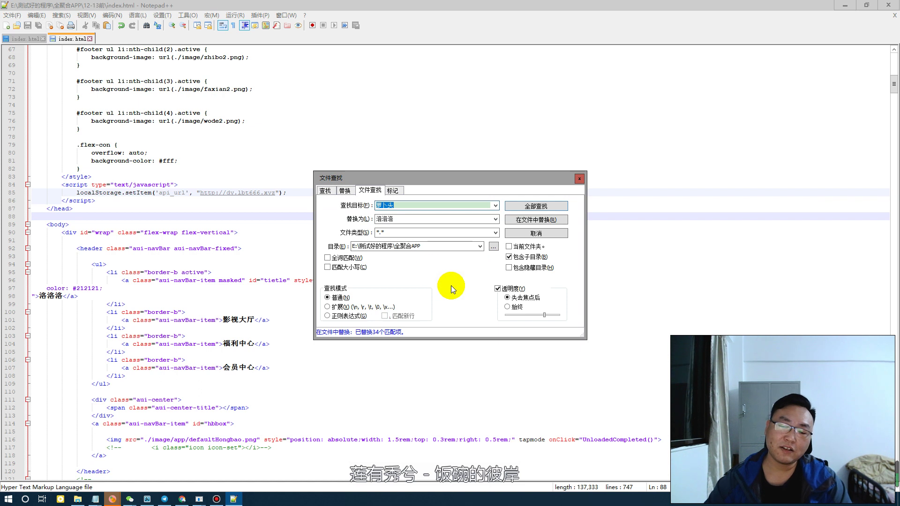
# Close the replace dialog and the 12-13前 index.html tab, then exit Notepad++
pyautogui.click(579, 181)
pyautogui.click(90, 39)
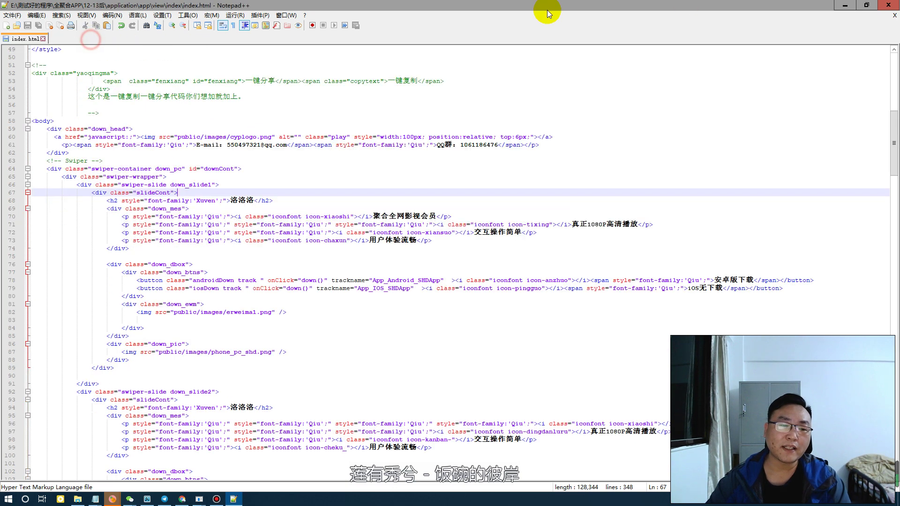
pyautogui.click(889, 6)
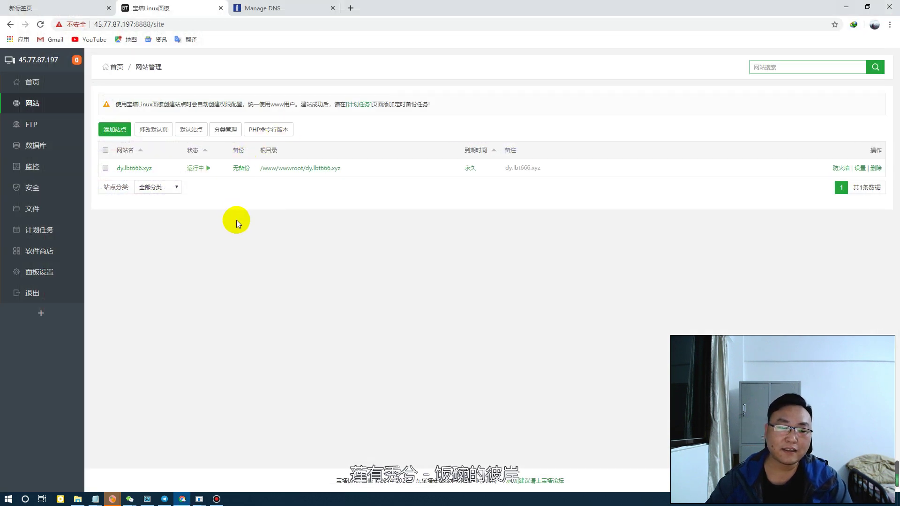
# Browse to 全聚合APP > 12-13后 > application and bring up database.php's context menu
pyautogui.click(78, 497)
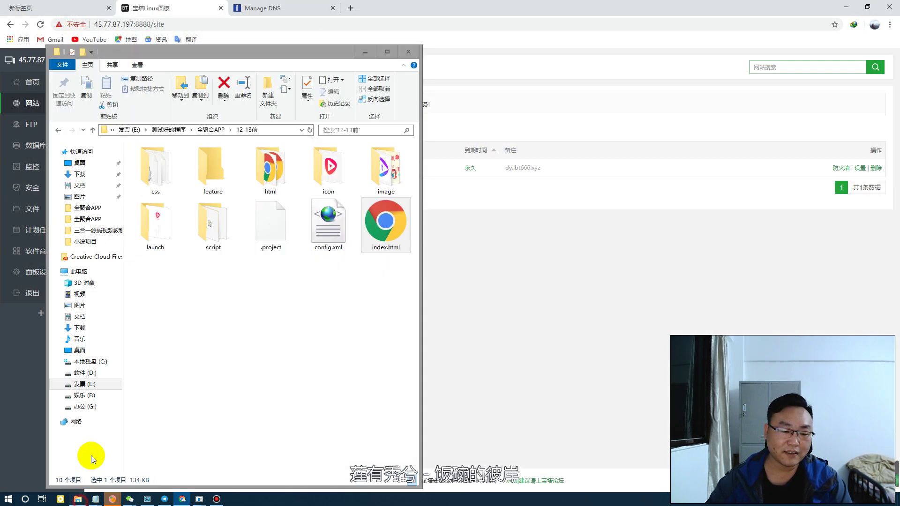
pyautogui.click(329, 299)
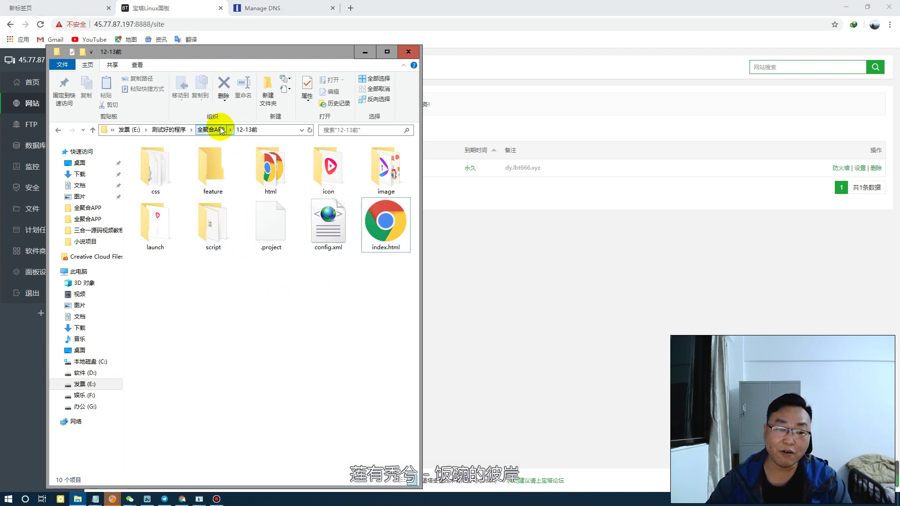
pyautogui.click(211, 130)
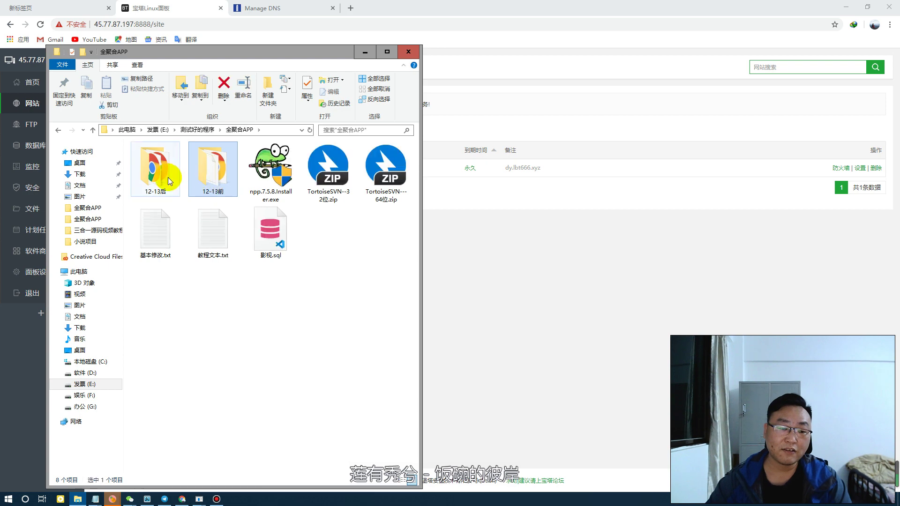
pyautogui.doubleClick(163, 179)
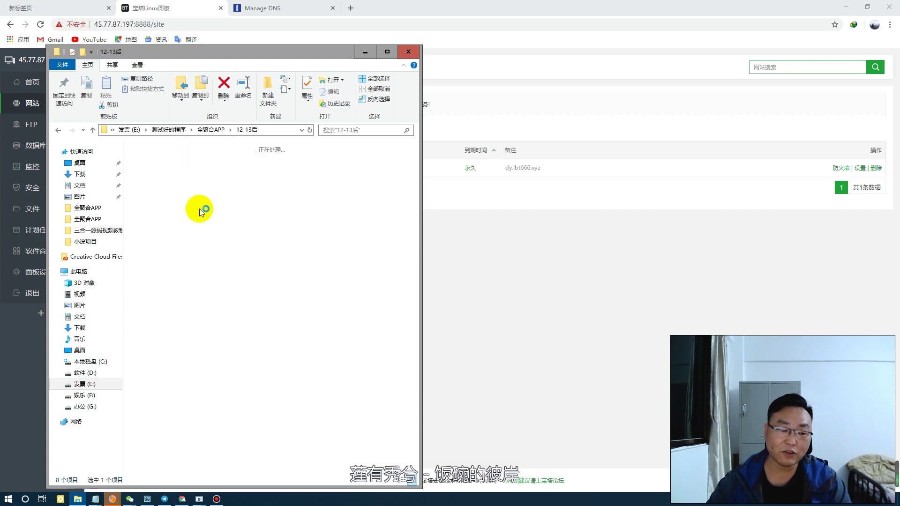
pyautogui.click(217, 402)
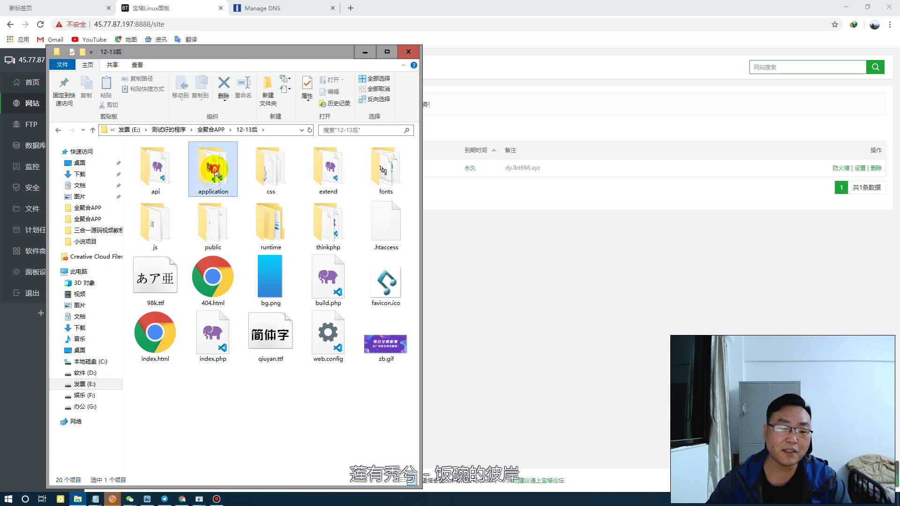
pyautogui.click(217, 175)
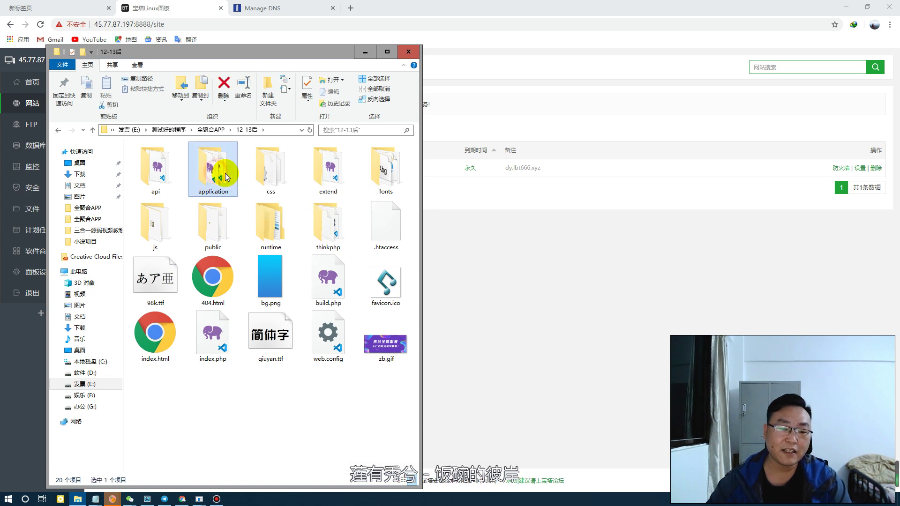
pyautogui.doubleClick(216, 174)
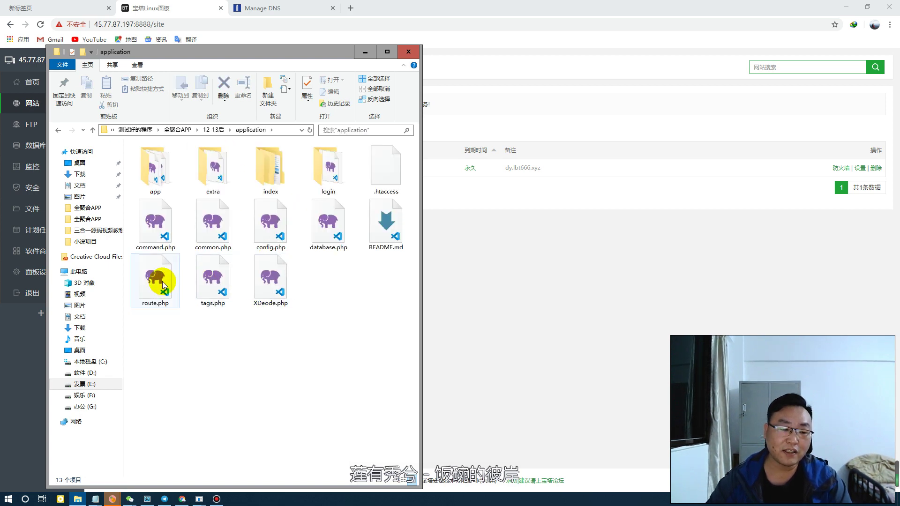
pyautogui.rightClick(326, 232)
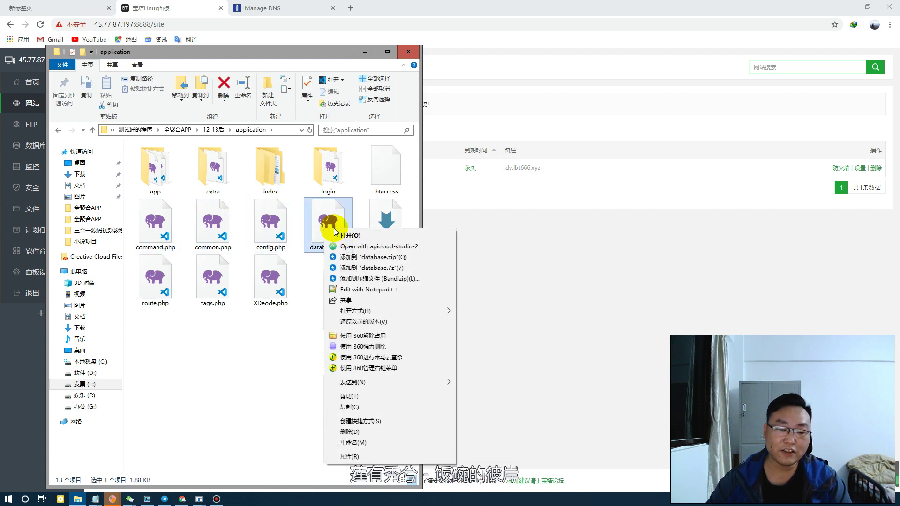
# Open database.php in Notepad++ and set the database name to dy_lbt666, copied from BT Panel
pyautogui.click(381, 289)
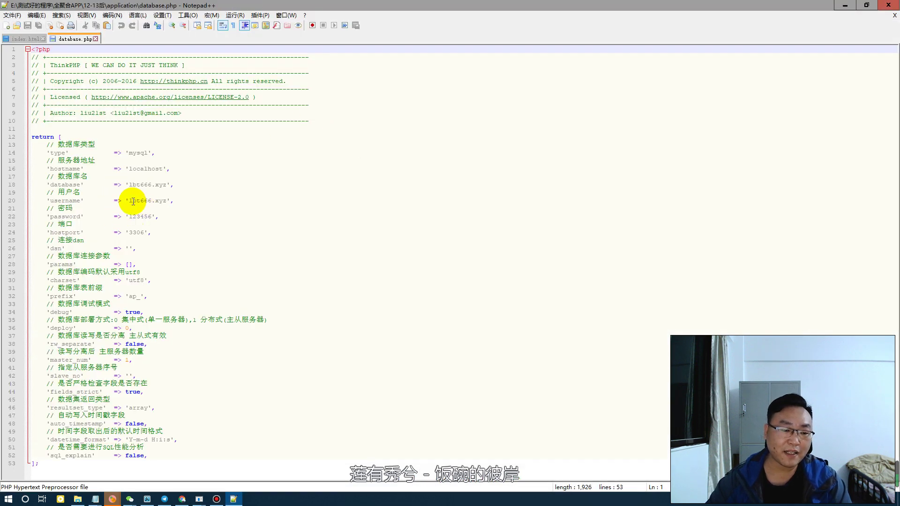
pyautogui.moveTo(129, 201); pyautogui.dragTo(168, 199)
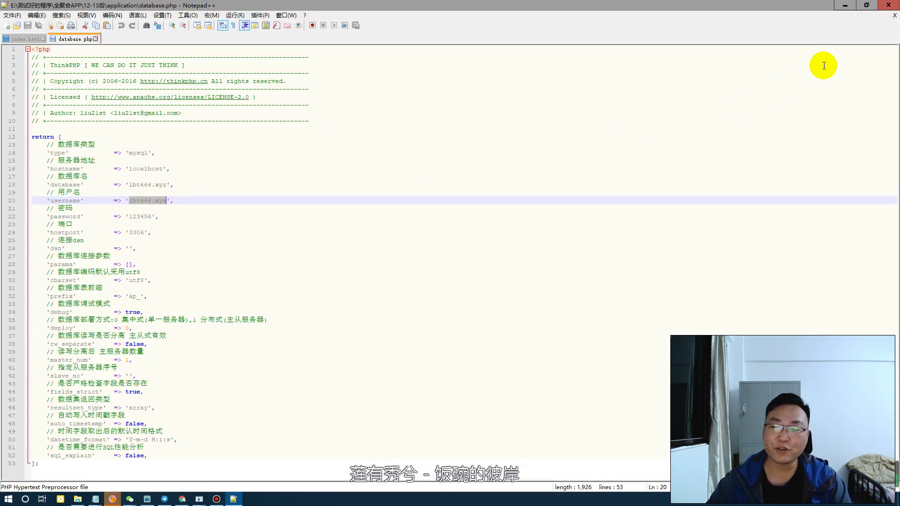
pyautogui.click(867, 5)
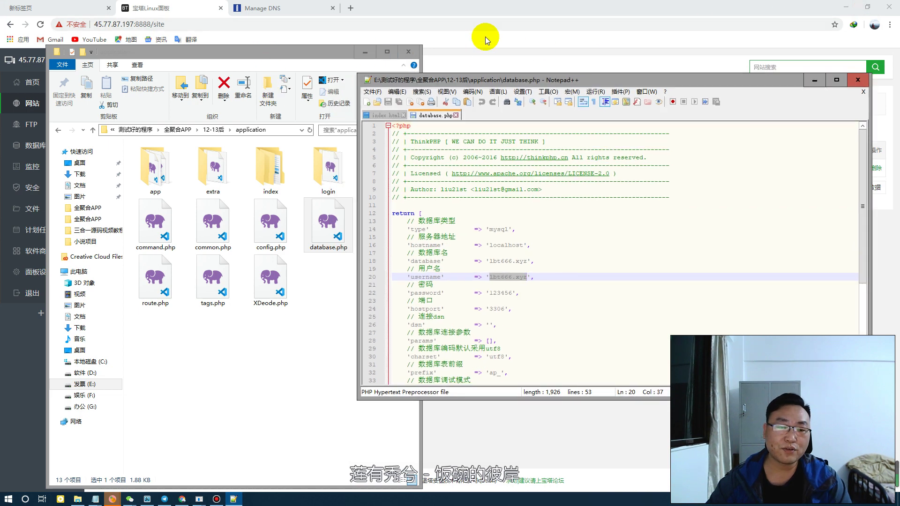
pyautogui.click(486, 35)
pyautogui.click(34, 146)
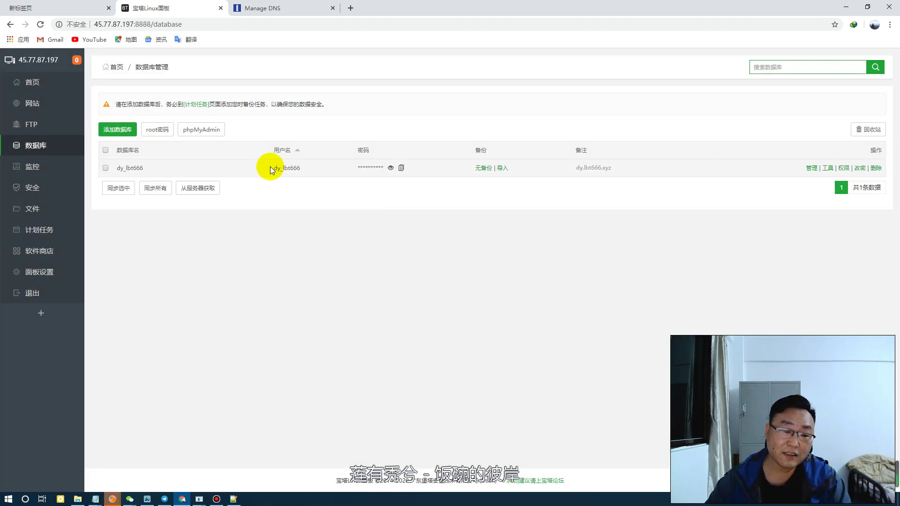
pyautogui.moveTo(276, 168); pyautogui.dragTo(298, 168)
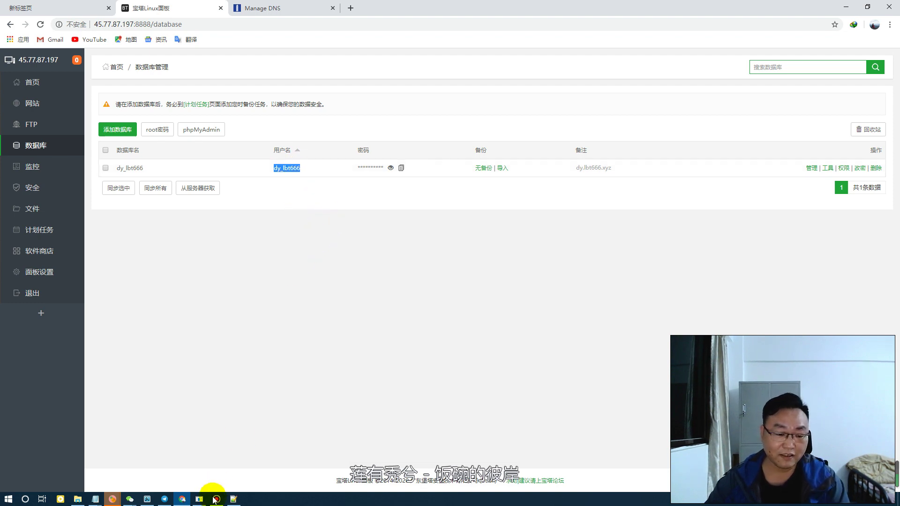
pyautogui.click(233, 498)
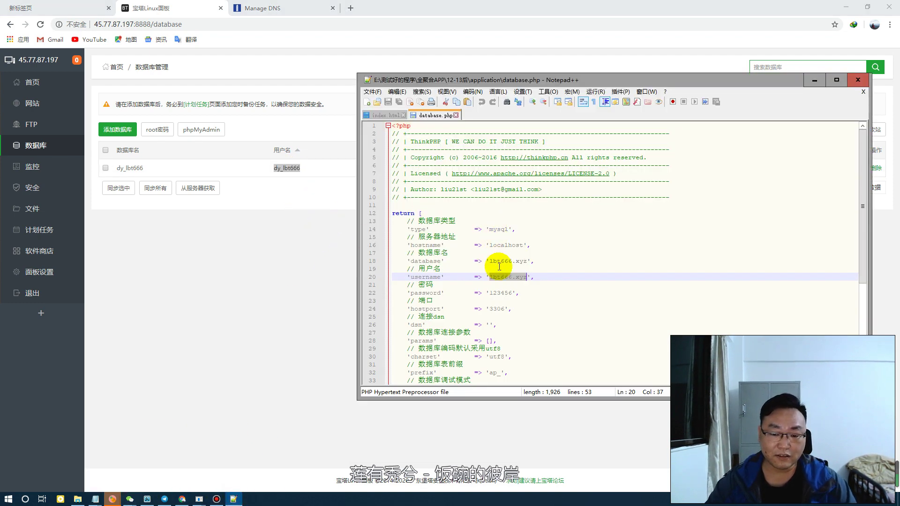
pyautogui.click(527, 261)
pyautogui.moveTo(527, 261); pyautogui.dragTo(493, 293)
pyautogui.write('dy_lbt666')
pyautogui.write('dy_lbt666')
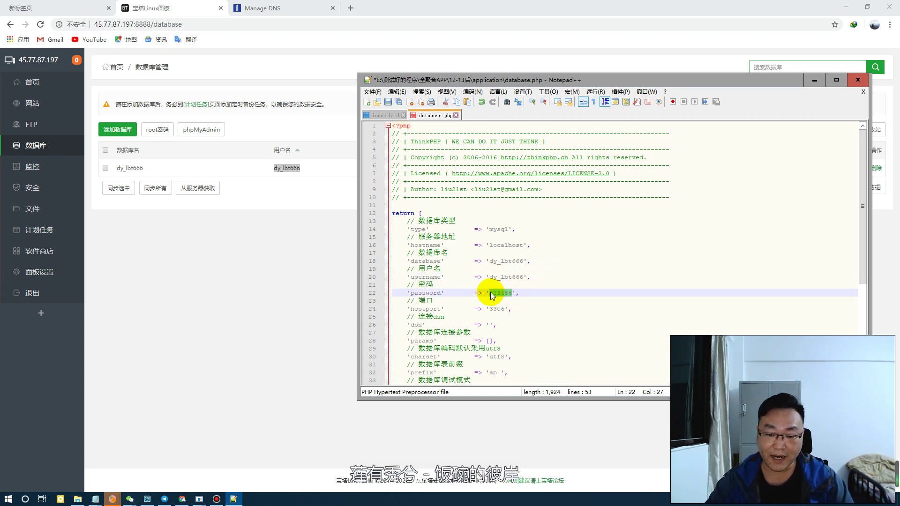
# Paste the BT Panel database password into line 22, save database.php and close Notepad++
pyautogui.click(301, 195)
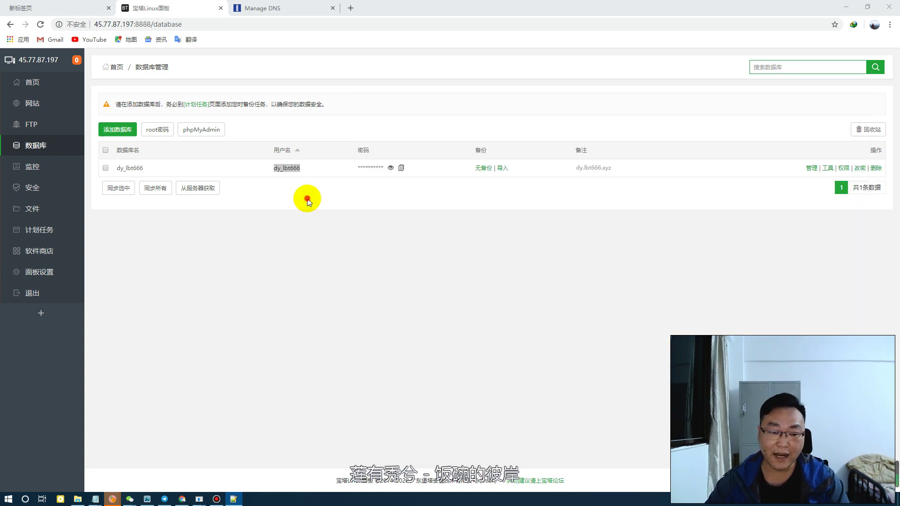
pyautogui.click(389, 168)
pyautogui.click(427, 169)
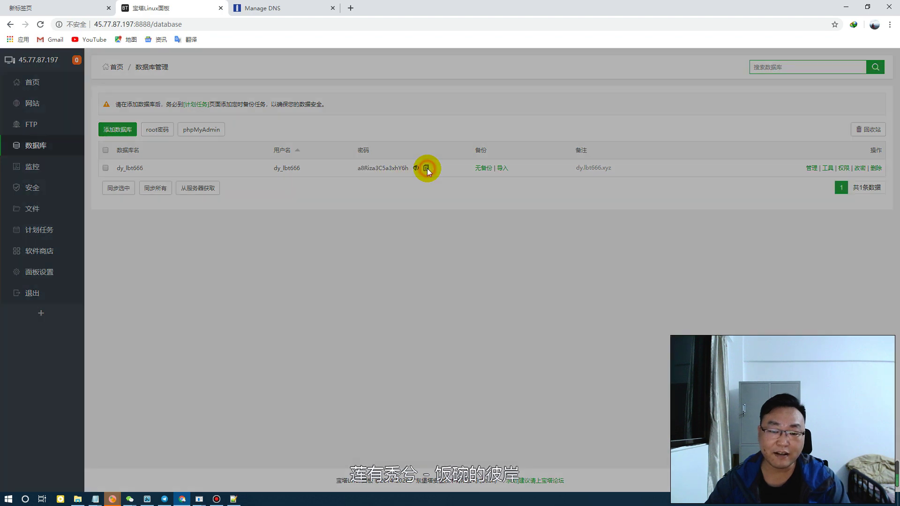
pyautogui.click(234, 499)
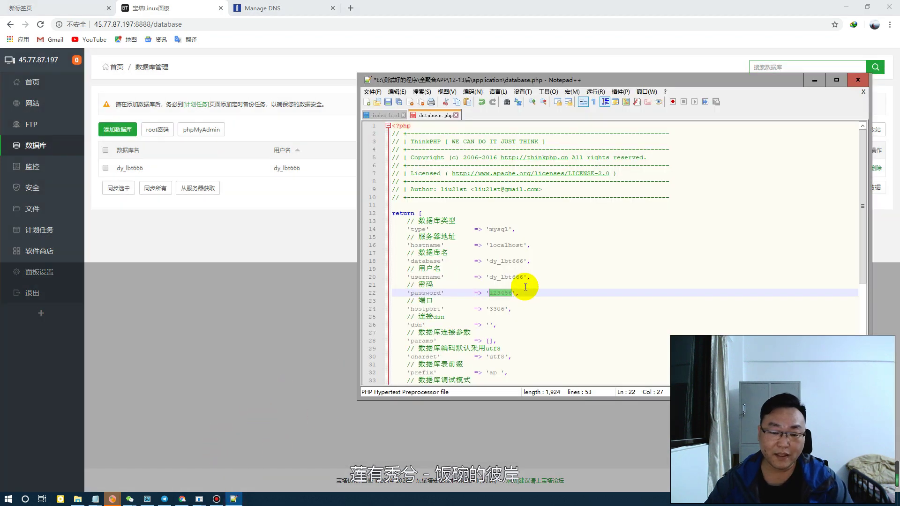
pyautogui.hotkey('ctrl', 'v')
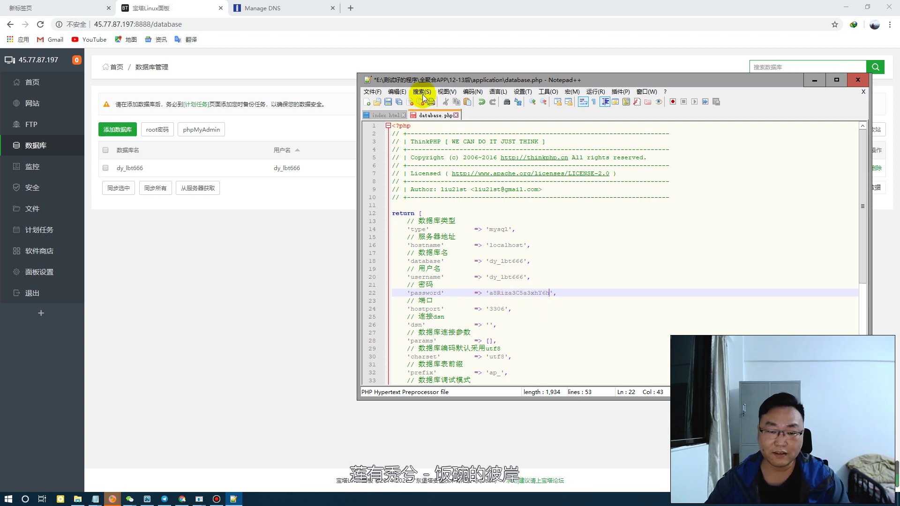
pyautogui.click(389, 102)
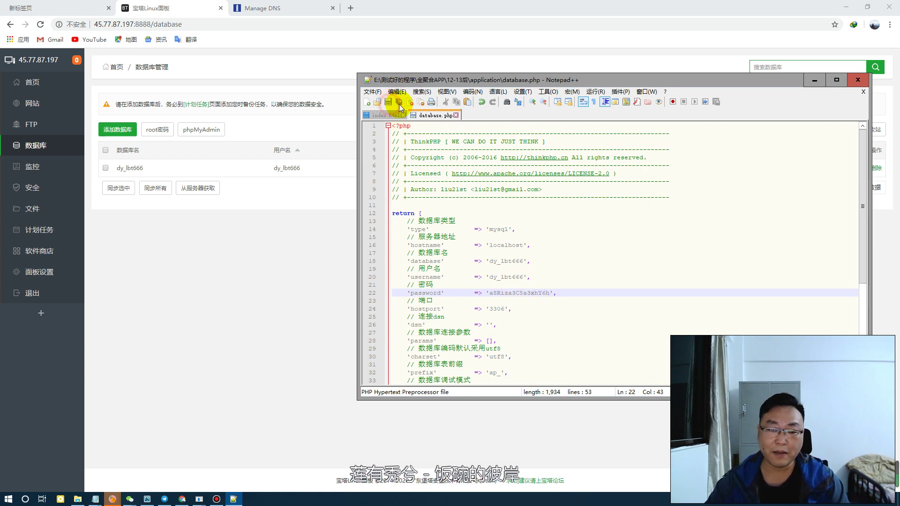
pyautogui.click(569, 325)
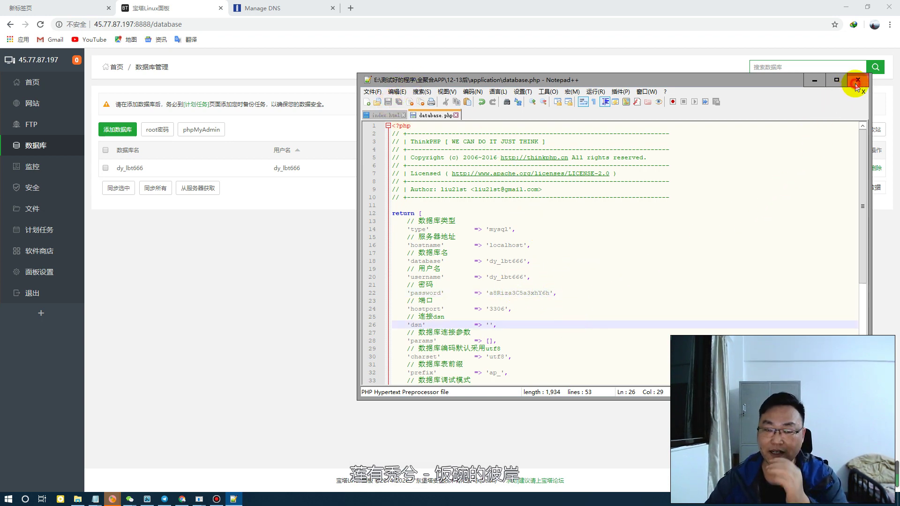
pyautogui.click(857, 81)
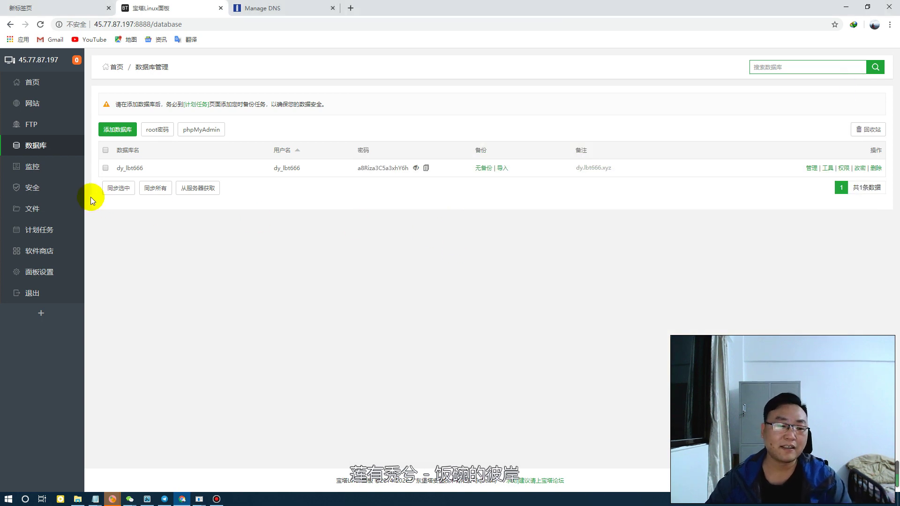
# Upload 影视.sql from the computer into dy_lbt666's import list
pyautogui.click(501, 169)
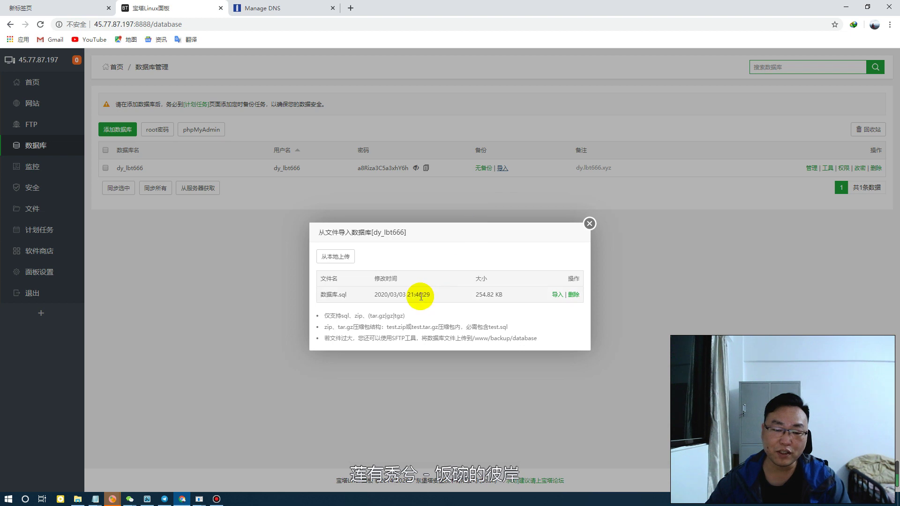
pyautogui.click(557, 294)
pyautogui.click(510, 302)
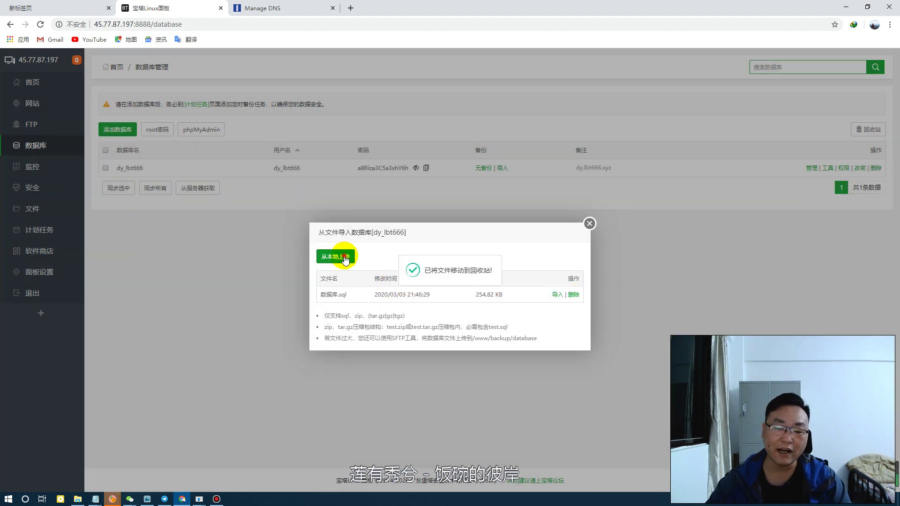
pyautogui.click(345, 258)
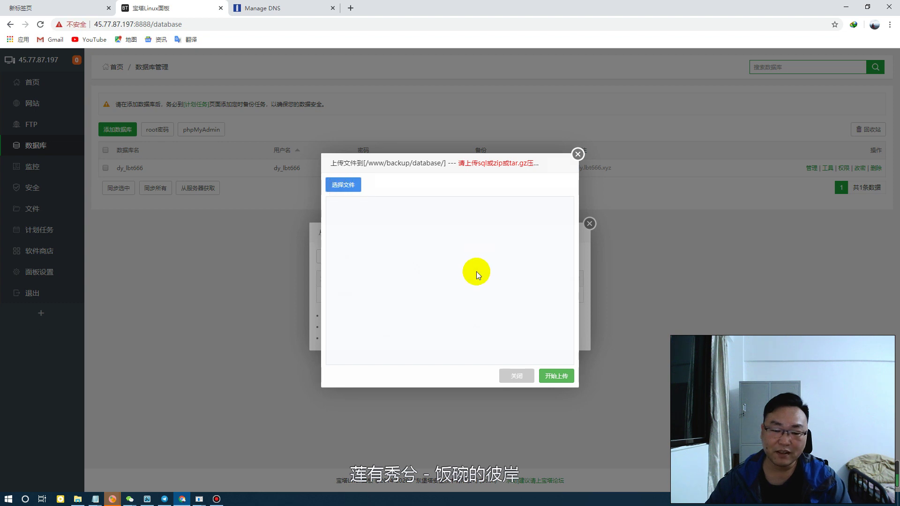
pyautogui.click(353, 189)
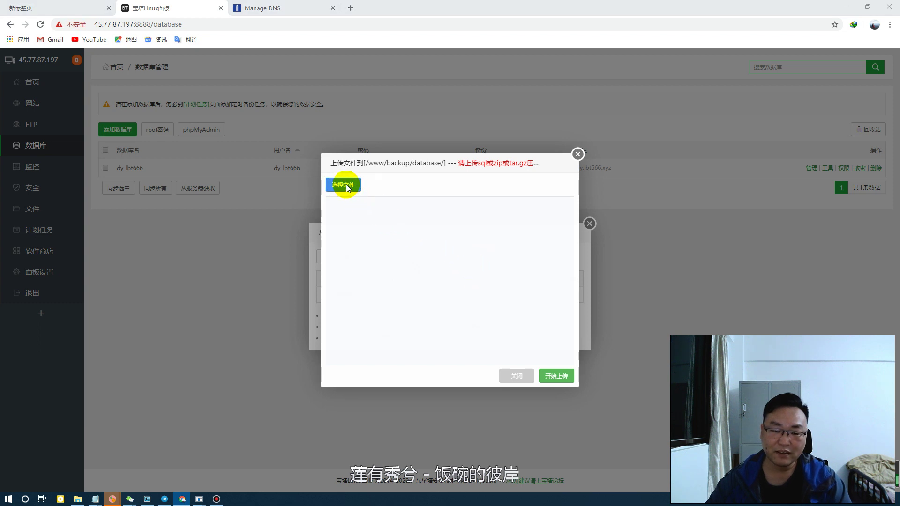
pyautogui.click(593, 254)
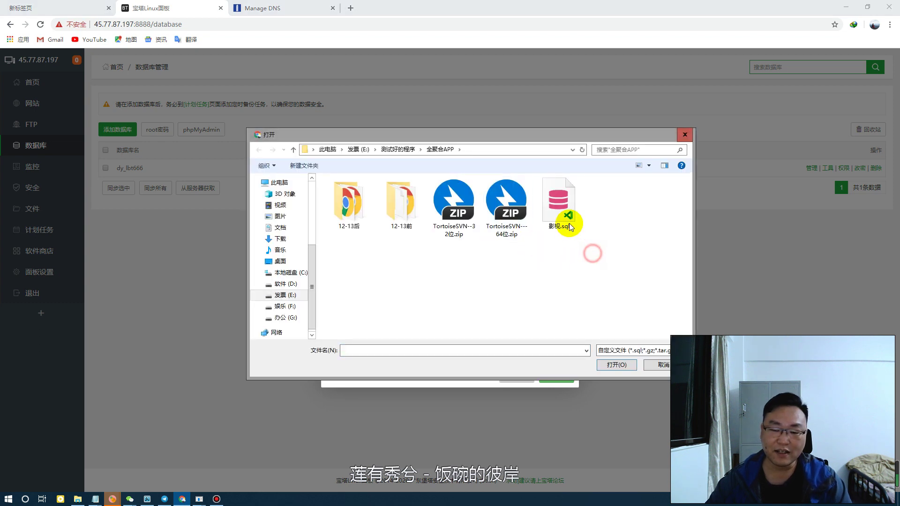
pyautogui.click(617, 365)
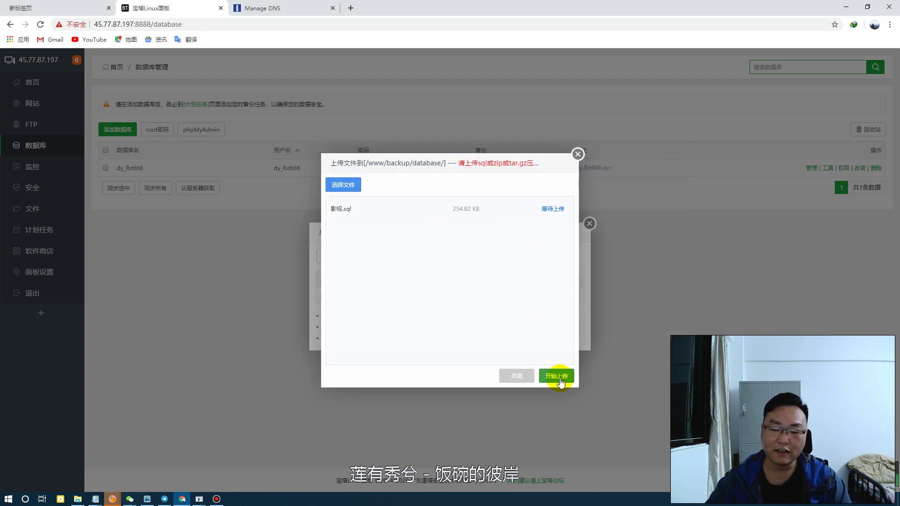
pyautogui.click(559, 378)
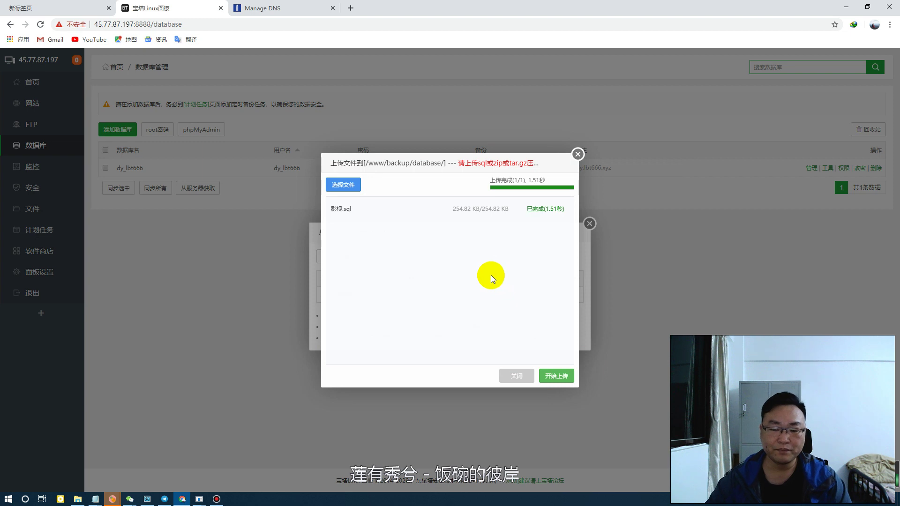
pyautogui.click(578, 155)
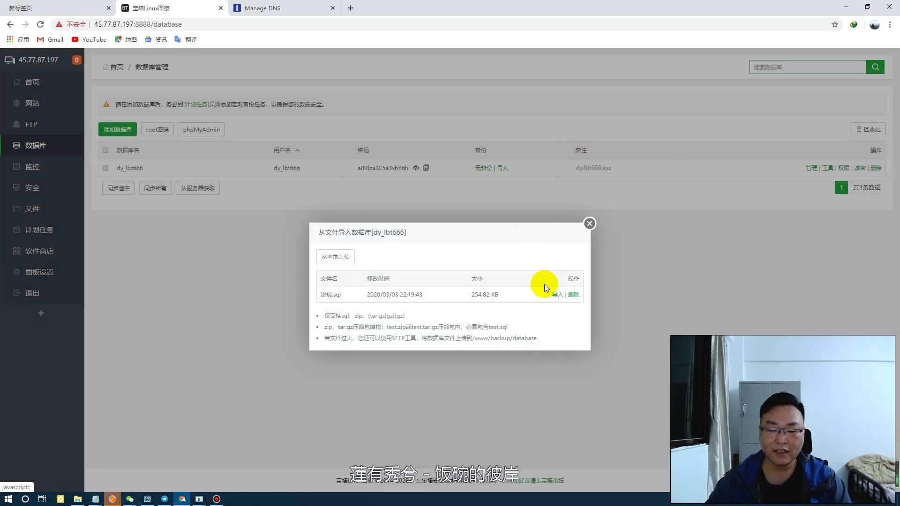
# Import 影视.sql into the dy_lbt666 database, confirming the overwrite
pyautogui.click(557, 295)
pyautogui.click(511, 296)
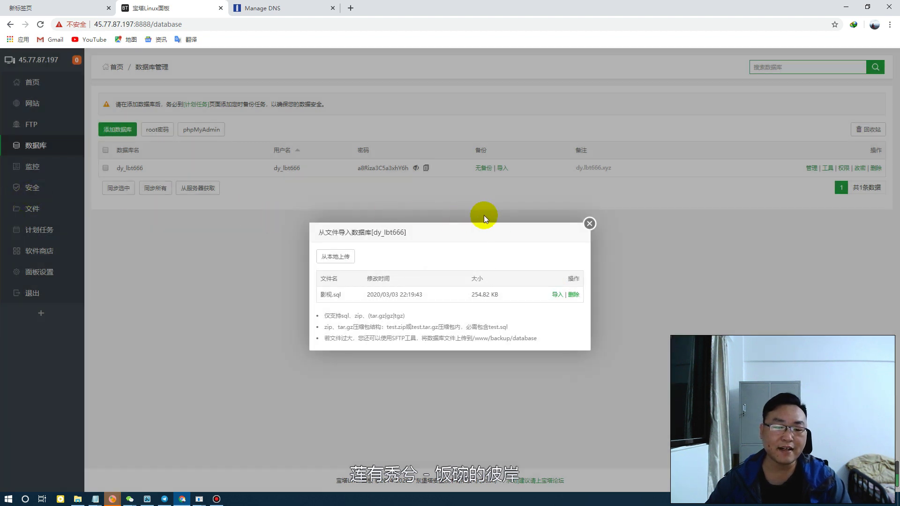
pyautogui.click(582, 227)
pyautogui.click(40, 208)
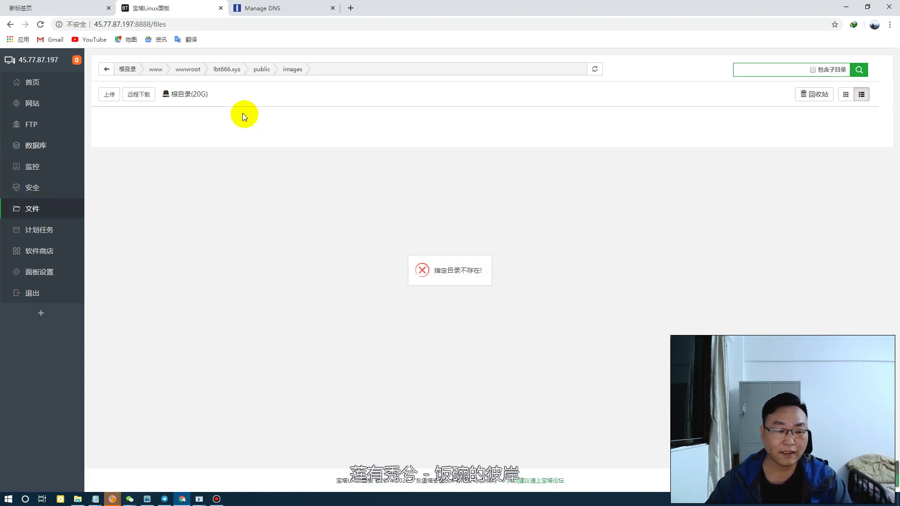
# Delete all default files in wwwroot/dy.lbt666.xyz except .user.ini, then open its upload window
pyautogui.click(221, 72)
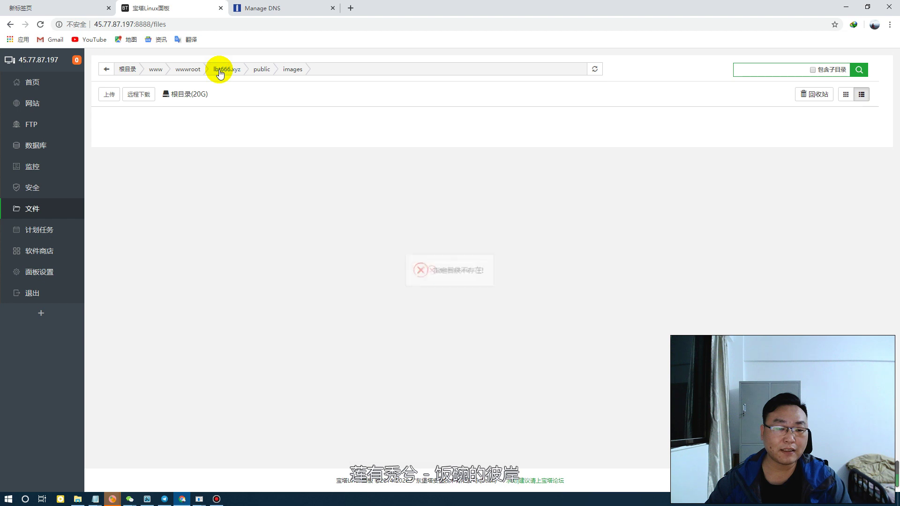
pyautogui.click(190, 74)
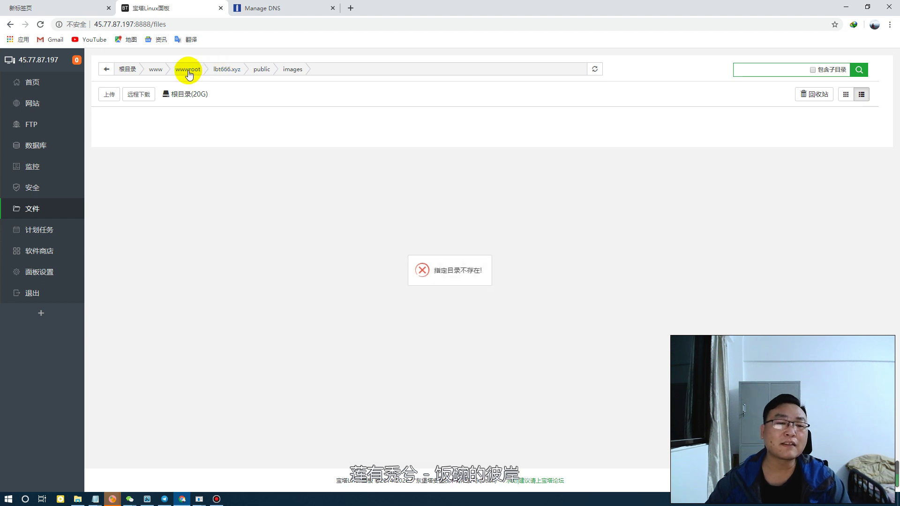
pyautogui.click(188, 69)
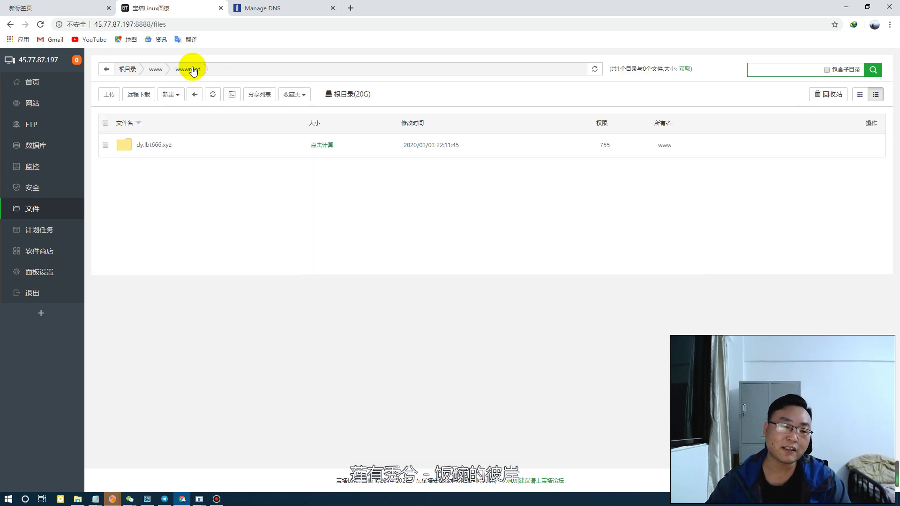
pyautogui.click(155, 146)
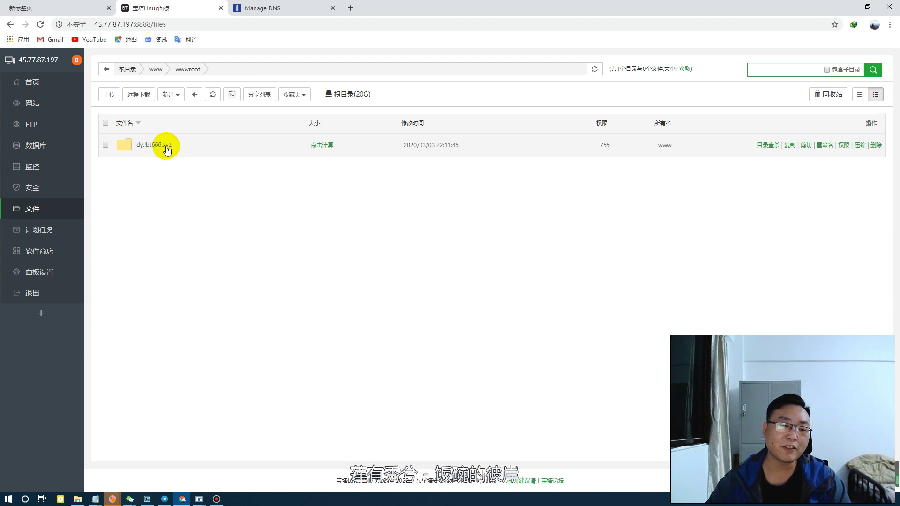
pyautogui.click(106, 123)
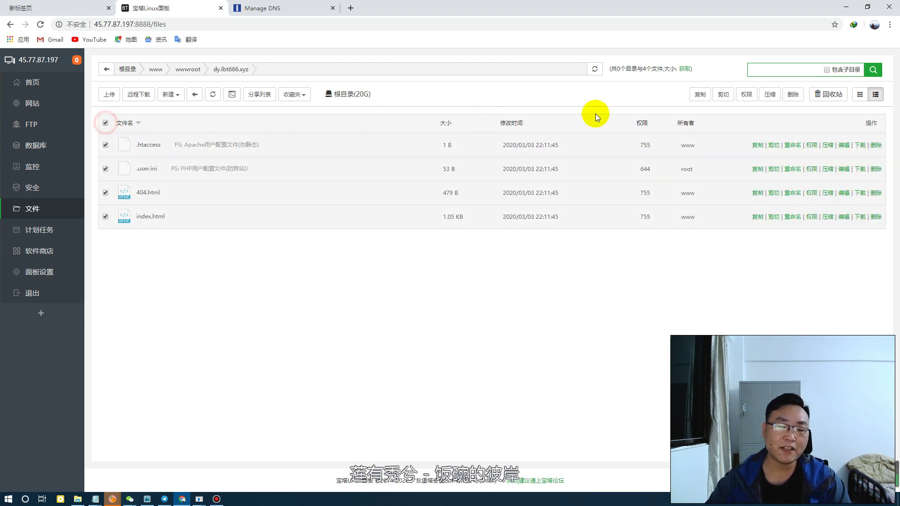
pyautogui.click(792, 94)
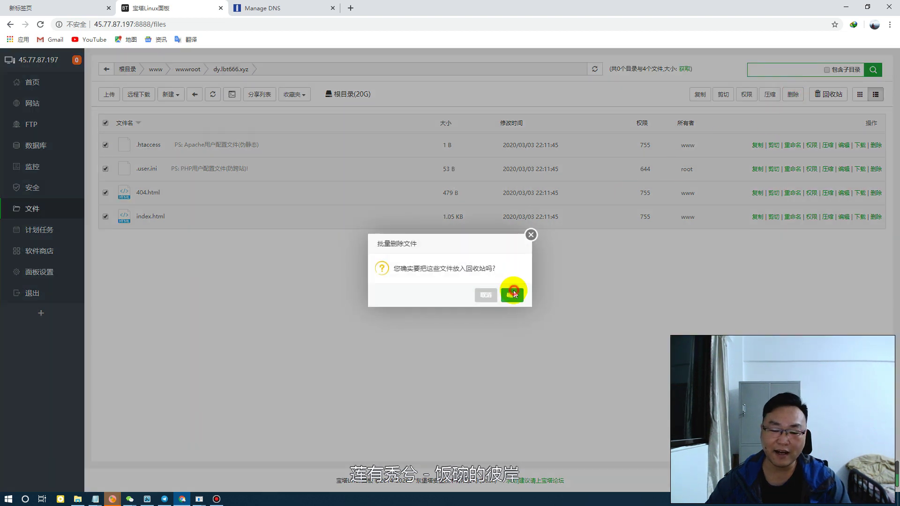
pyautogui.click(512, 294)
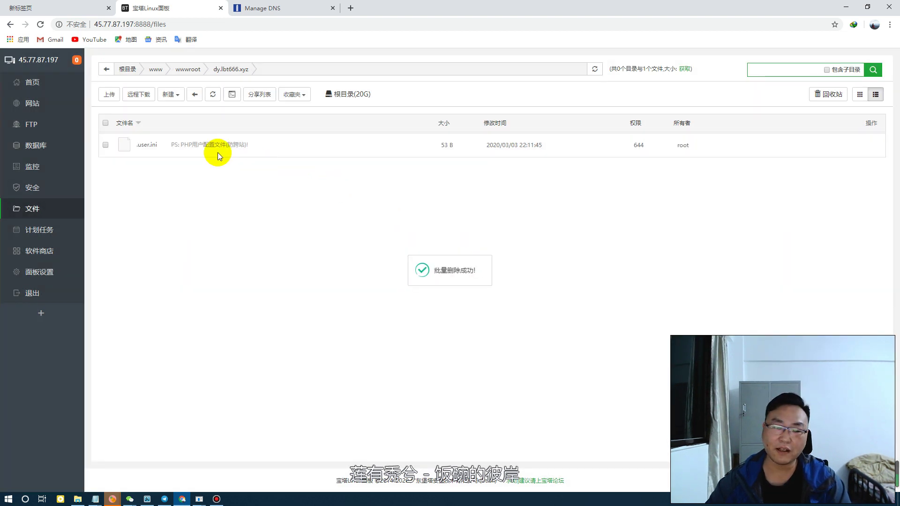
pyautogui.click(109, 95)
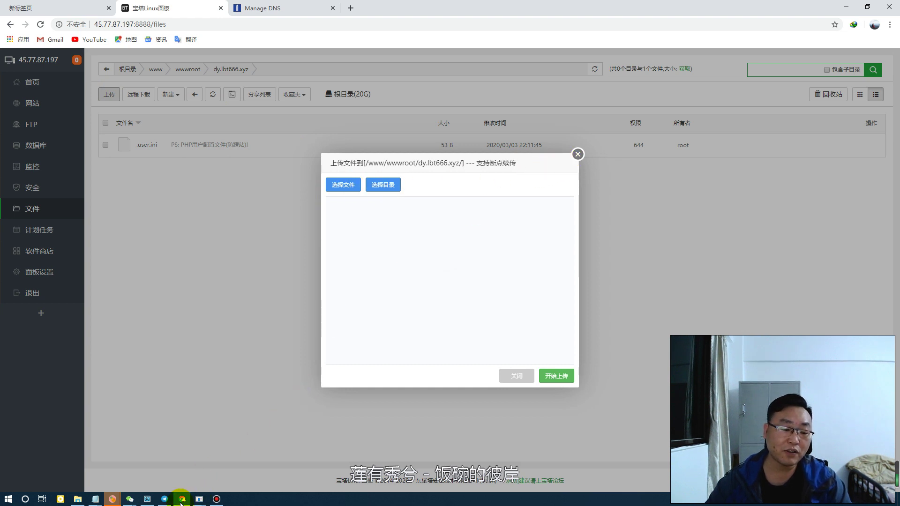
# Compress the 12-13后 folder with Bandizip into 12-13后.zip (42.4 MB) inside 全聚合APP
pyautogui.click(77, 499)
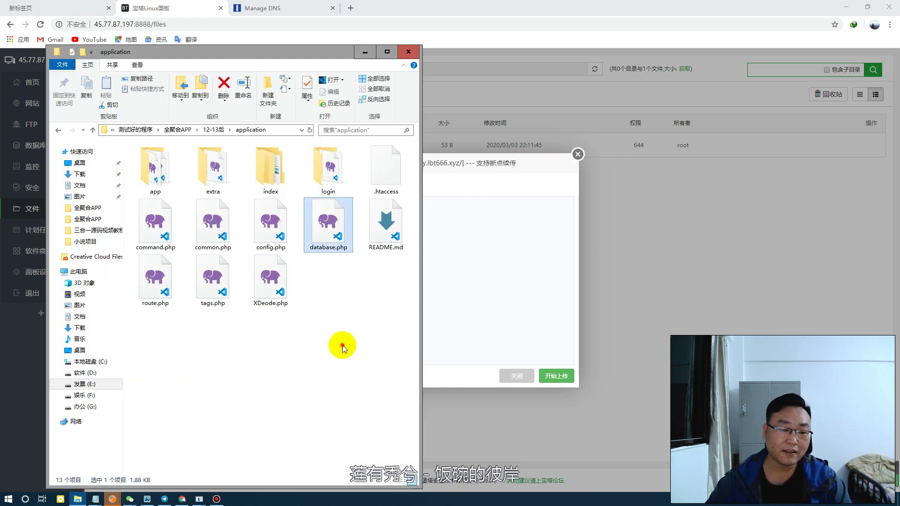
pyautogui.click(213, 129)
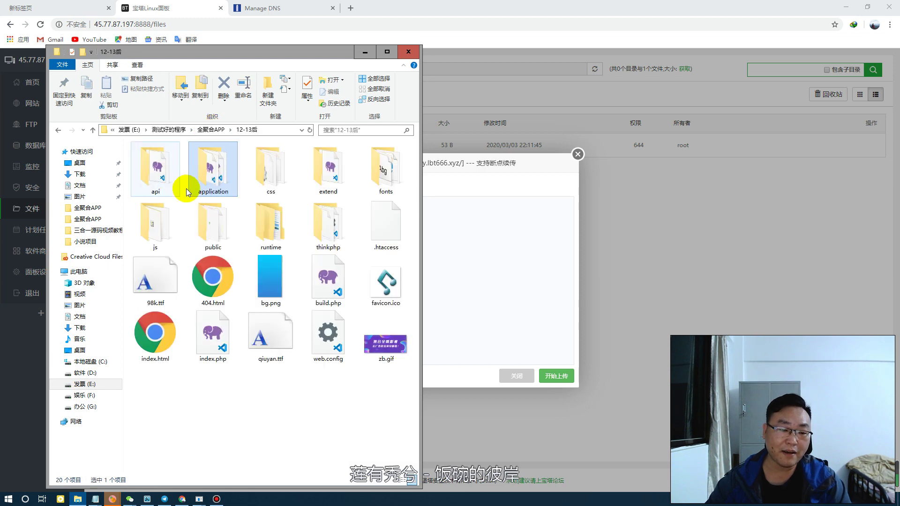
pyautogui.click(206, 130)
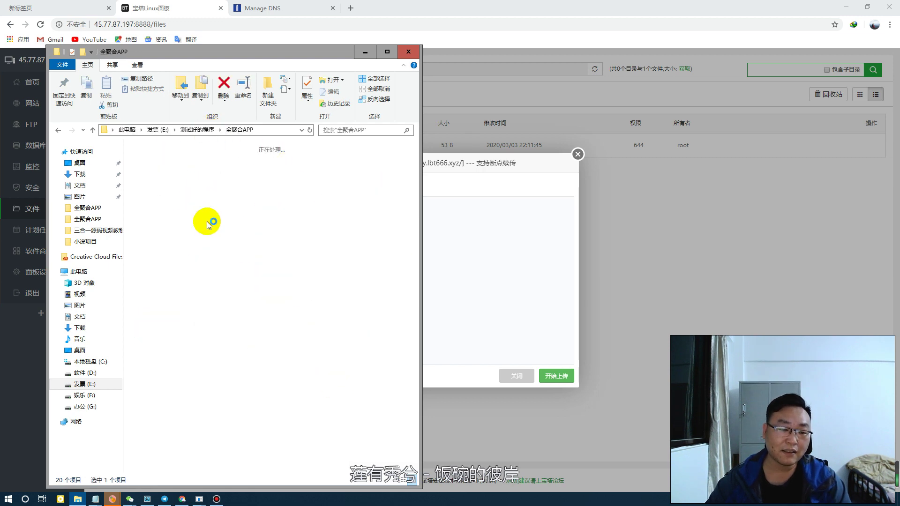
pyautogui.hotkey('shift', 'F10')
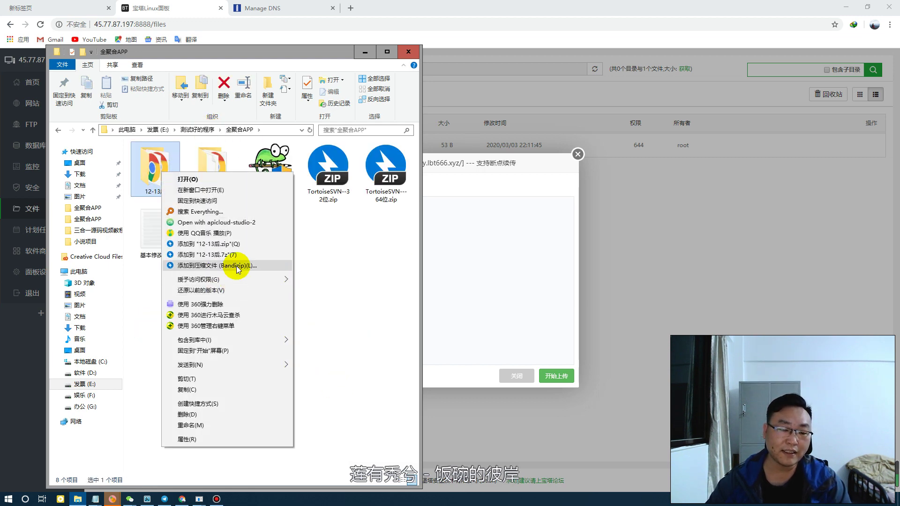
pyautogui.click(221, 244)
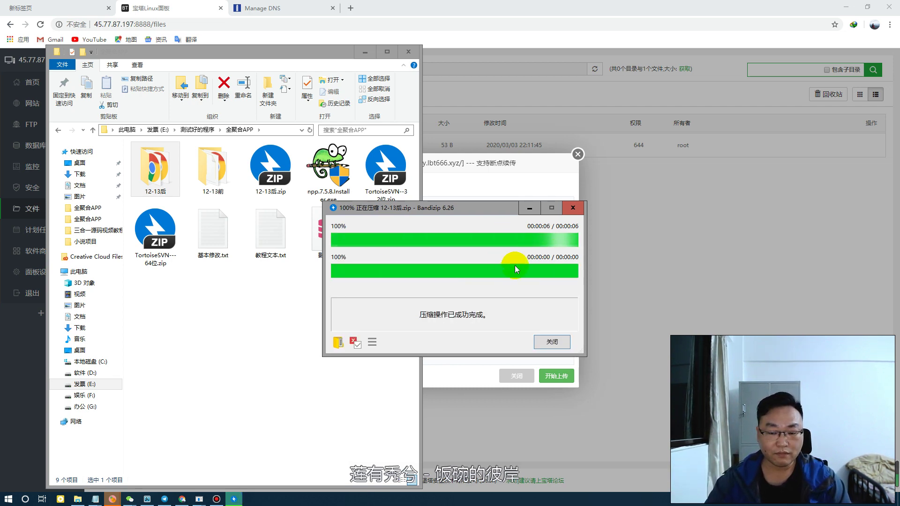
pyautogui.click(557, 343)
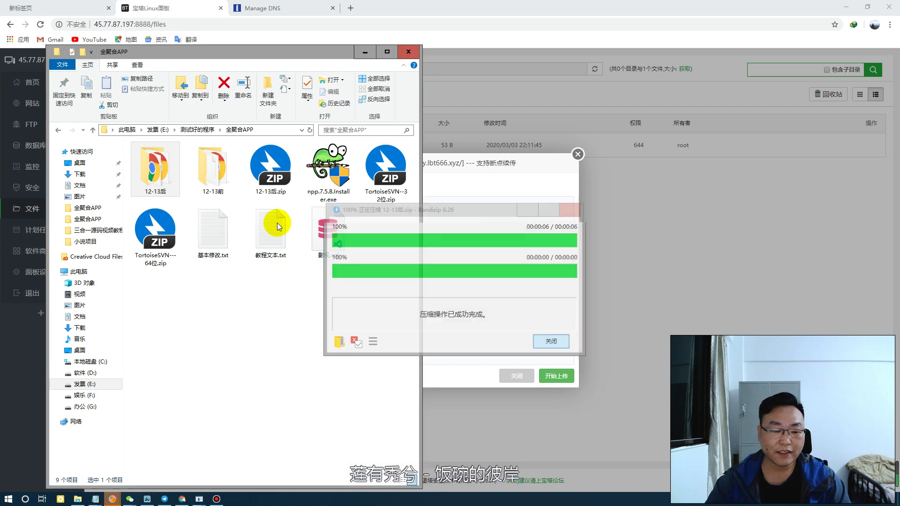
pyautogui.click(264, 187)
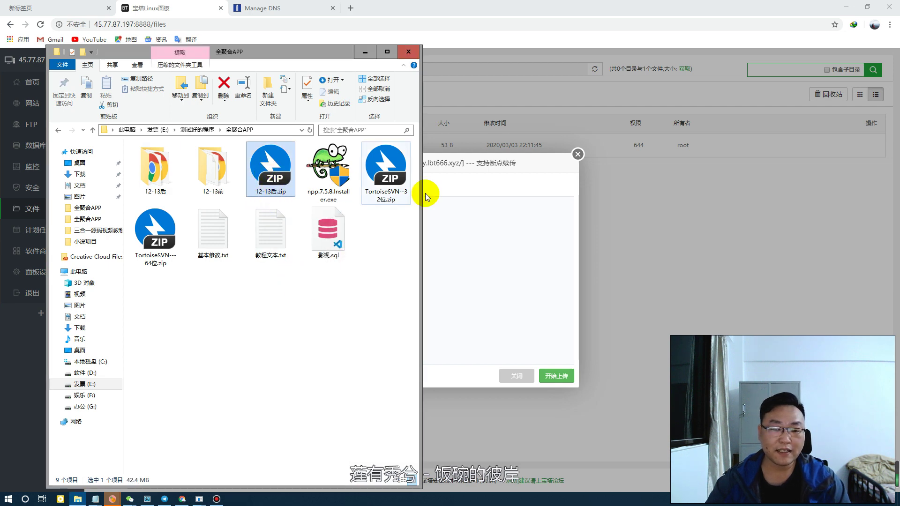
pyautogui.click(484, 207)
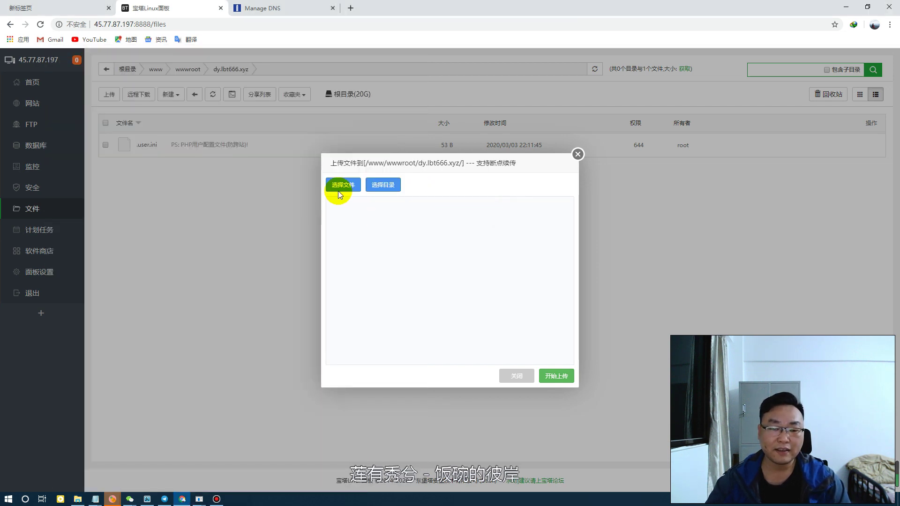
# Upload 12-13后.zip (42.45 MB) into the dy.lbt666.xyz site folder
pyautogui.click(340, 187)
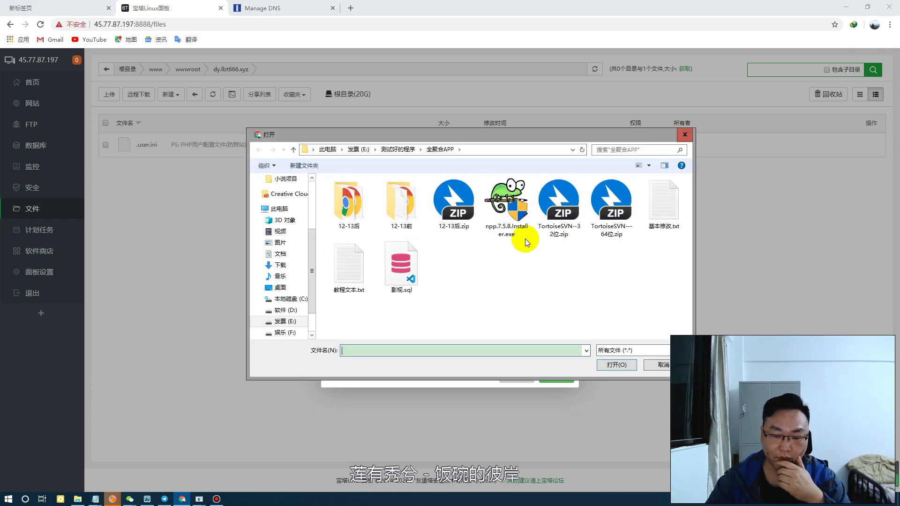
pyautogui.click(454, 201)
pyautogui.click(616, 365)
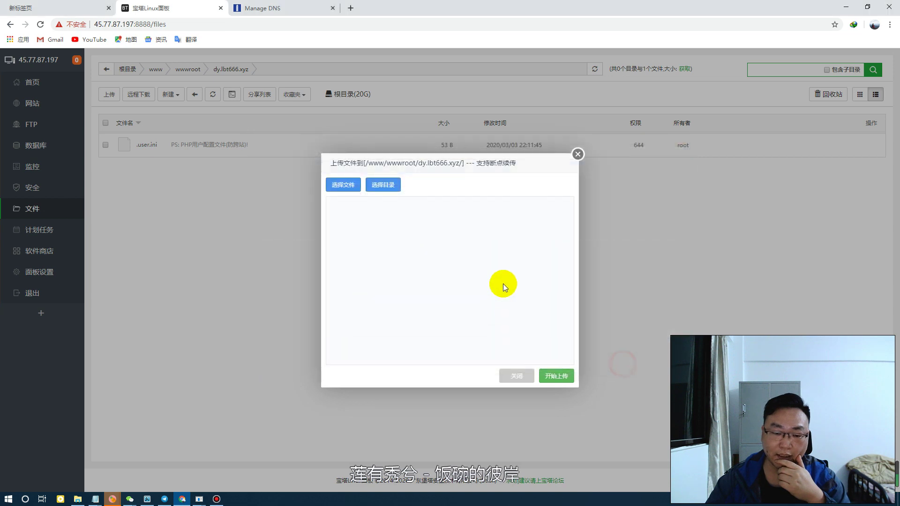
pyautogui.click(557, 374)
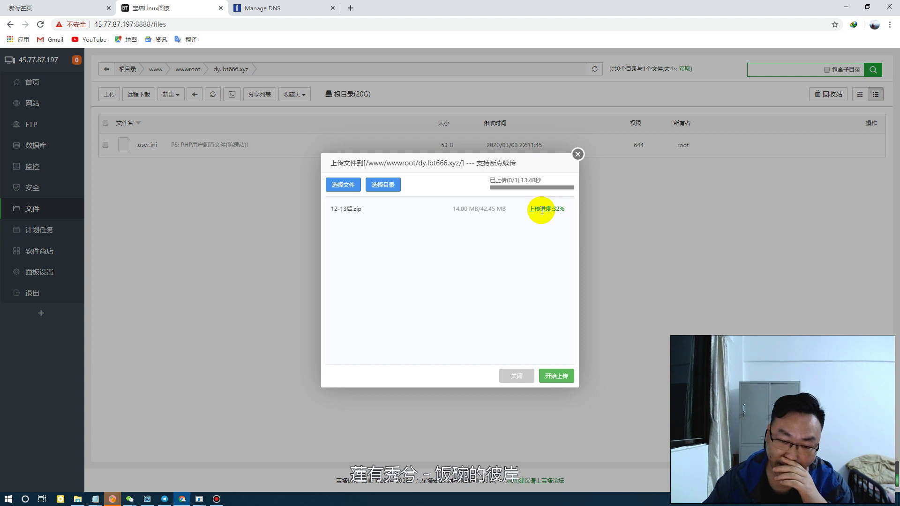
pyautogui.moveTo(113, 498)
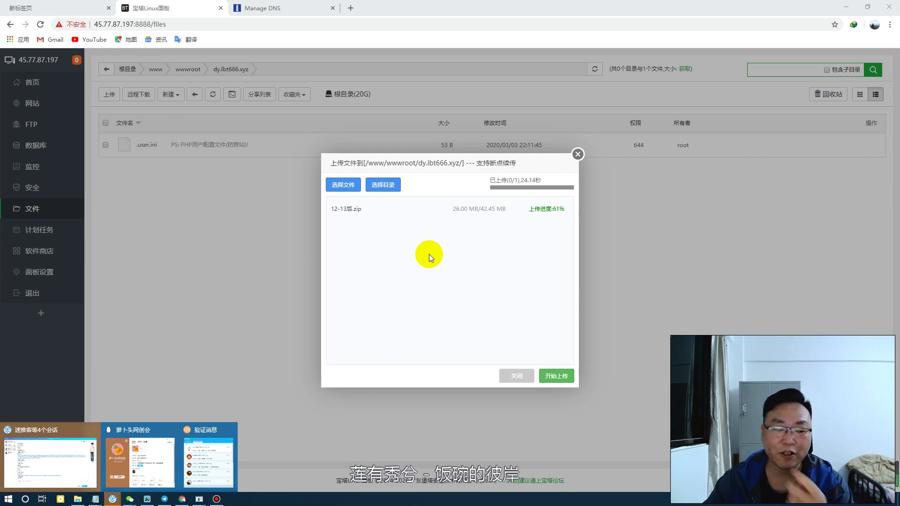
pyautogui.click(423, 253)
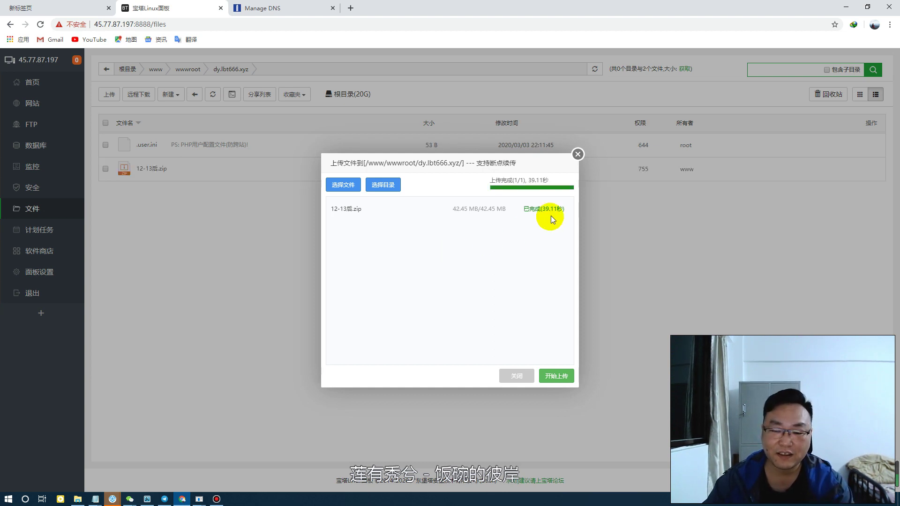
# Extract 12-13后.zip into dy.lbt666.xyz, producing api, application, public, runtime and thinkphp
pyautogui.click(578, 154)
pyautogui.moveTo(744, 171)
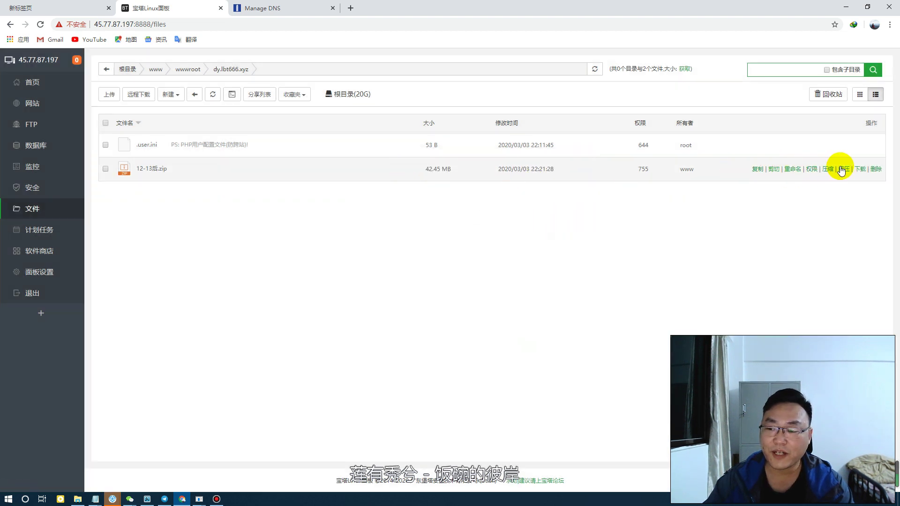
pyautogui.click(844, 168)
pyautogui.click(543, 326)
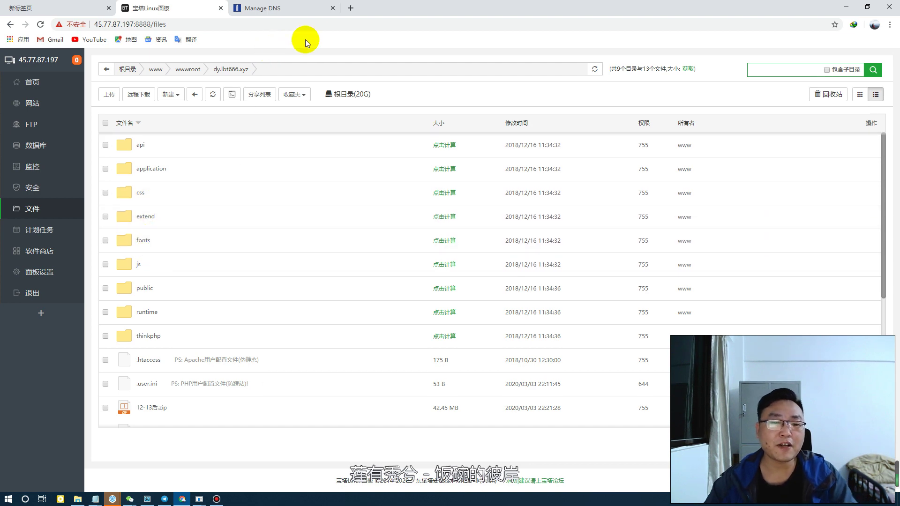
# Load dy.lbt666.xyz in a new Chrome tab and dismiss the desktop lyrics overlay
pyautogui.hotkey('ctrl', 't')
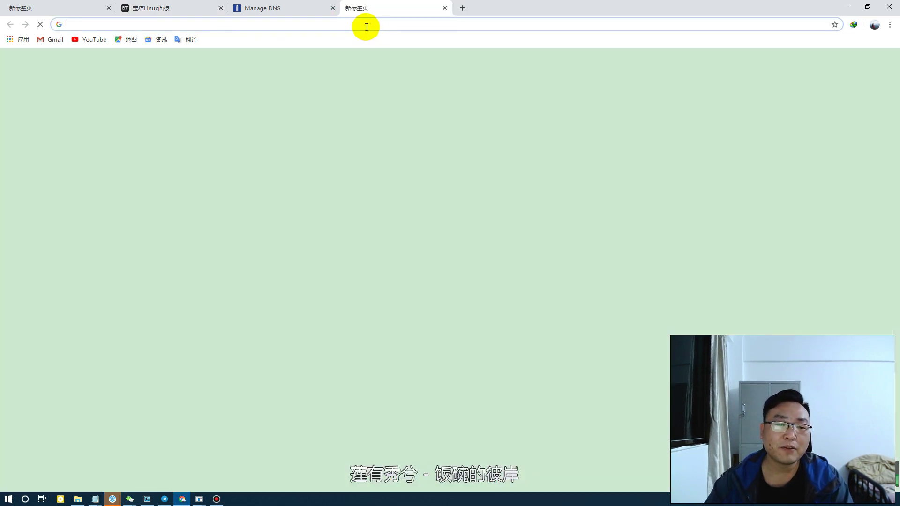
pyautogui.write('dy')
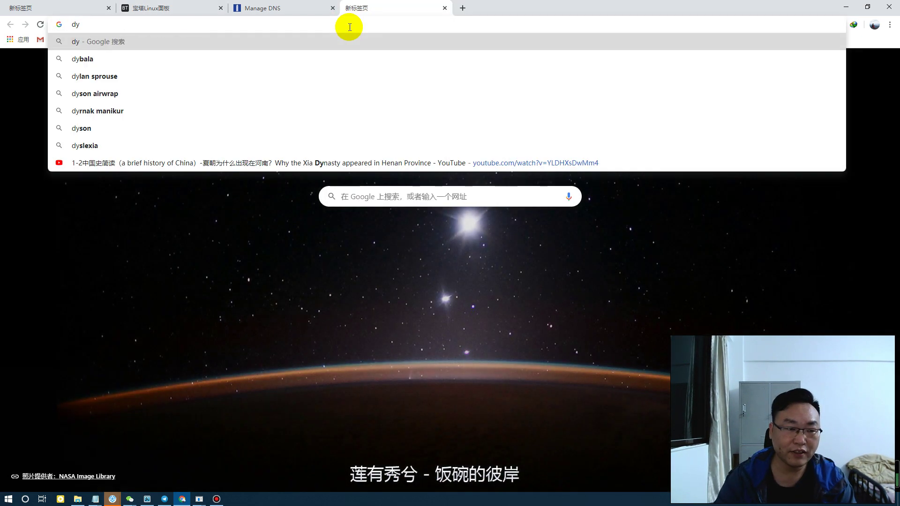
pyautogui.write('.lbt')
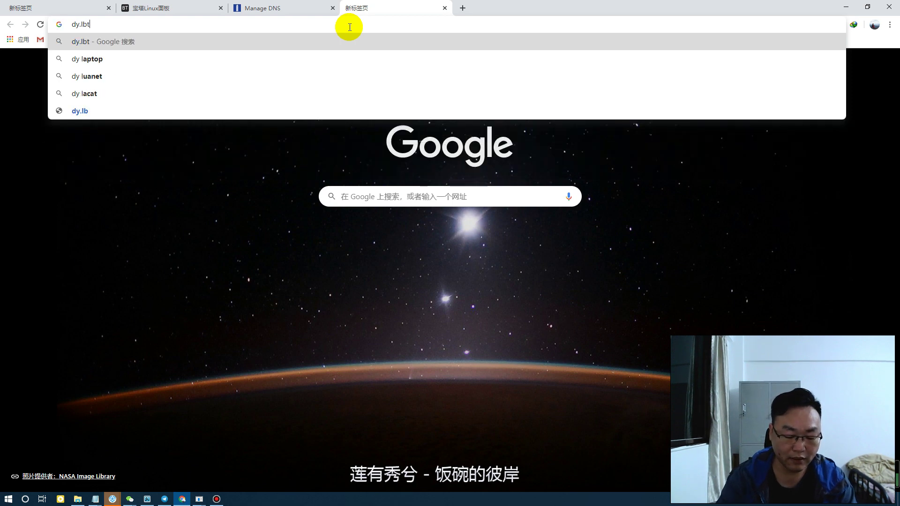
pyautogui.write('666.x')
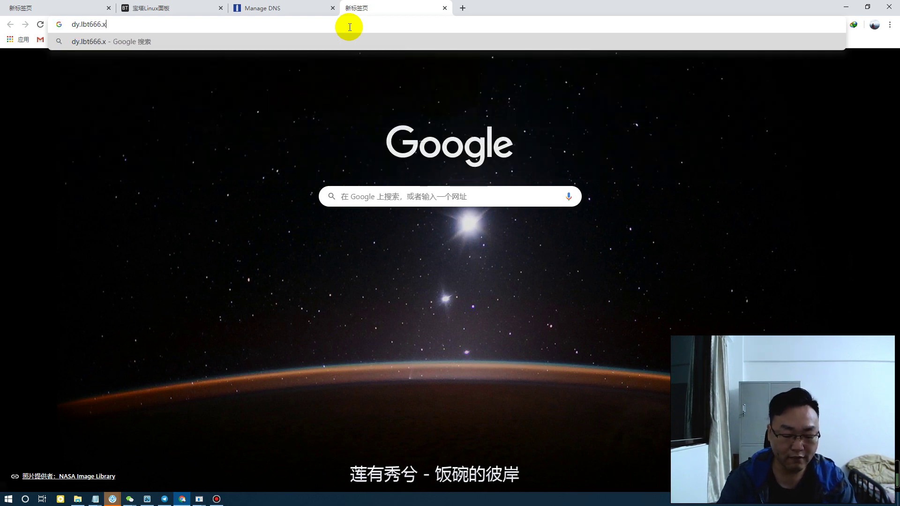
pyautogui.write('yz')
pyautogui.press('Return')
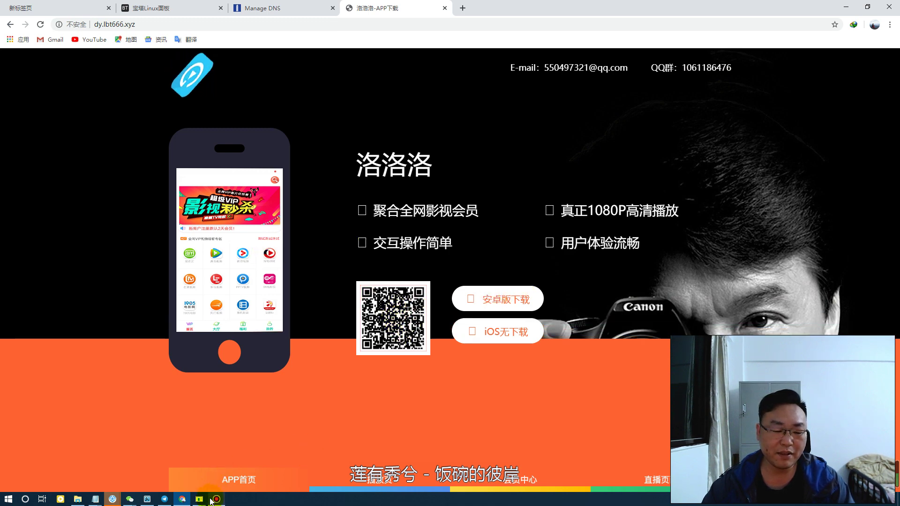
pyautogui.moveTo(211, 500)
pyautogui.click(248, 458)
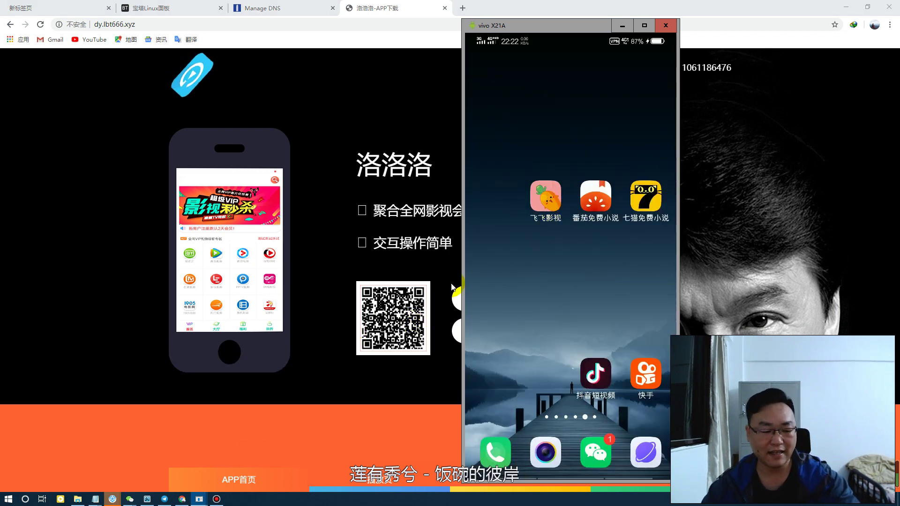
pyautogui.click(328, 207)
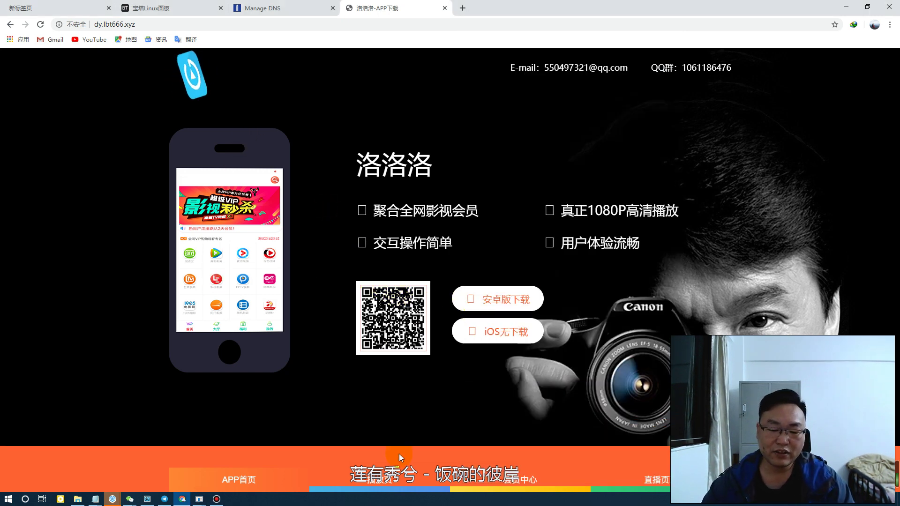
pyautogui.click(370, 488)
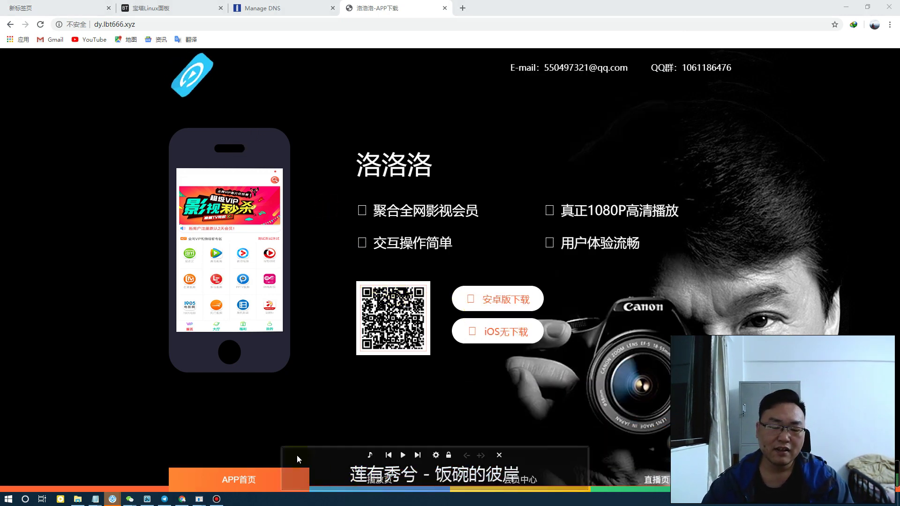
pyautogui.click(500, 455)
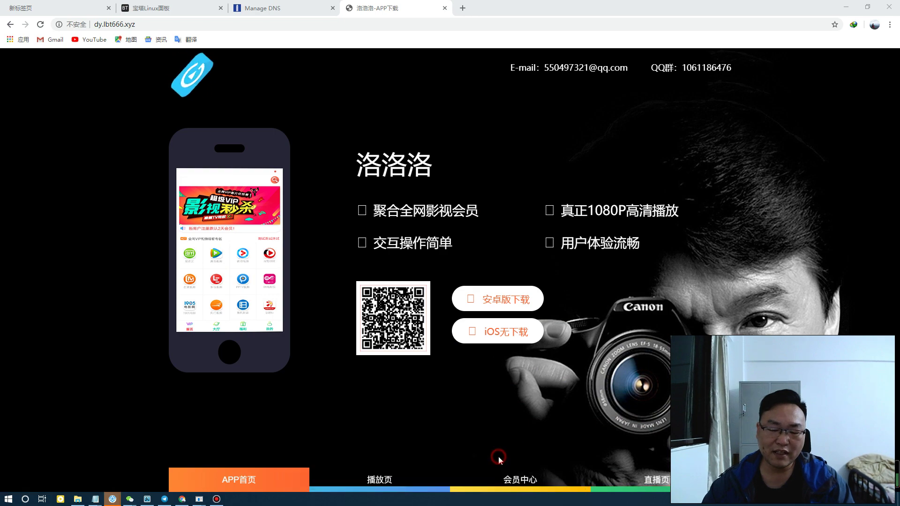
# View the site's 播放页, 会员中心 and 直播页 slides, then close the tab
pyautogui.click(390, 480)
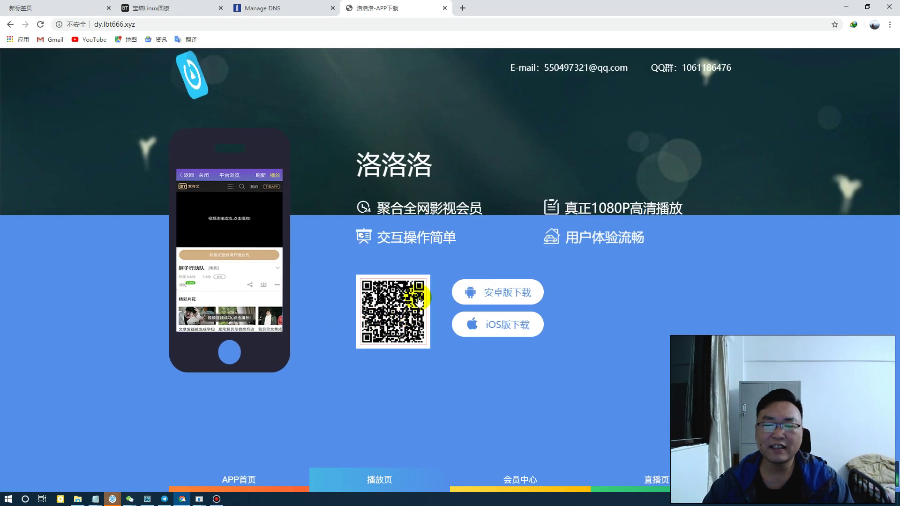
pyautogui.click(509, 478)
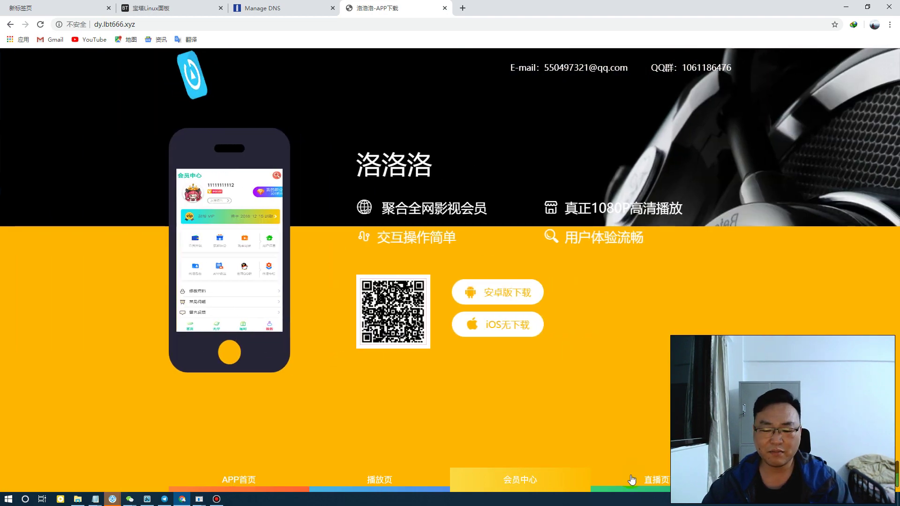
pyautogui.click(632, 480)
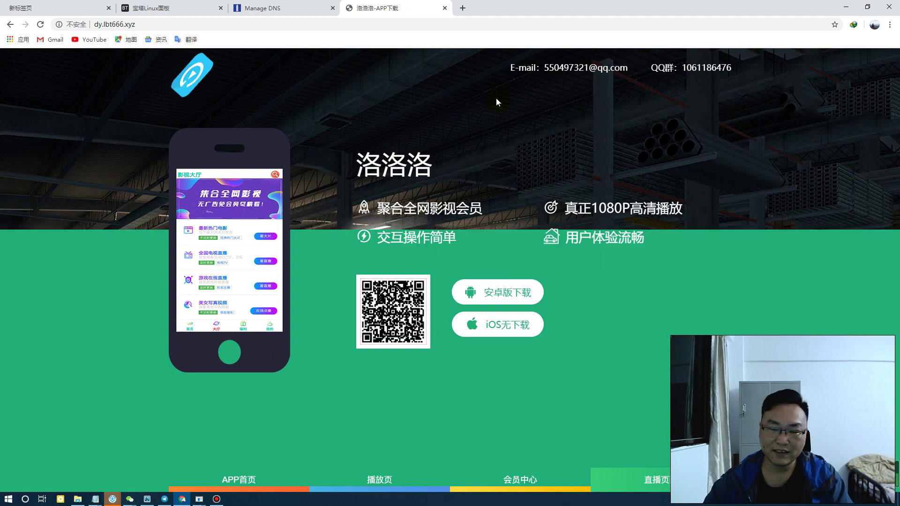
pyautogui.click(445, 9)
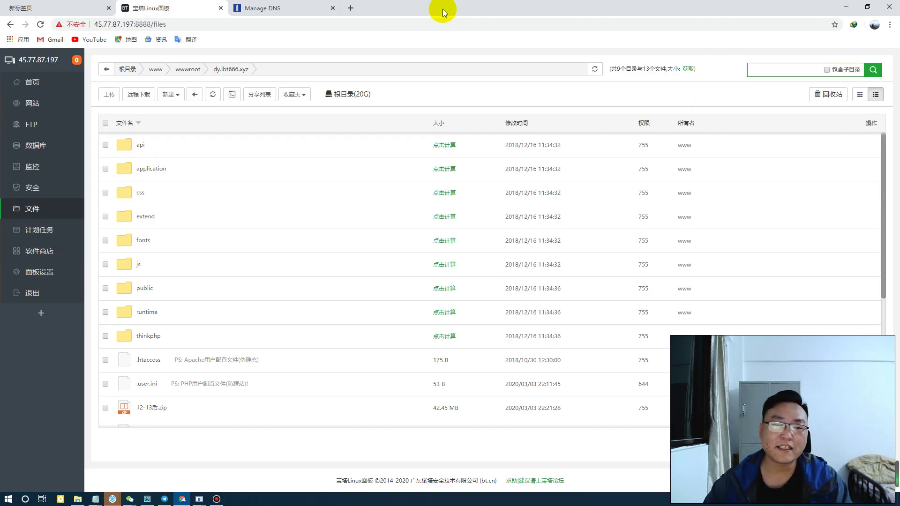
# Open apicloud.com in a new tab and go to its sign-in page
pyautogui.hotkey('ctrl', 't')
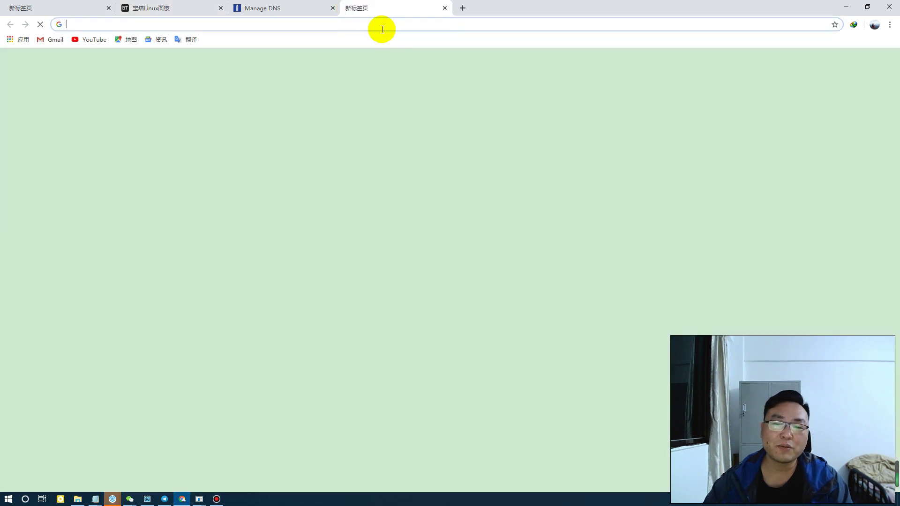
pyautogui.write('a')
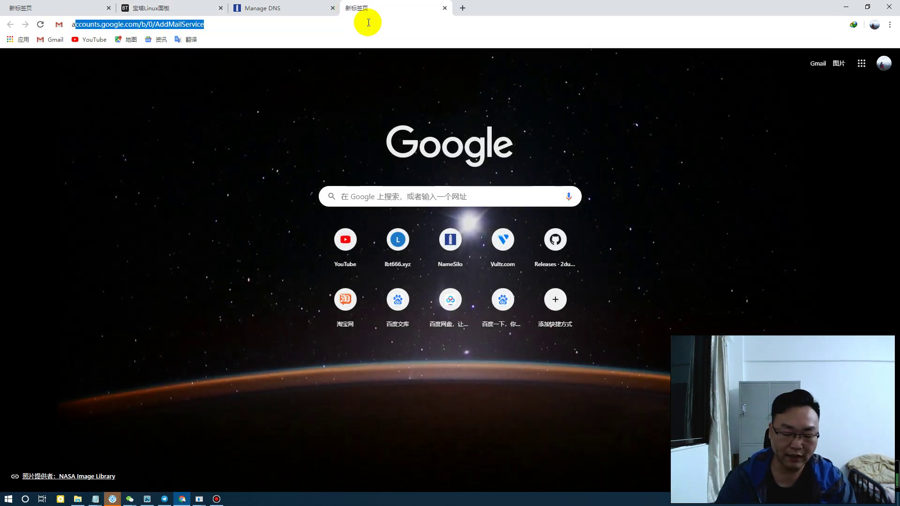
pyautogui.write('piclou')
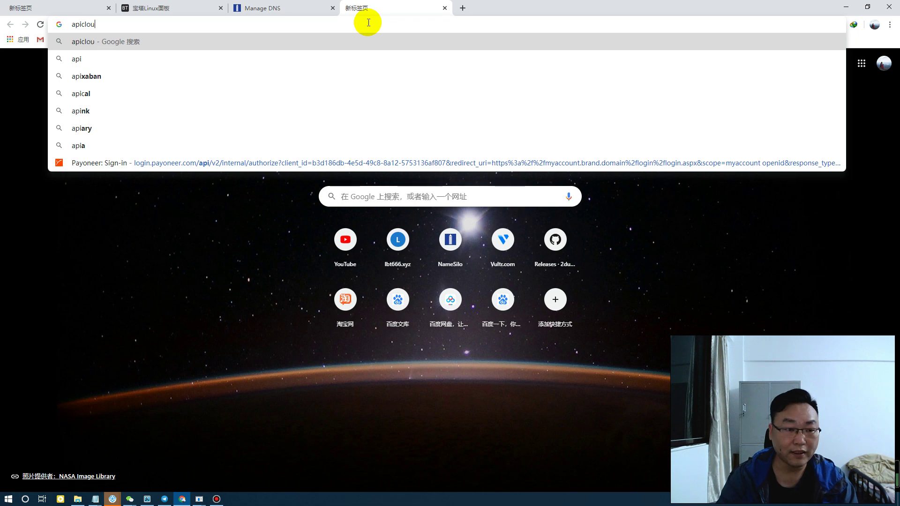
pyautogui.write('d.com')
pyautogui.press('Return')
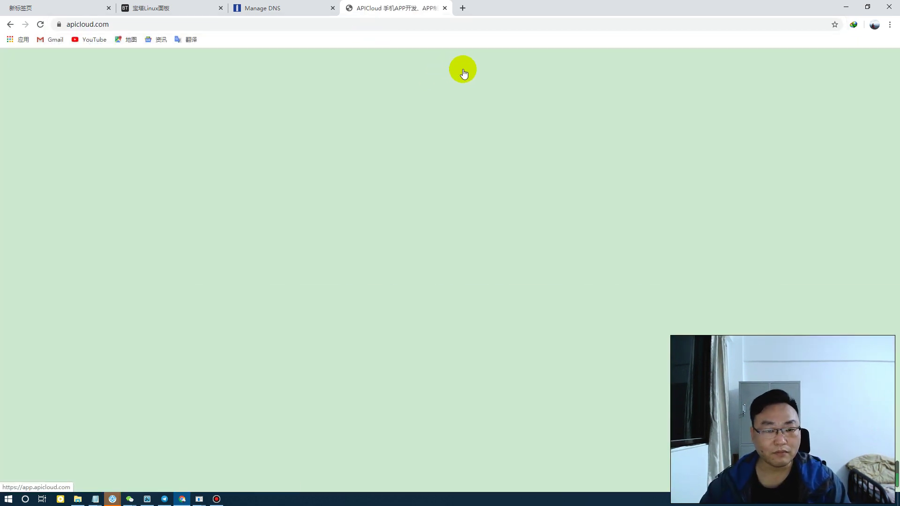
pyautogui.moveTo(466, 72)
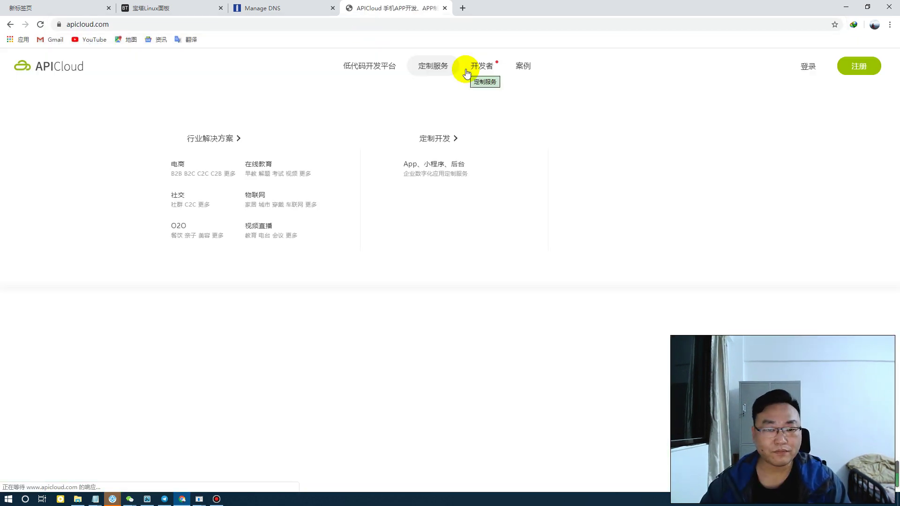
pyautogui.click(800, 69)
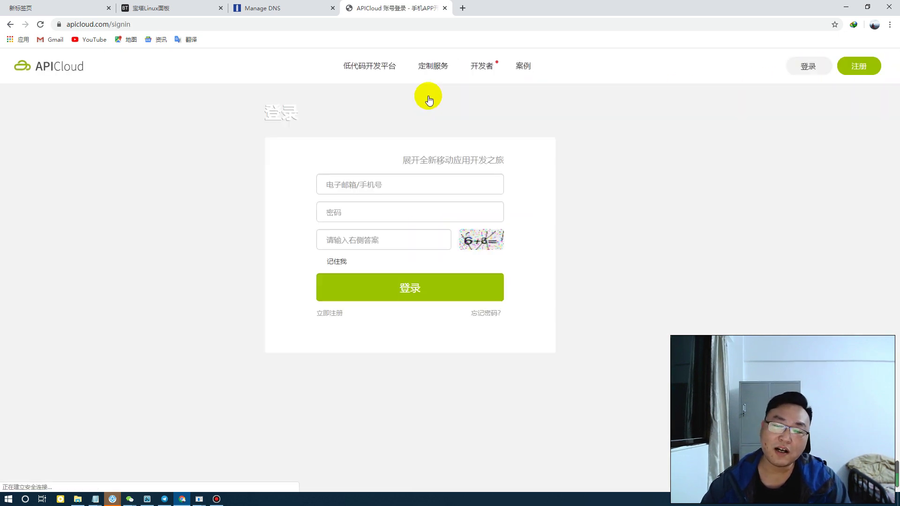
# Sign in with the account e-mail, password and captcha, with 记住我 ticked
pyautogui.click(372, 183)
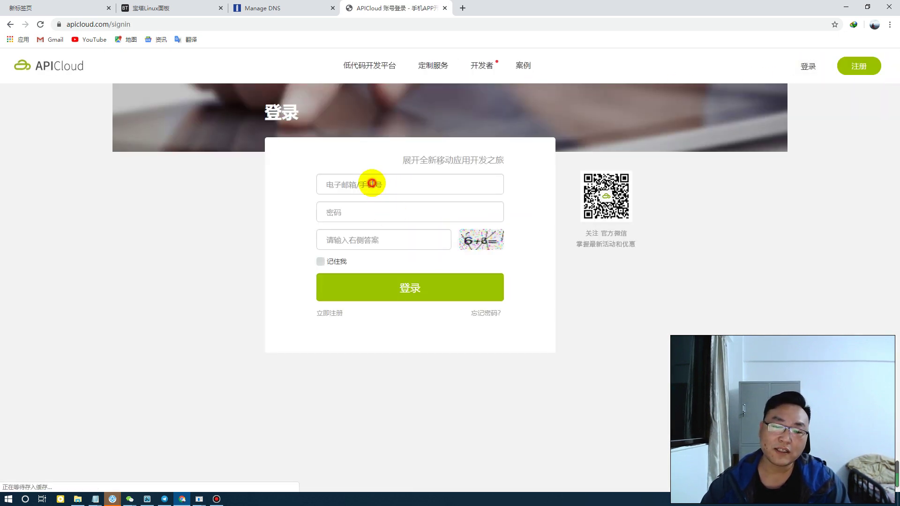
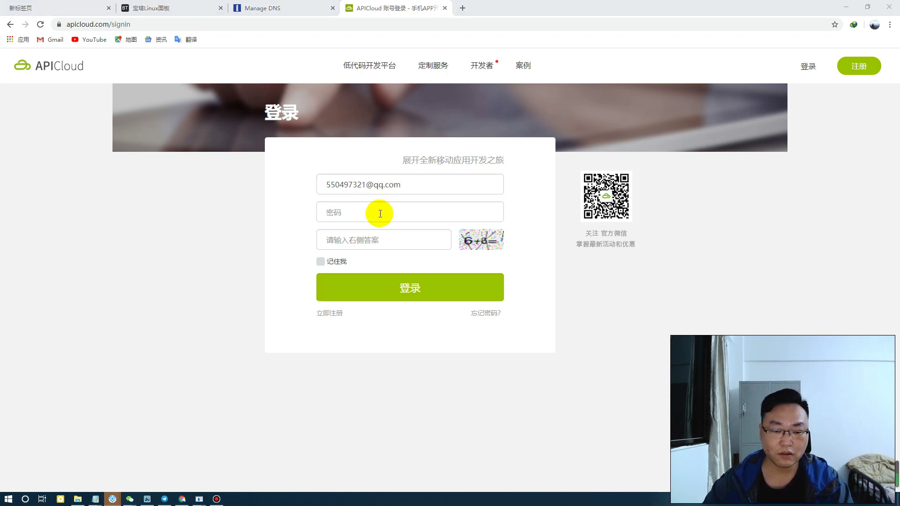
pyautogui.click(351, 210)
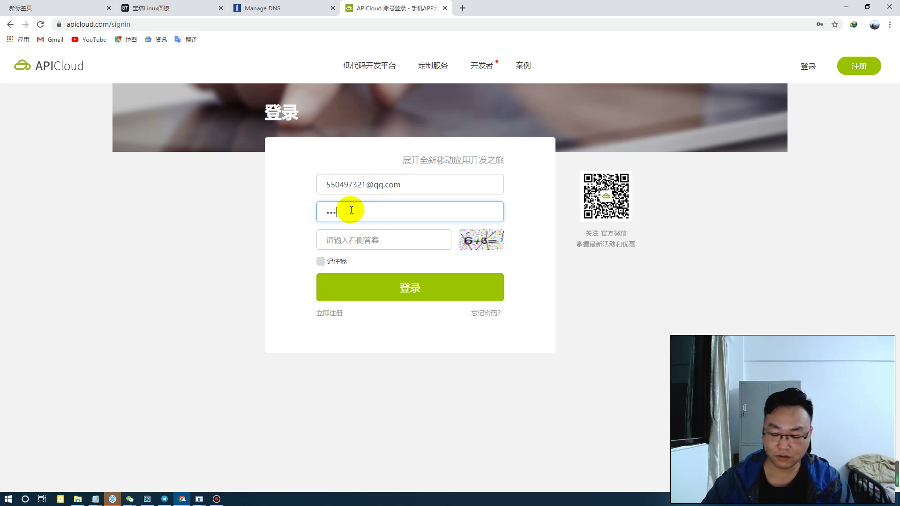
pyautogui.press('Tab')
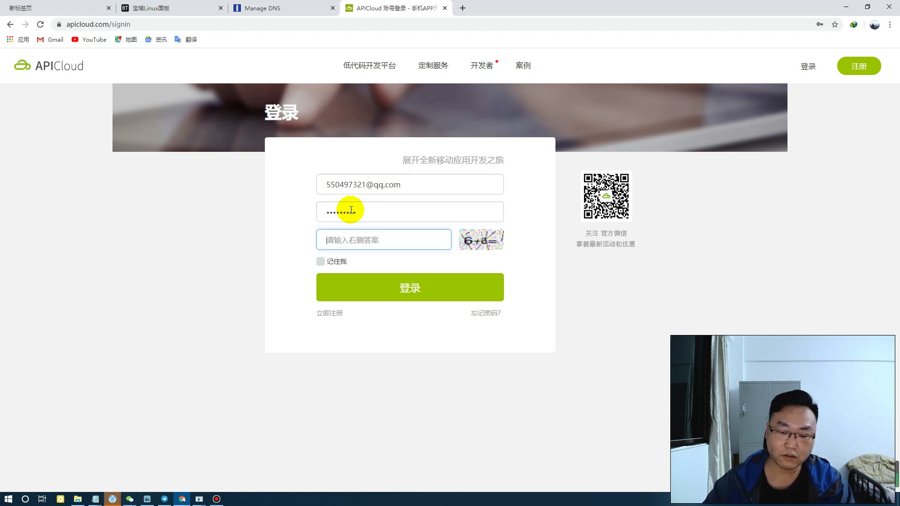
pyautogui.write('14')
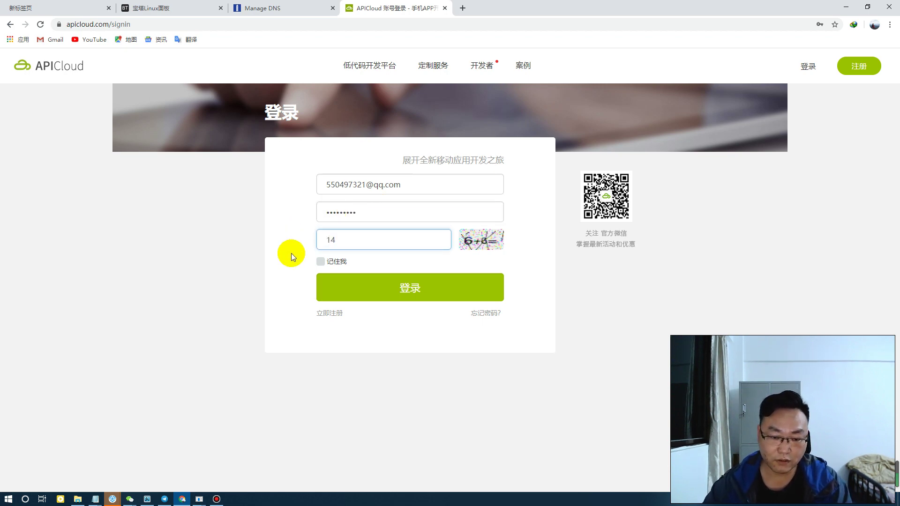
pyautogui.click(320, 263)
pyautogui.click(411, 291)
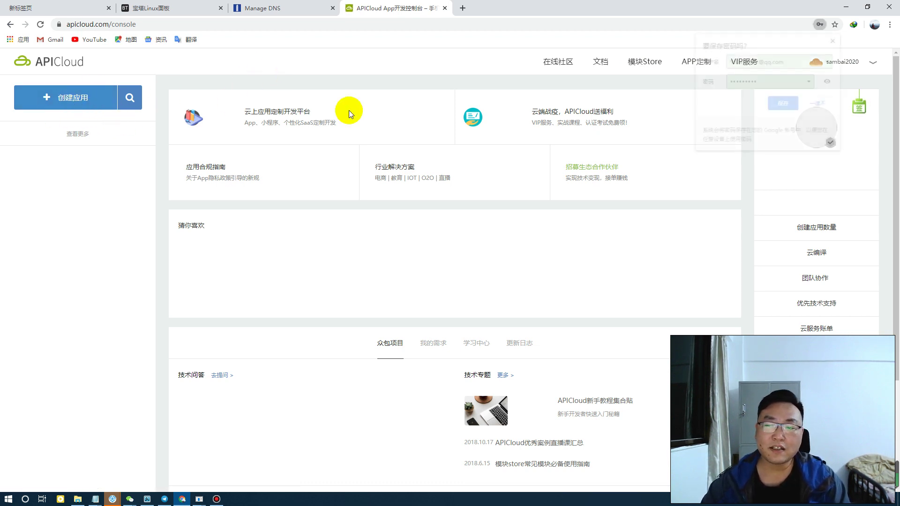
# Dismiss the save-password prompt and inspect the 萝卜头 app's overview, keys and package names
pyautogui.click(835, 39)
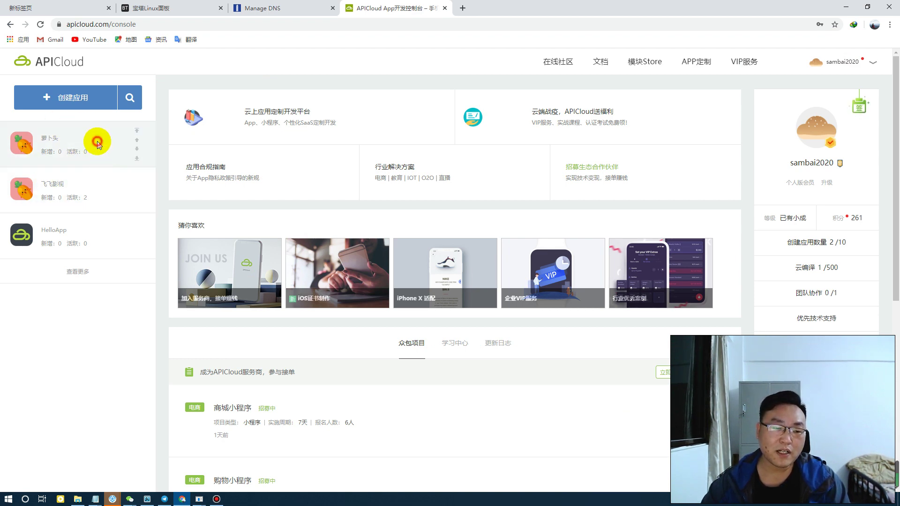
pyautogui.click(82, 147)
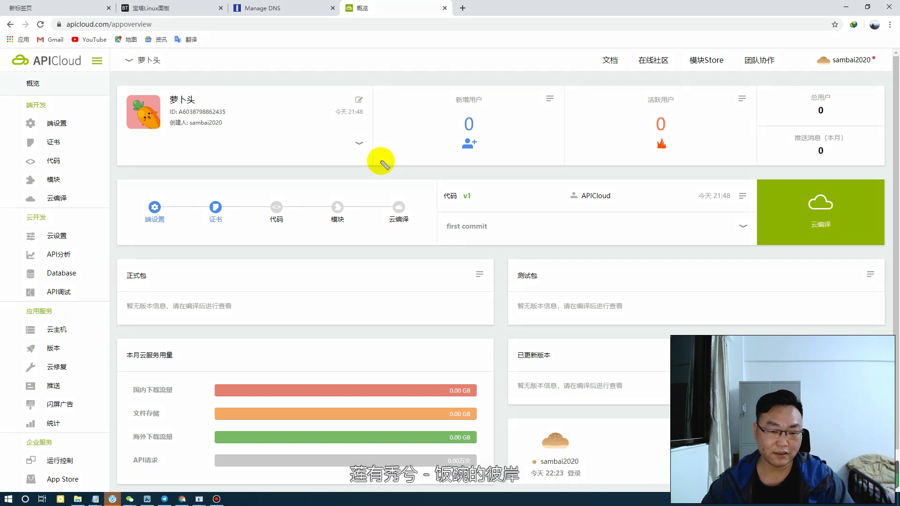
pyautogui.hotkey('ctrl', 'alt', 'g')
pyautogui.moveTo(371, 133)
pyautogui.mouseDown()
pyautogui.moveTo(287, 125)
pyautogui.moveTo(378, 140)
pyautogui.moveTo(389, 161)
pyautogui.mouseUp()
pyautogui.hotkey('ctrl', 'alt', 'g')
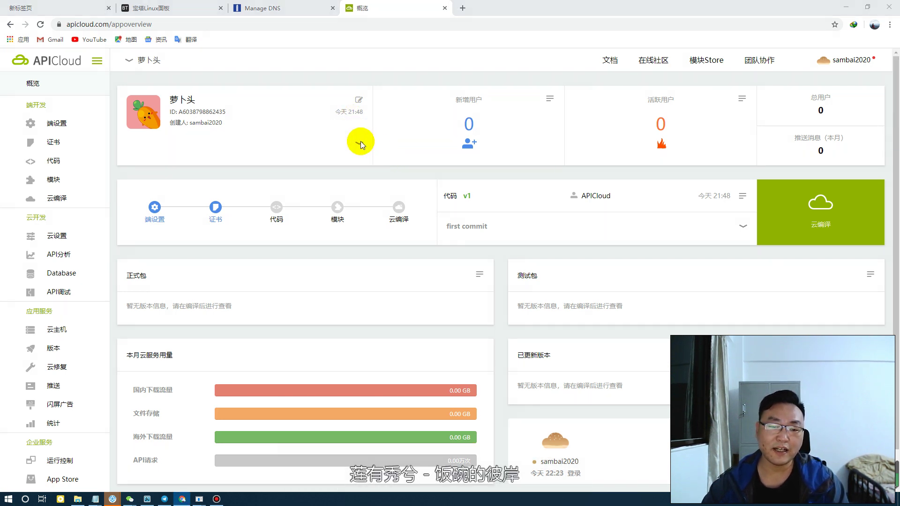
pyautogui.click(360, 143)
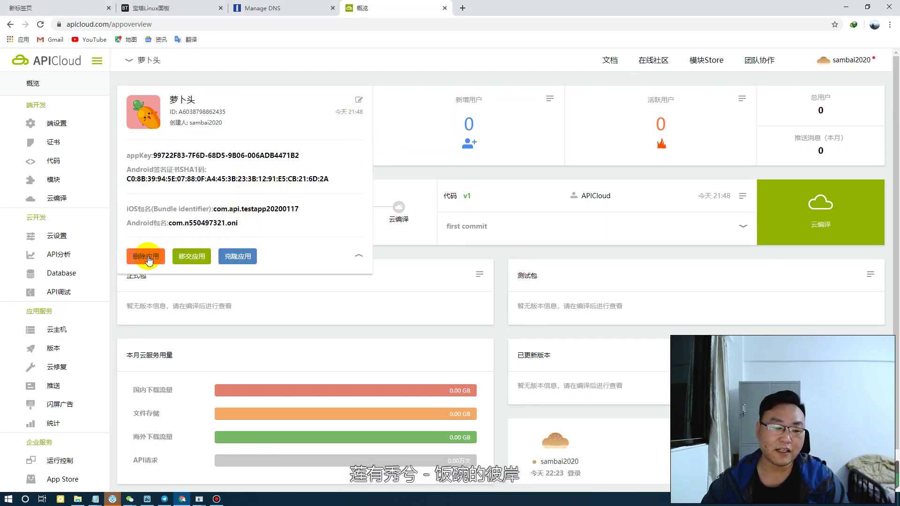
# Delete the 萝卜头 app and return to the developer console
pyautogui.click(144, 256)
pyautogui.click(495, 86)
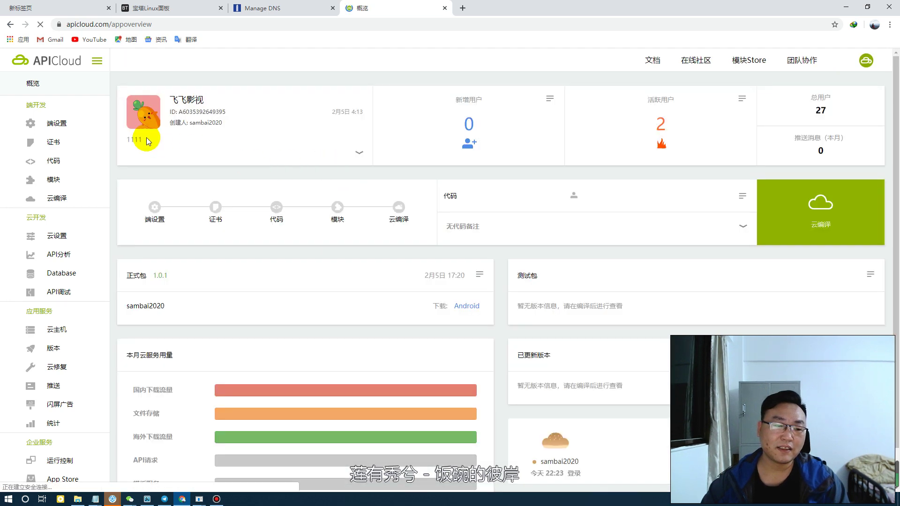
pyautogui.click(862, 63)
pyautogui.click(856, 87)
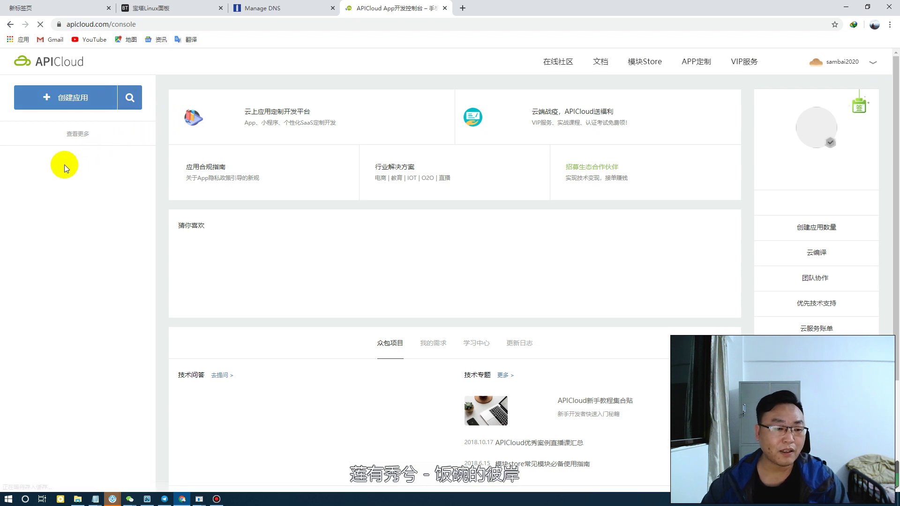
pyautogui.click(61, 165)
pyautogui.click(49, 100)
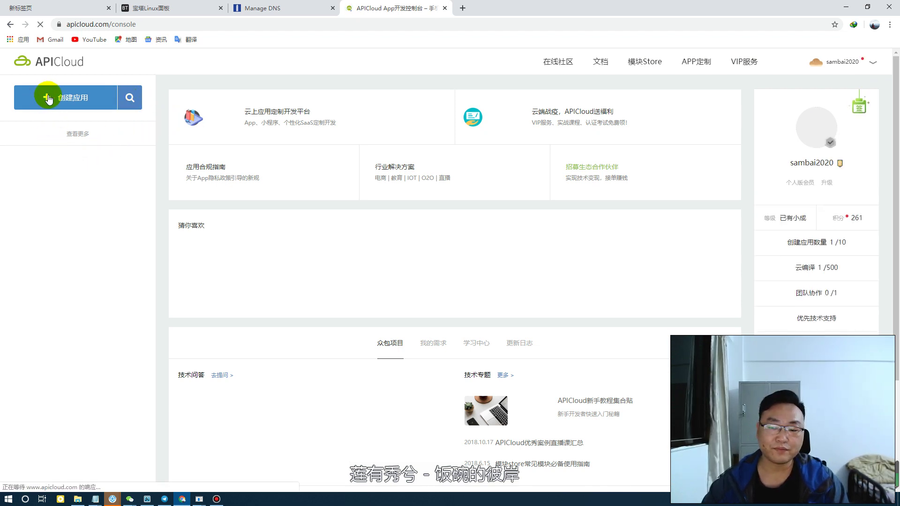
# Create a Native App named 洛洛洛影视, entered via pinyin input
pyautogui.click(47, 101)
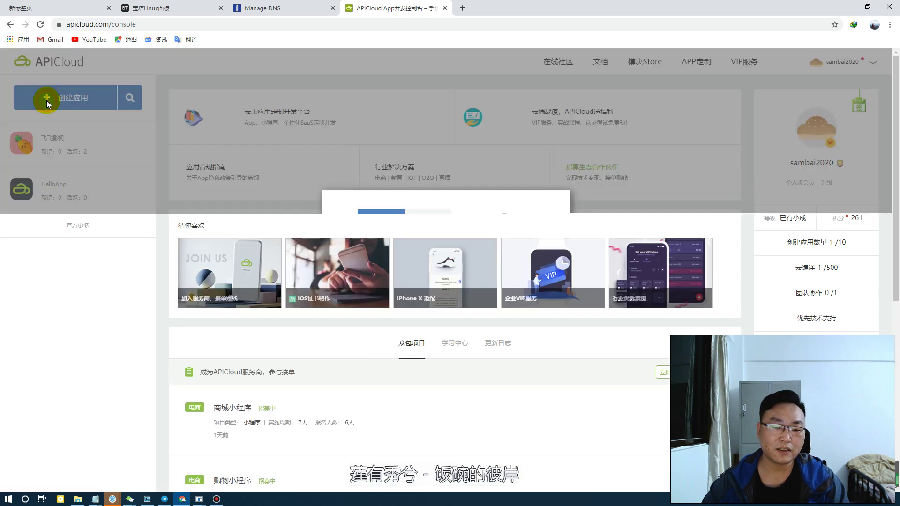
pyautogui.click(413, 242)
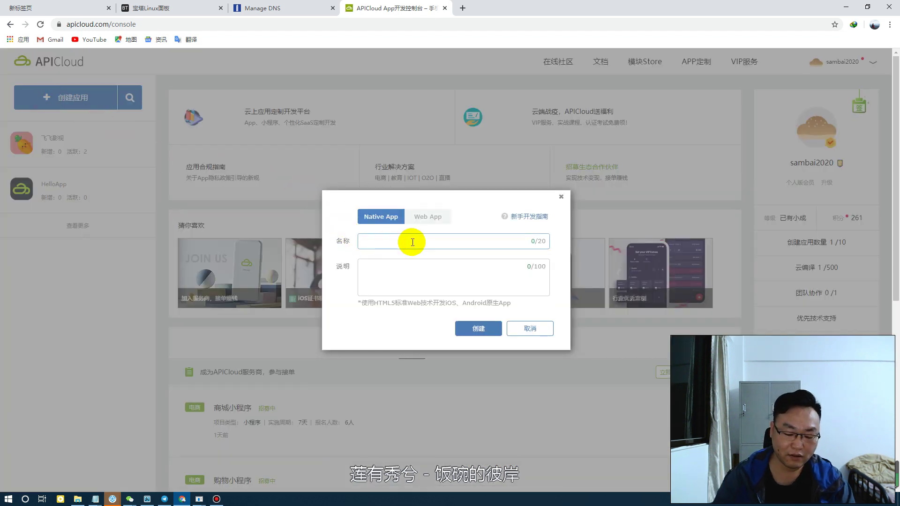
pyautogui.write('luo')
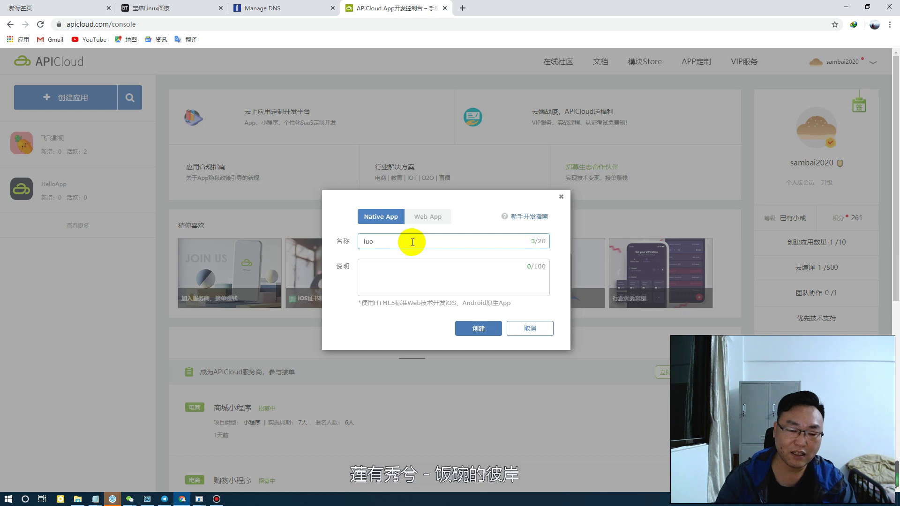
pyautogui.write('luluoluol')
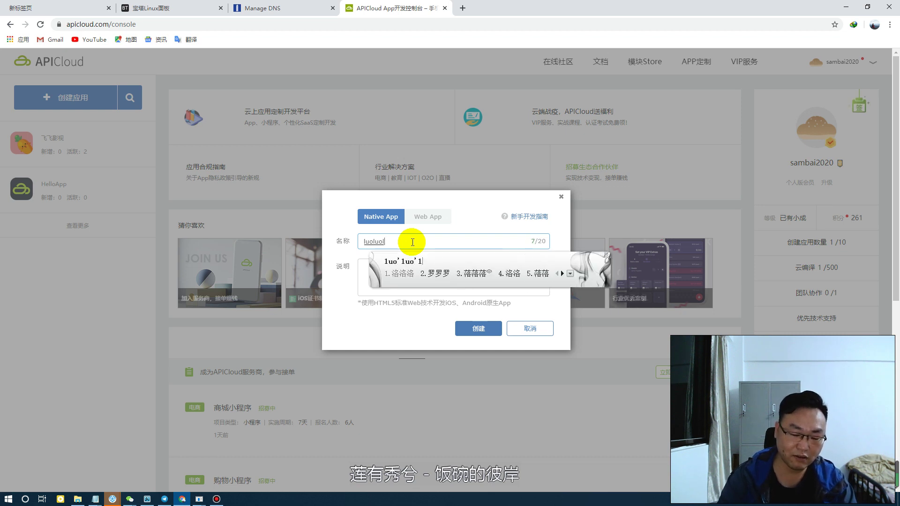
pyautogui.write('uo')
pyautogui.press('space')
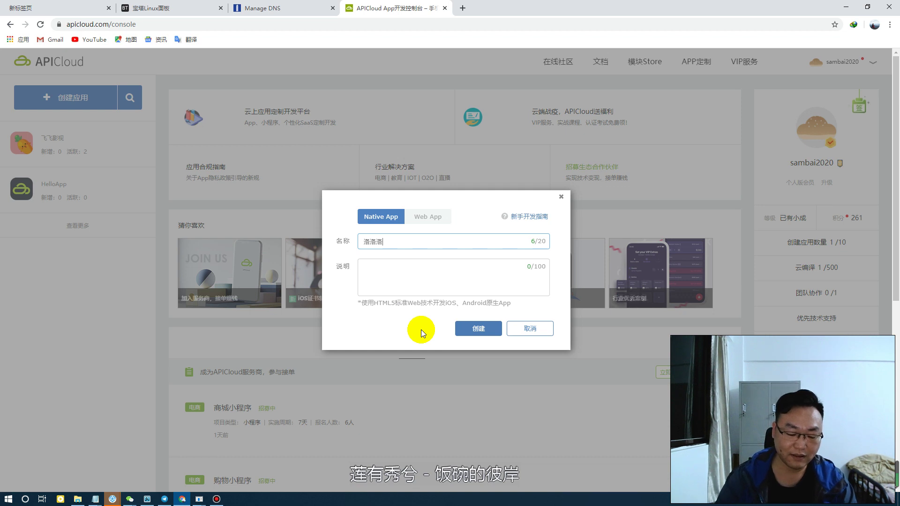
pyautogui.write('yingshi')
pyautogui.press('space')
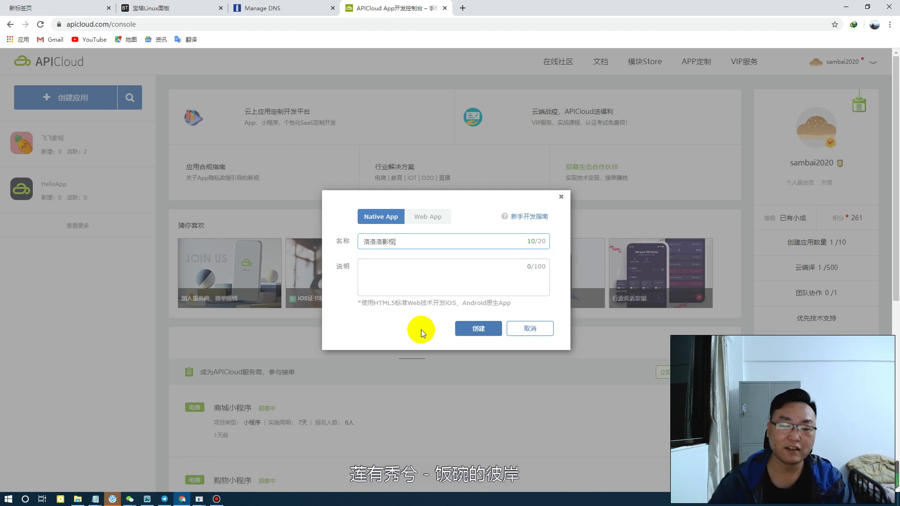
pyautogui.click(479, 331)
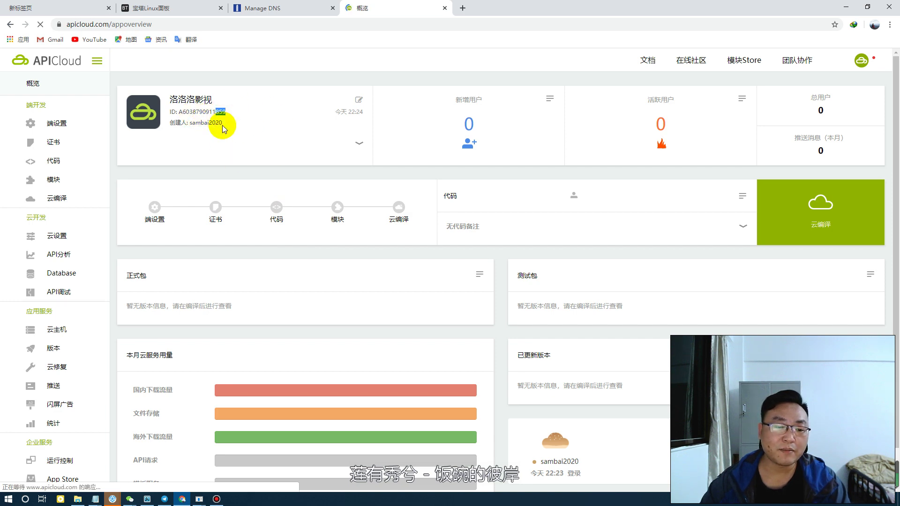
# Open the app's 端设置 page, retrying after the 400 error
pyautogui.click(71, 124)
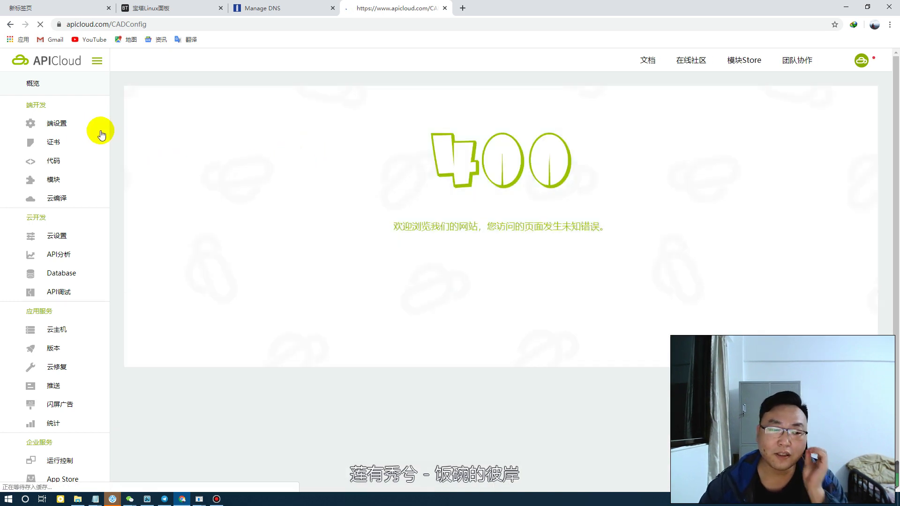
pyautogui.click(58, 123)
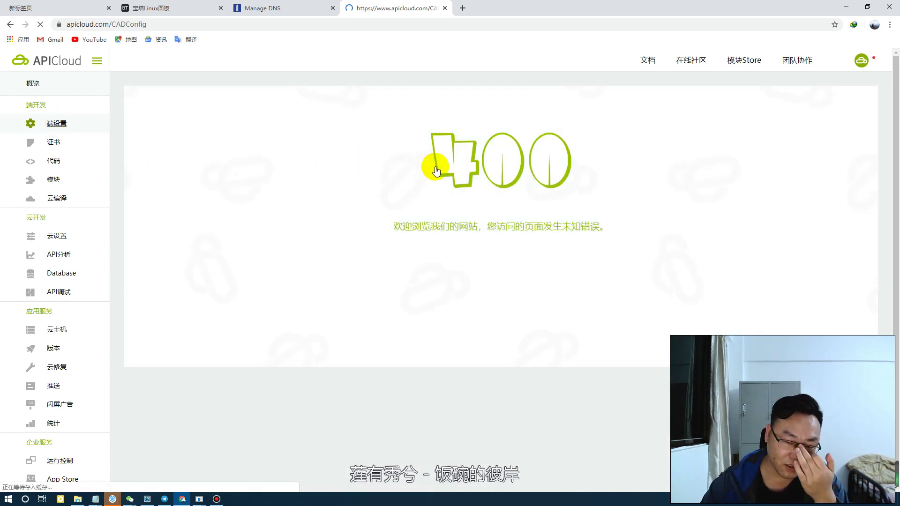
pyautogui.click(59, 127)
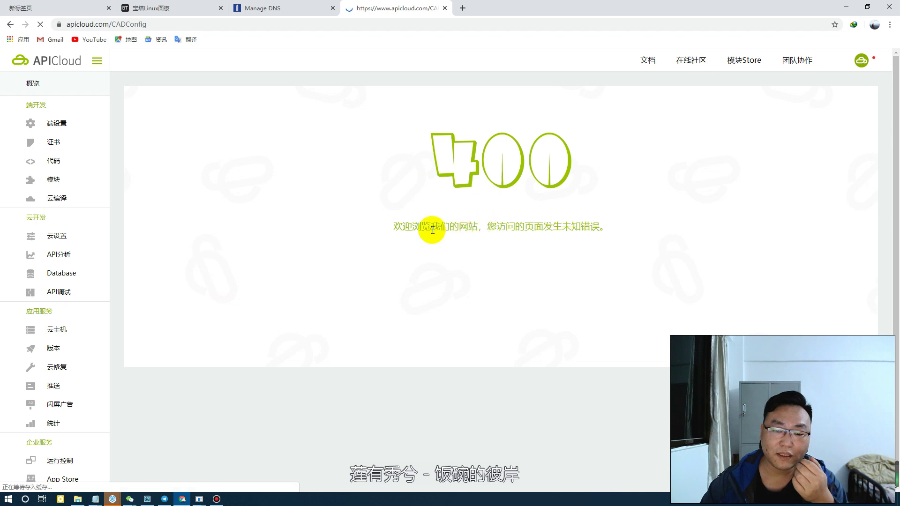
pyautogui.moveTo(403, 227); pyautogui.dragTo(600, 226)
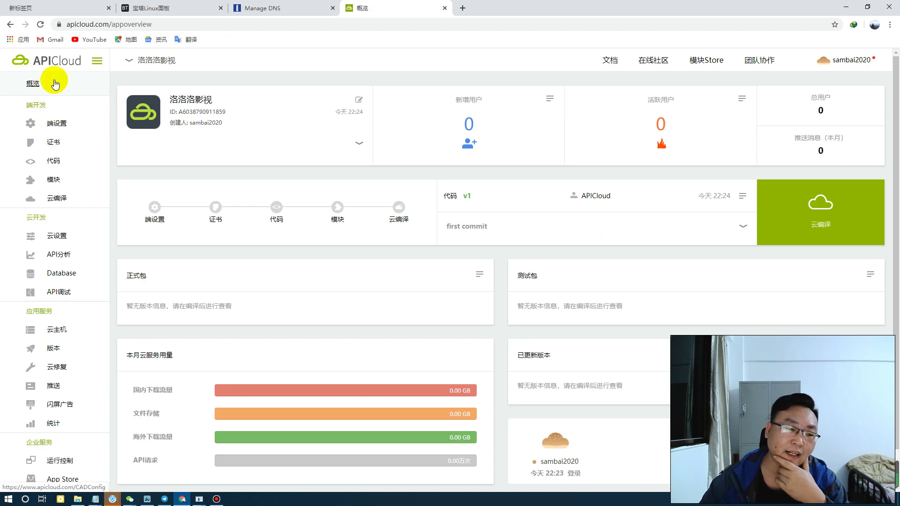
pyautogui.click(60, 124)
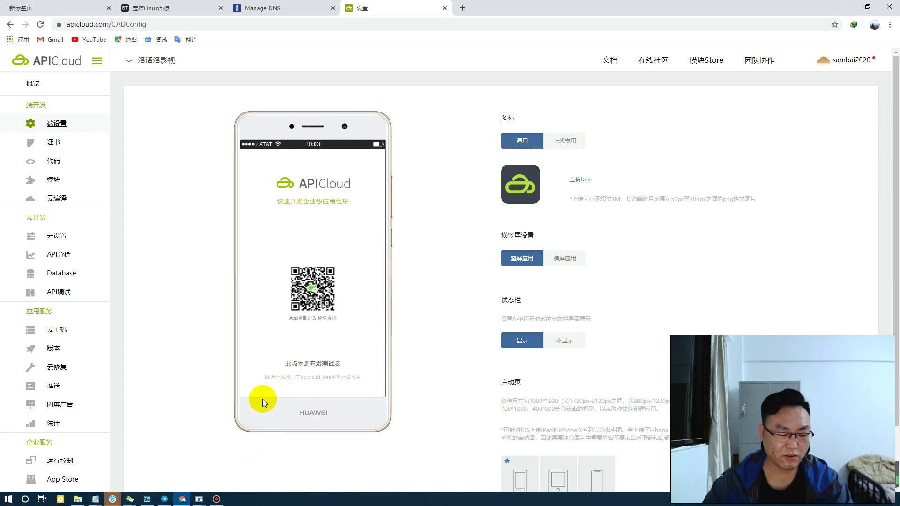
# Check the phone mirroring window's home screen, then start uploading a new app icon
pyautogui.moveTo(203, 500)
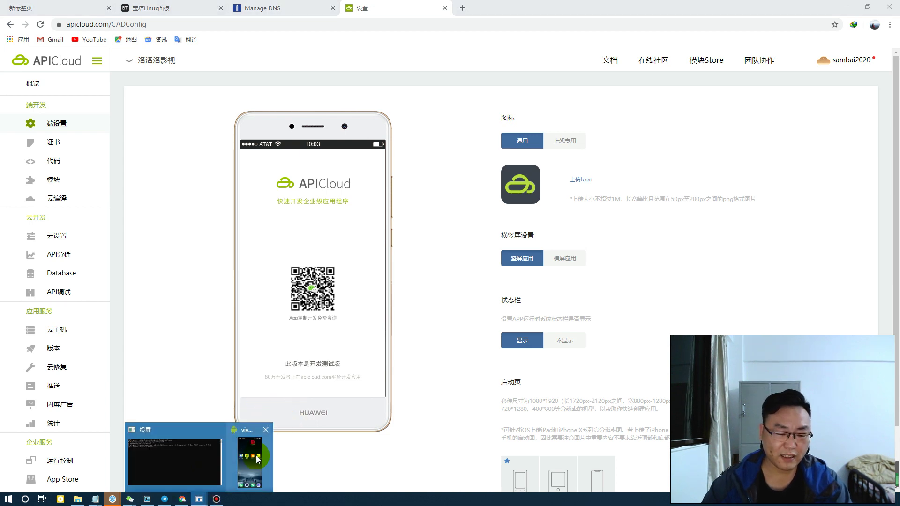
pyautogui.click(256, 456)
pyautogui.moveTo(548, 284); pyautogui.dragTo(741, 288)
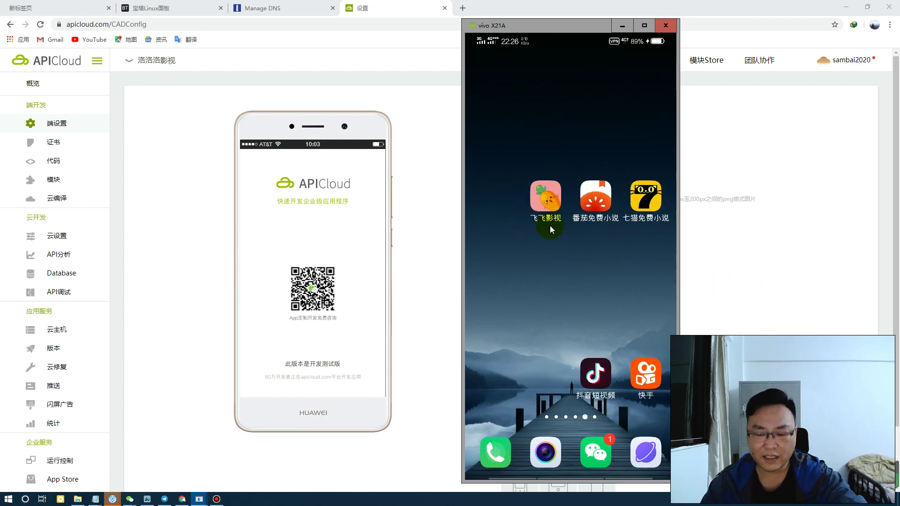
pyautogui.click(722, 223)
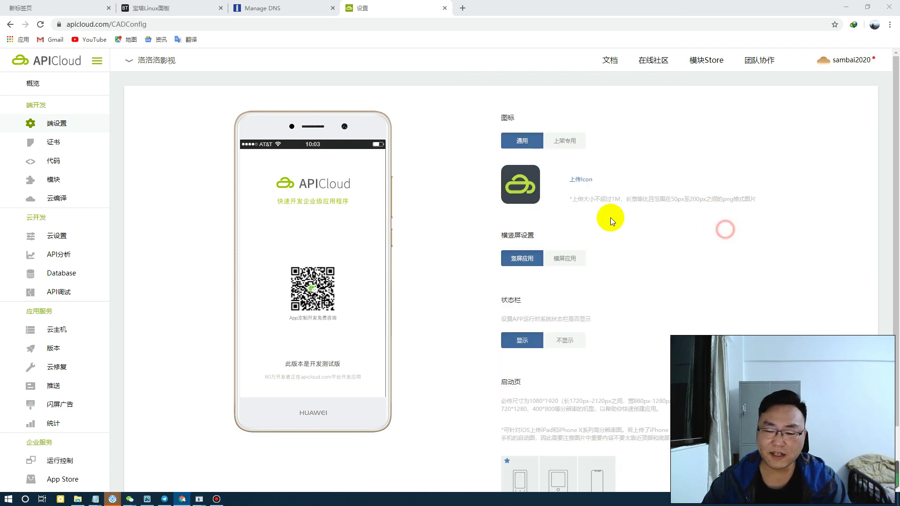
pyautogui.click(580, 183)
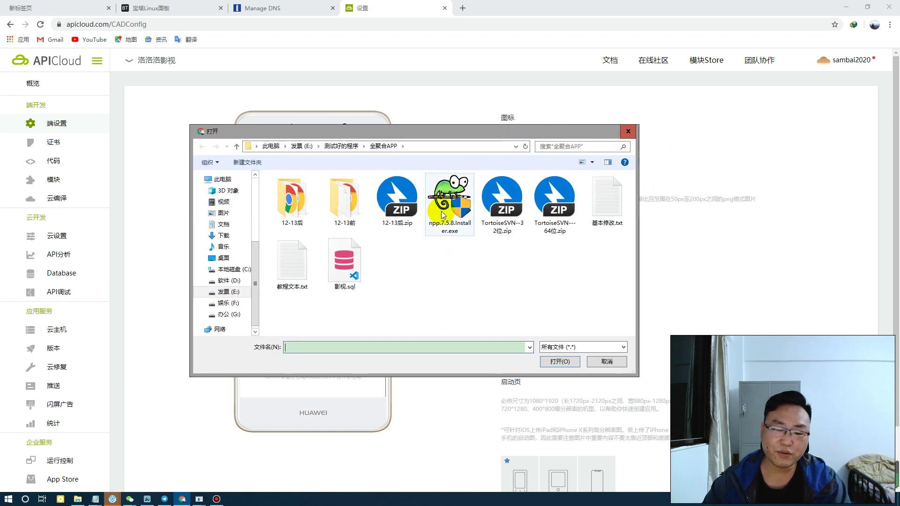
# Pick 萝卜ys.png from the Desktop as the app icon
pyautogui.click(224, 258)
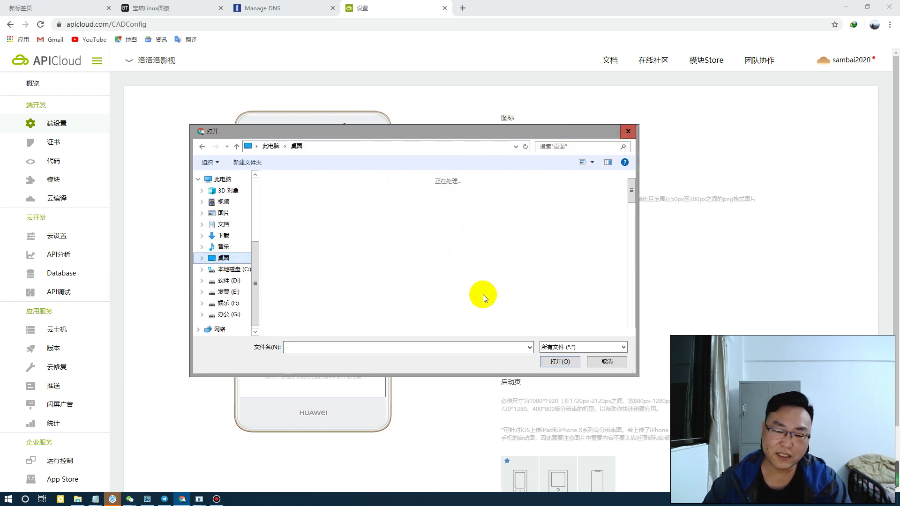
pyautogui.moveTo(629, 200); pyautogui.dragTo(630, 272)
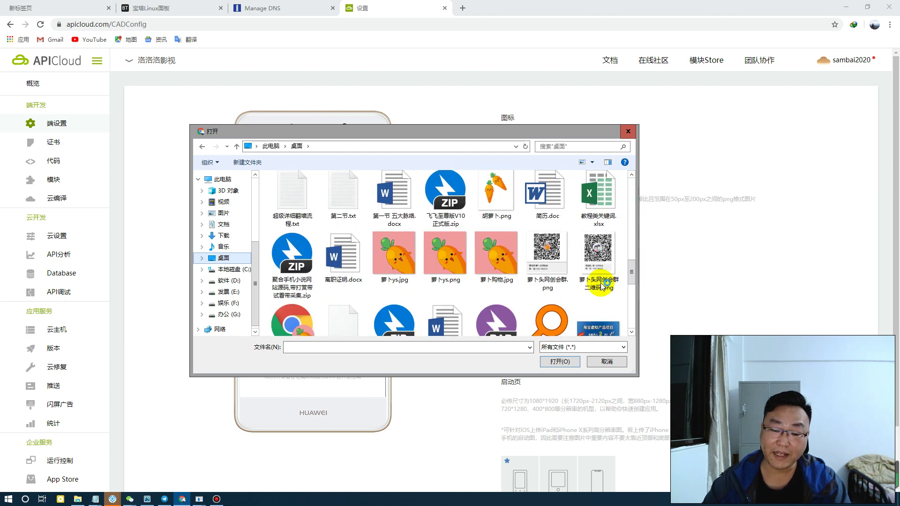
pyautogui.click(450, 264)
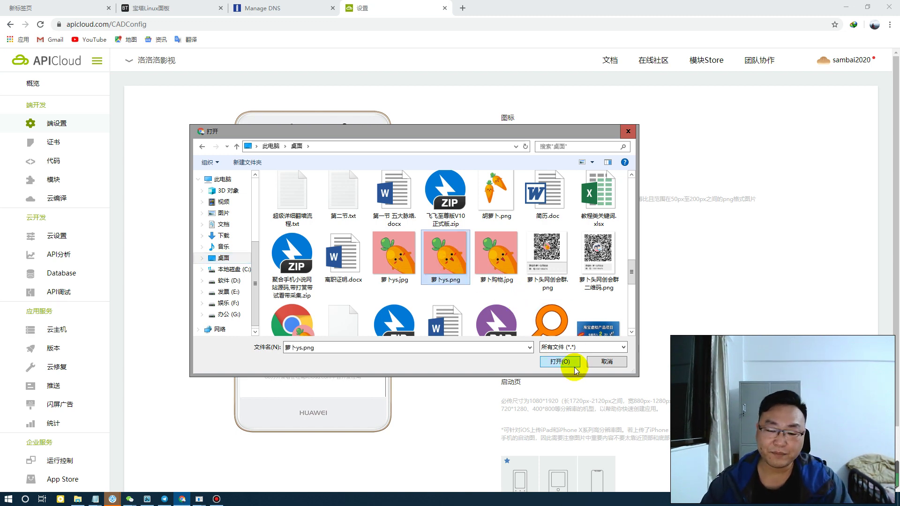
pyautogui.click(561, 363)
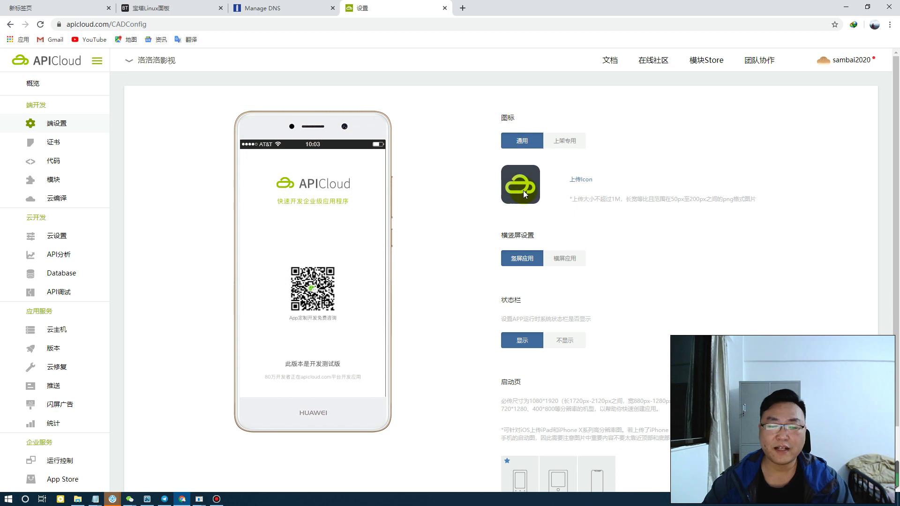
# Upload 未标题-1.png as the 1080*1920 launch image, then go to the 证书 page
pyautogui.scroll(-2, 513, 293)
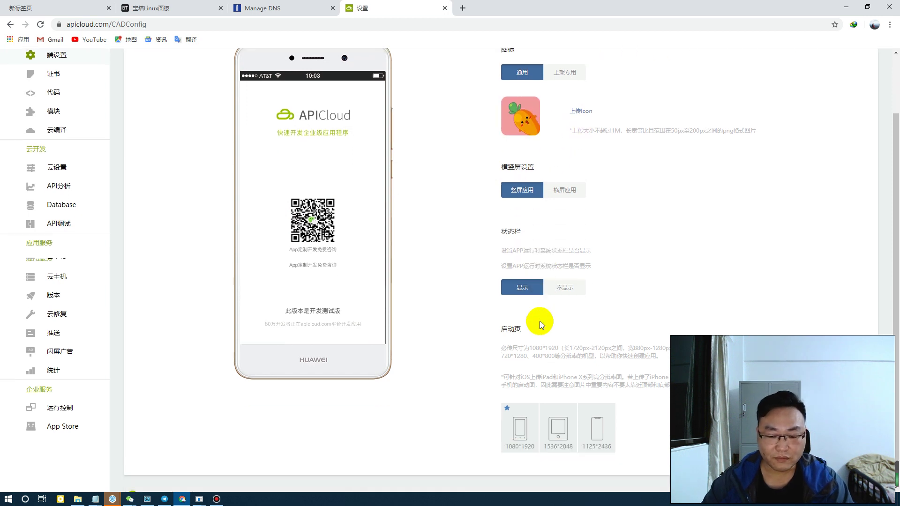
pyautogui.moveTo(522, 412)
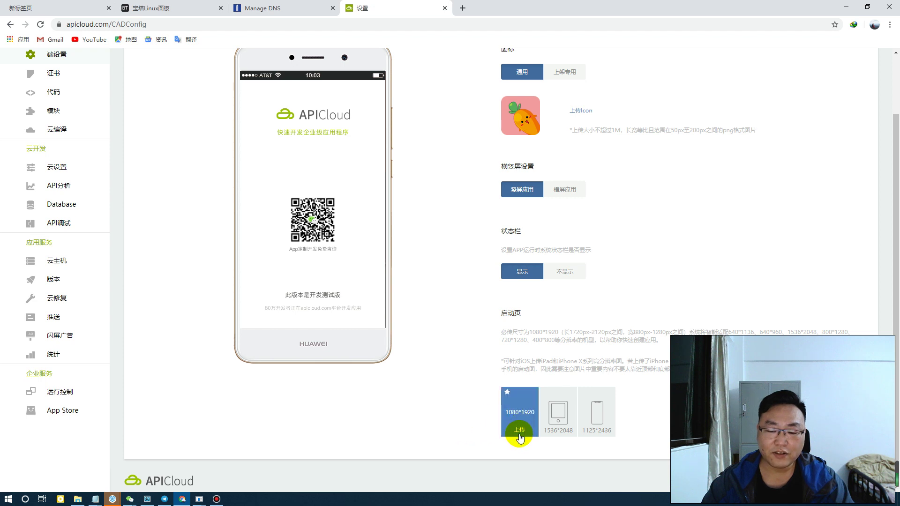
pyautogui.click(519, 430)
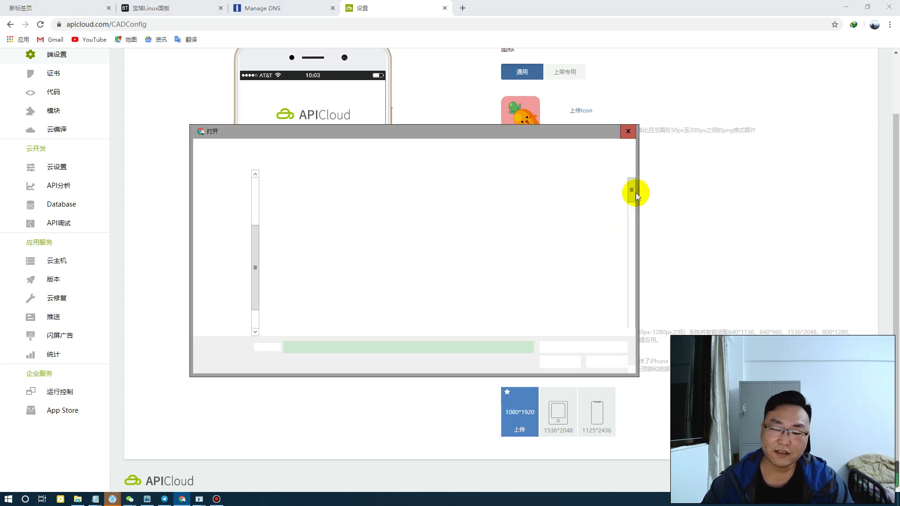
pyautogui.moveTo(631, 190); pyautogui.dragTo(618, 312)
pyautogui.click(395, 234)
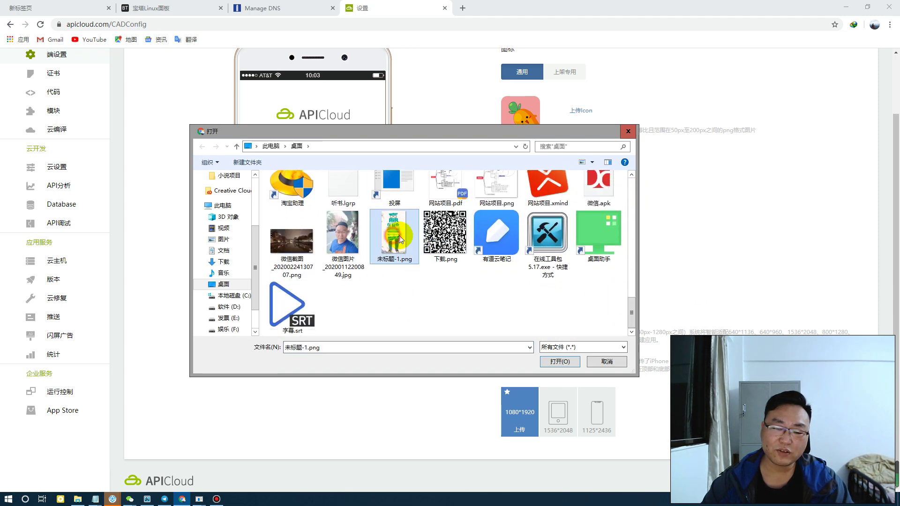
pyautogui.click(566, 362)
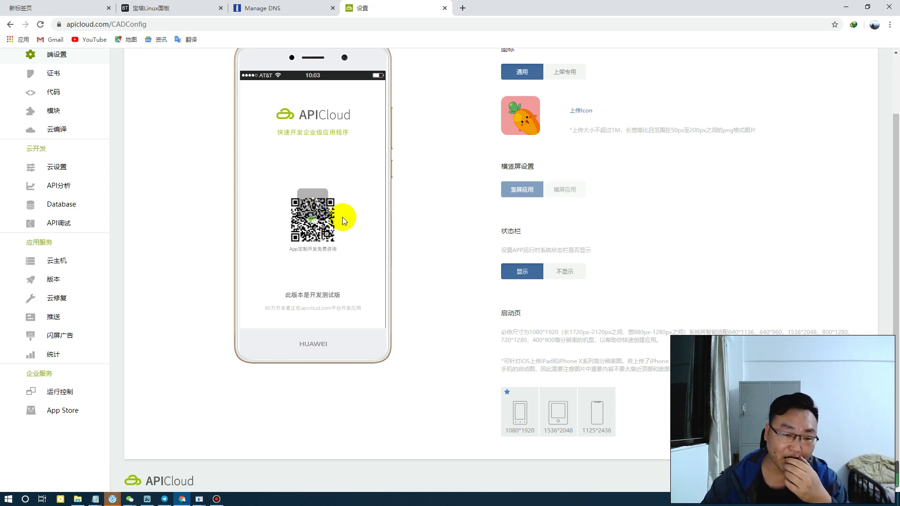
pyautogui.scroll(2, 356, 241)
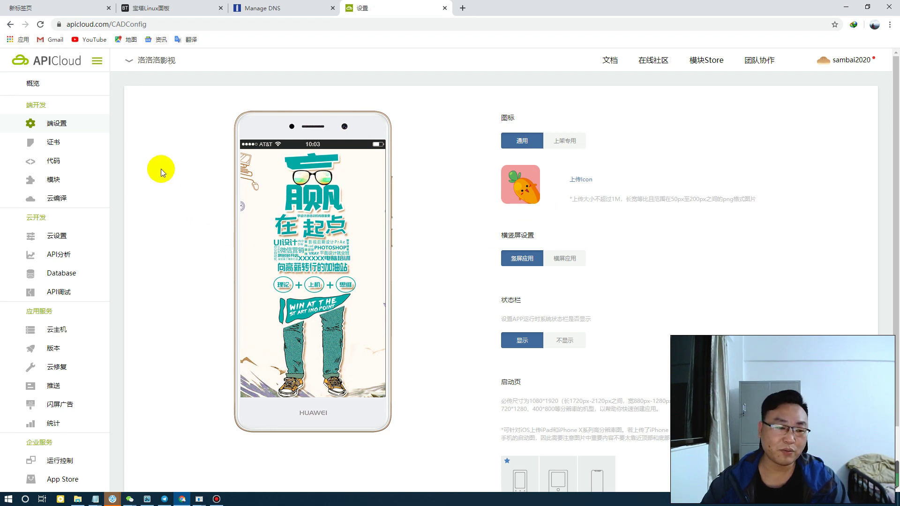
pyautogui.click(60, 146)
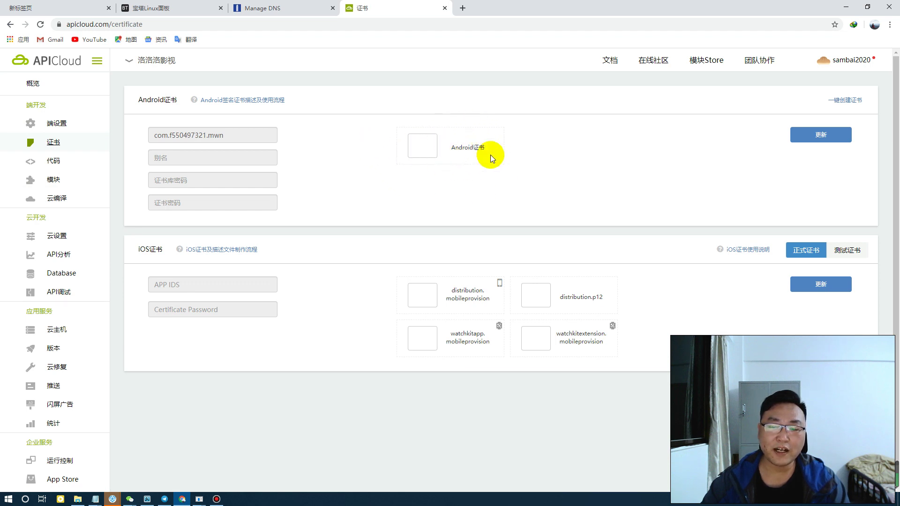
# Generate an Android certificate with a keystore password and decline Chrome's password saving
pyautogui.click(851, 100)
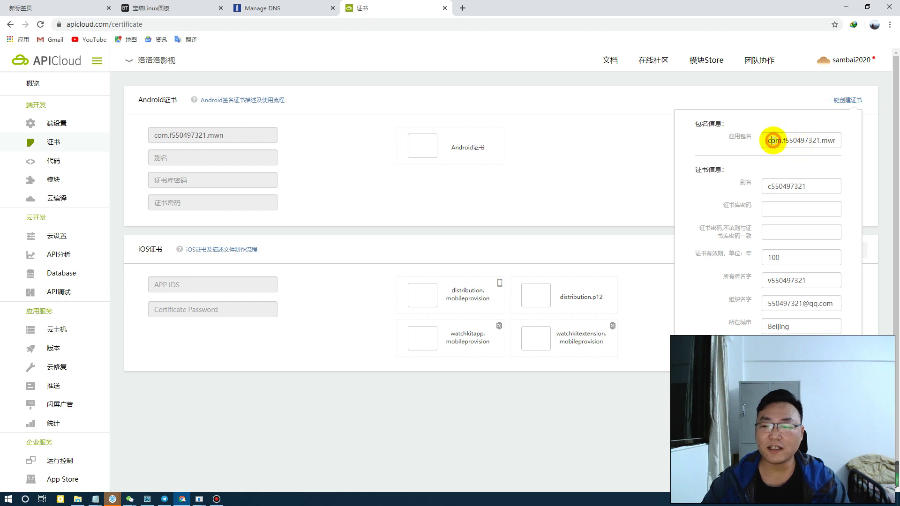
pyautogui.moveTo(769, 140); pyautogui.dragTo(865, 140)
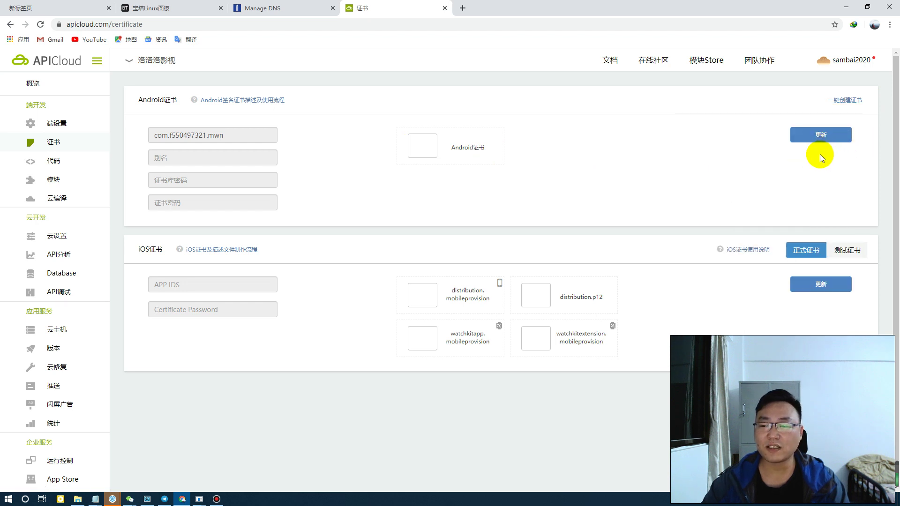
pyautogui.click(845, 100)
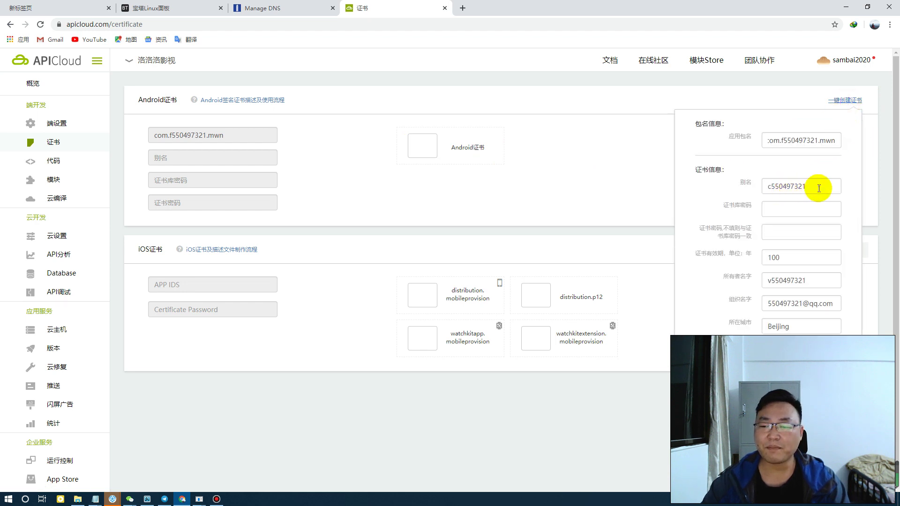
pyautogui.click(789, 214)
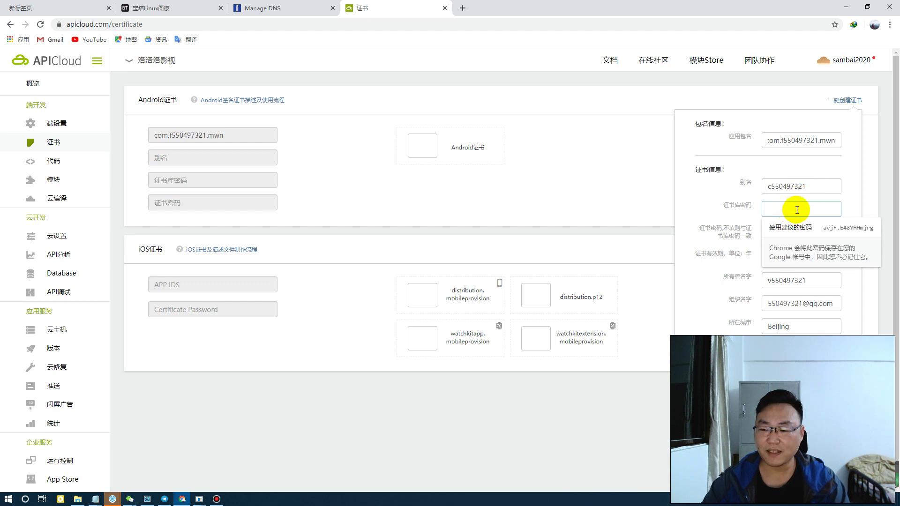
pyautogui.write('123')
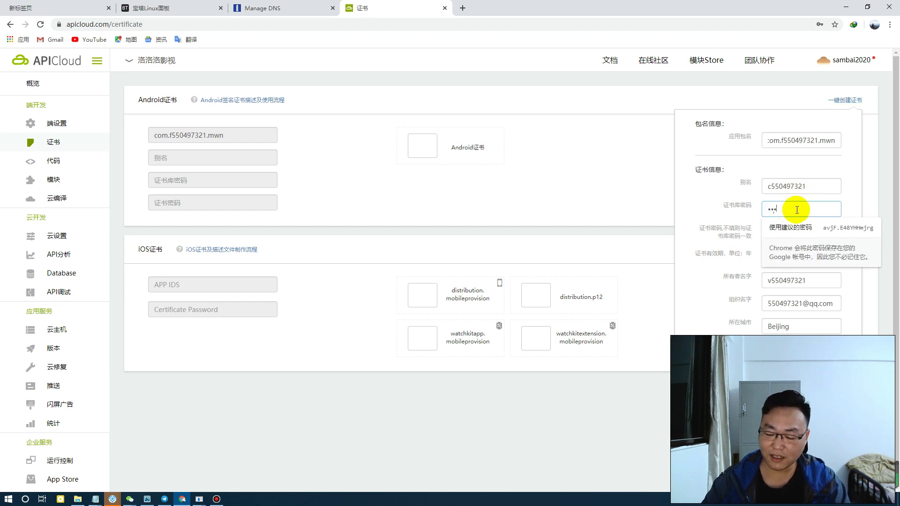
pyautogui.write('45678')
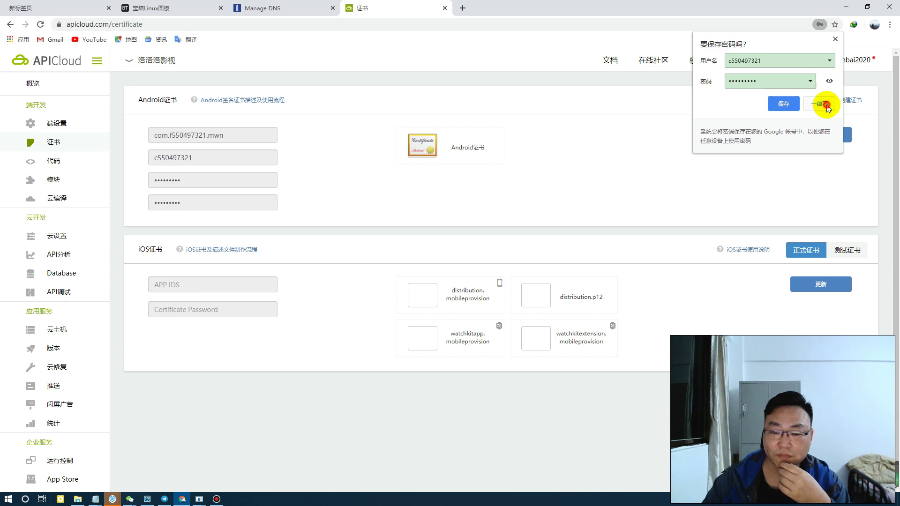
pyautogui.click(819, 100)
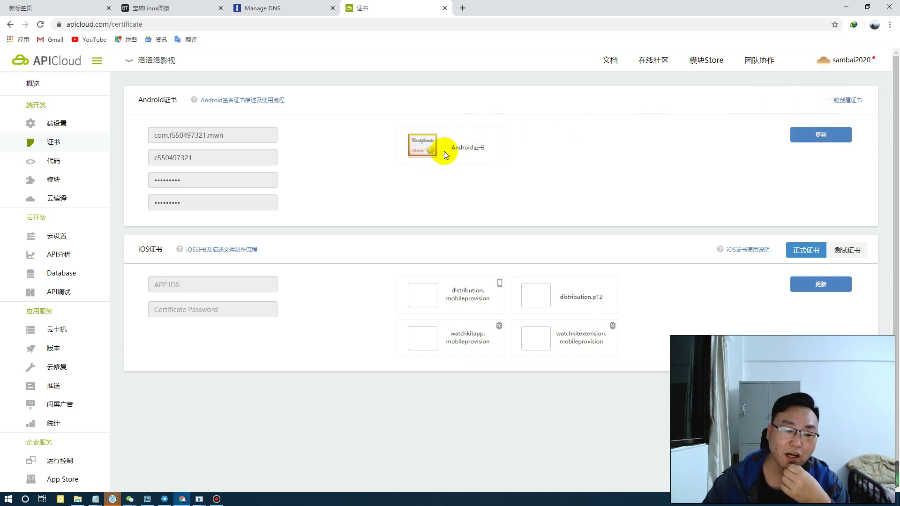
# Review the iOS certificate section and distribution.p12 slot, then open the 代码 page
pyautogui.tripleClick(145, 254)
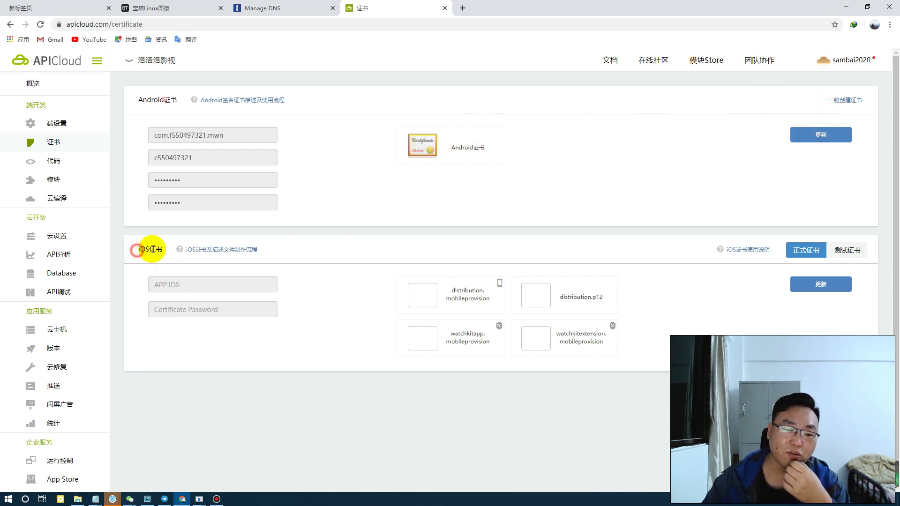
pyautogui.click(295, 253)
pyautogui.tripleClick(141, 254)
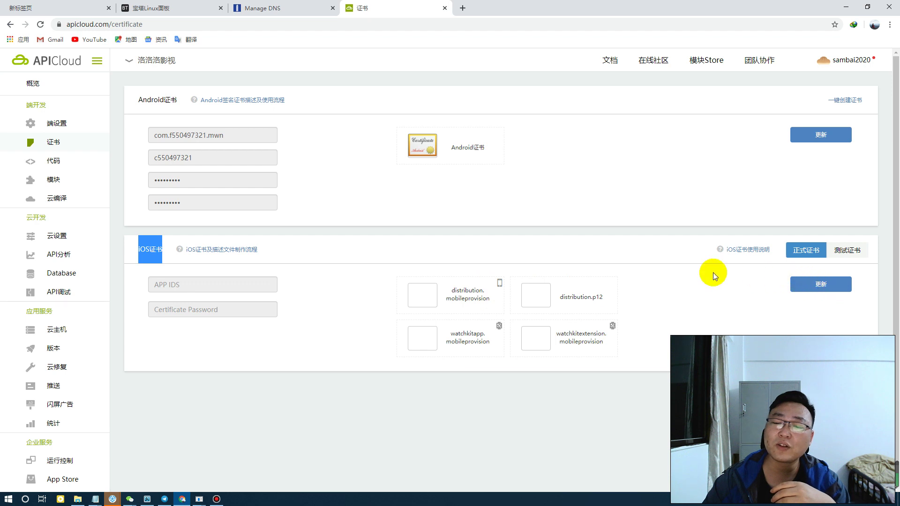
pyautogui.click(352, 260)
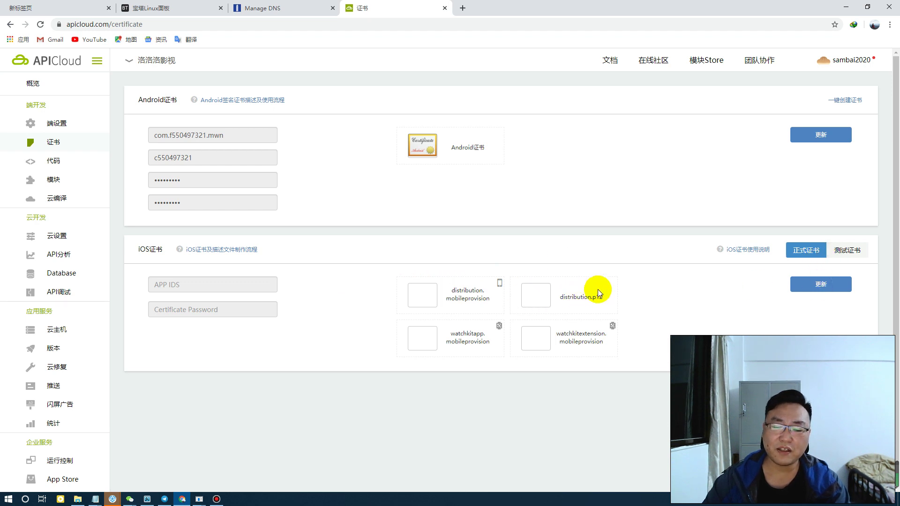
pyautogui.moveTo(564, 297); pyautogui.dragTo(586, 298)
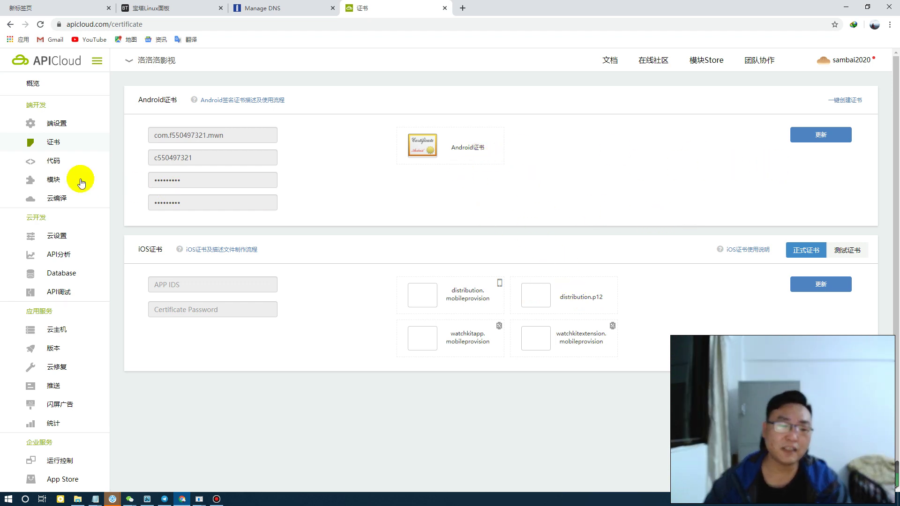
pyautogui.click(56, 162)
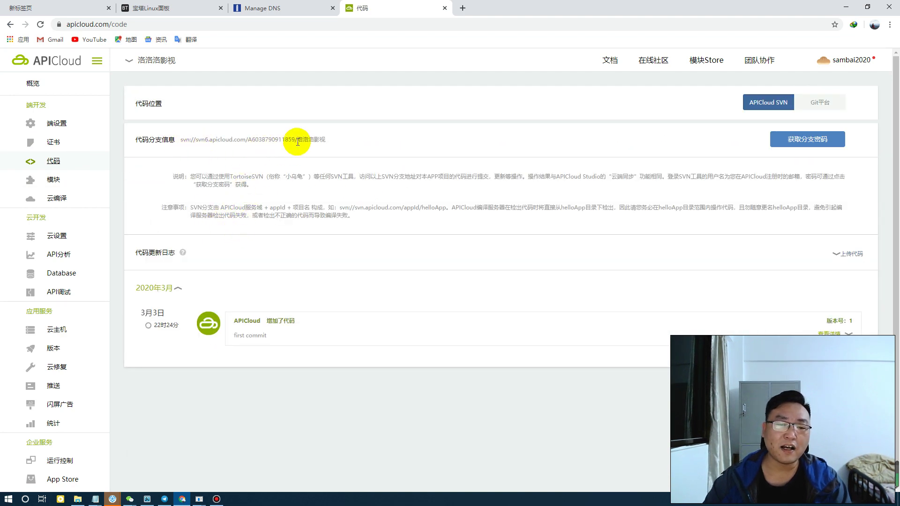
# Extract TortoiseSVN---64位.zip into its own folder in File Explorer
pyautogui.click(846, 9)
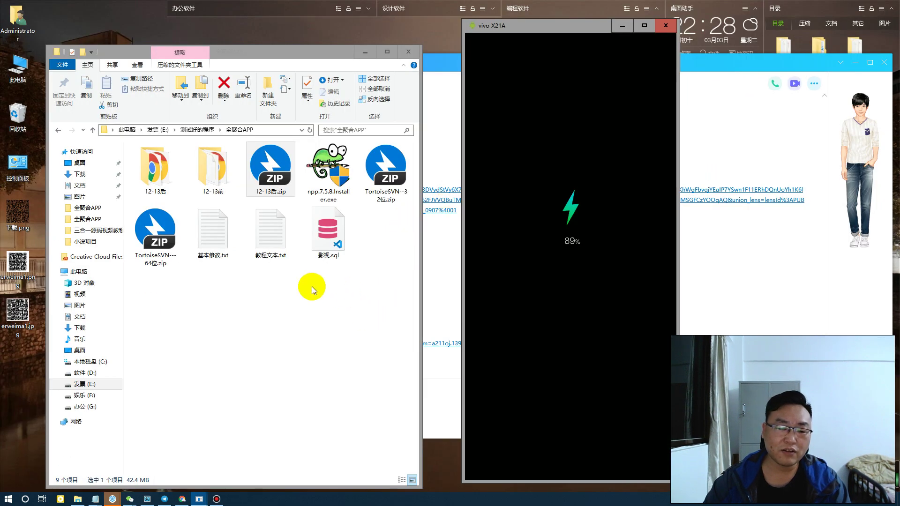
pyautogui.click(238, 287)
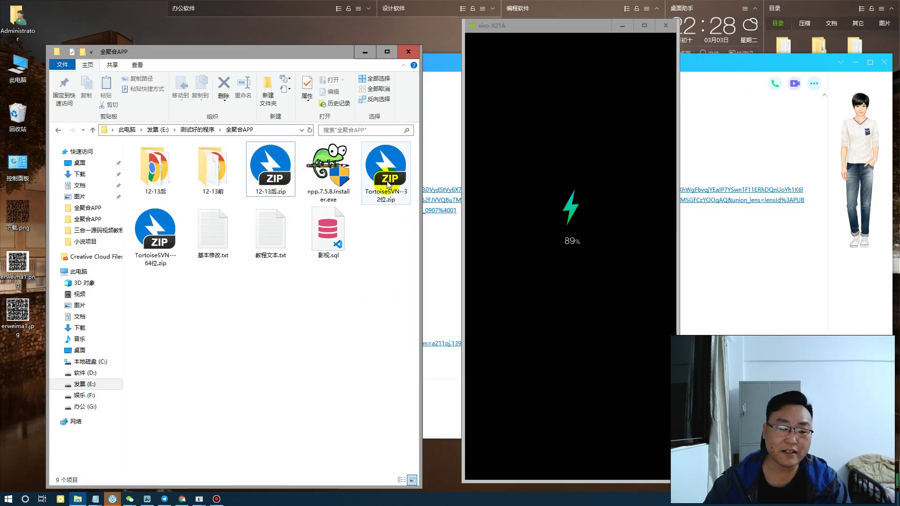
pyautogui.click(150, 226)
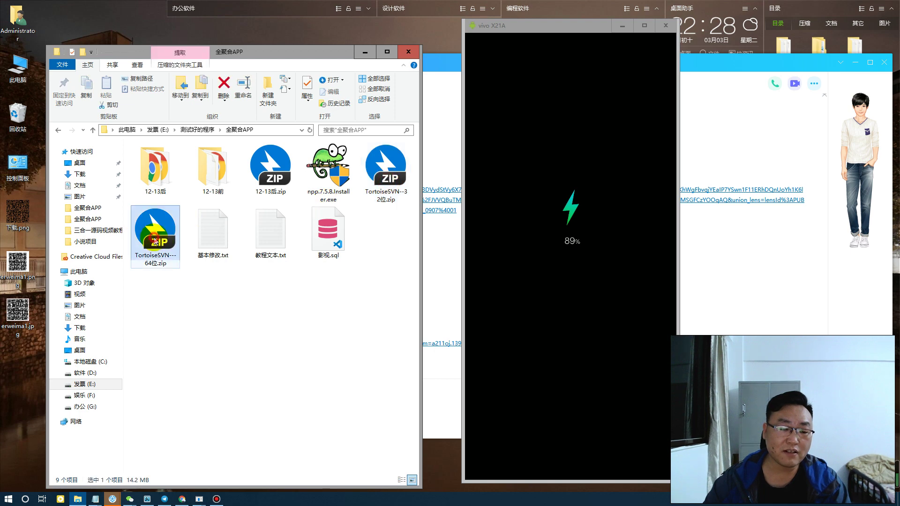
pyautogui.rightClick(183, 252)
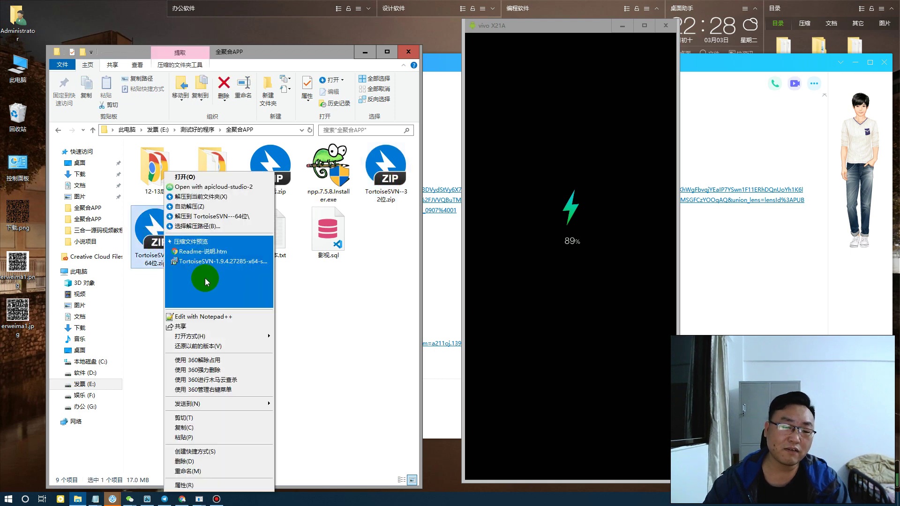
pyautogui.click(220, 217)
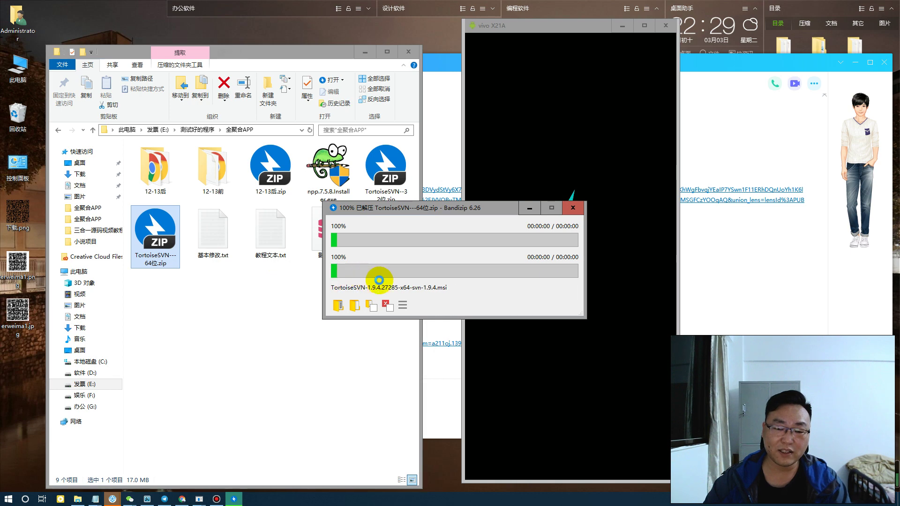
# Launch the TortoiseSVN 1.9.4 x64 installer from the extracted folder and return to Chrome
pyautogui.click(271, 175)
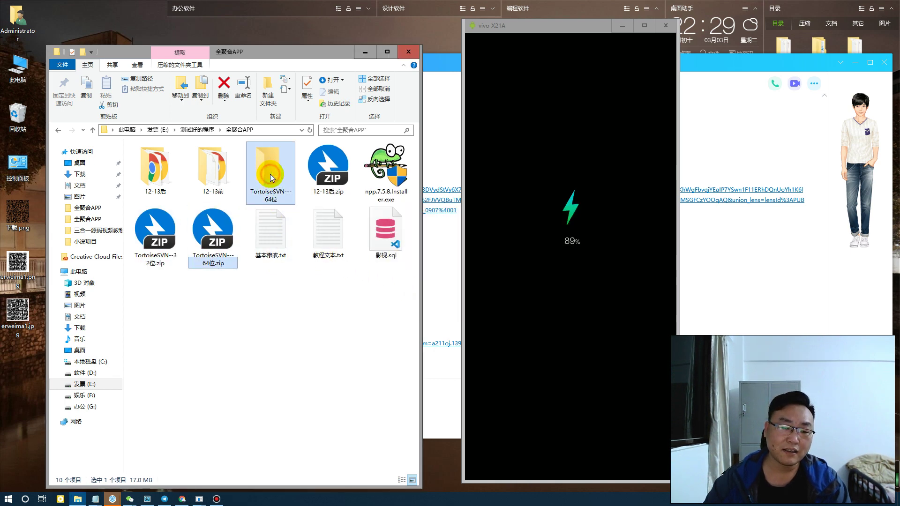
pyautogui.doubleClick(271, 176)
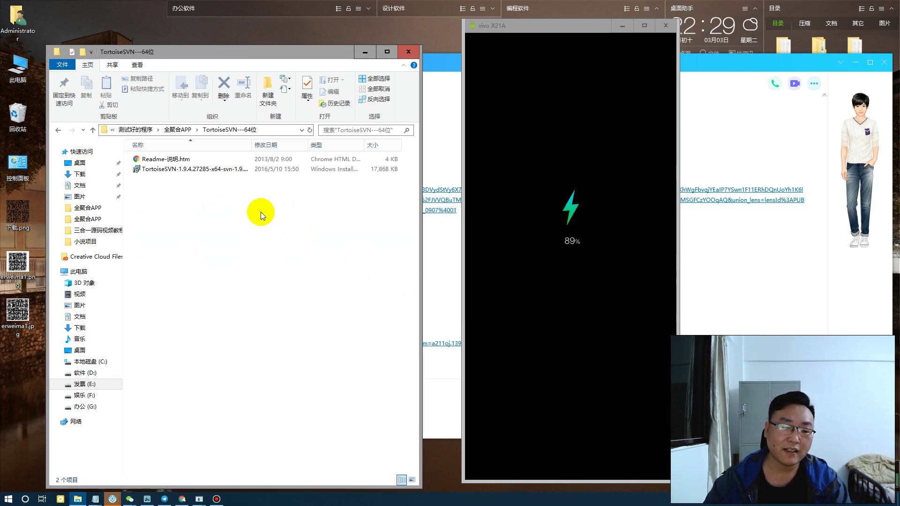
pyautogui.doubleClick(164, 173)
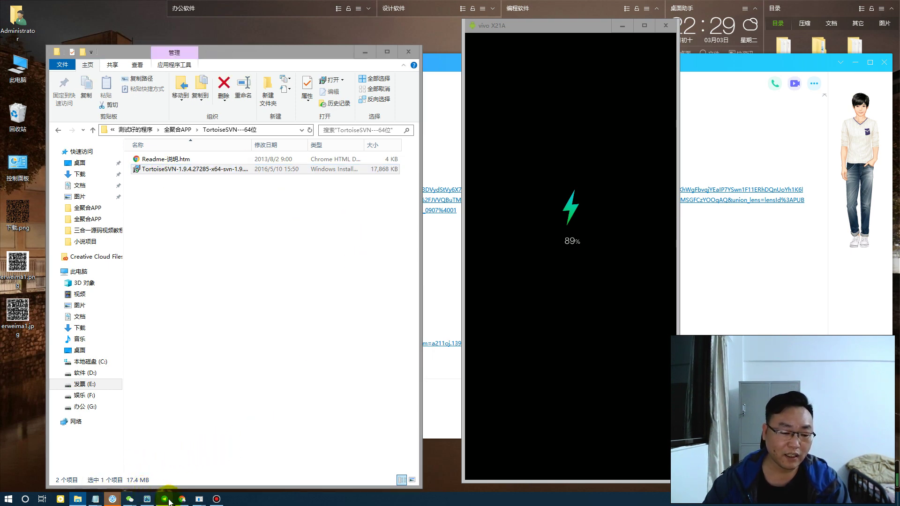
pyautogui.click(182, 500)
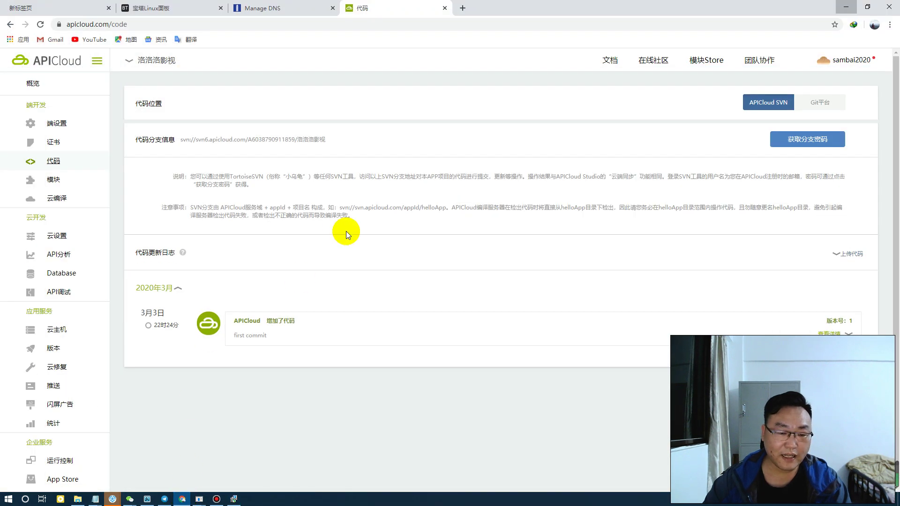
# Highlight and read the 说明 notes on logging into SVN with the login tool
pyautogui.moveTo(195, 179); pyautogui.dragTo(840, 171)
pyautogui.click(345, 177)
pyautogui.click(558, 175)
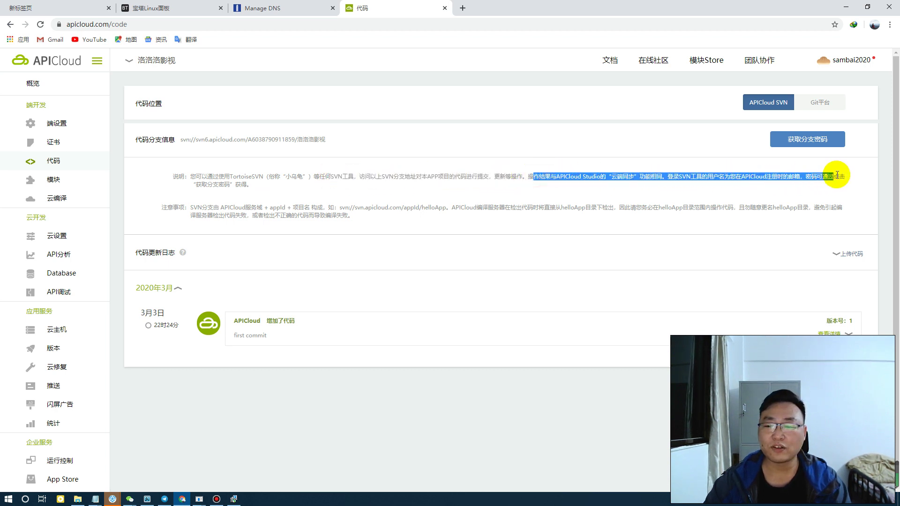
pyautogui.click(741, 177)
pyautogui.click(674, 174)
pyautogui.moveTo(694, 176); pyautogui.dragTo(839, 177)
pyautogui.click(748, 187)
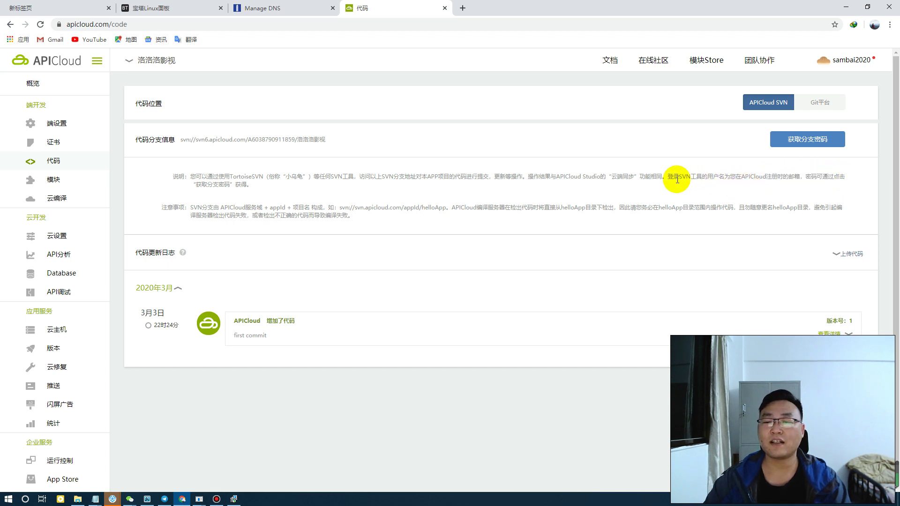
pyautogui.moveTo(671, 177); pyautogui.dragTo(838, 178)
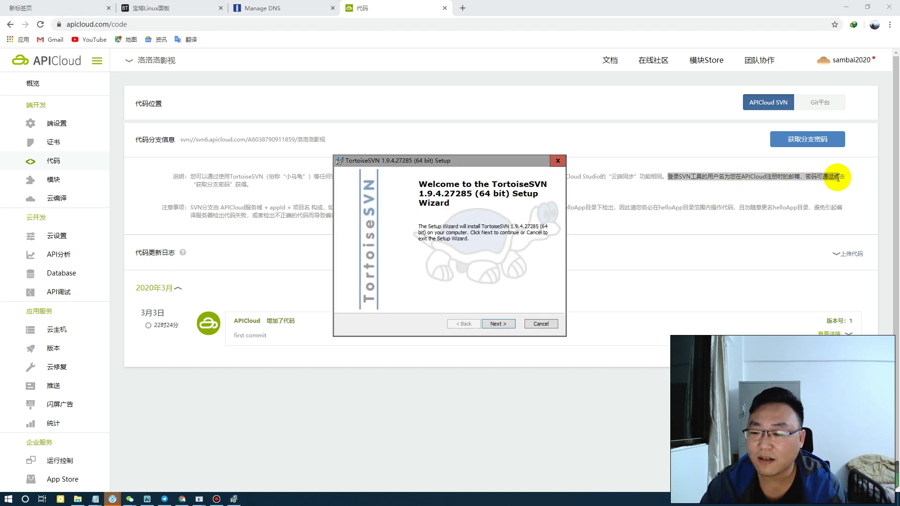
# Install TortoiseSVN 1.9.4 (64 bit) with the default license and features, and move the progress window lower
pyautogui.click(203, 187)
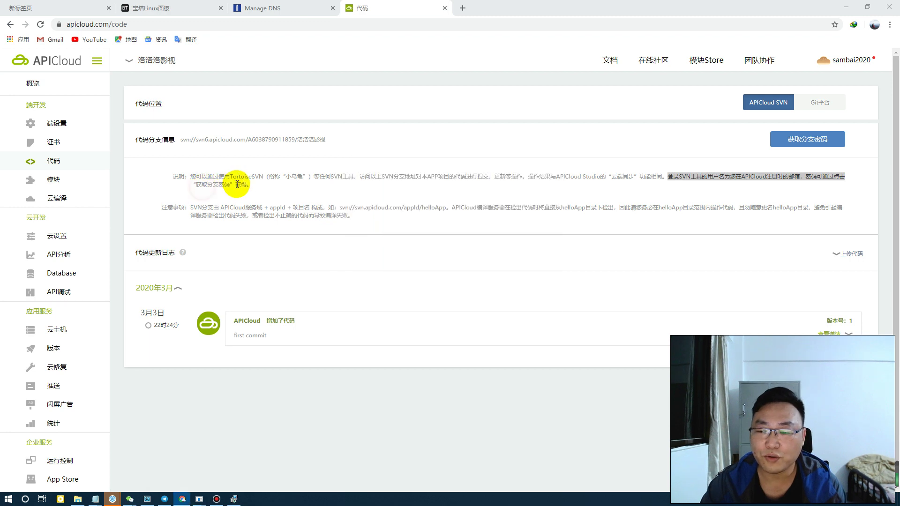
pyautogui.click(242, 492)
pyautogui.click(501, 324)
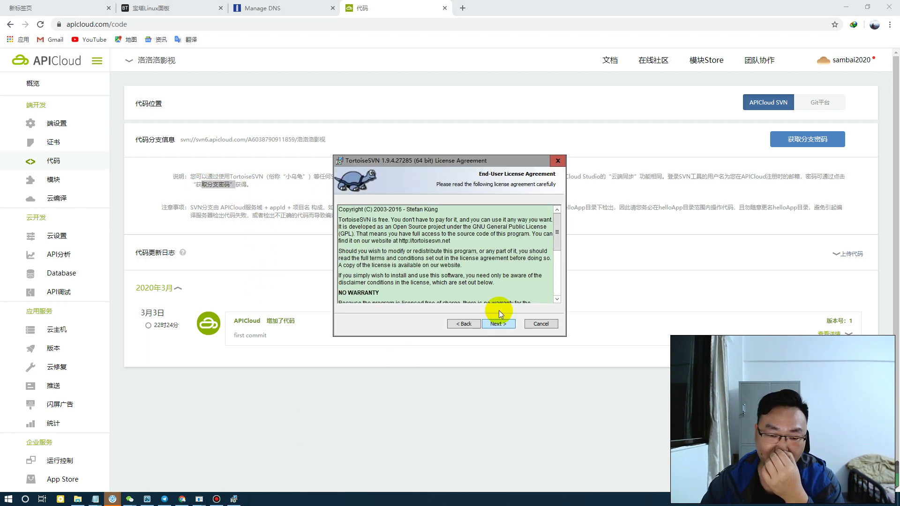
pyautogui.click(501, 325)
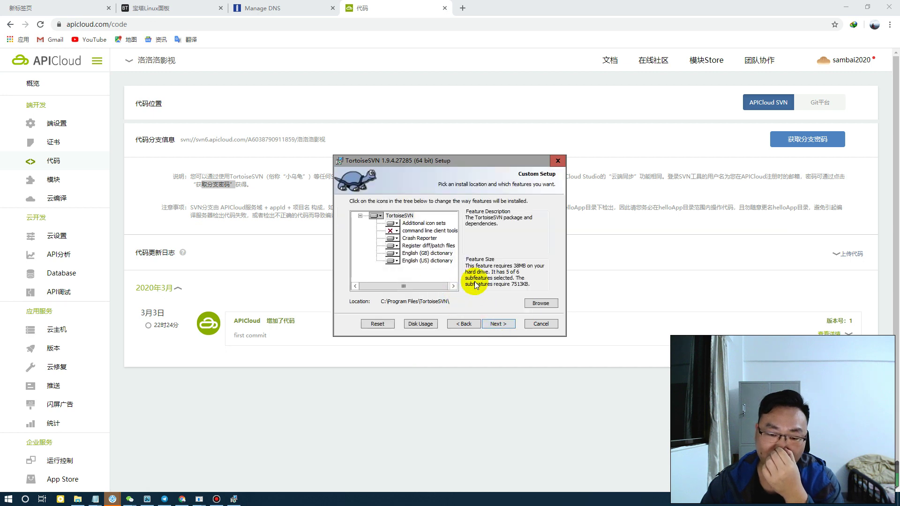
pyautogui.click(487, 325)
pyautogui.click(499, 325)
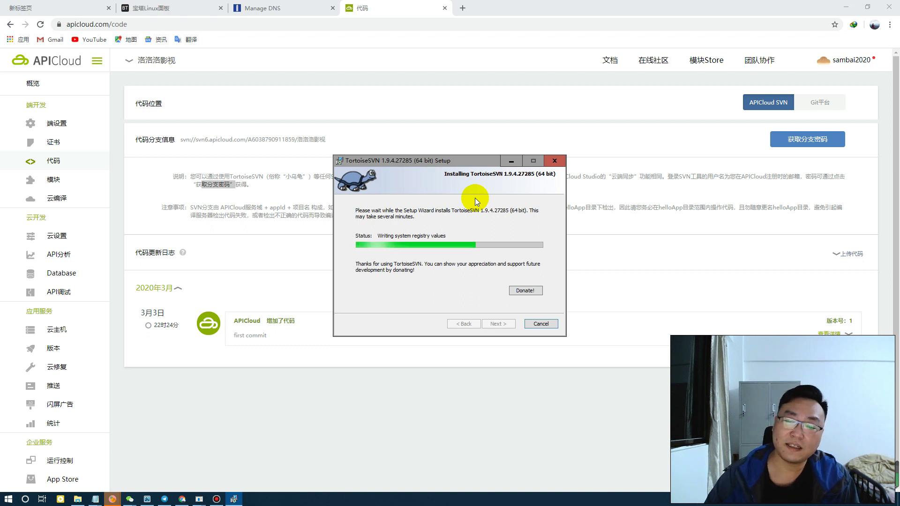
pyautogui.moveTo(481, 163); pyautogui.dragTo(487, 227)
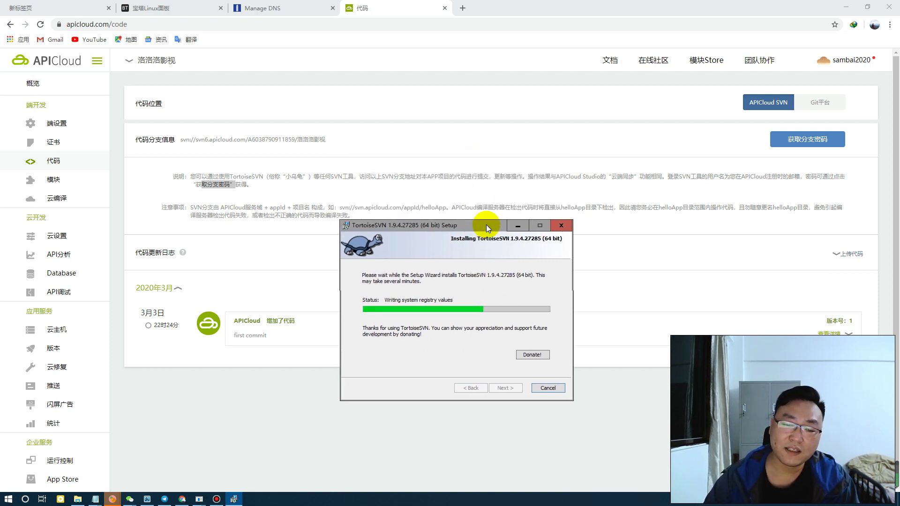
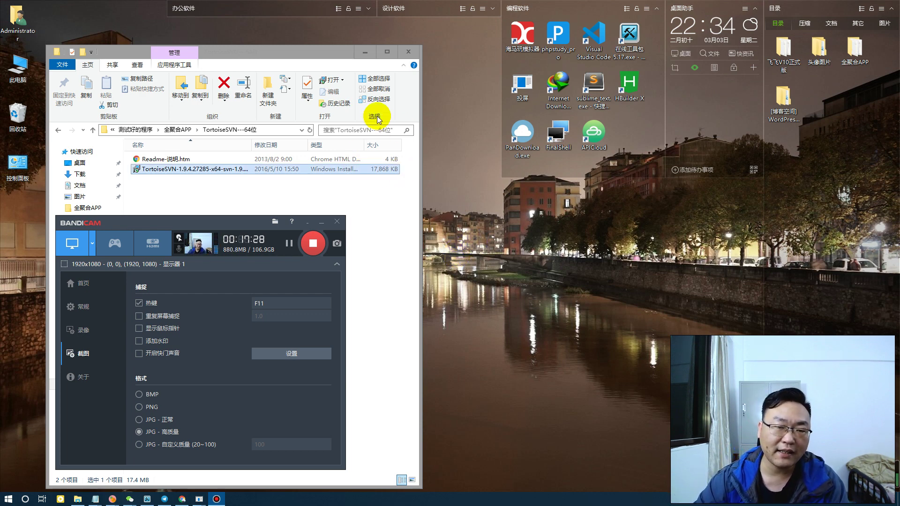
# Launch TortoiseSVN Repo-browser from the desktop, getting the prefilled apicloud repository URL prompt
pyautogui.click(365, 53)
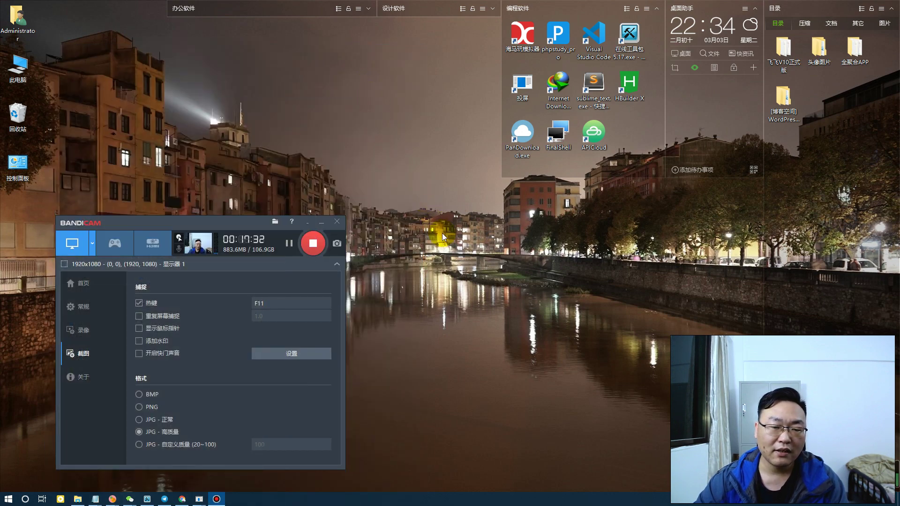
pyautogui.rightClick(439, 213)
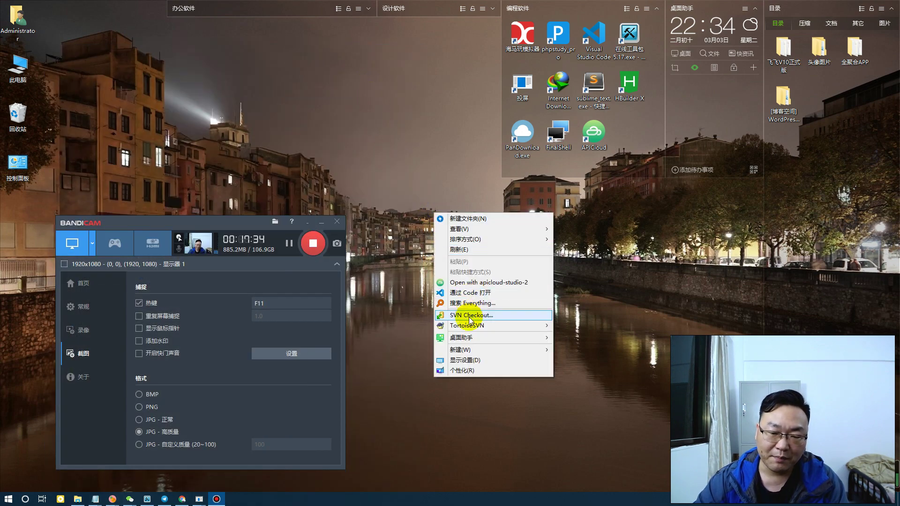
pyautogui.moveTo(533, 324)
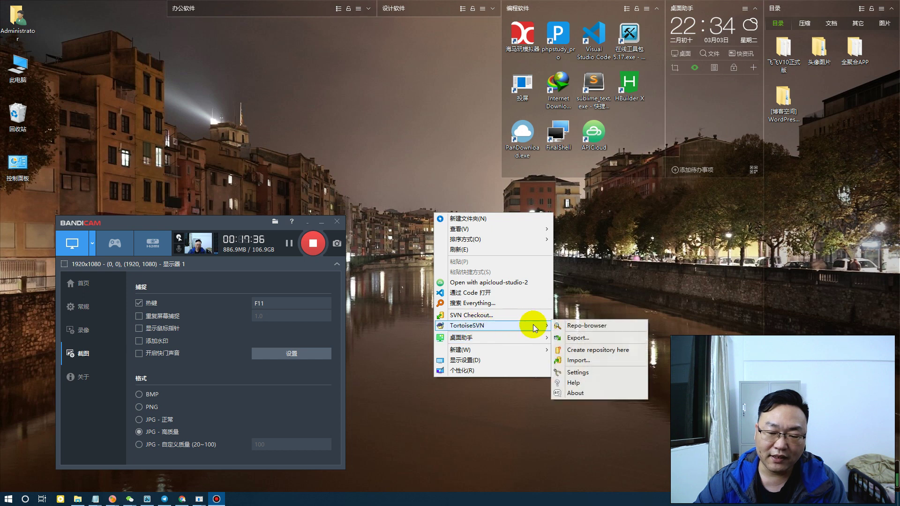
pyautogui.click(594, 327)
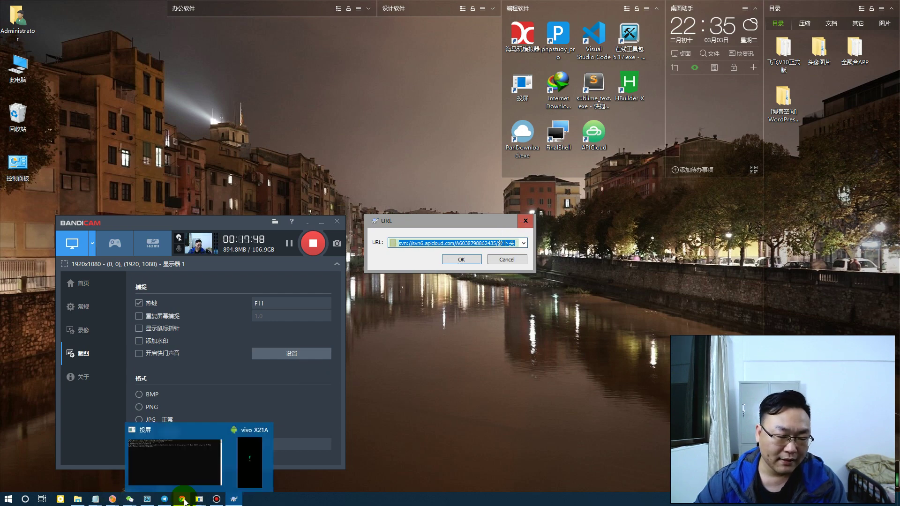
pyautogui.click(183, 500)
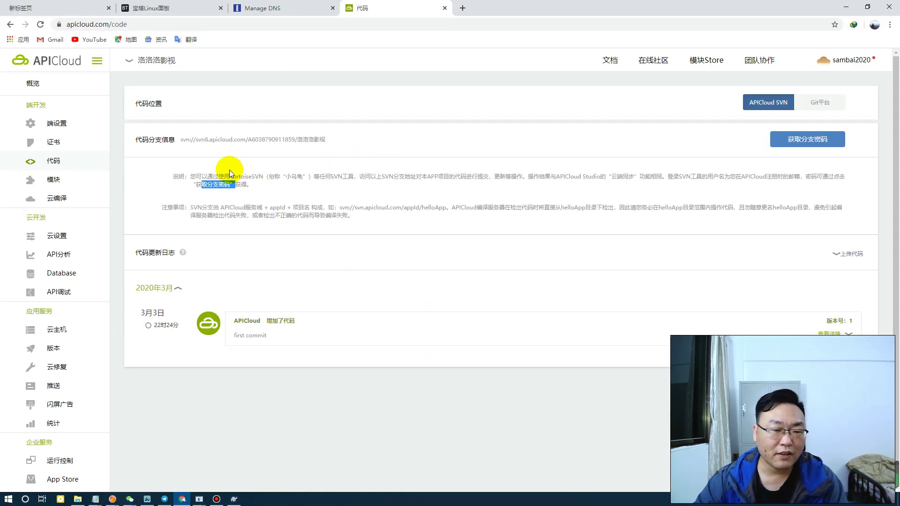
# Copy the SVN branch address from the APICloud code page and close the old URL prompt
pyautogui.moveTo(181, 139); pyautogui.dragTo(326, 137)
pyautogui.rightClick(306, 141)
pyautogui.click(324, 151)
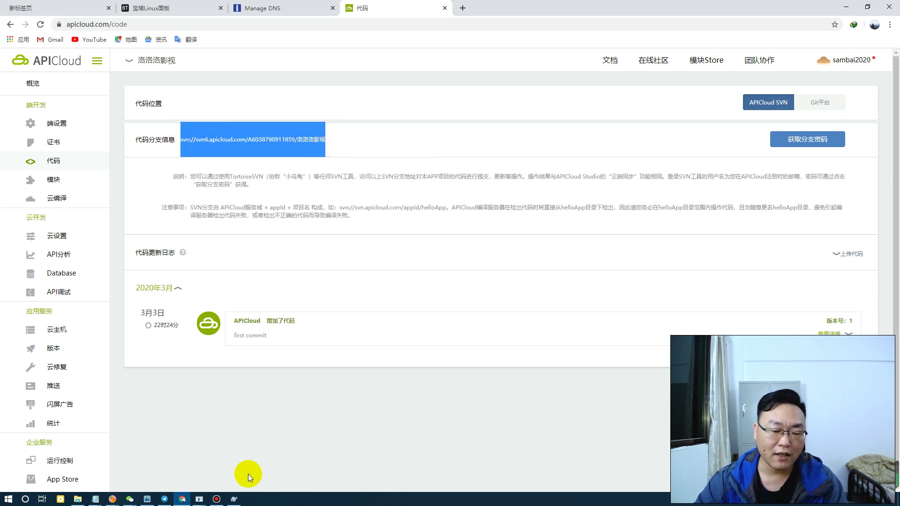
pyautogui.click(237, 500)
pyautogui.click(526, 222)
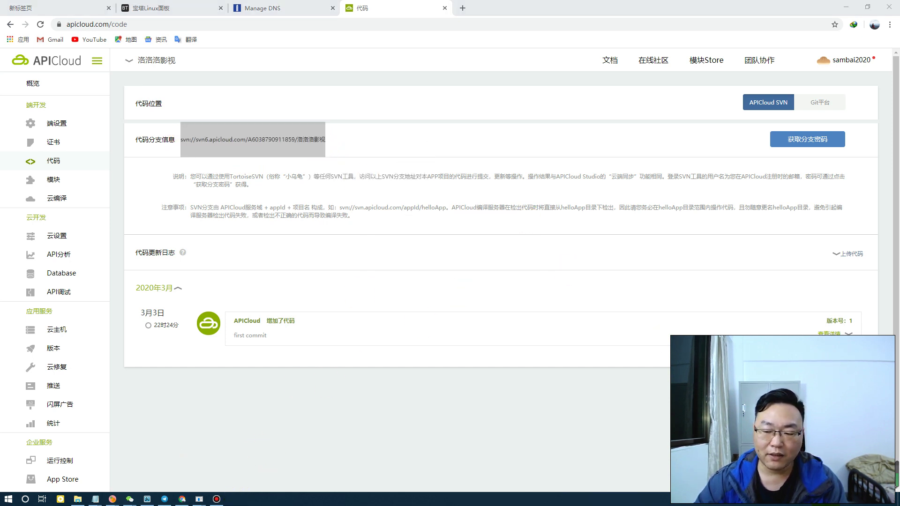
# Relaunch Repo-browser from the desktop and open the copied SVN branch address
pyautogui.press('super+d')
pyautogui.rightClick(436, 288)
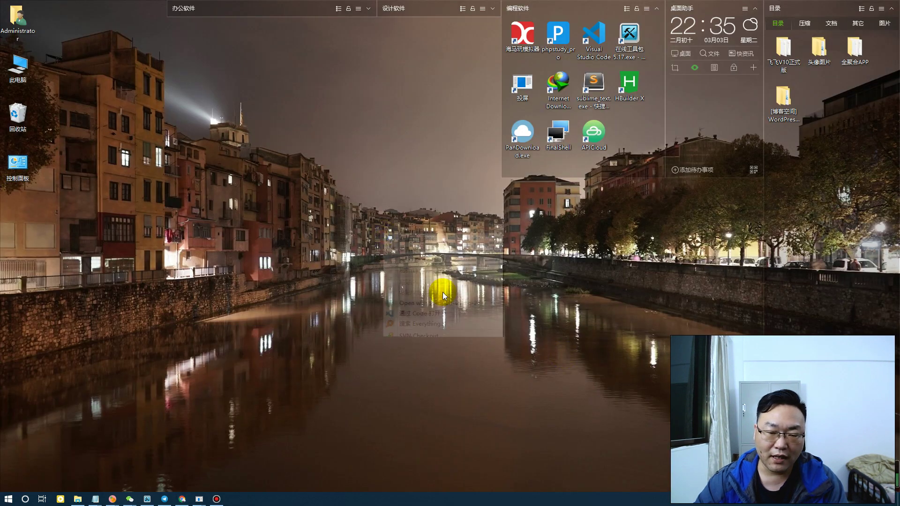
pyautogui.moveTo(438, 347)
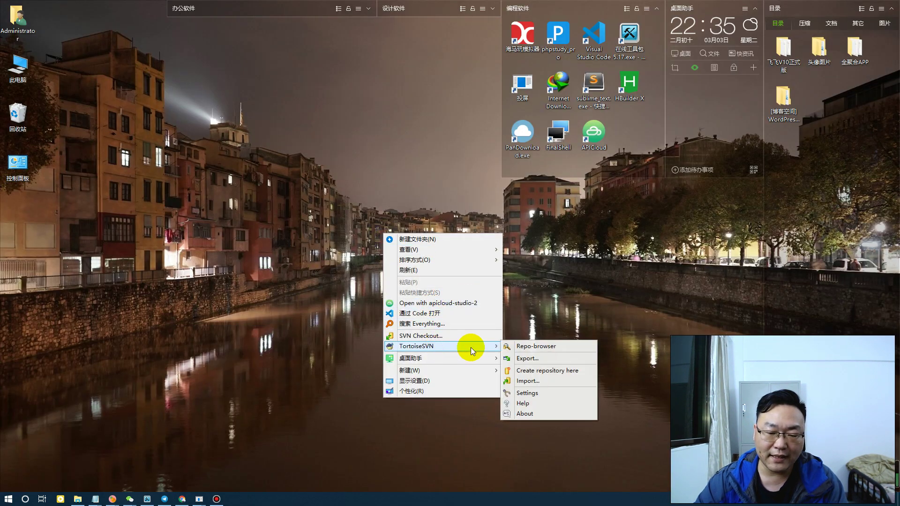
pyautogui.click(528, 346)
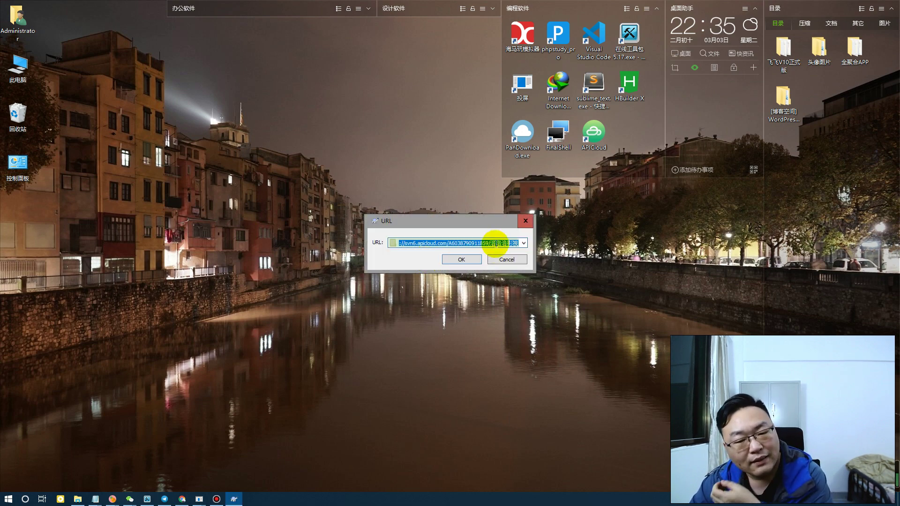
pyautogui.click(489, 243)
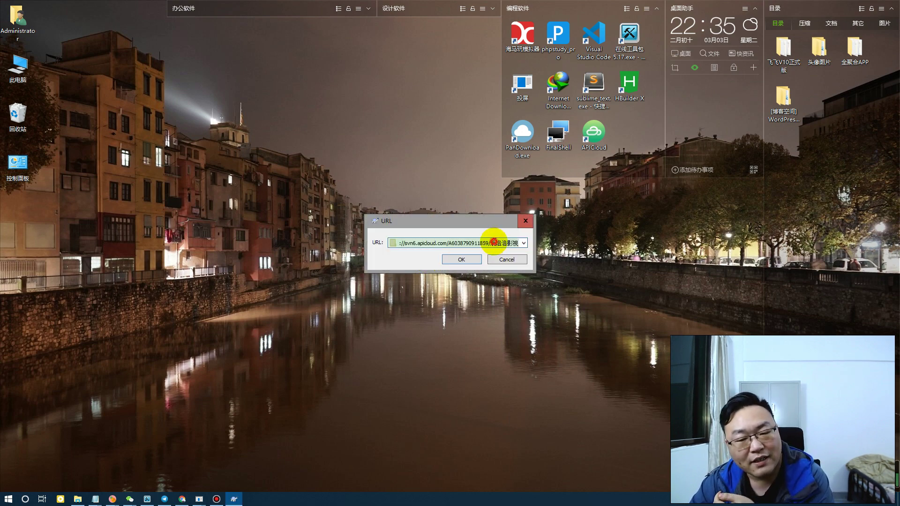
pyautogui.click(463, 259)
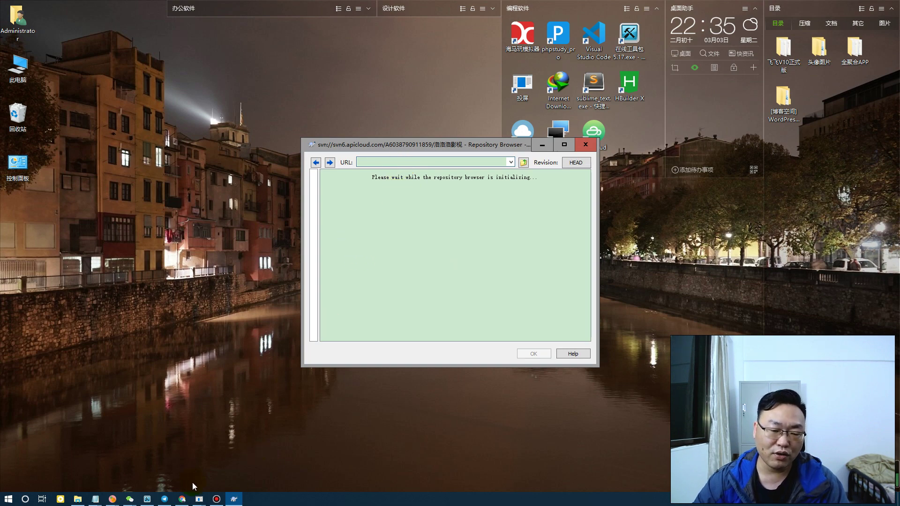
pyautogui.click(183, 499)
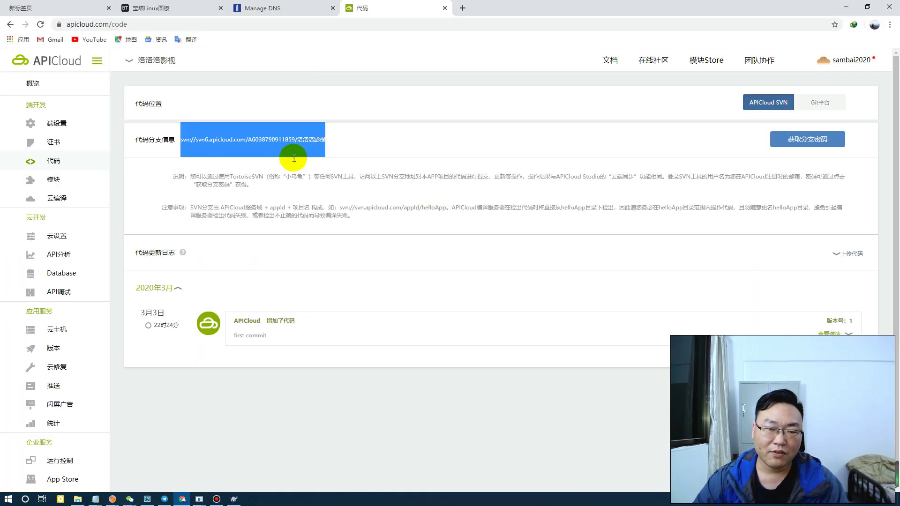
# Highlight the note that the SVN login username is the registration e-mail, then return to the Repository Browser
pyautogui.click(325, 139)
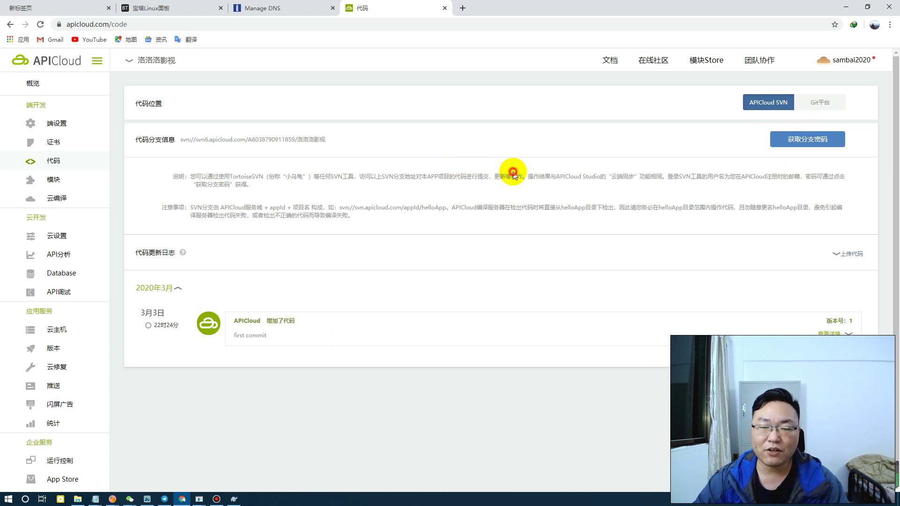
pyautogui.moveTo(505, 176); pyautogui.dragTo(769, 177)
pyautogui.click(766, 173)
pyautogui.moveTo(667, 176); pyautogui.dragTo(815, 174)
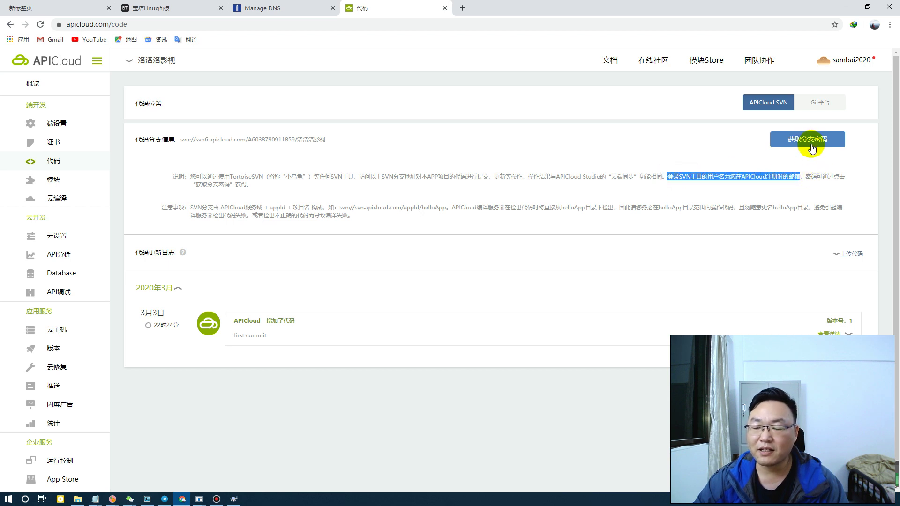
pyautogui.click(235, 500)
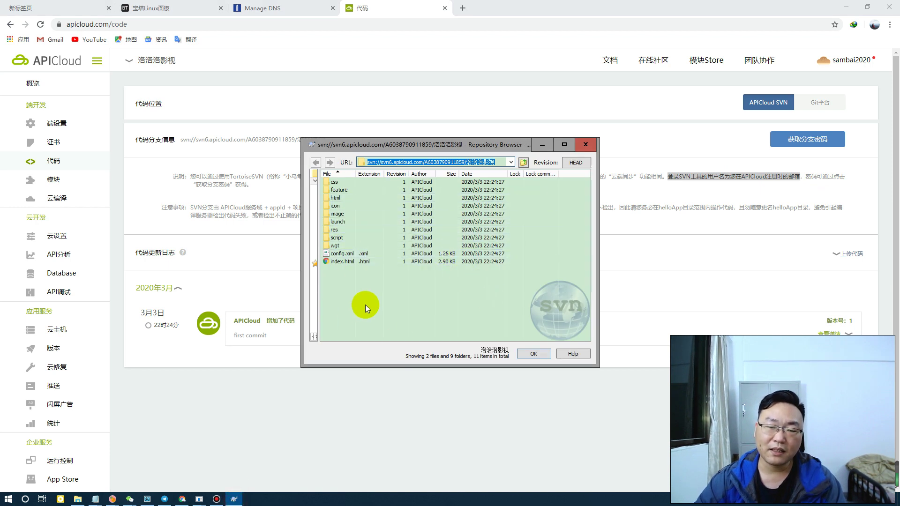
# Delete all 11 repository items (9 folders, 2 files) and confirm the removal
pyautogui.moveTo(365, 294); pyautogui.dragTo(332, 175)
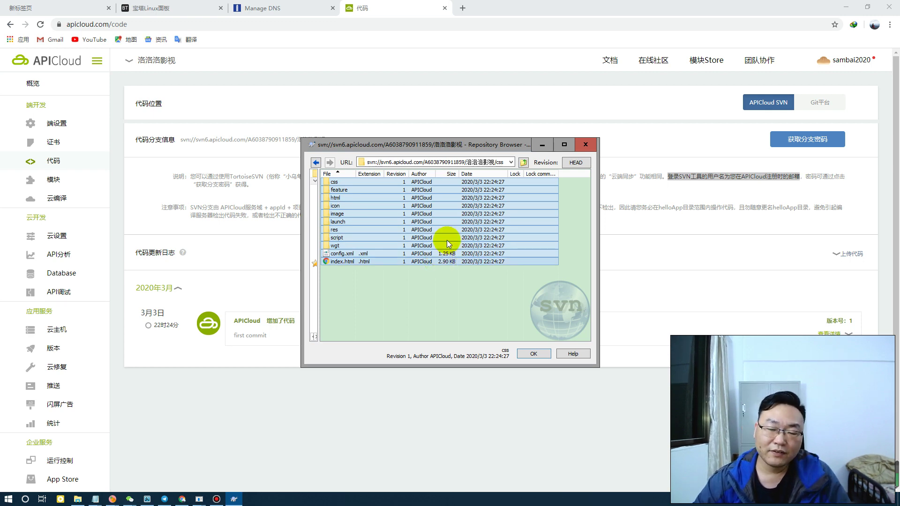
pyautogui.press('Delete')
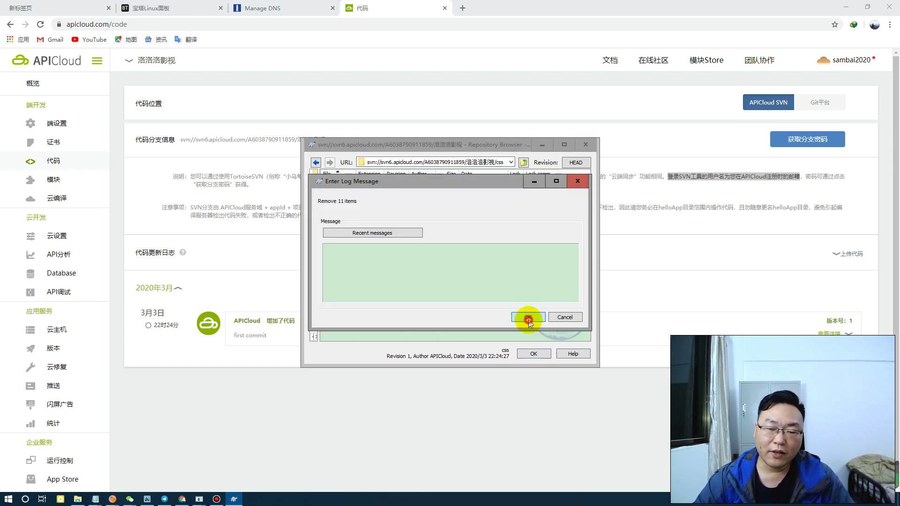
pyautogui.click(528, 318)
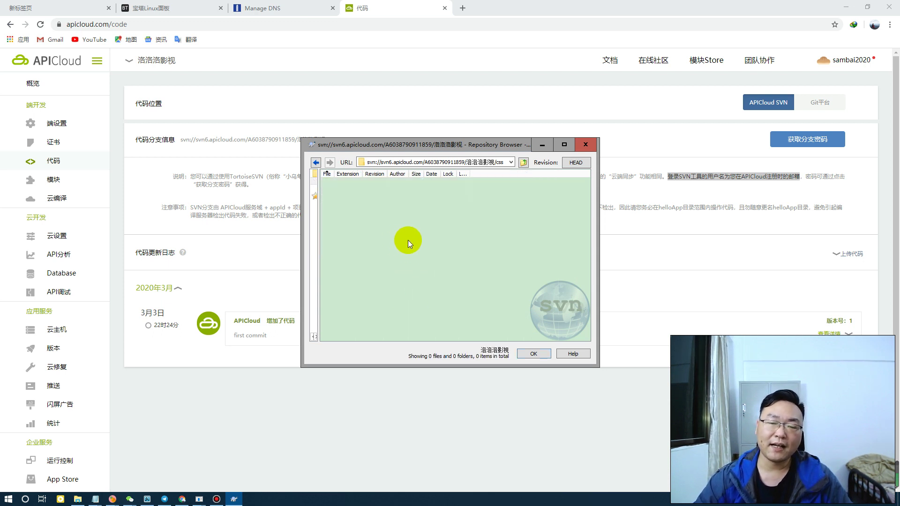
# Import the 10 items from the local 全聚合APP\12-13前 folder into the repository
pyautogui.click(77, 499)
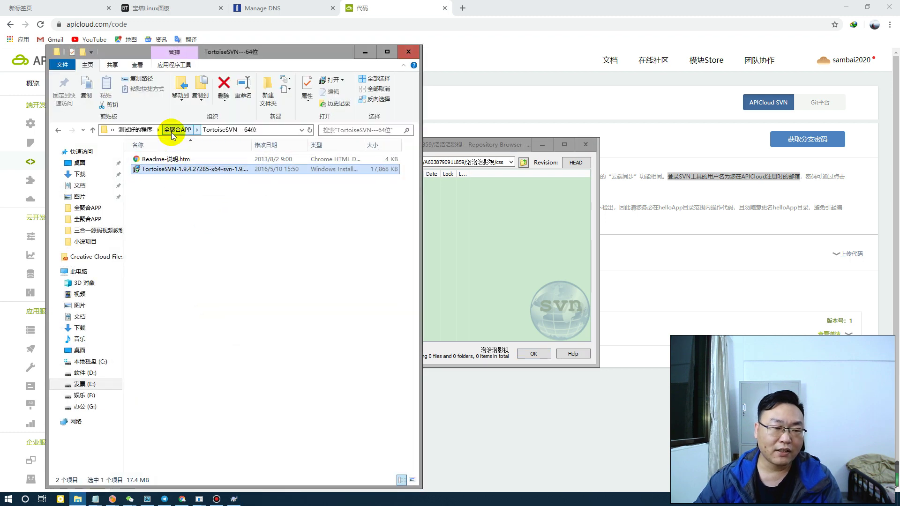
pyautogui.click(172, 131)
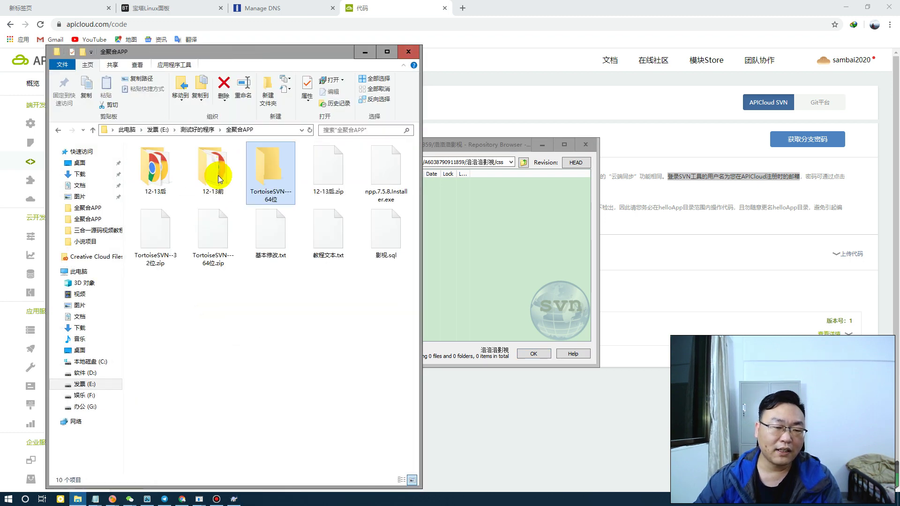
pyautogui.doubleClick(212, 177)
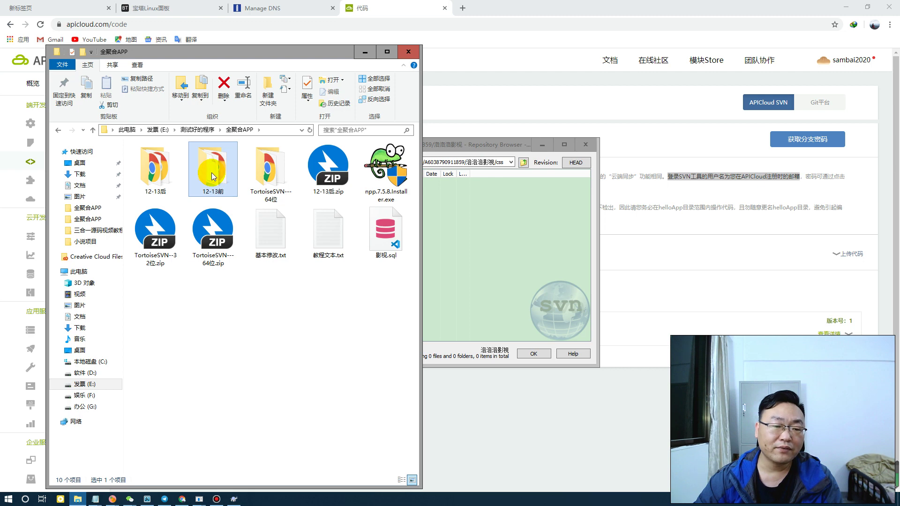
pyautogui.moveTo(392, 298); pyautogui.dragTo(477, 222)
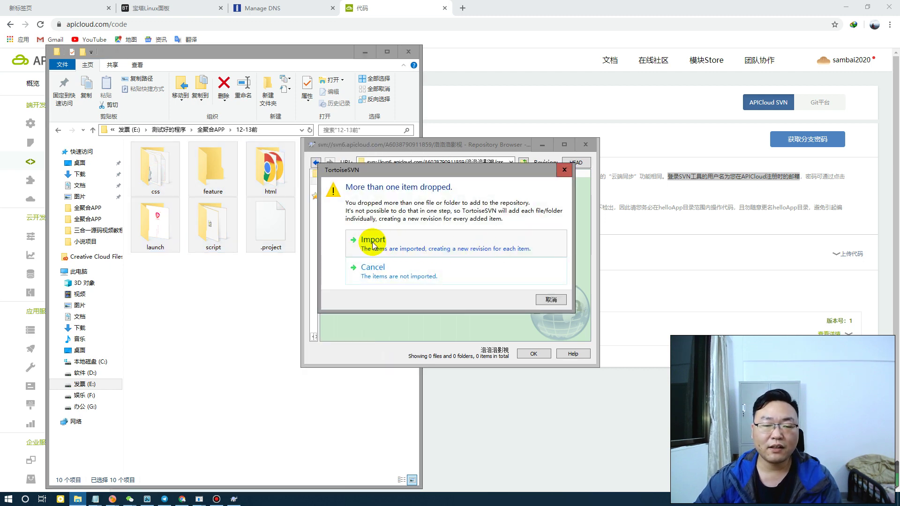
pyautogui.click(384, 244)
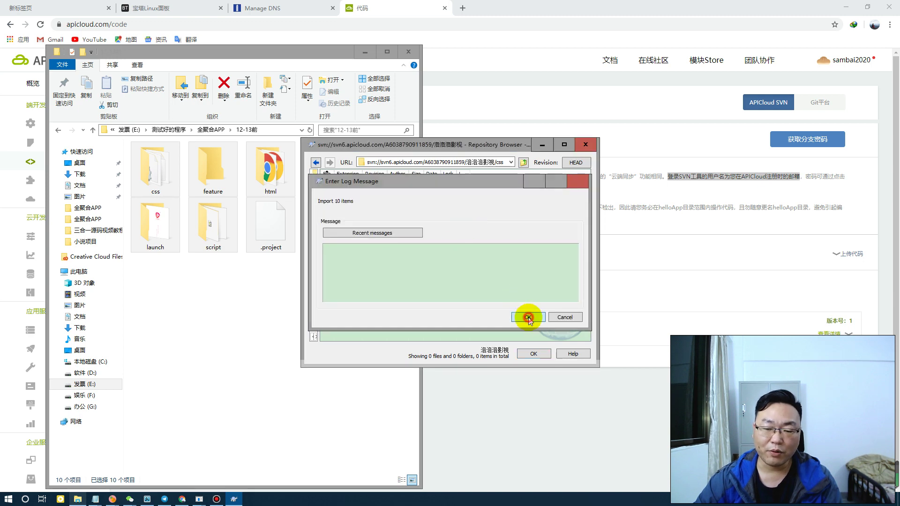
pyautogui.click(526, 315)
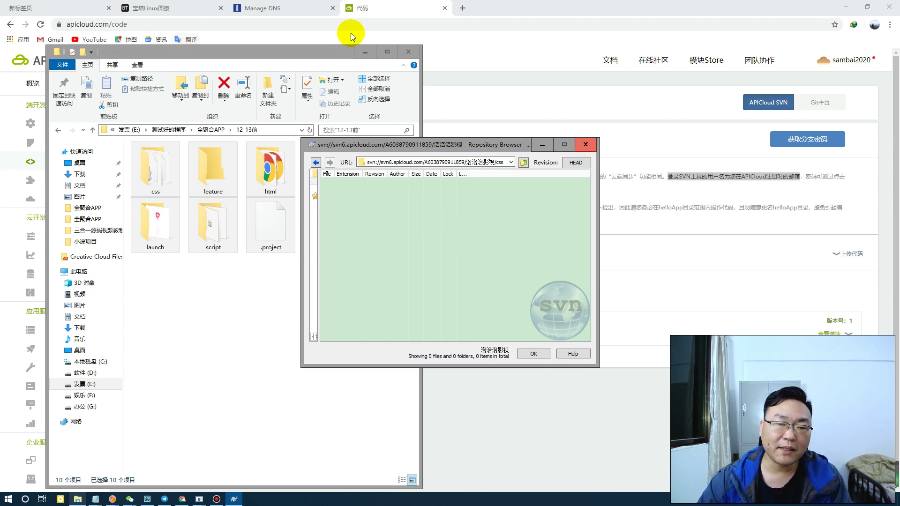
pyautogui.click(375, 10)
# Reload the 浩浩浩影视 code page and review the update log up to version 12
pyautogui.click(41, 24)
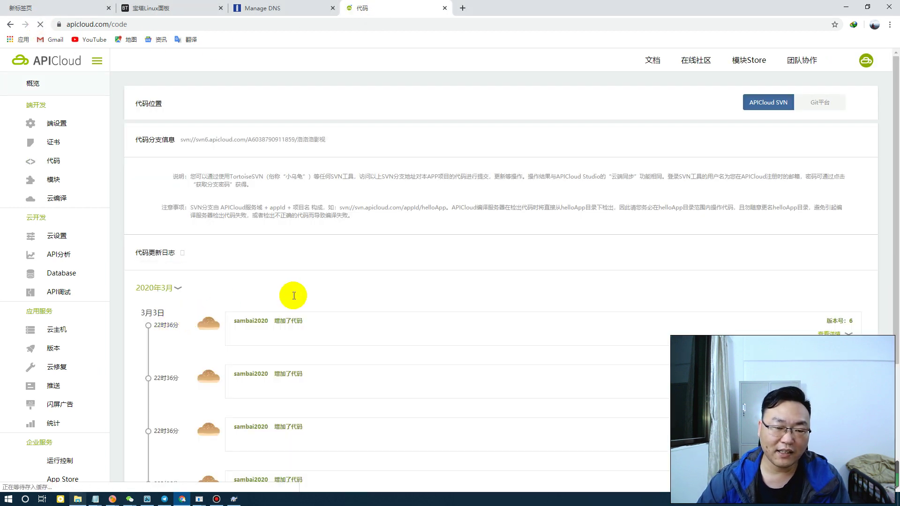
pyautogui.scroll(-2, 283, 339)
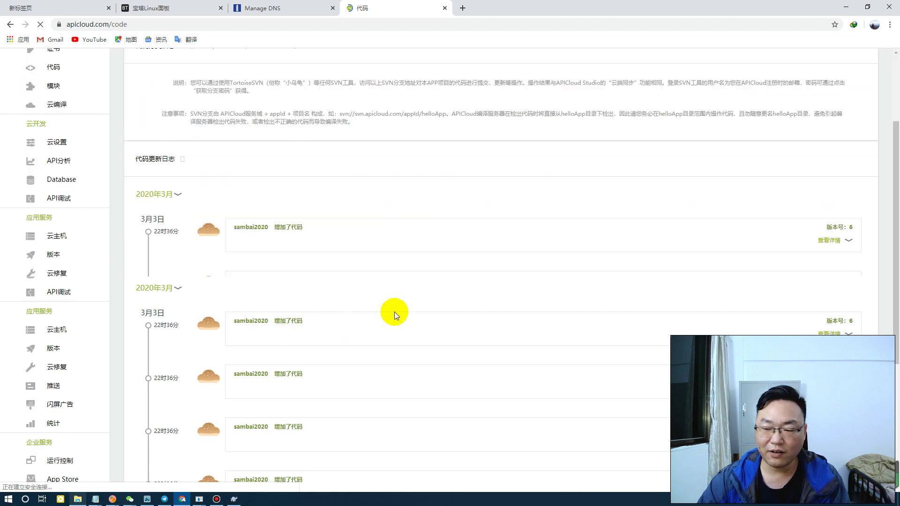
pyautogui.scroll(-2, 357, 244)
pyautogui.scroll(3, 331, 235)
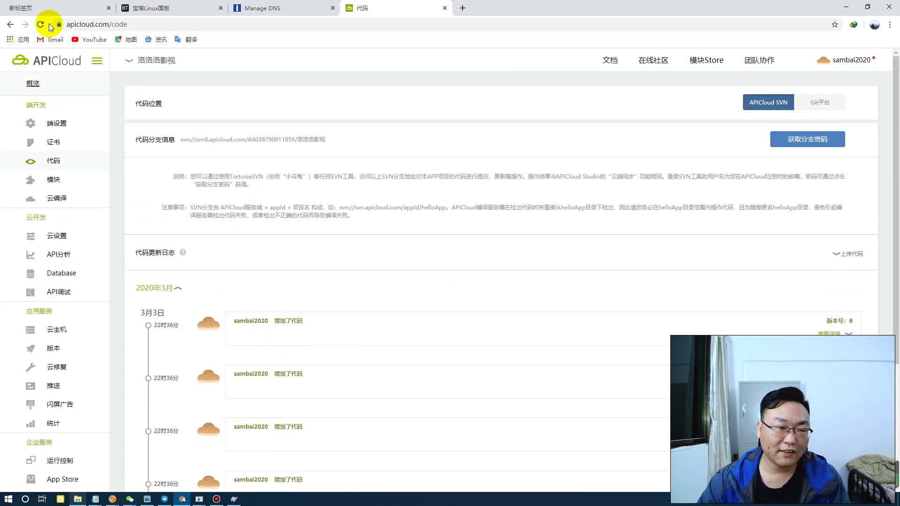
pyautogui.press('F5')
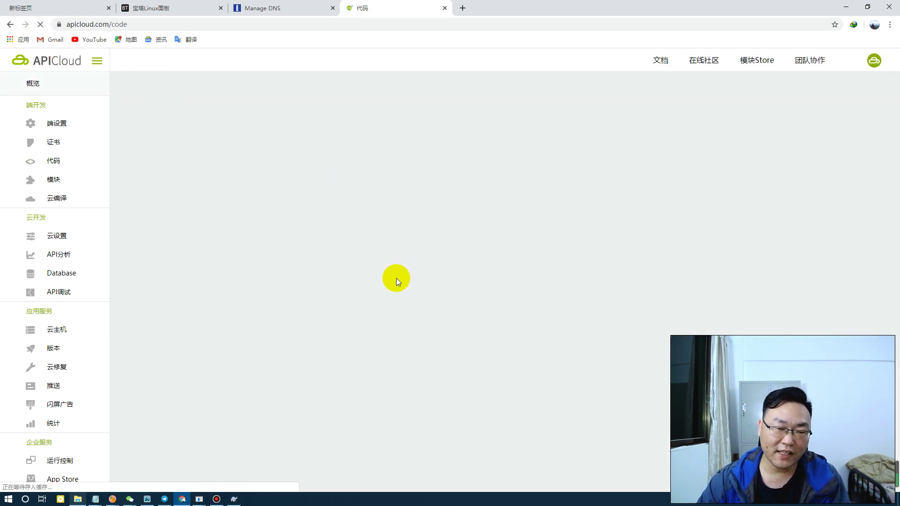
pyautogui.scroll(-1, 350, 302)
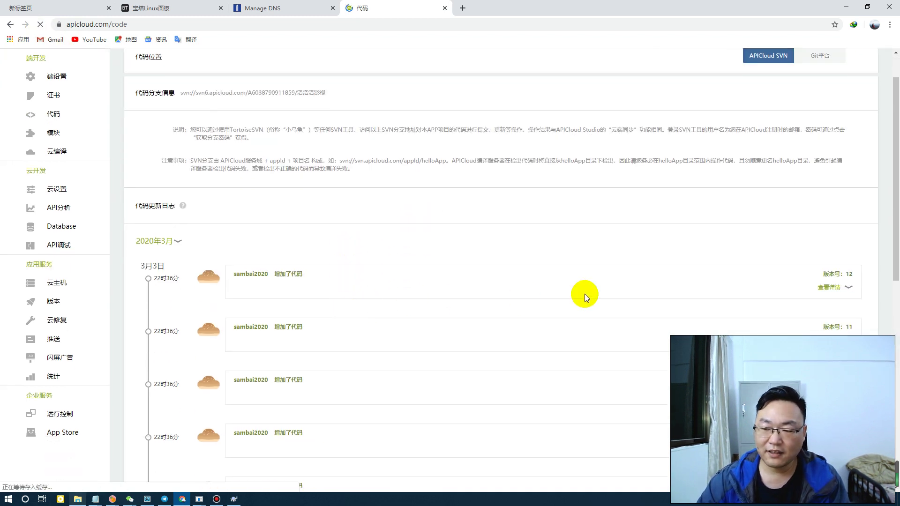
pyautogui.scroll(-9, 505, 309)
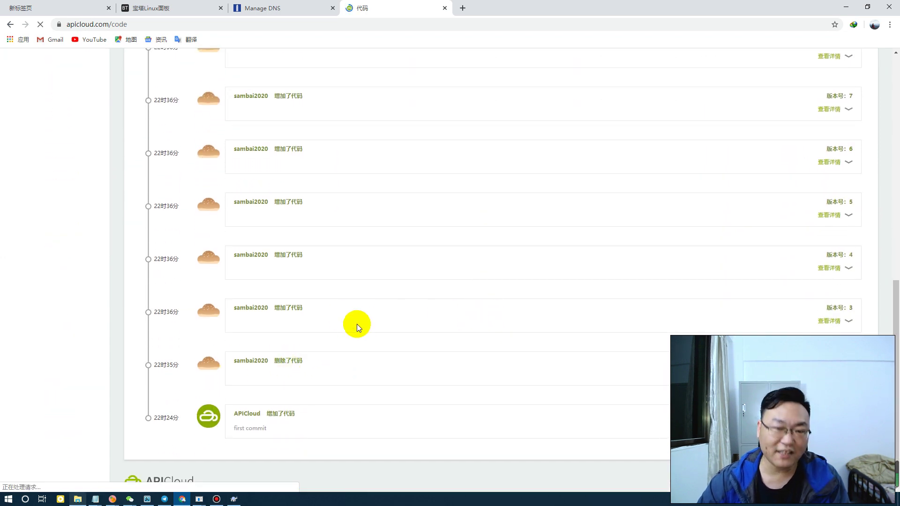
pyautogui.scroll(10, 356, 325)
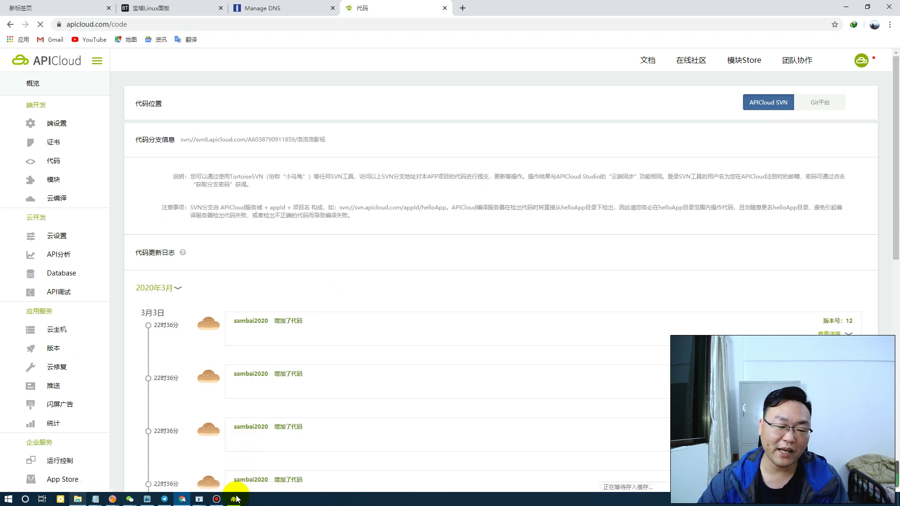
# Select all items in the Repository Browser to compare, then minimize it and recheck the log
pyautogui.click(234, 498)
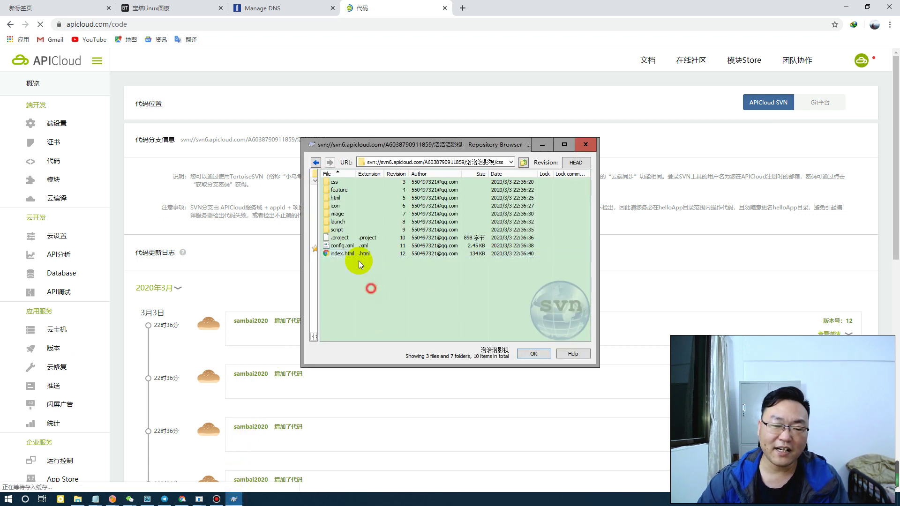
pyautogui.moveTo(358, 261); pyautogui.dragTo(330, 170)
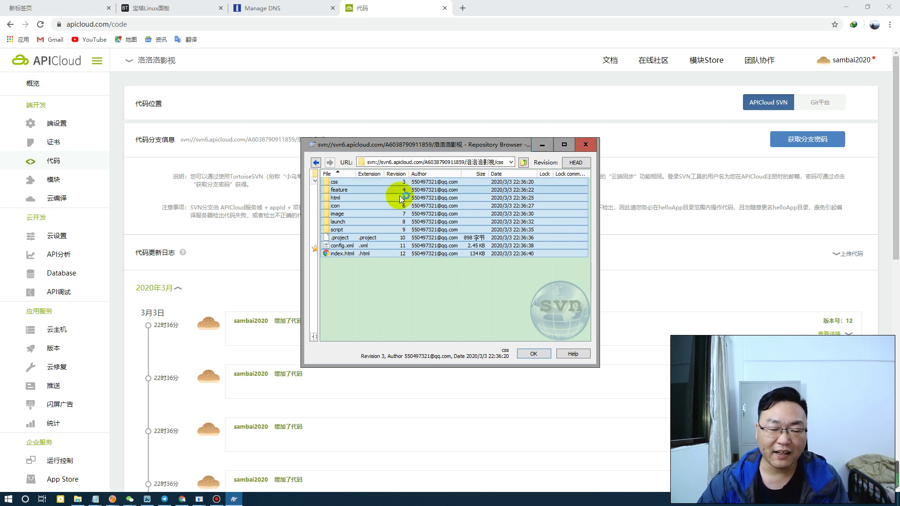
pyautogui.click(541, 147)
pyautogui.scroll(-3, 424, 332)
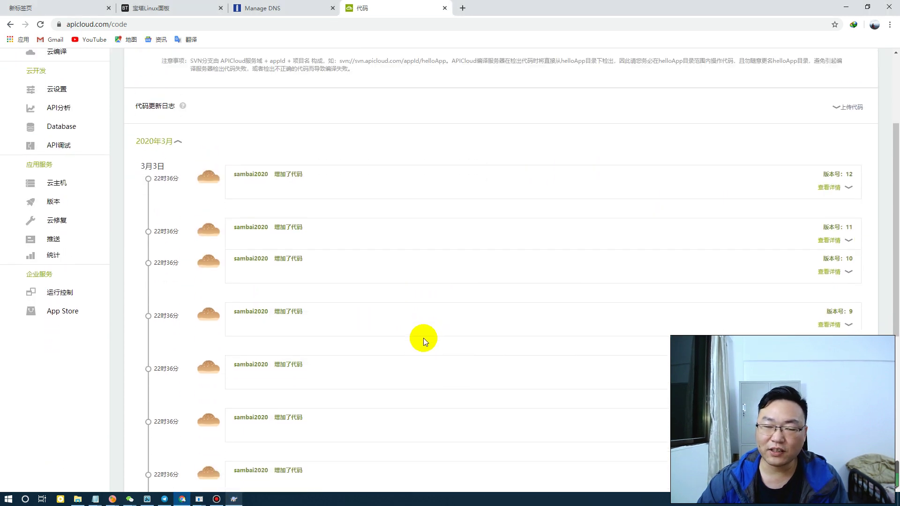
pyautogui.scroll(3, 423, 339)
pyautogui.scroll(-4, 372, 296)
pyautogui.scroll(4, 388, 339)
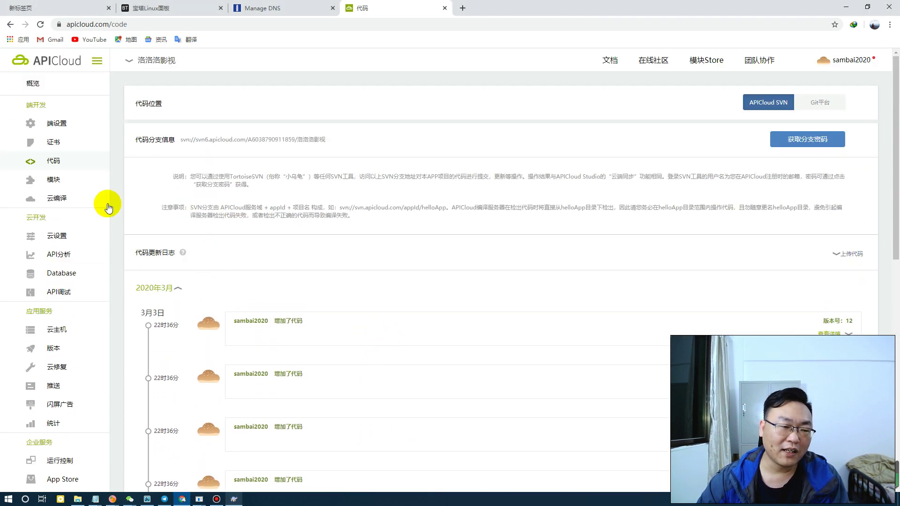
# Go via the developer console to the 飞飞影视 app's added-modules list (mam, clipBoard, push, wx…)
pyautogui.click(55, 181)
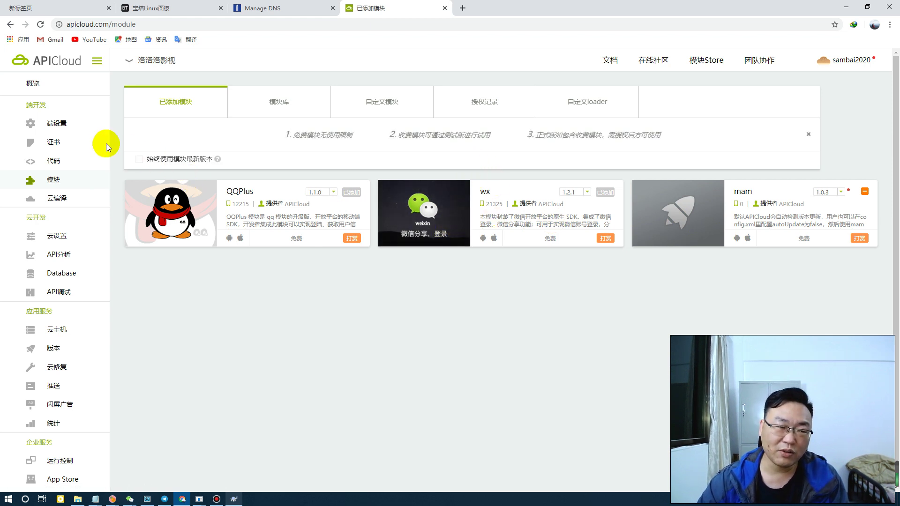
pyautogui.click(849, 61)
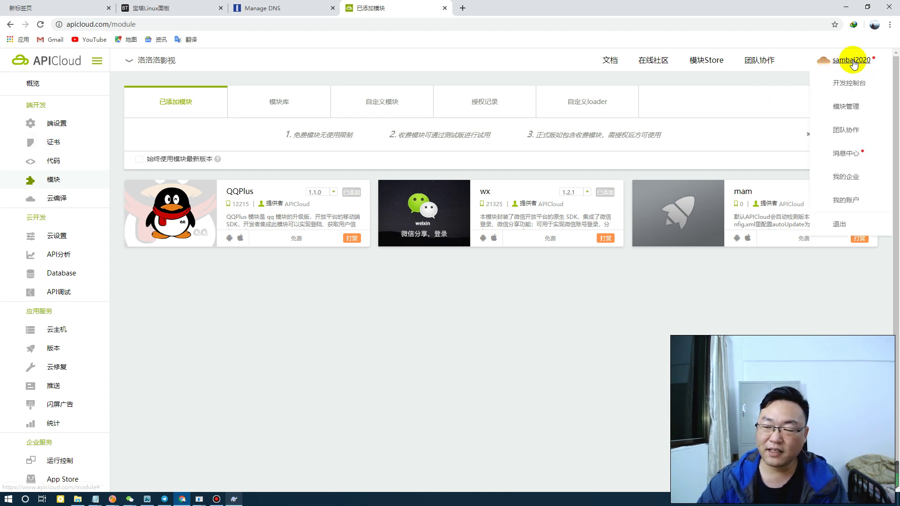
pyautogui.click(846, 89)
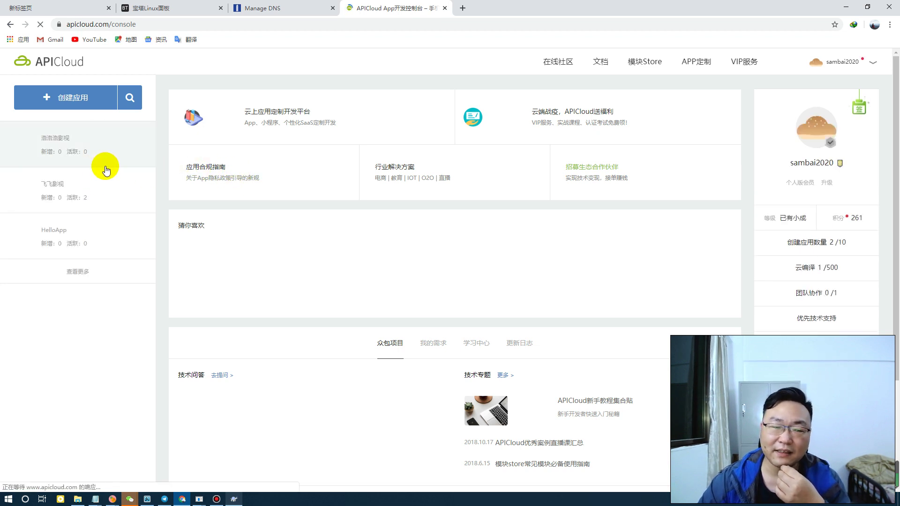
pyautogui.click(57, 186)
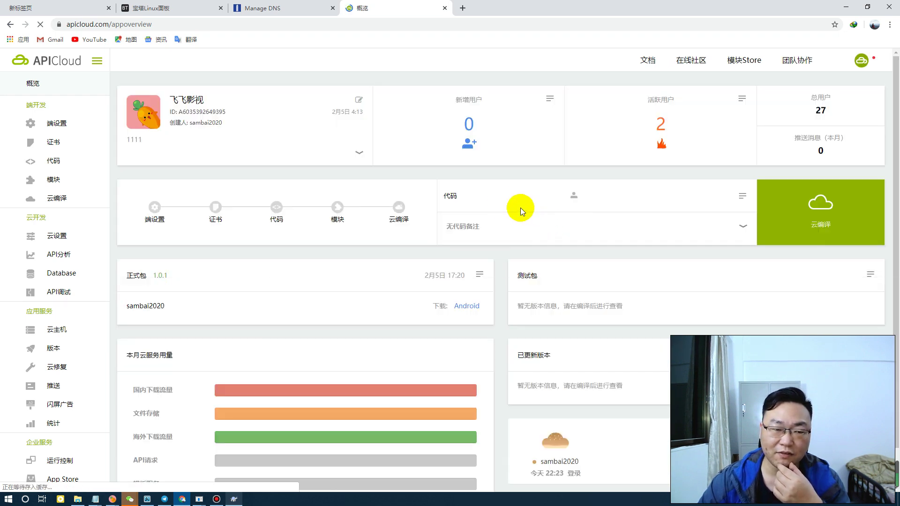
pyautogui.click(51, 180)
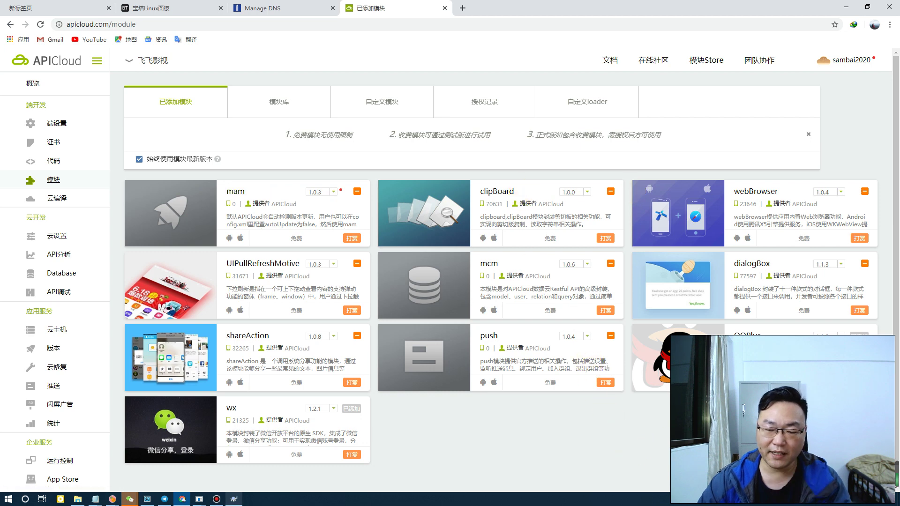
# Capture the module cards and choose E:\测试好的程序\全聚合APP as the save location
pyautogui.press('F1')
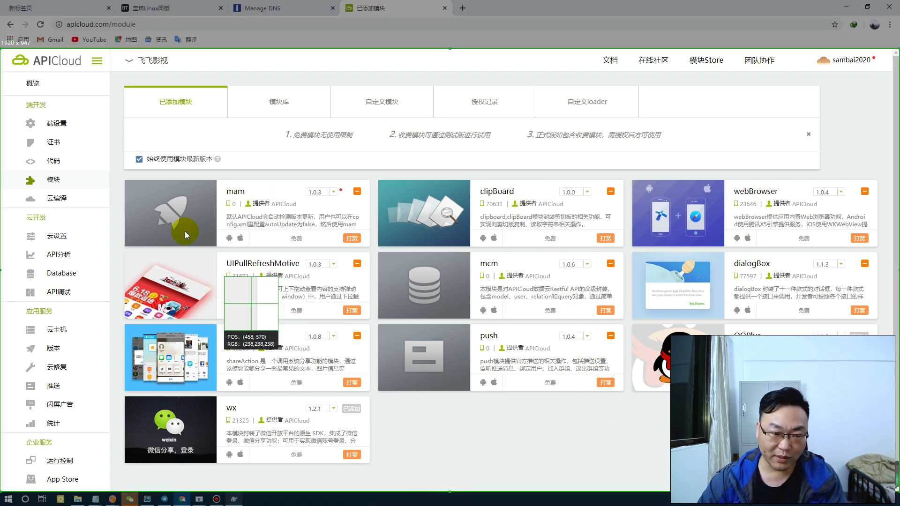
pyautogui.moveTo(120, 173); pyautogui.dragTo(887, 477)
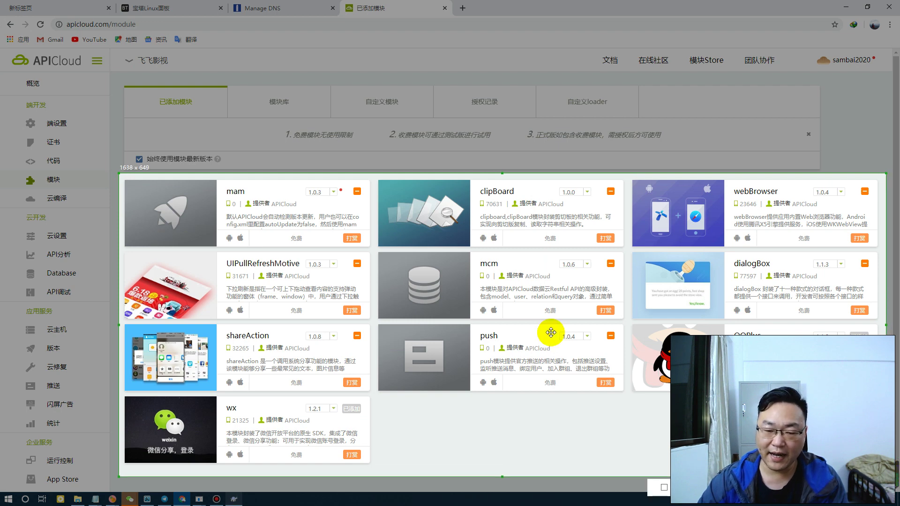
pyautogui.hotkey('ctrl', 's')
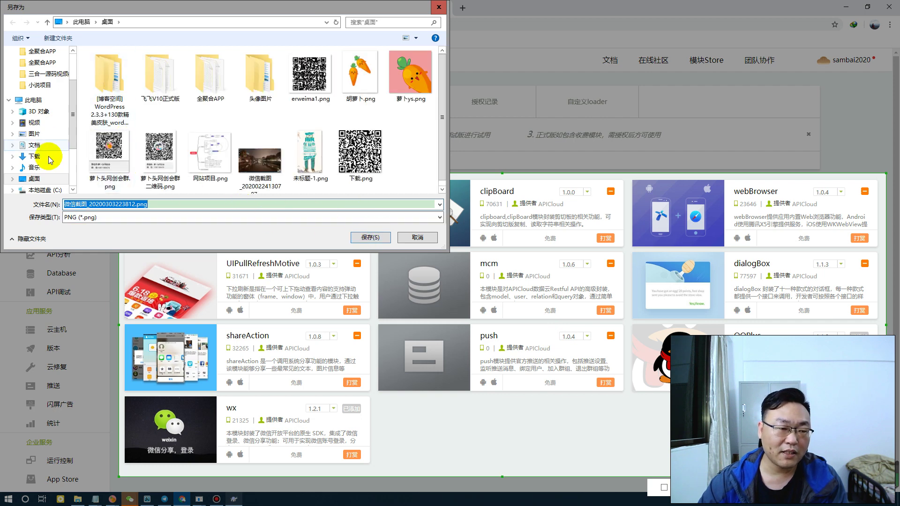
pyautogui.moveTo(71, 124); pyautogui.dragTo(74, 160)
pyautogui.click(44, 141)
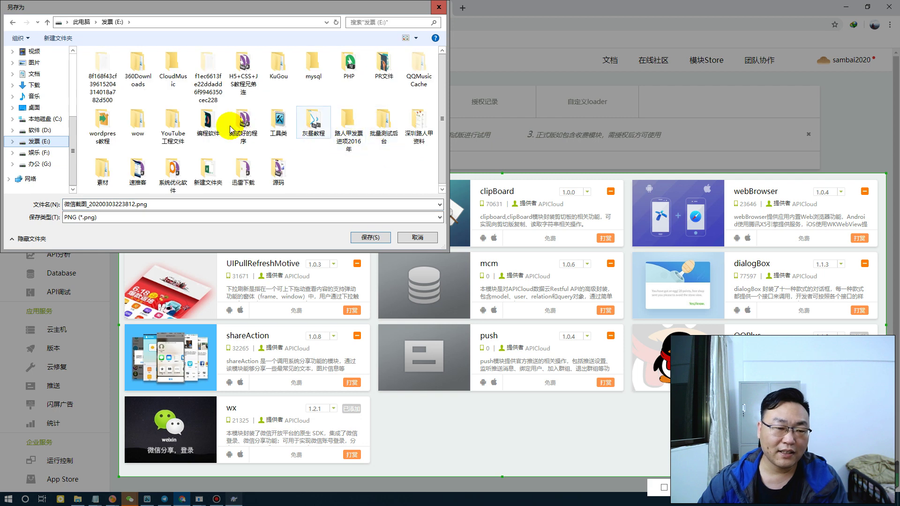
pyautogui.click(243, 126)
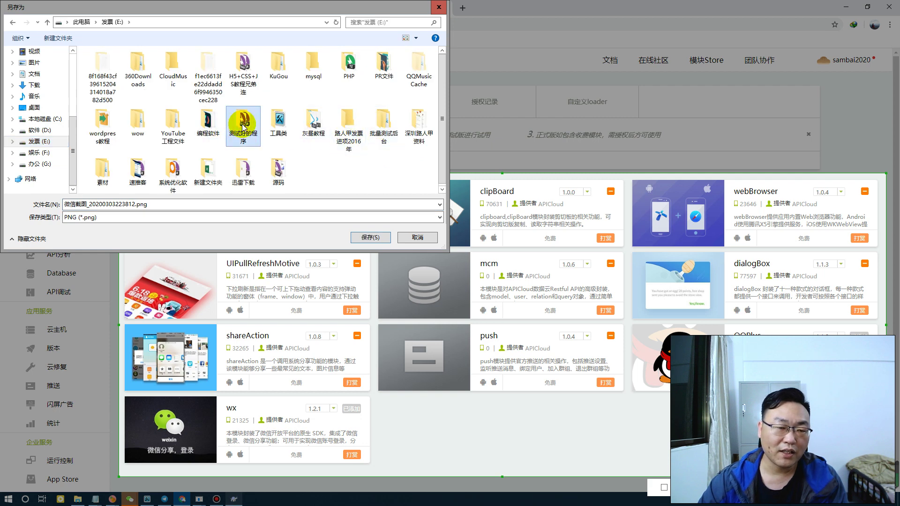
pyautogui.doubleClick(243, 126)
pyautogui.click(118, 83)
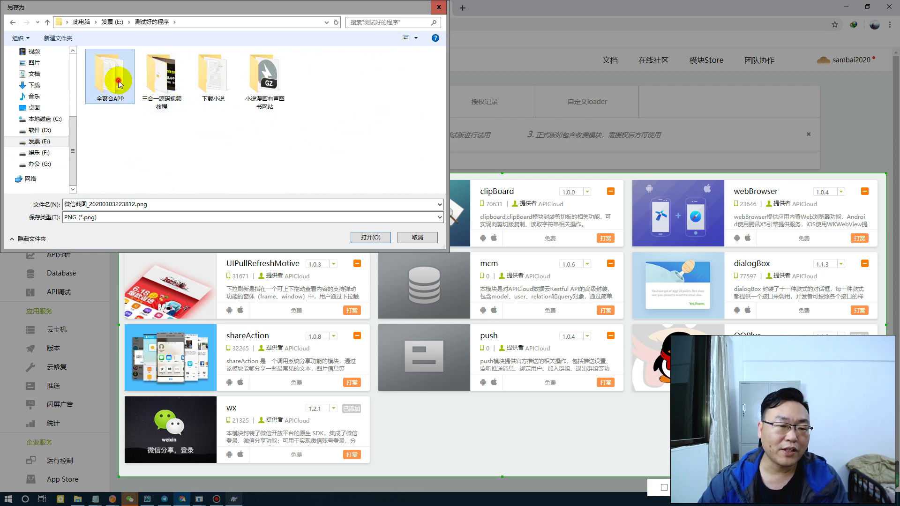
pyautogui.doubleClick(119, 83)
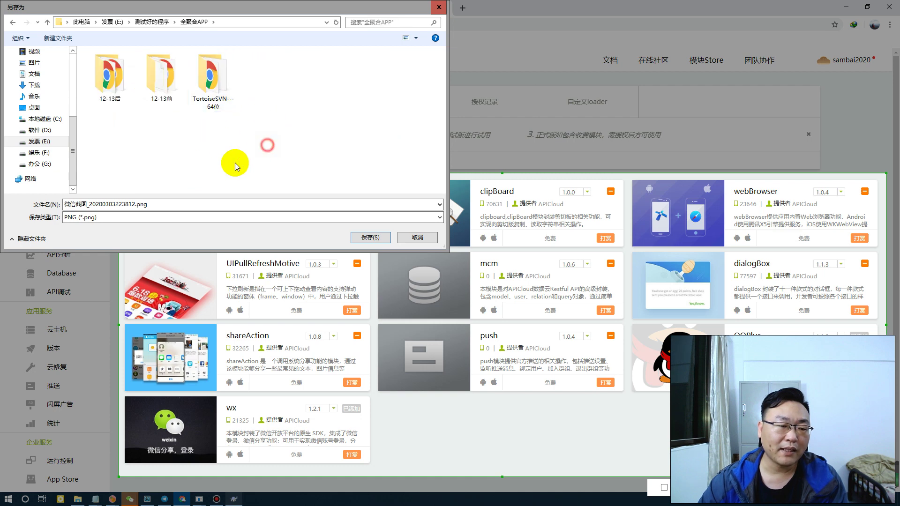
# Name the screenshot 必须下载的模块 and save it
pyautogui.doubleClick(208, 199)
pyautogui.write('xuyao')
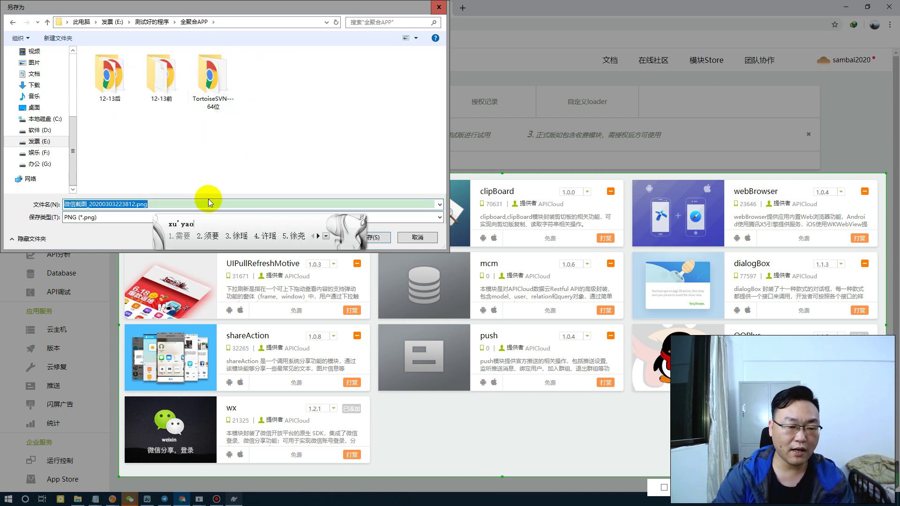
pyautogui.press('space')
pyautogui.write('xiazai')
pyautogui.press('space')
pyautogui.write('de')
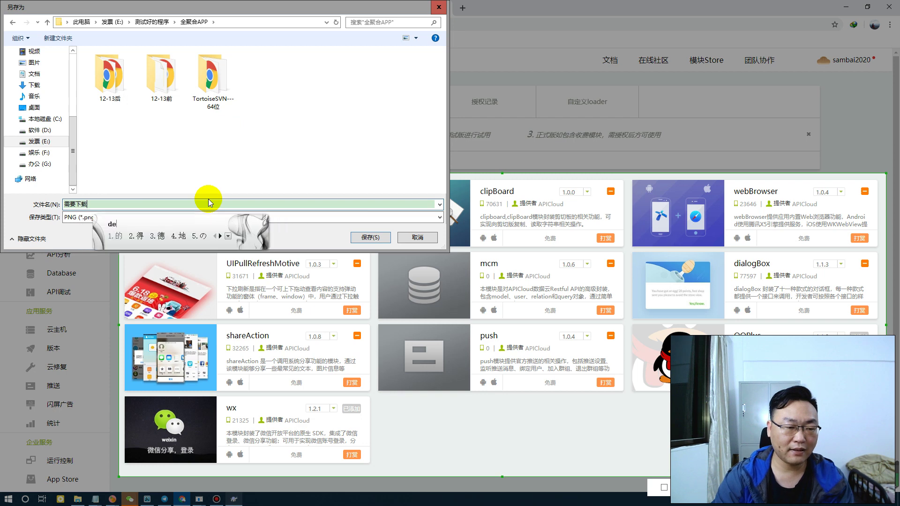
pyautogui.press('BackSpace')
pyautogui.press('BackSpace')
pyautogui.press('BackSpace')
pyautogui.press('BackSpace')
pyautogui.press('BackSpace')
pyautogui.press('BackSpace')
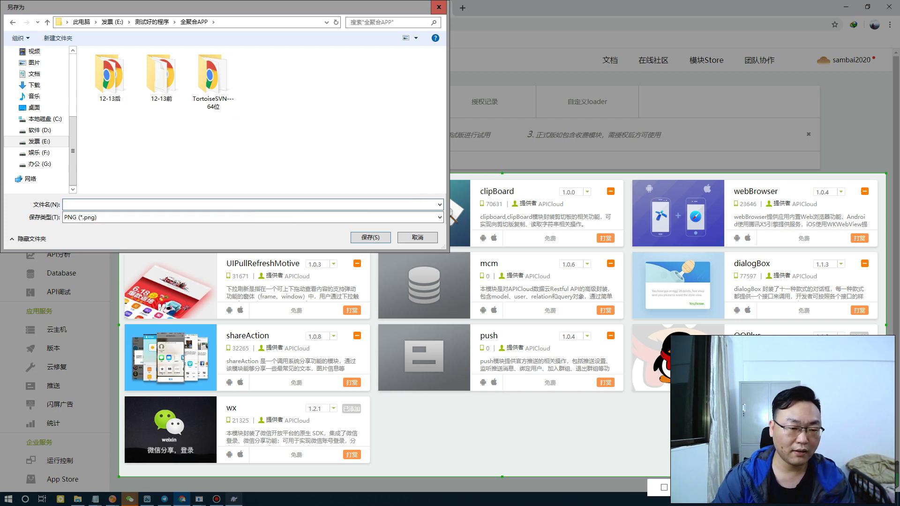
pyautogui.click(208, 199)
pyautogui.write('需要下载的模块')
pyautogui.press('BackSpace')
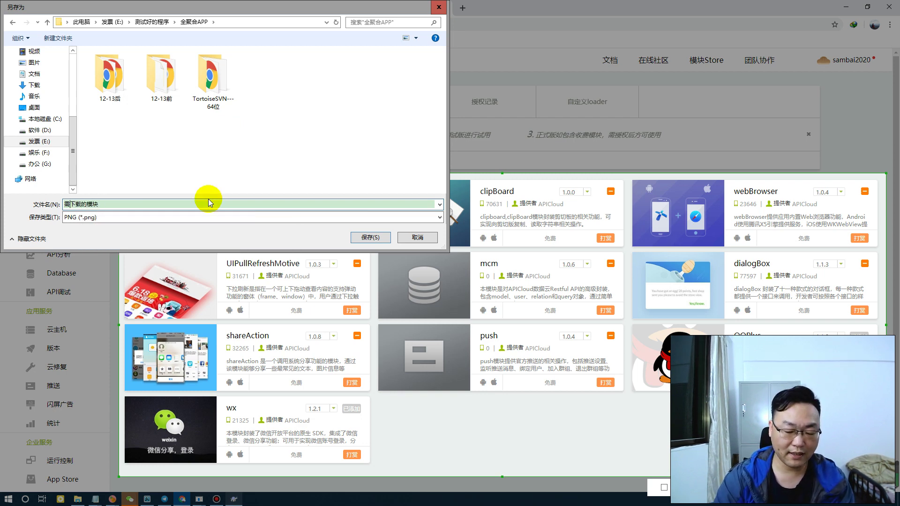
pyautogui.write('bixu')
pyautogui.press('space')
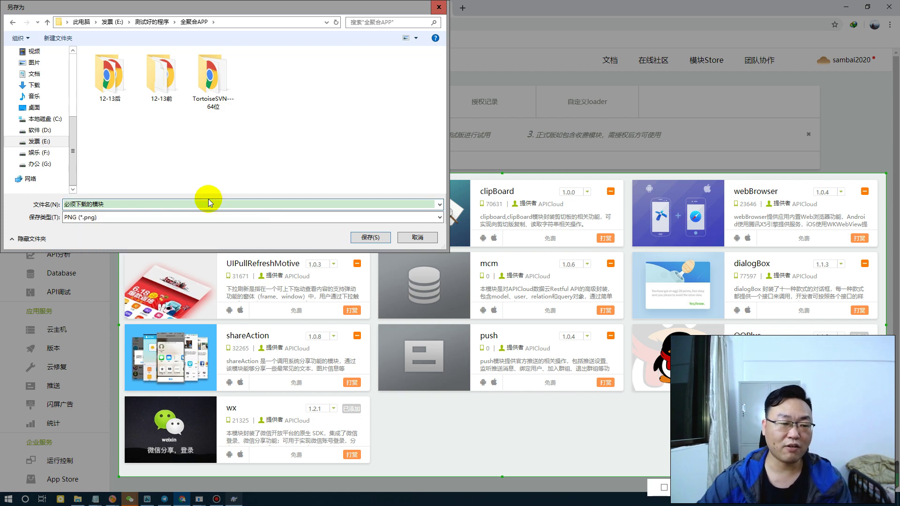
pyautogui.click(368, 238)
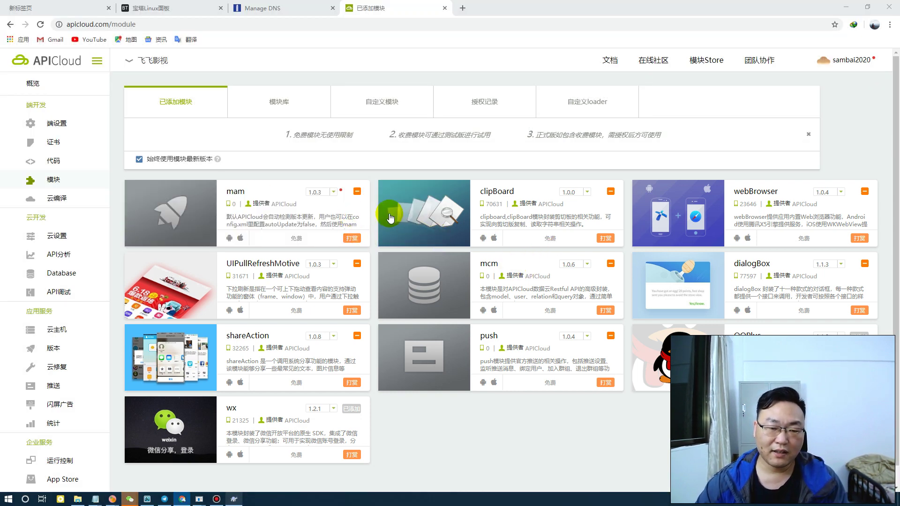
# Open the developer console and select the 浩浩浩影视 app's overview
pyautogui.click(389, 218)
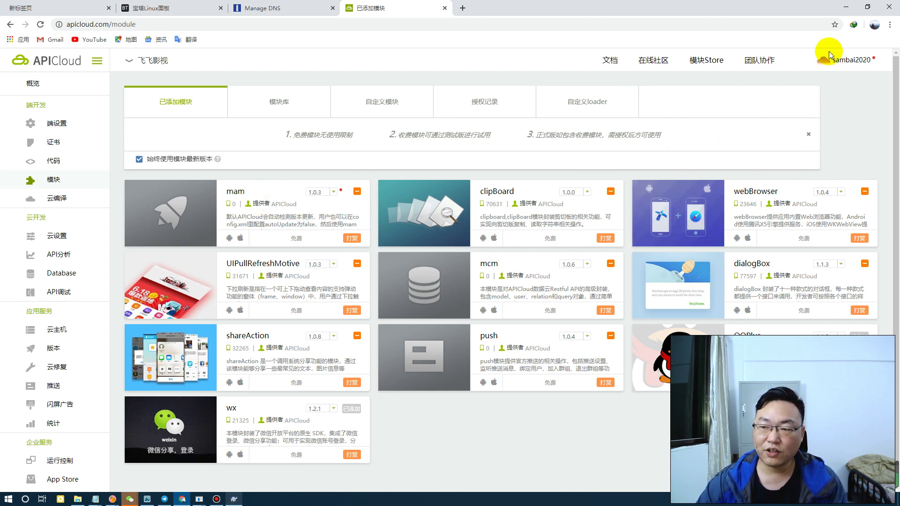
pyautogui.click(851, 83)
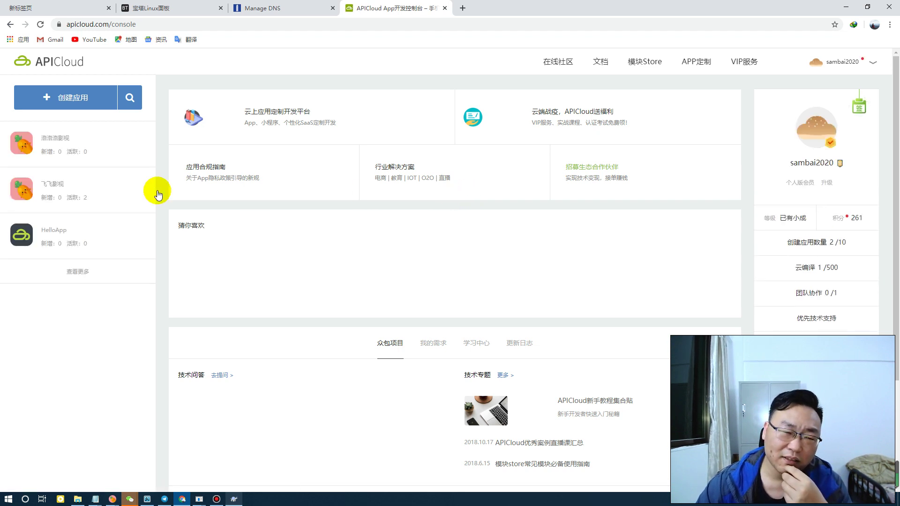
pyautogui.click(58, 143)
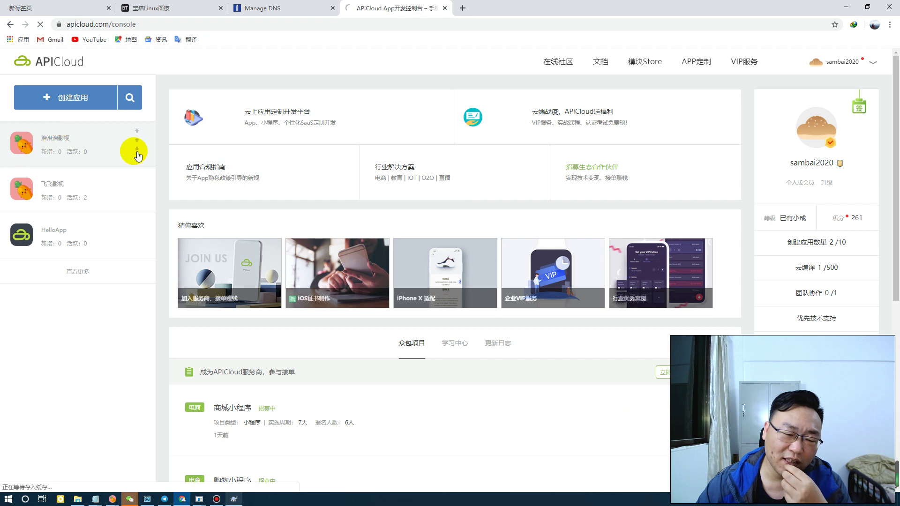
# Open 必须下载的模块.png from the 全聚合APP folder in the image viewer
pyautogui.click(77, 499)
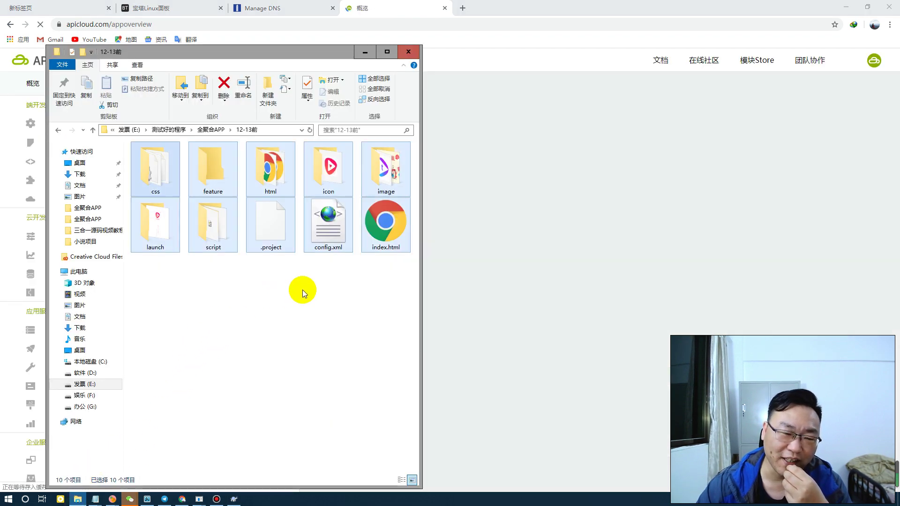
pyautogui.click(303, 289)
pyautogui.click(211, 130)
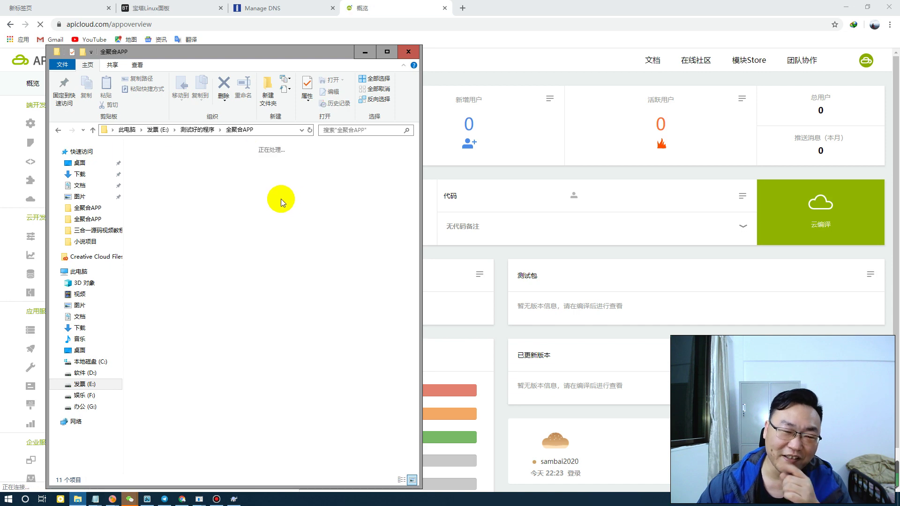
pyautogui.click(288, 294)
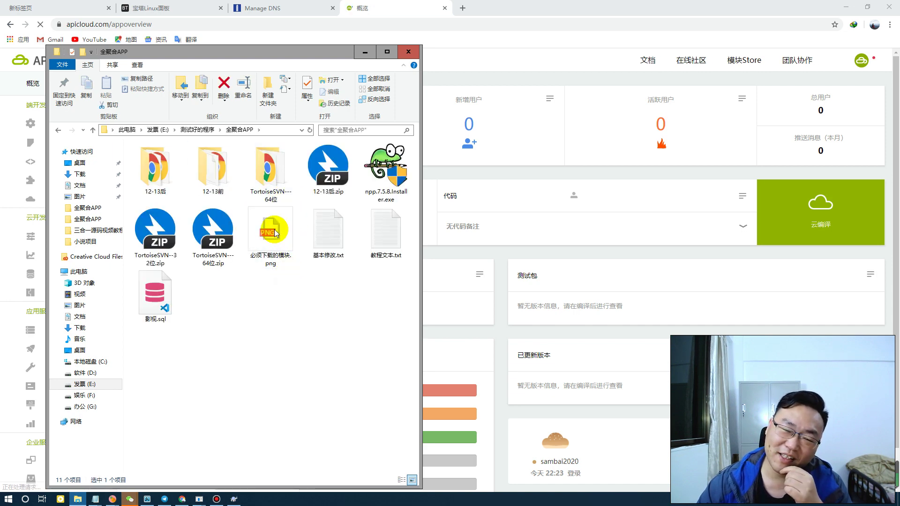
pyautogui.click(276, 234)
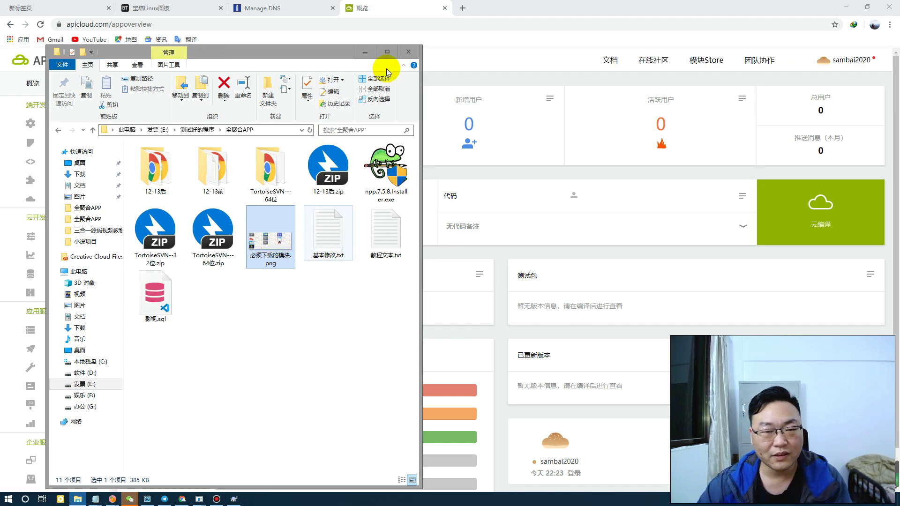
pyautogui.click(365, 53)
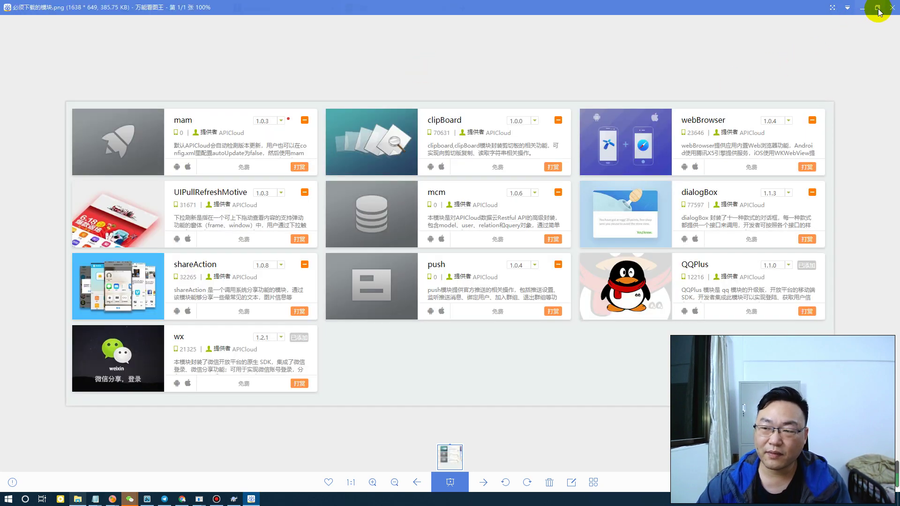
# Shrink and reposition the image viewer, then go to the app's 模块 page in APICloud
pyautogui.click(878, 9)
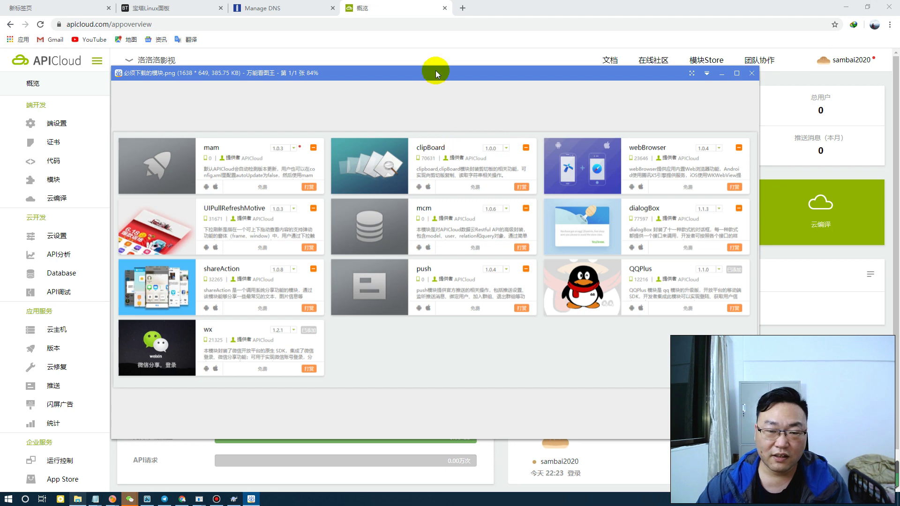
pyautogui.moveTo(435, 71); pyautogui.dragTo(359, 36)
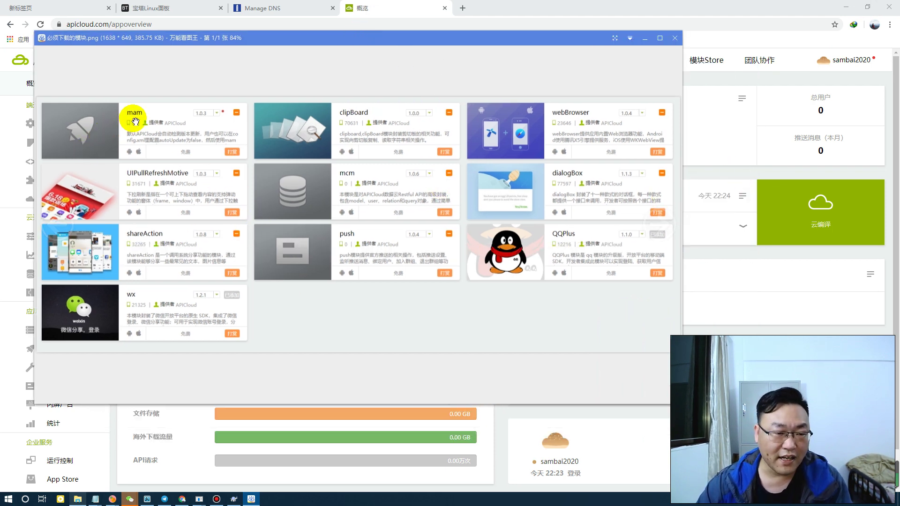
pyautogui.moveTo(456, 38); pyautogui.dragTo(561, 106)
pyautogui.click(56, 180)
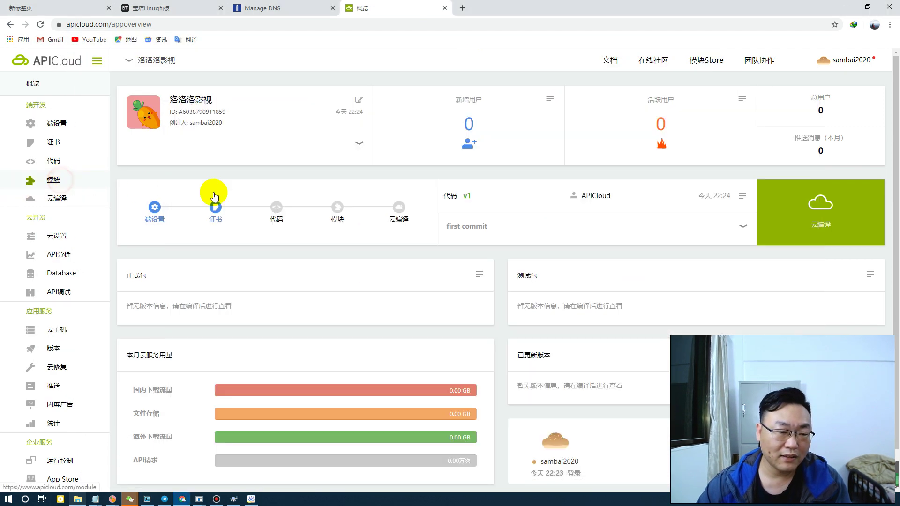
# Place the browser beside the required-modules image and open the 模块库 module library
pyautogui.click(868, 7)
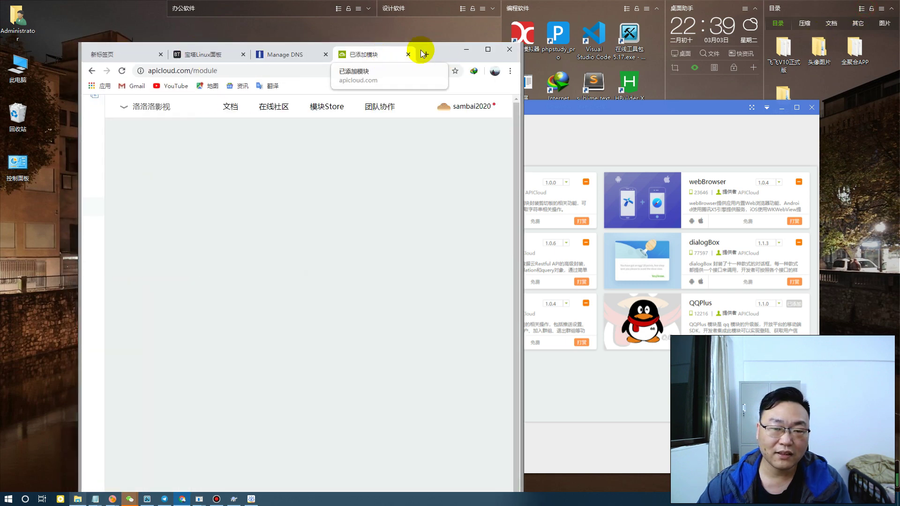
pyautogui.moveTo(446, 50); pyautogui.dragTo(776, 37)
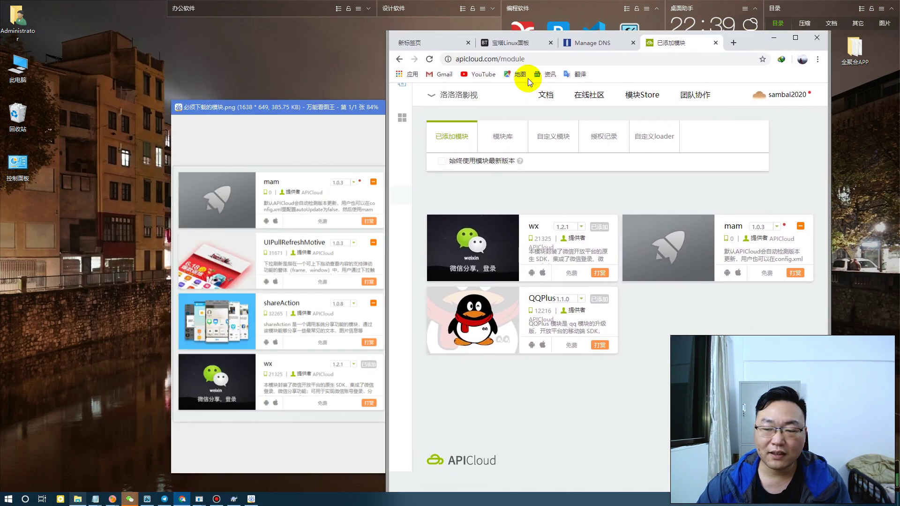
pyautogui.doubleClick(332, 108)
pyautogui.moveTo(332, 100); pyautogui.dragTo(177, 89)
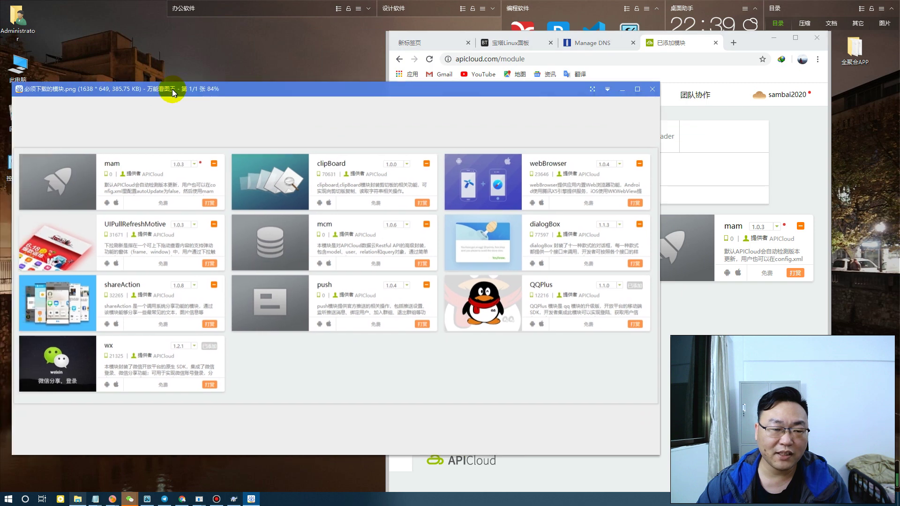
pyautogui.click(785, 195)
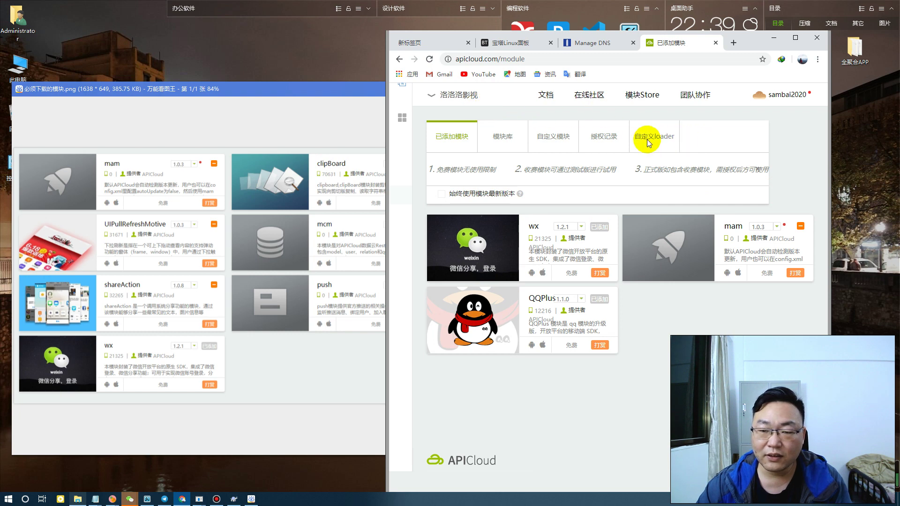
pyautogui.click(501, 142)
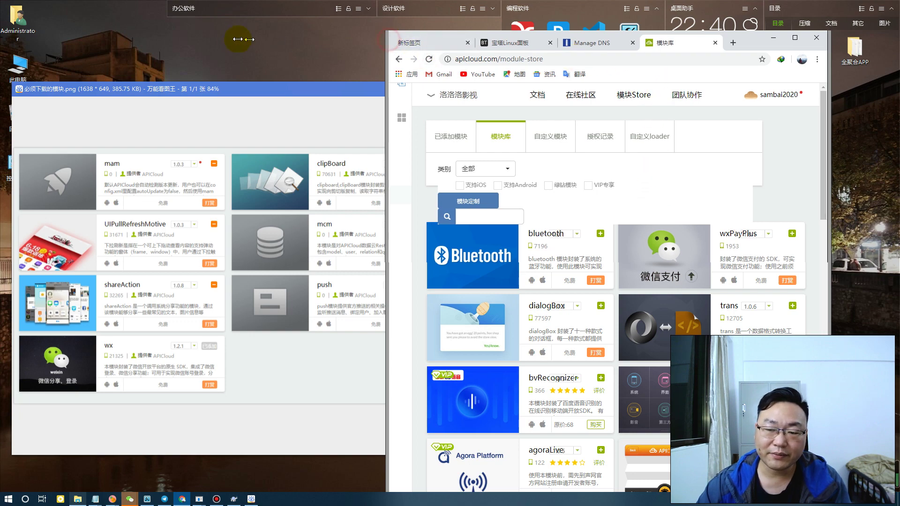
# Widen the browser, search clip, add the clipBoard module, and check the added-modules list
pyautogui.moveTo(389, 39); pyautogui.dragTo(224, 40)
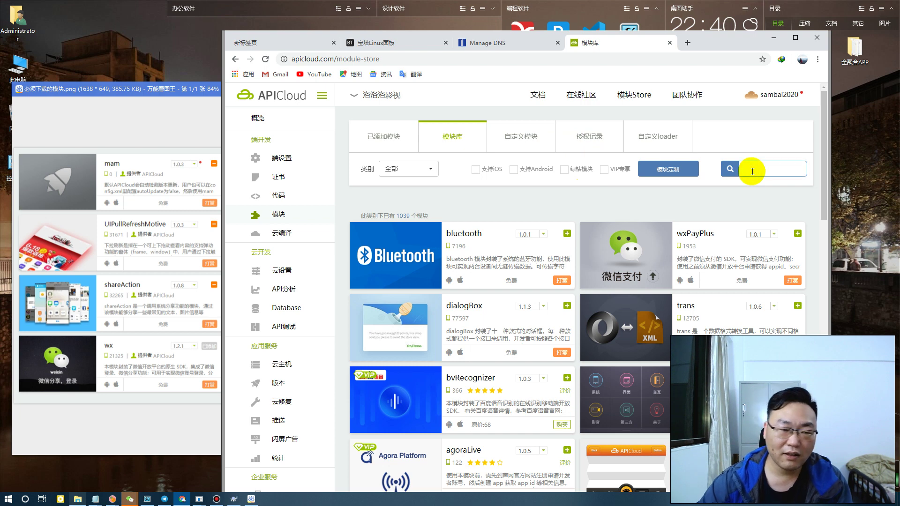
pyautogui.write('c')
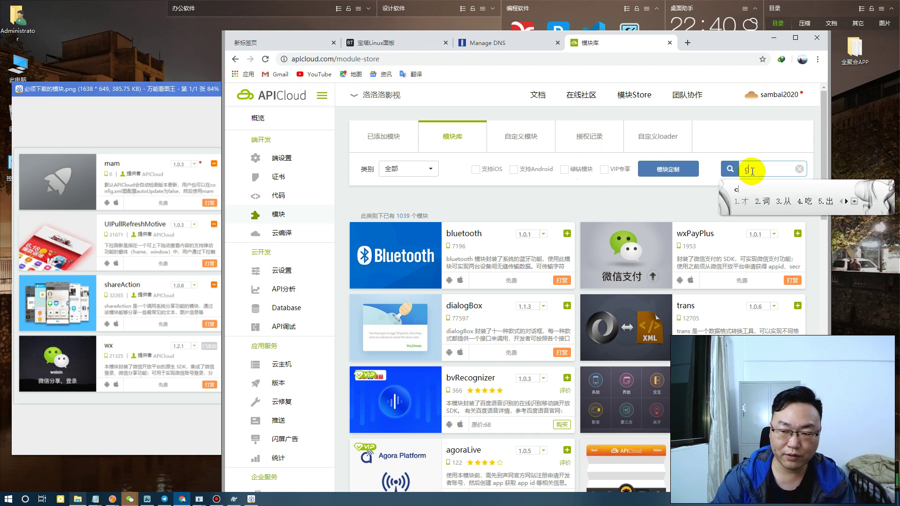
pyautogui.write('lip')
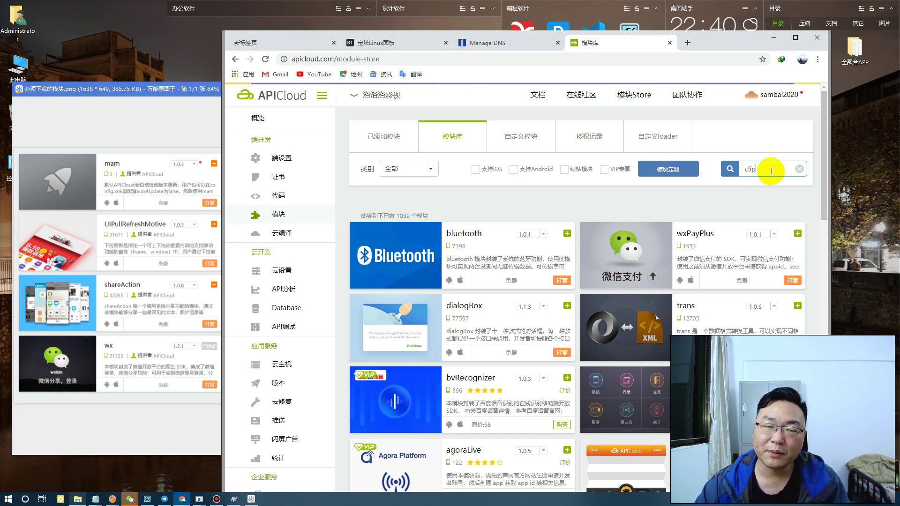
pyautogui.press('Return')
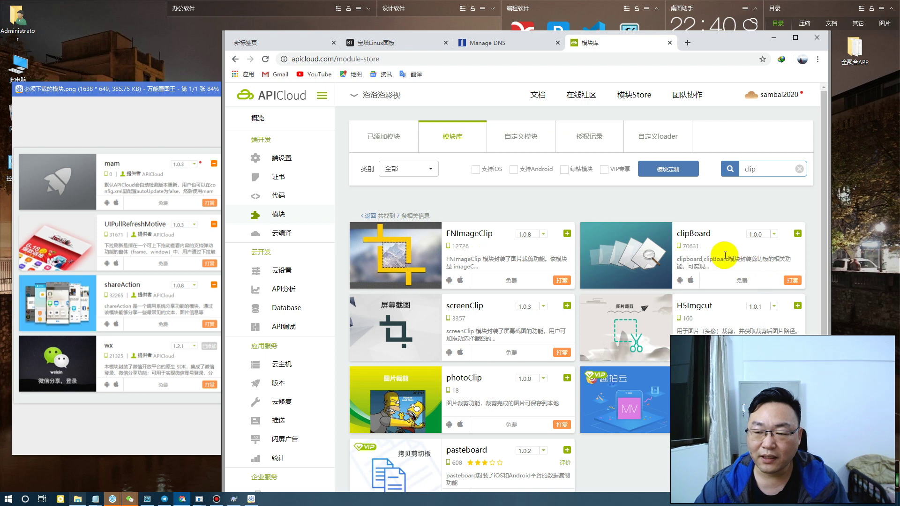
pyautogui.click(605, 239)
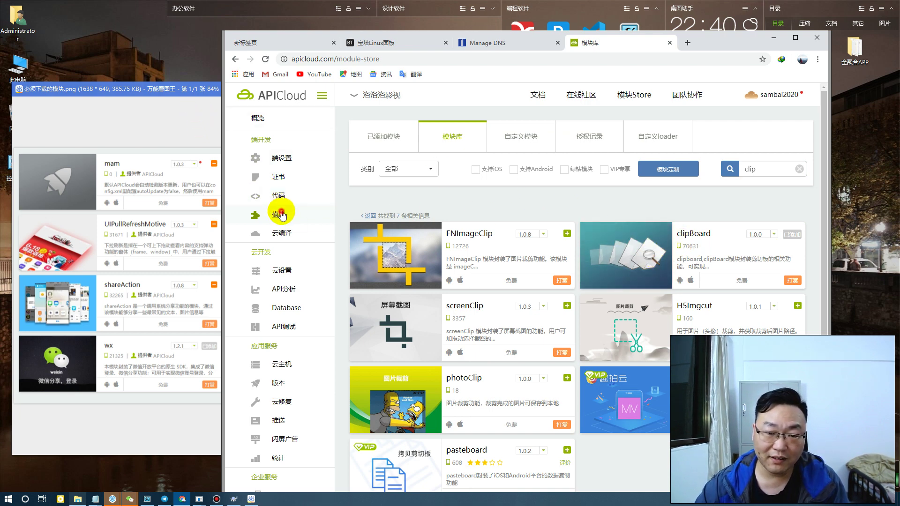
pyautogui.click(395, 139)
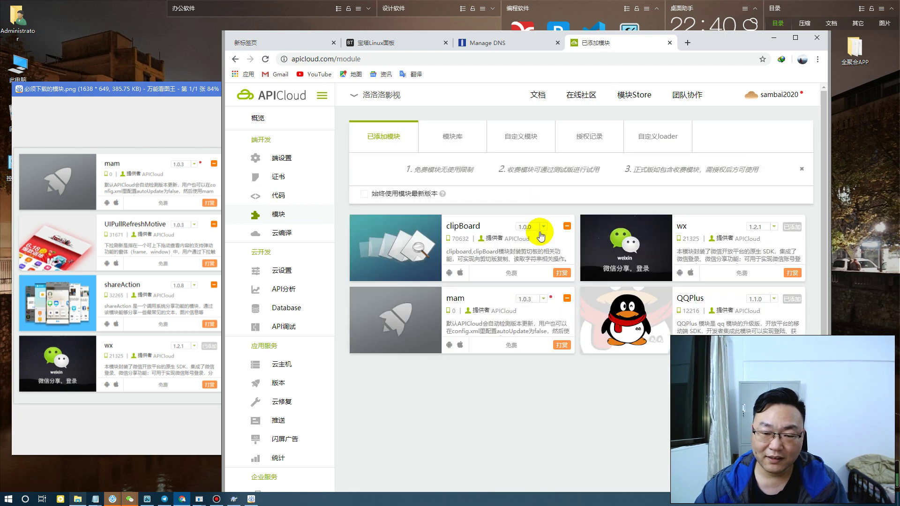
pyautogui.click(453, 139)
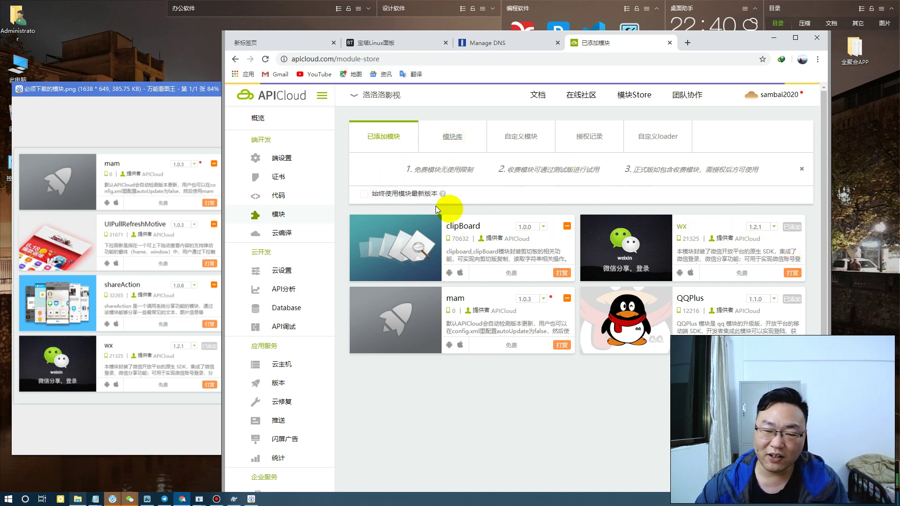
# Rearrange the viewer and browser, search webb, and add the webBrowser module
pyautogui.doubleClick(201, 87)
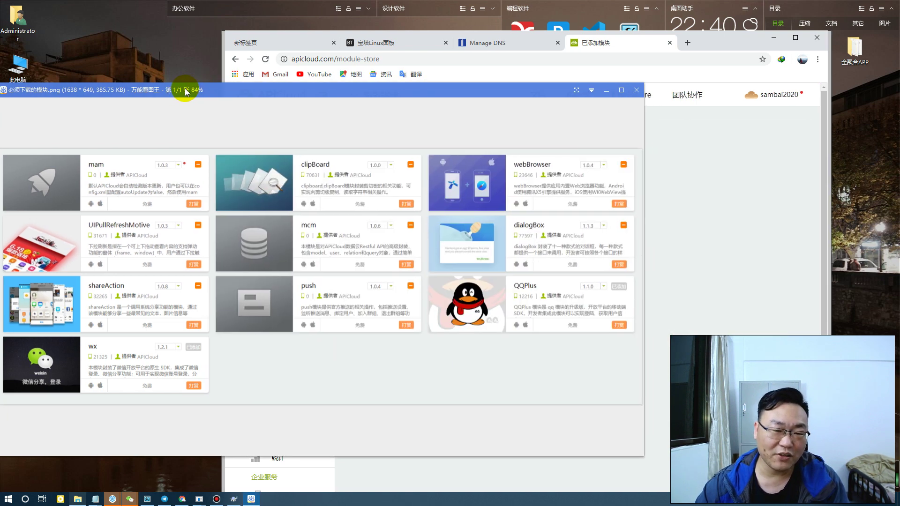
pyautogui.moveTo(316, 96); pyautogui.dragTo(262, 98)
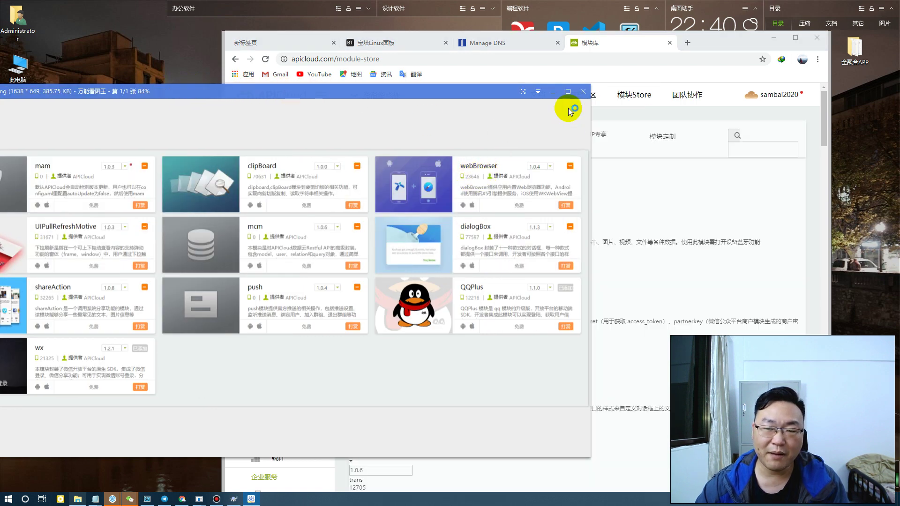
pyautogui.moveTo(719, 47); pyautogui.dragTo(750, 44)
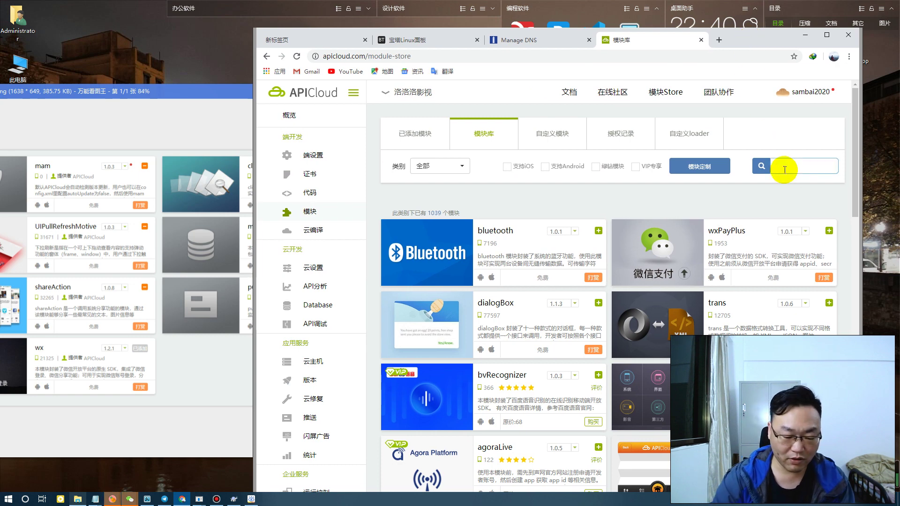
pyautogui.write('webb')
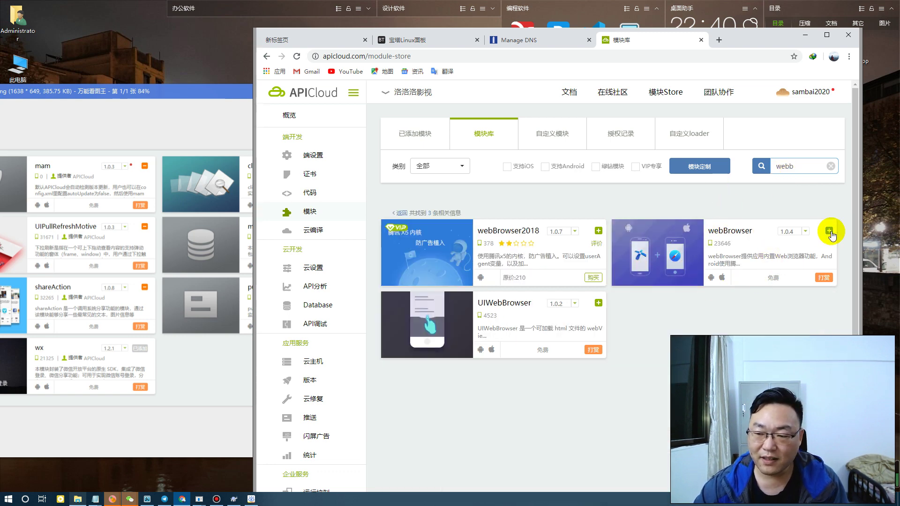
pyautogui.click(829, 230)
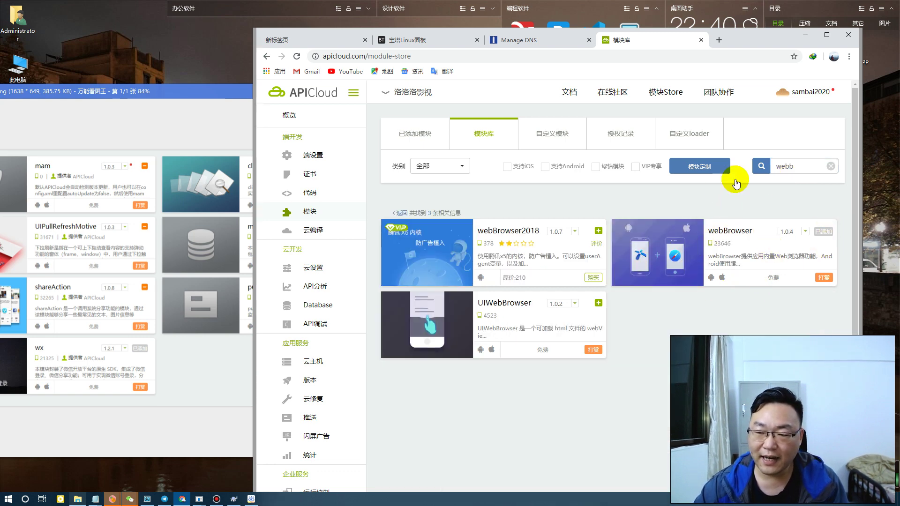
# Search for uipull and add the UIPullRefreshMotive module
pyautogui.doubleClick(784, 167)
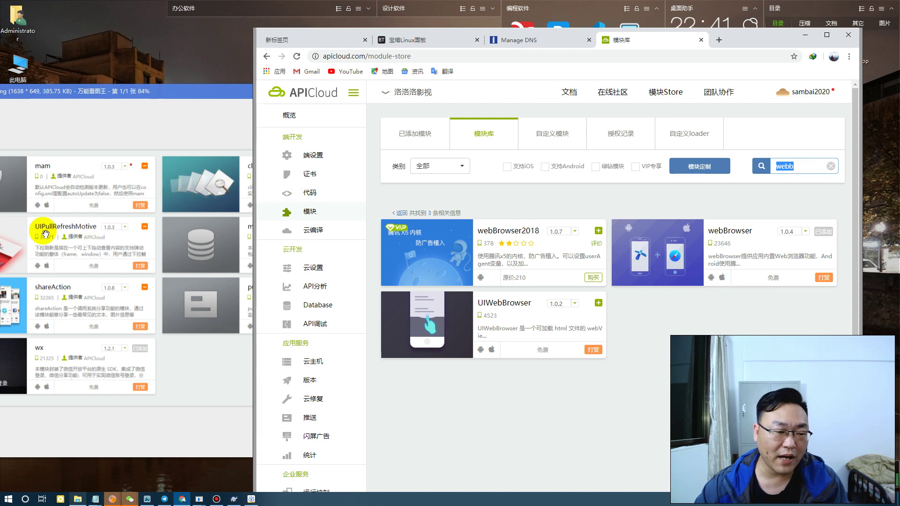
pyautogui.write('uipull')
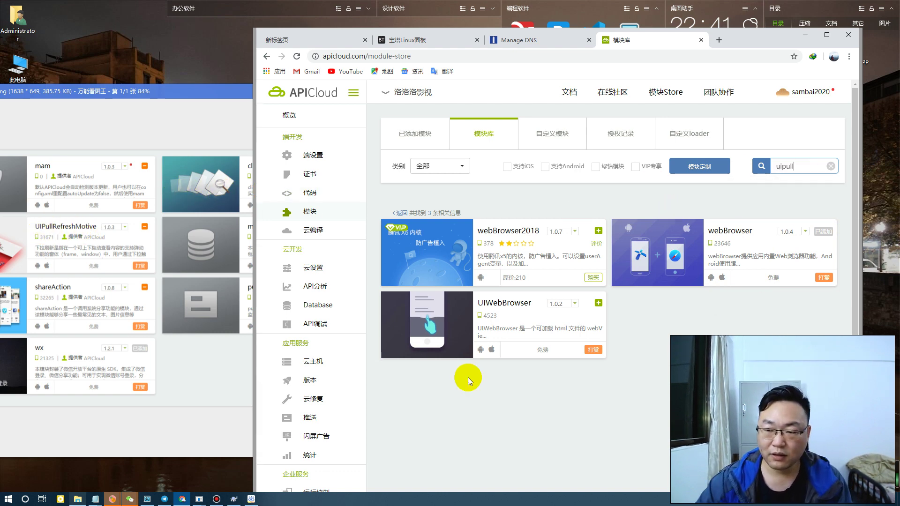
pyautogui.press('Return')
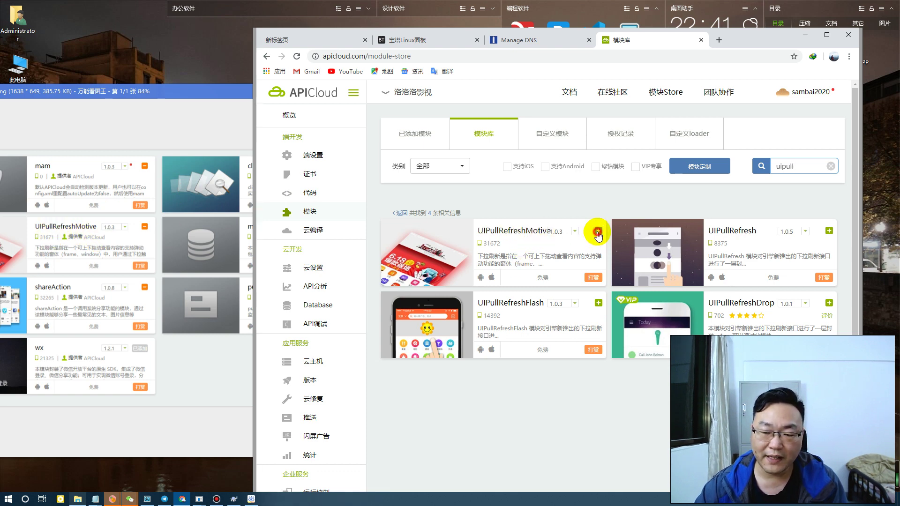
pyautogui.click(601, 232)
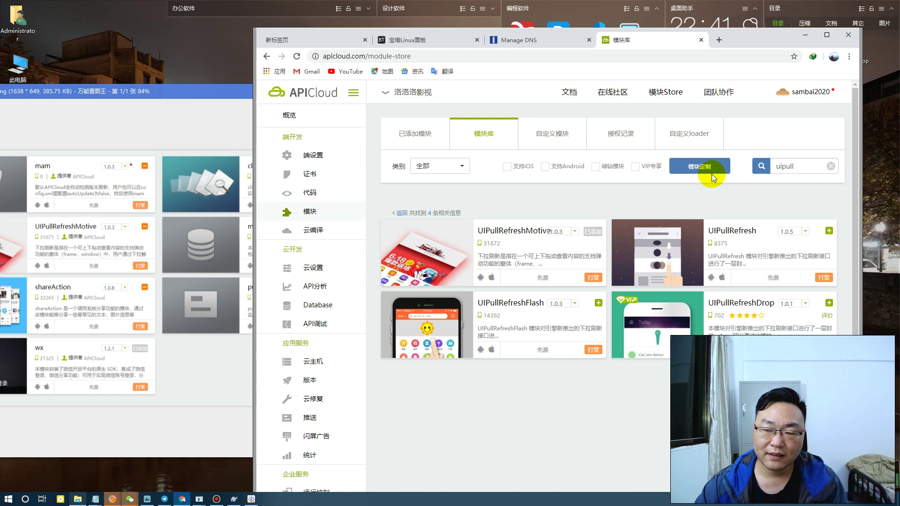
# Check the required-modules image and replace the search term with mcm
pyautogui.doubleClick(801, 169)
pyautogui.click(233, 373)
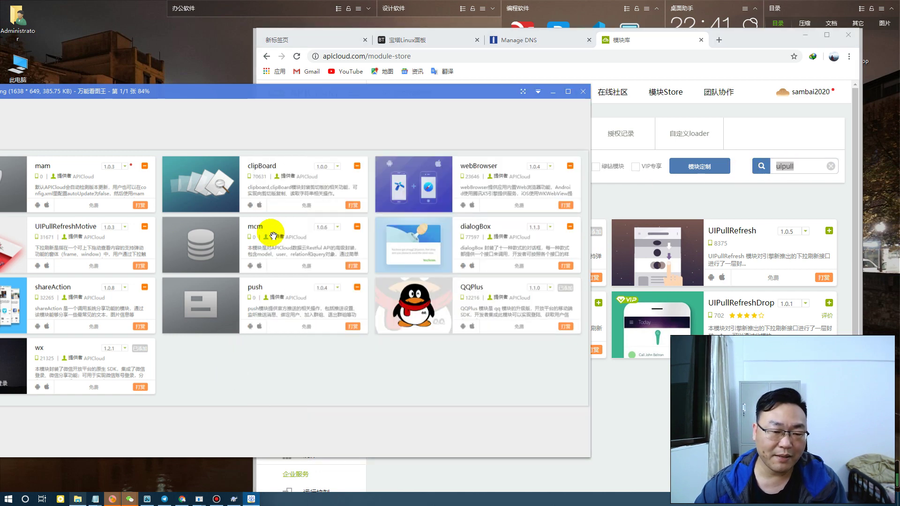
pyautogui.doubleClick(798, 166)
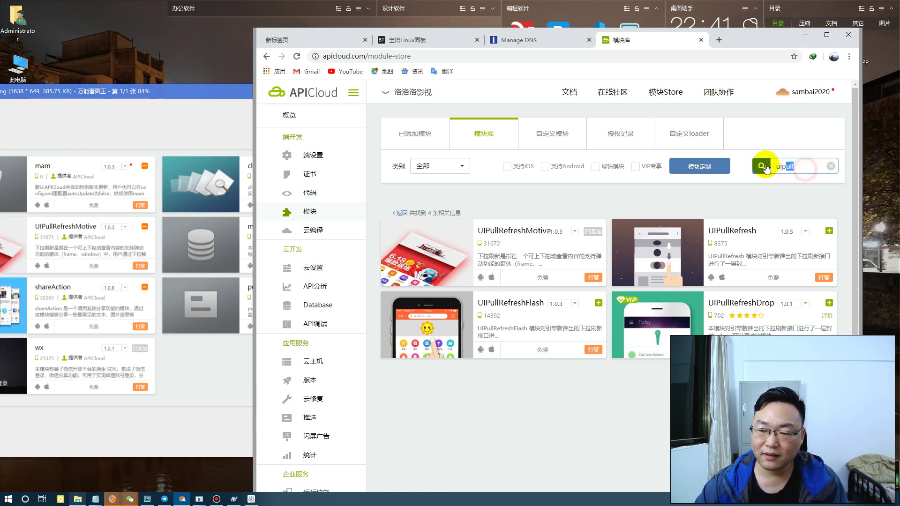
pyautogui.write('mcm')
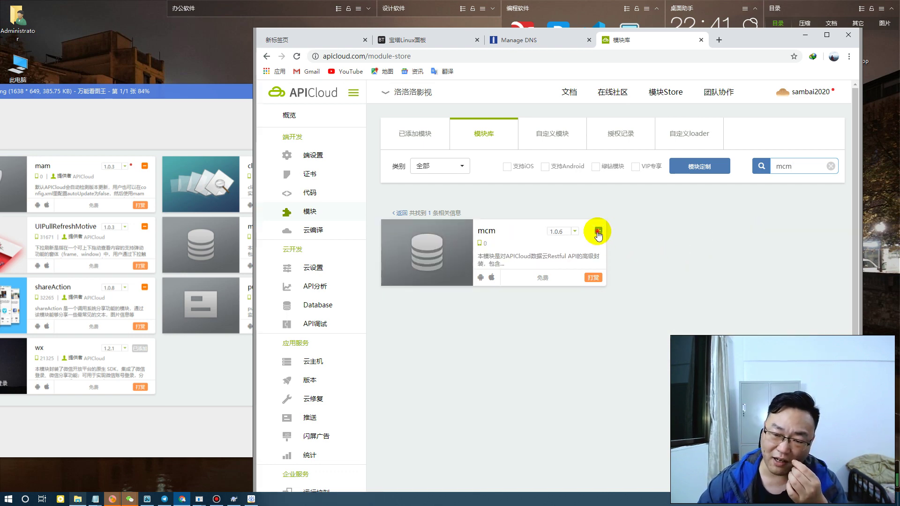
# Add the mcm and dialogBox modules, checking the required-modules list after each
pyautogui.click(598, 232)
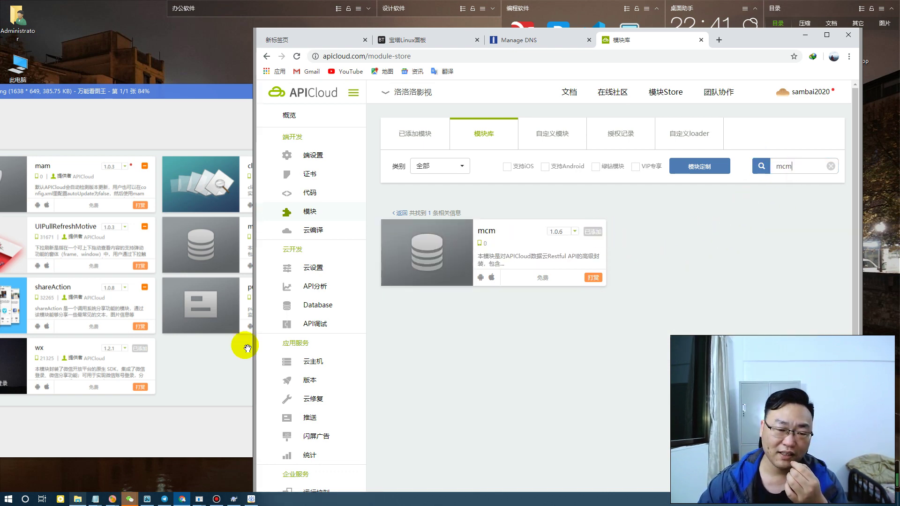
pyautogui.click(238, 374)
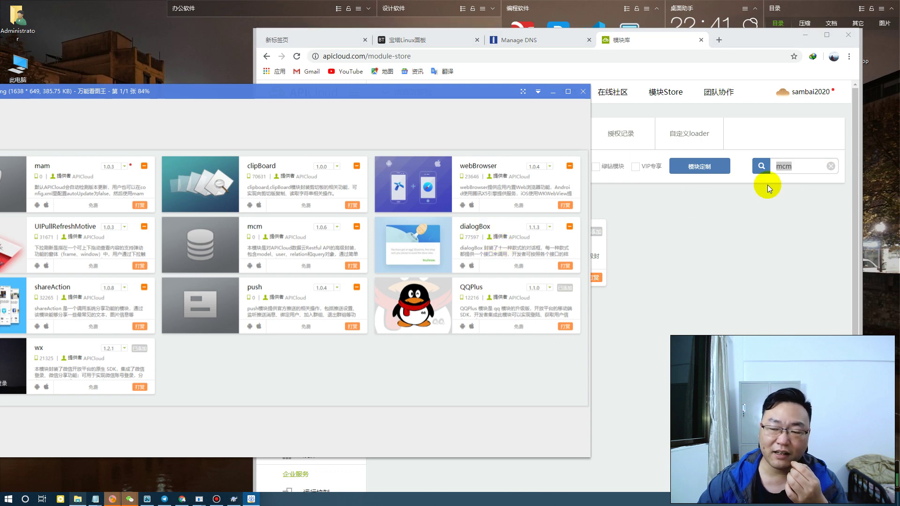
pyautogui.click(800, 163)
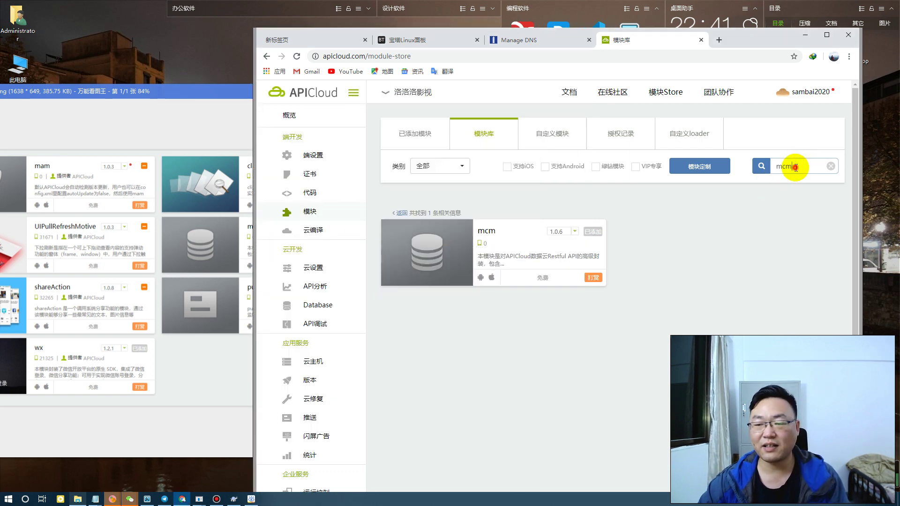
pyautogui.write('dialog')
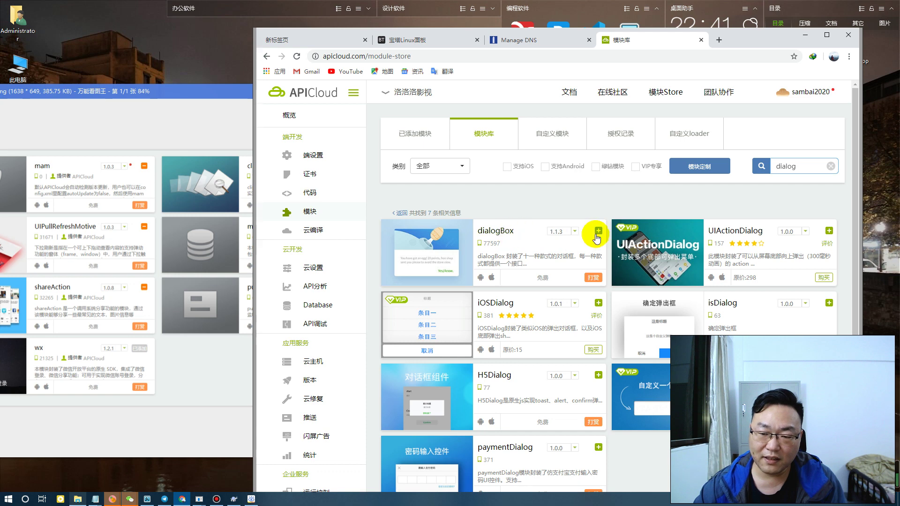
pyautogui.click(598, 232)
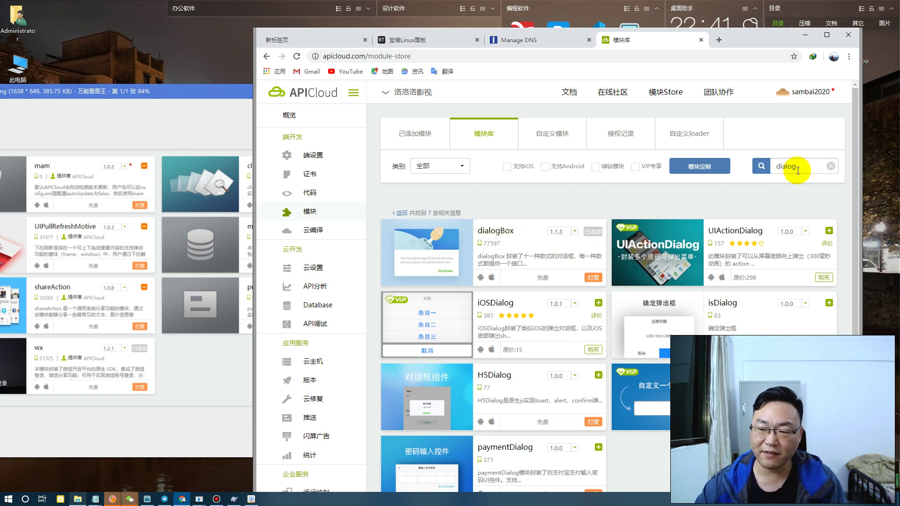
pyautogui.click(217, 371)
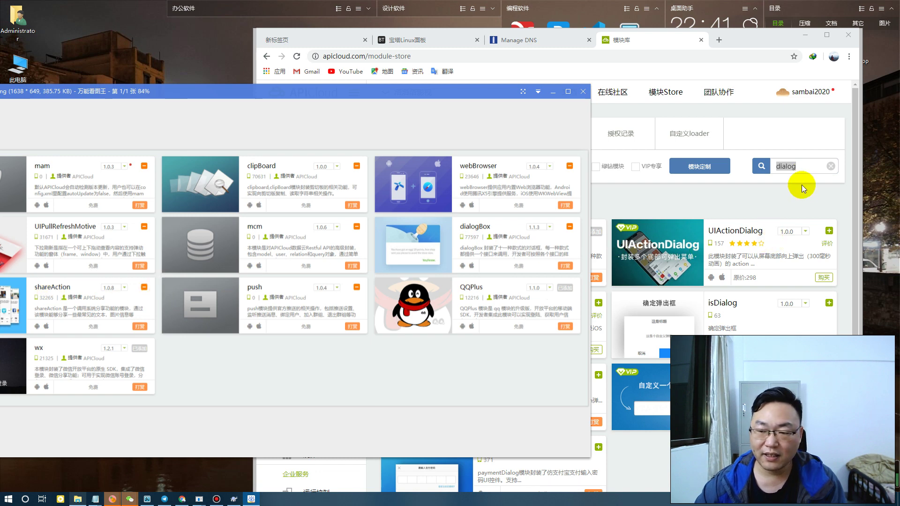
pyautogui.click(801, 167)
# Replace the search term and search for shareaction
pyautogui.click(800, 166)
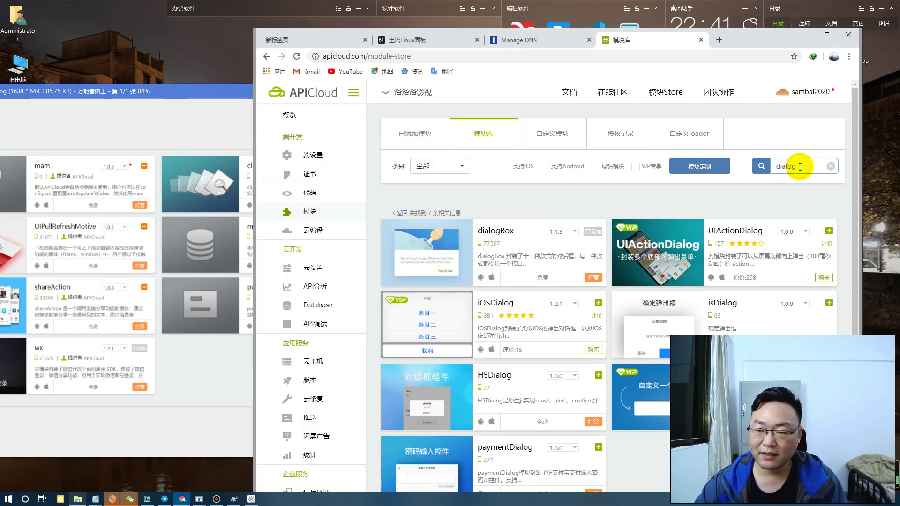
pyautogui.doubleClick(801, 167)
pyautogui.write('sha')
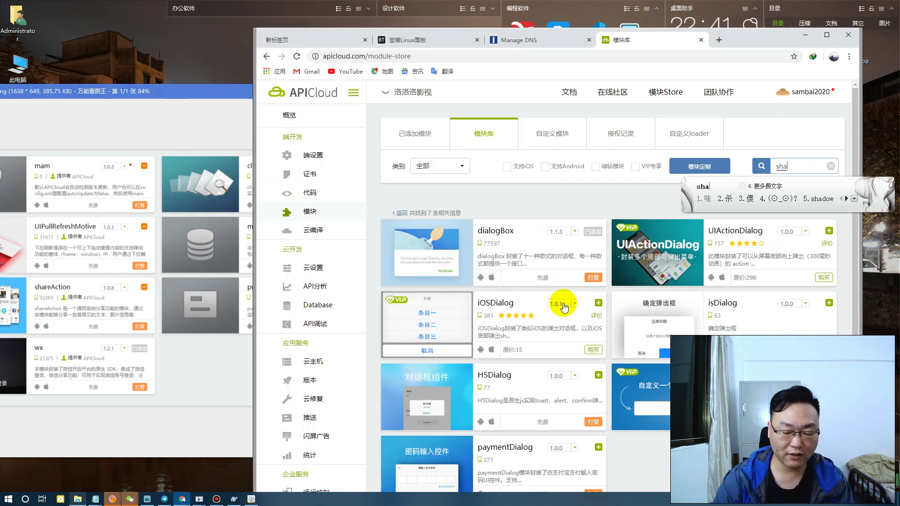
pyautogui.write('re')
pyautogui.press('Return')
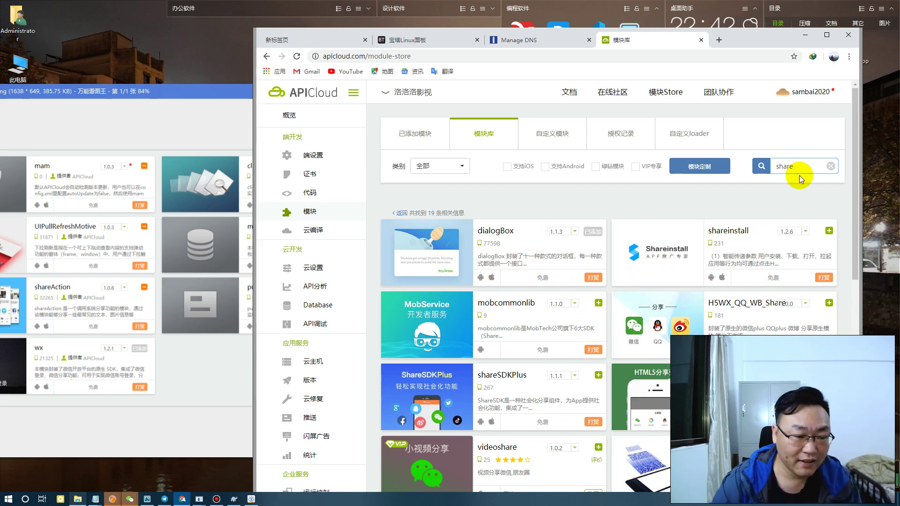
pyautogui.write('a')
pyautogui.write('ction')
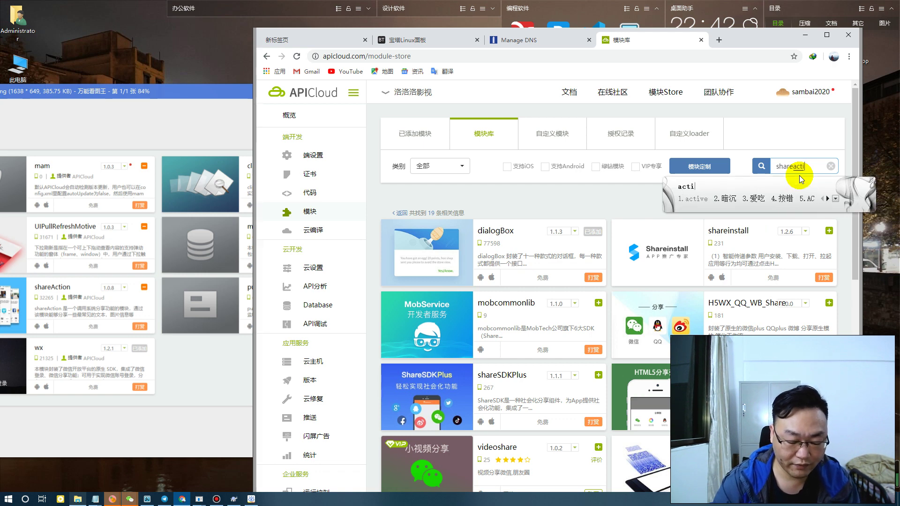
pyautogui.press('Return')
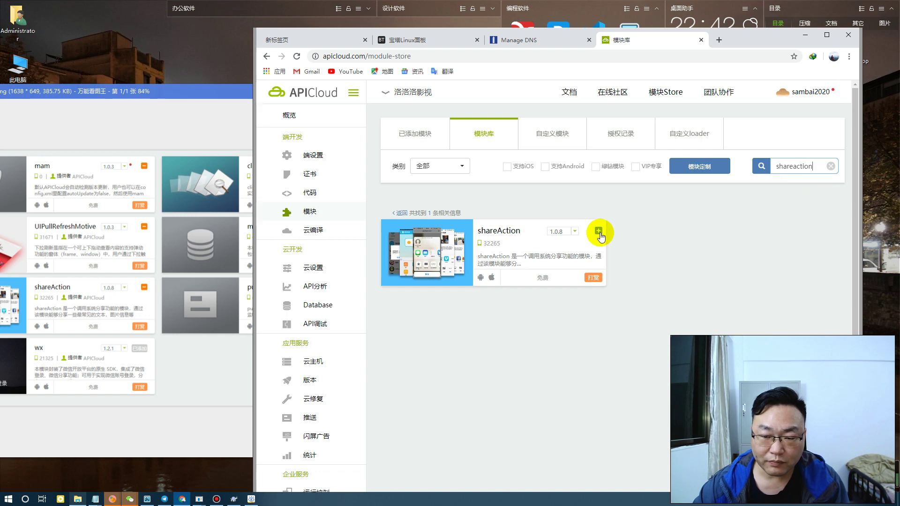
# Add the shareAction module, then enter jpush as the next search term
pyautogui.click(599, 231)
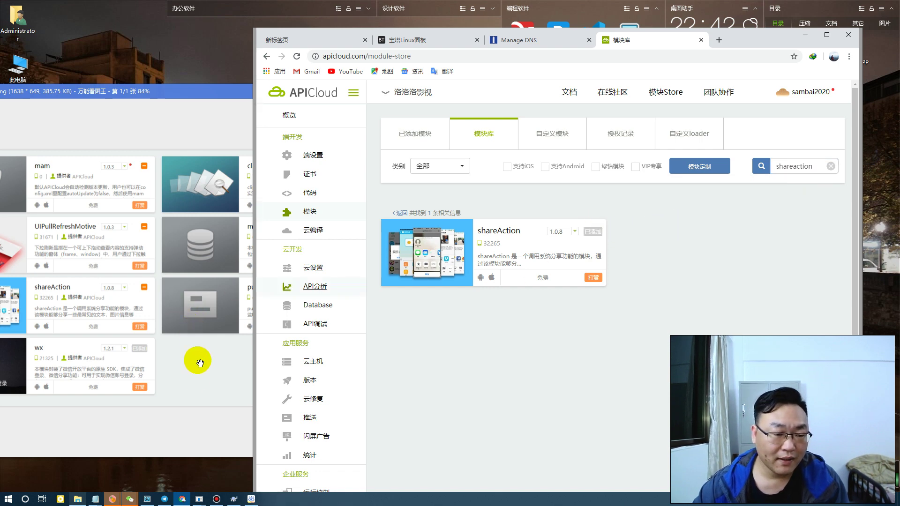
pyautogui.click(198, 380)
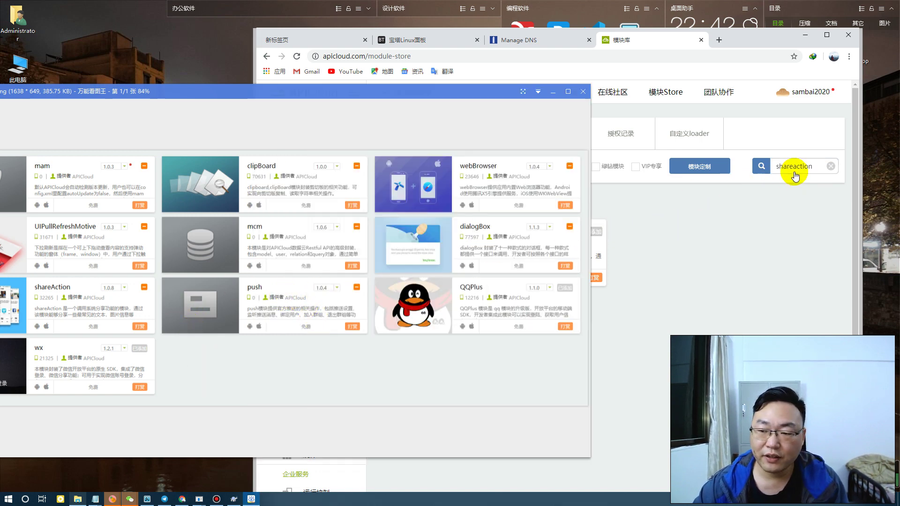
pyautogui.click(811, 166)
pyautogui.click(769, 166)
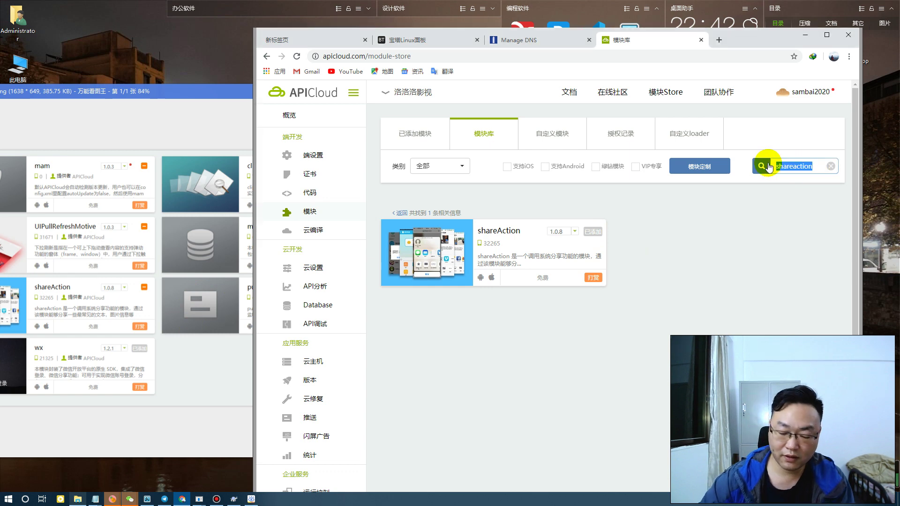
pyautogui.write('jpush')
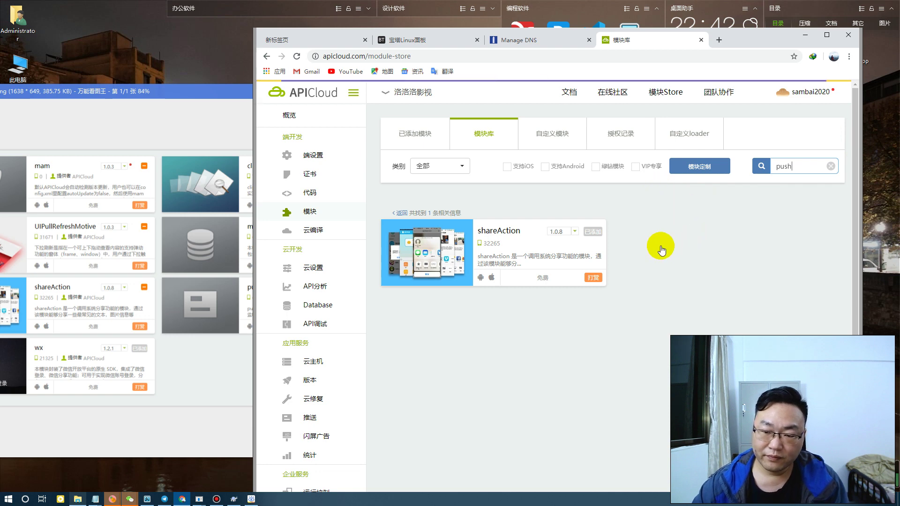
# Run the push search and scroll the results, comparing against the required-modules list
pyautogui.press('Return')
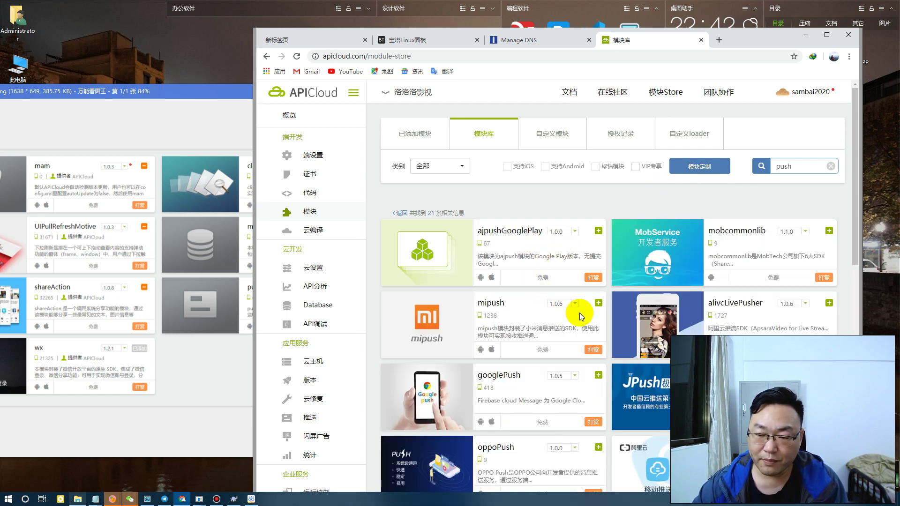
pyautogui.scroll(-3, 783, 345)
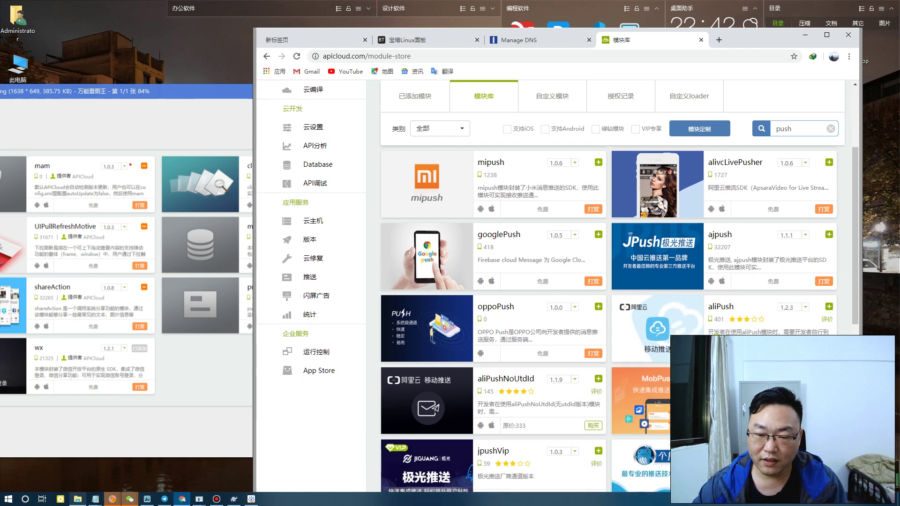
pyautogui.scroll(-1, 582, 338)
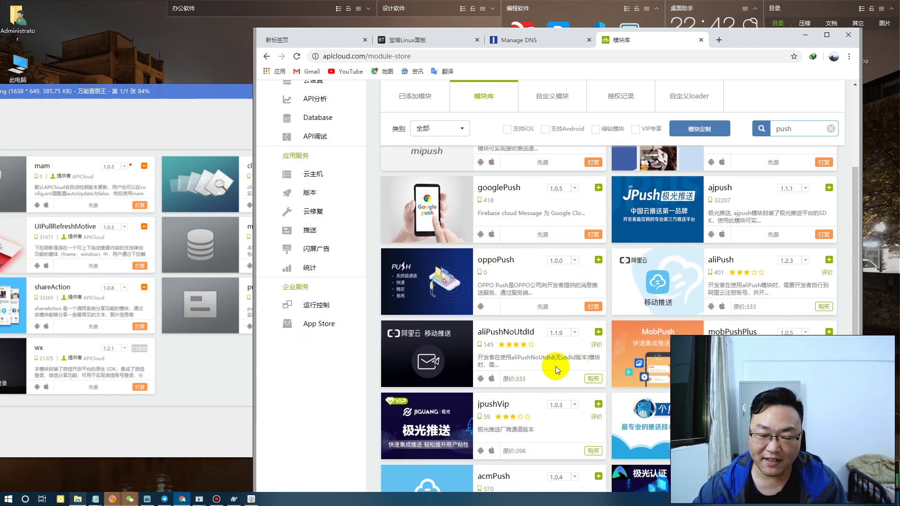
pyautogui.scroll(-1, 618, 361)
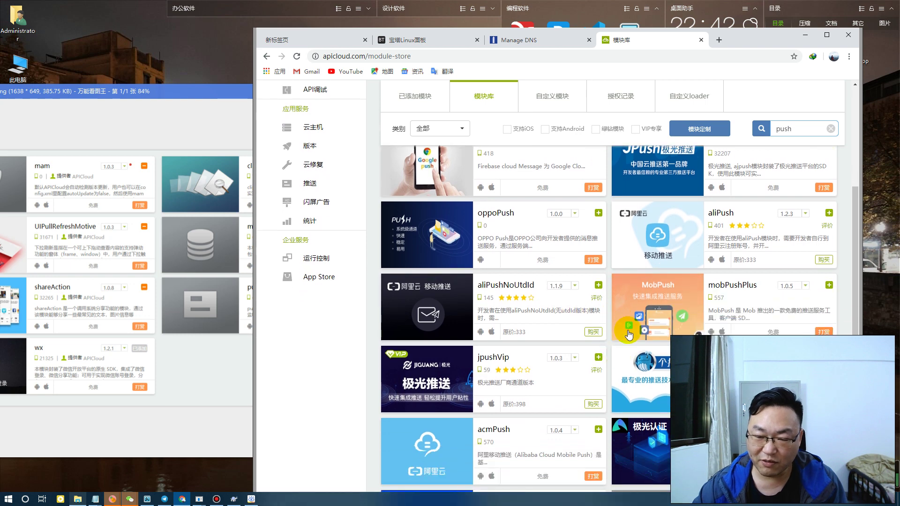
pyautogui.scroll(-2, 630, 315)
pyautogui.scroll(-3, 591, 320)
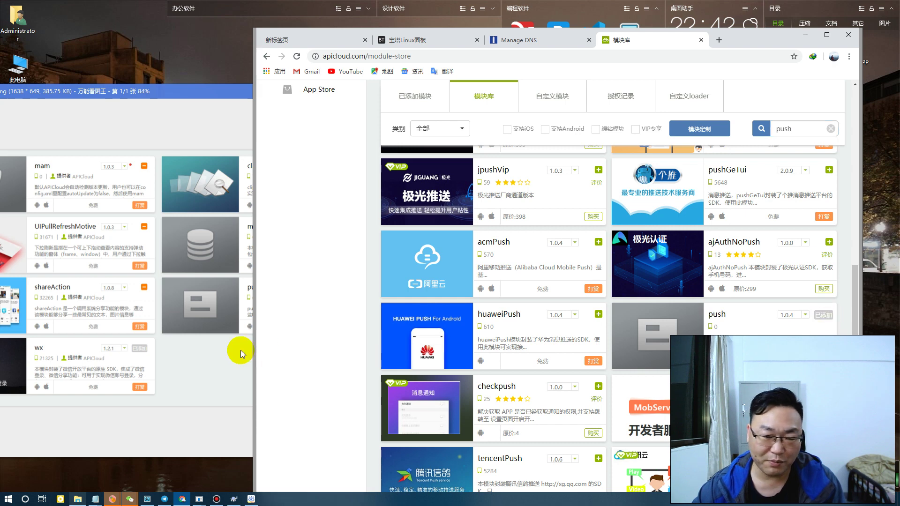
pyautogui.click(193, 368)
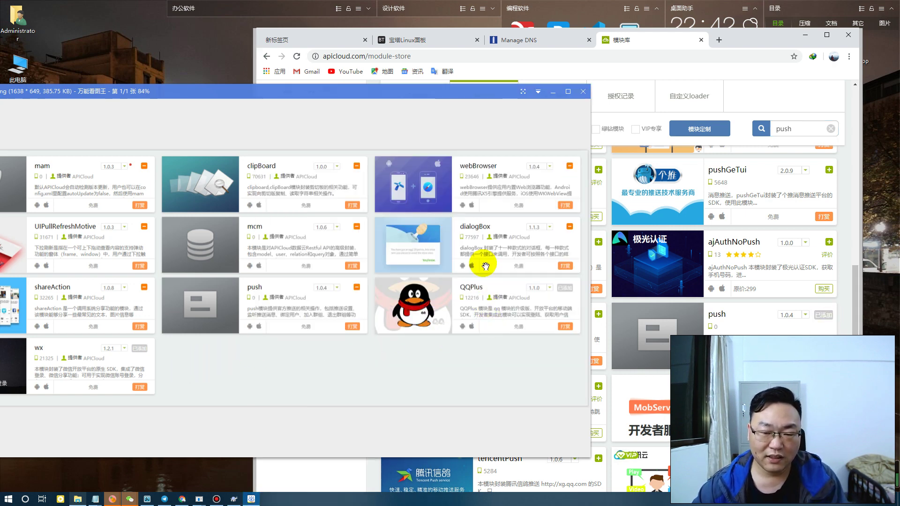
pyautogui.click(631, 64)
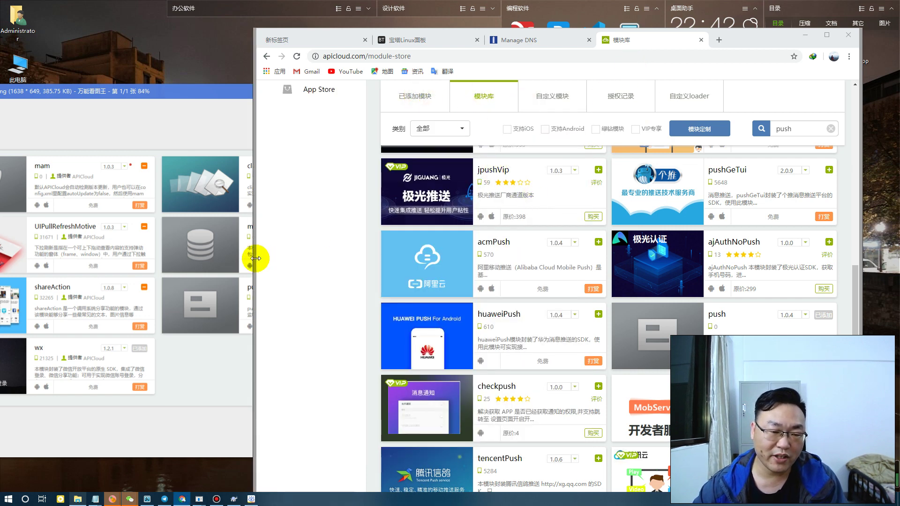
pyautogui.click(211, 373)
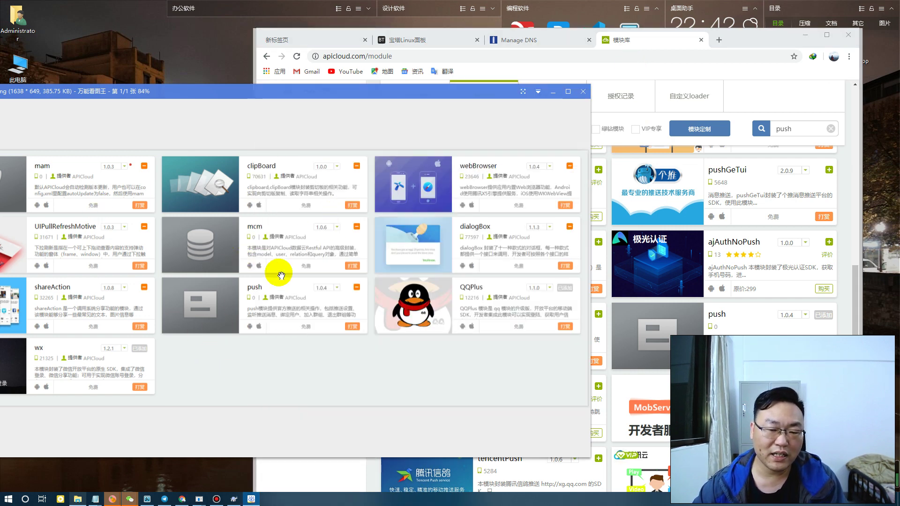
# Show the 已添加模块 added-modules list with the browser maximized
pyautogui.click(655, 67)
pyautogui.click(494, 111)
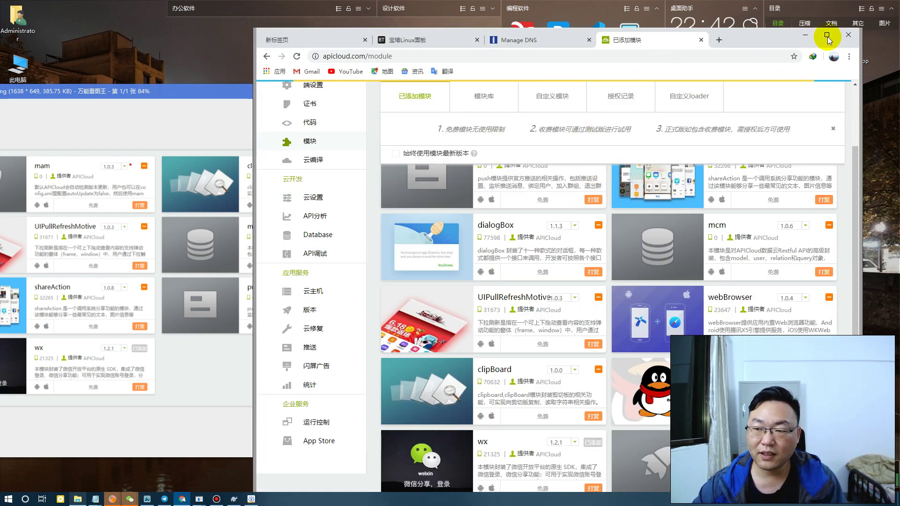
pyautogui.click(827, 36)
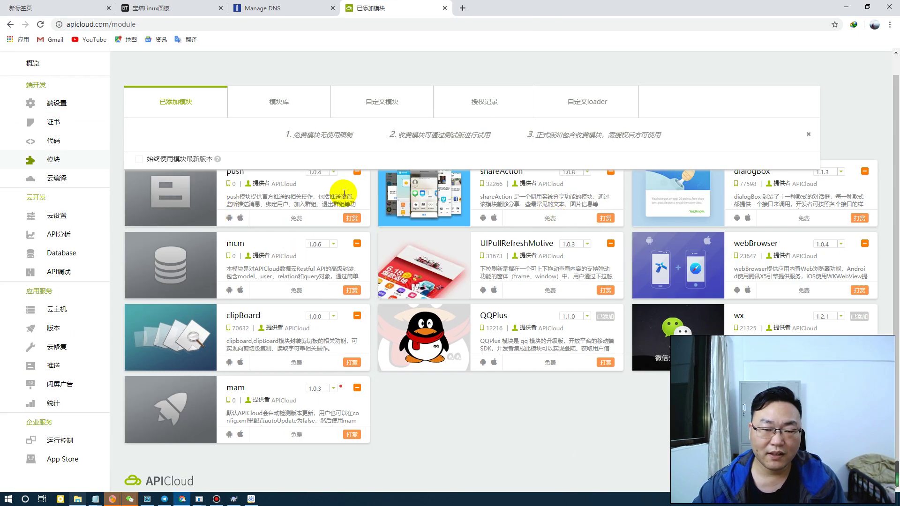
# On the cloud compile page, set the app category to 影音播放 / 视频
pyautogui.click(56, 178)
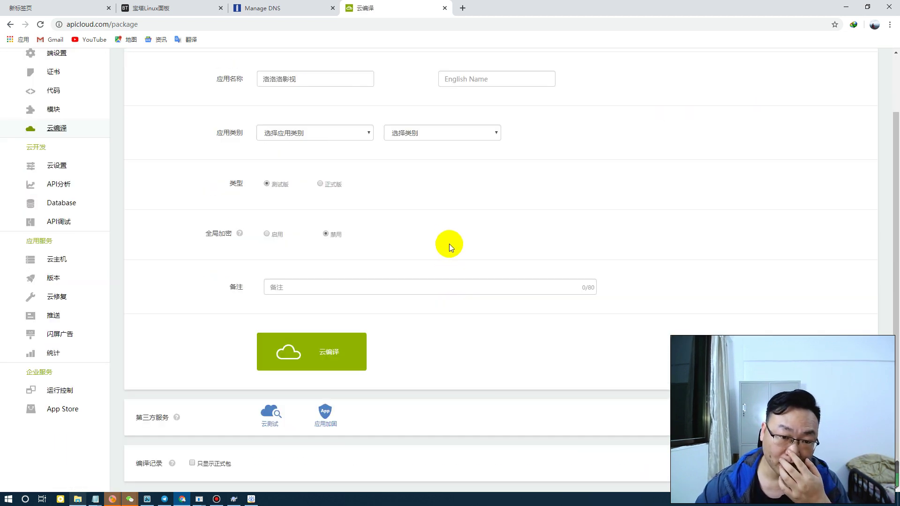
pyautogui.scroll(2, 308, 83)
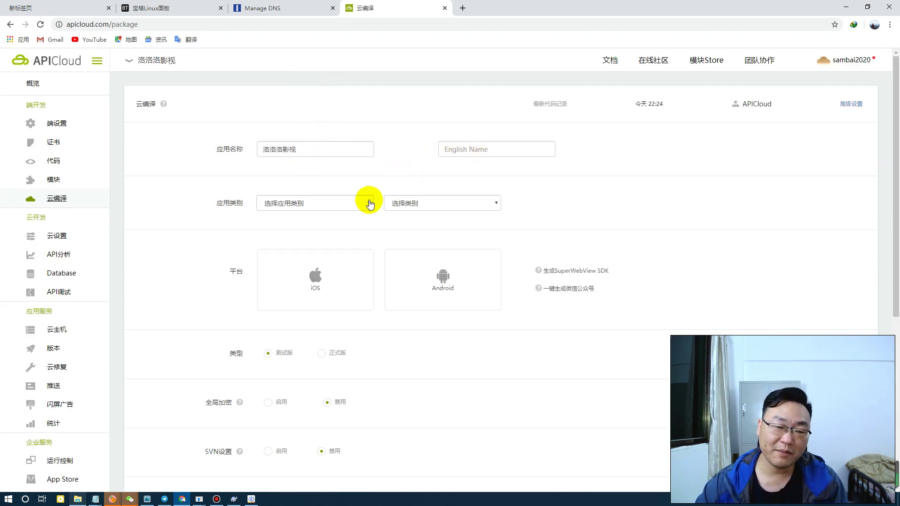
pyautogui.click(354, 205)
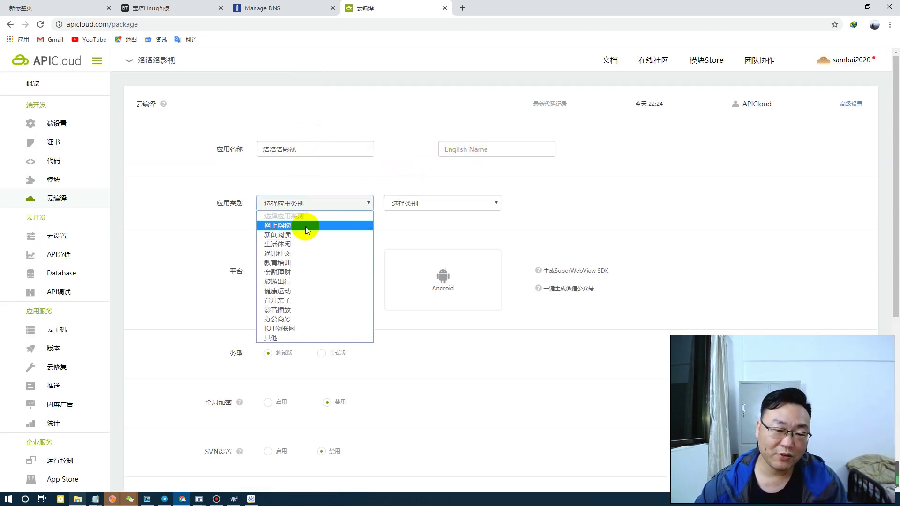
pyautogui.click(279, 310)
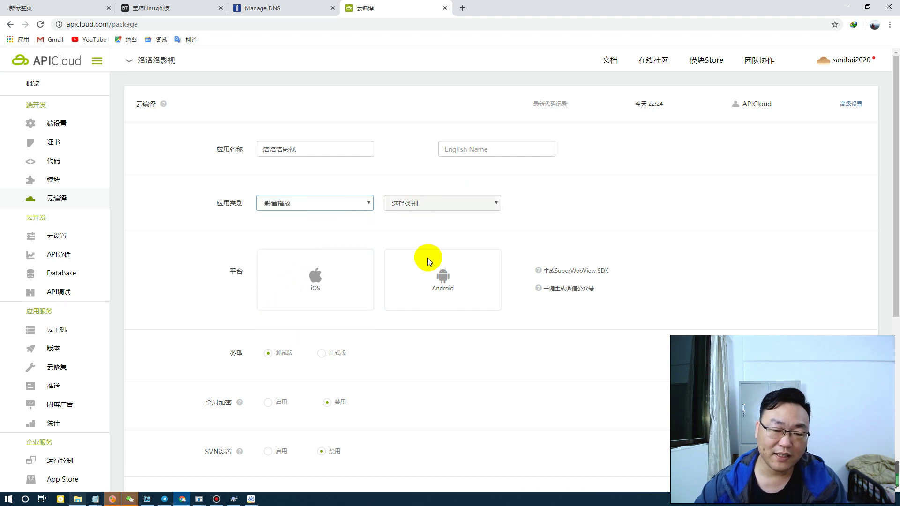
pyautogui.click(426, 204)
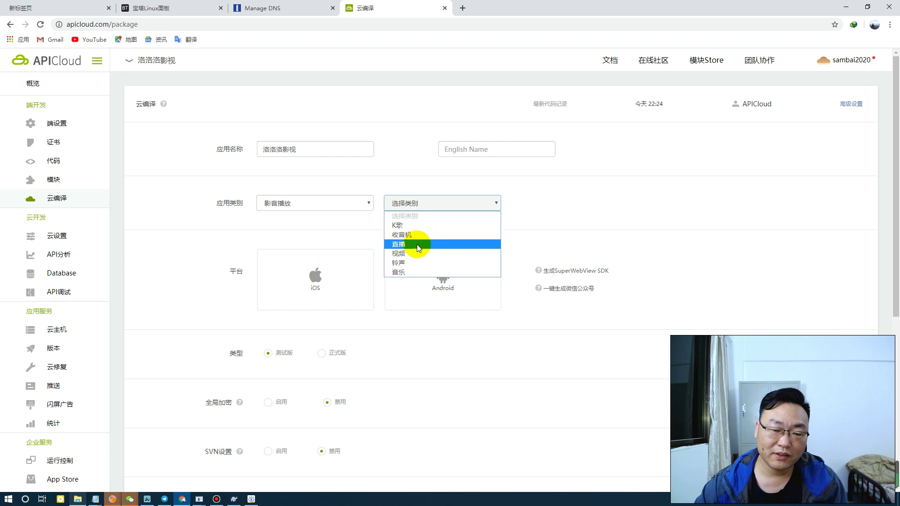
pyautogui.click(414, 253)
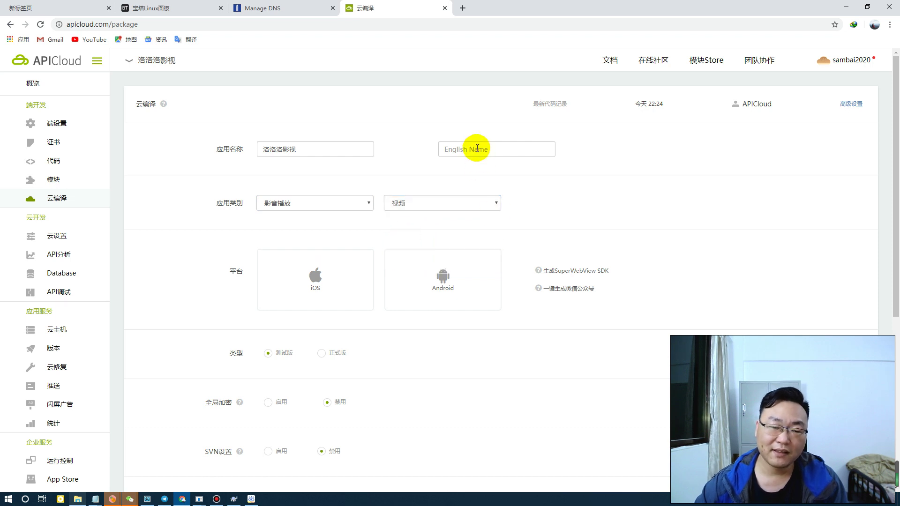
# Enter luoluoluo as the English name and select the Android platform
pyautogui.write('luoluo')
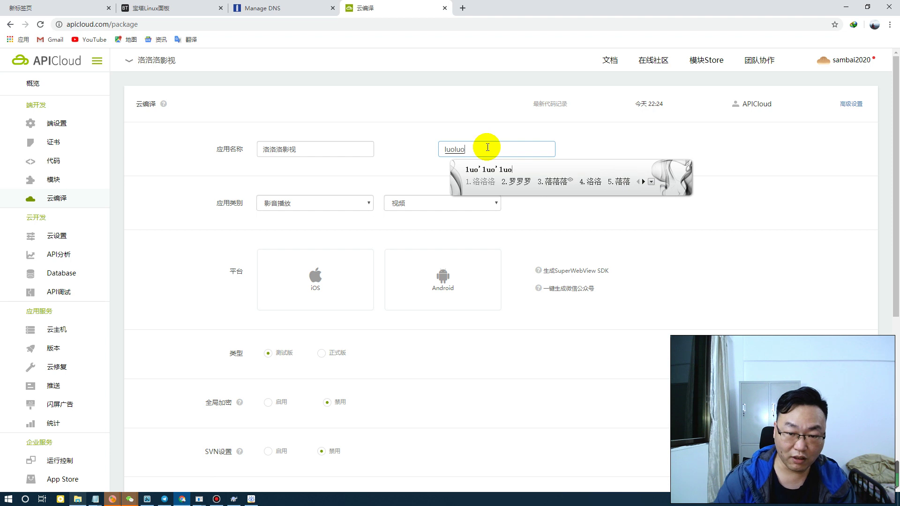
pyautogui.press('Return')
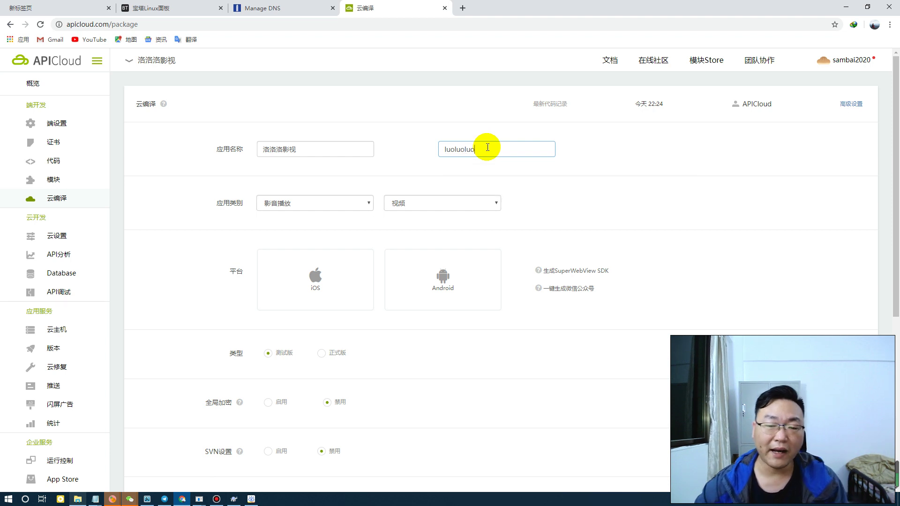
pyautogui.click(527, 195)
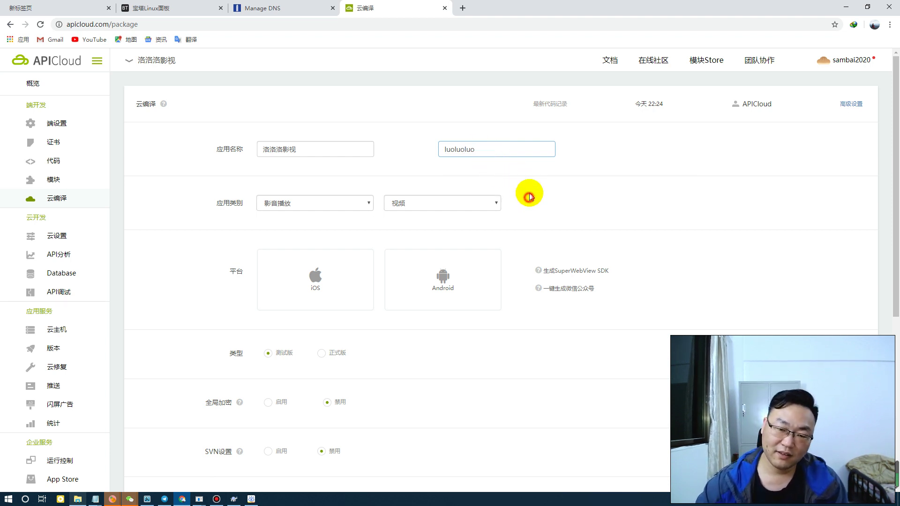
pyautogui.click(436, 268)
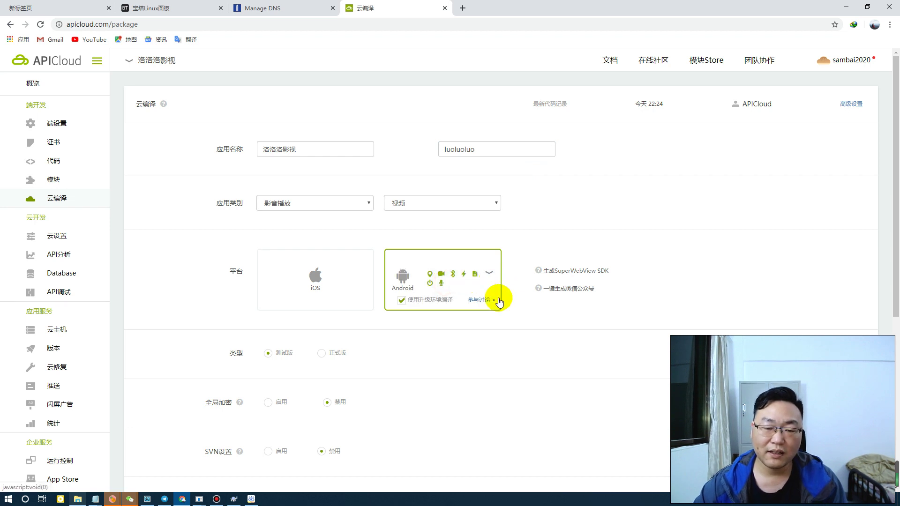
pyautogui.scroll(-2, 506, 306)
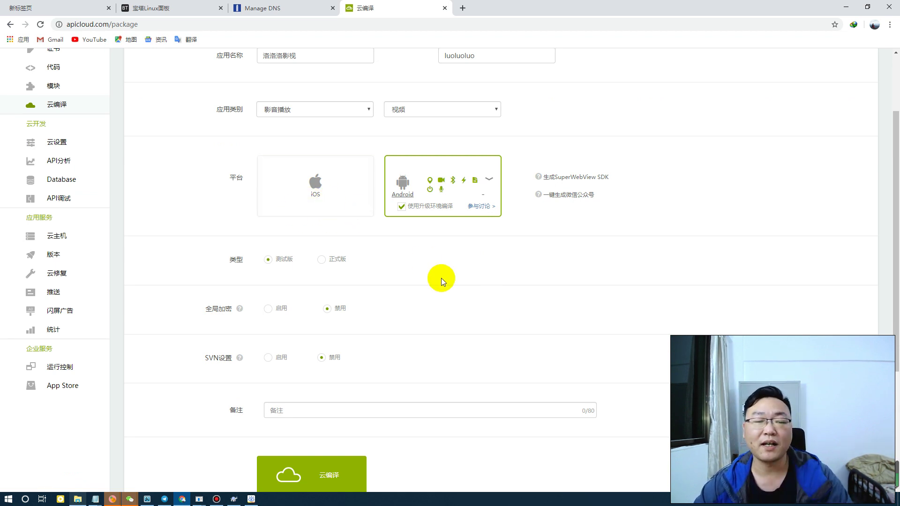
# Choose the 正式版 build type and leave 全局加密 set to 禁用
pyautogui.click(334, 257)
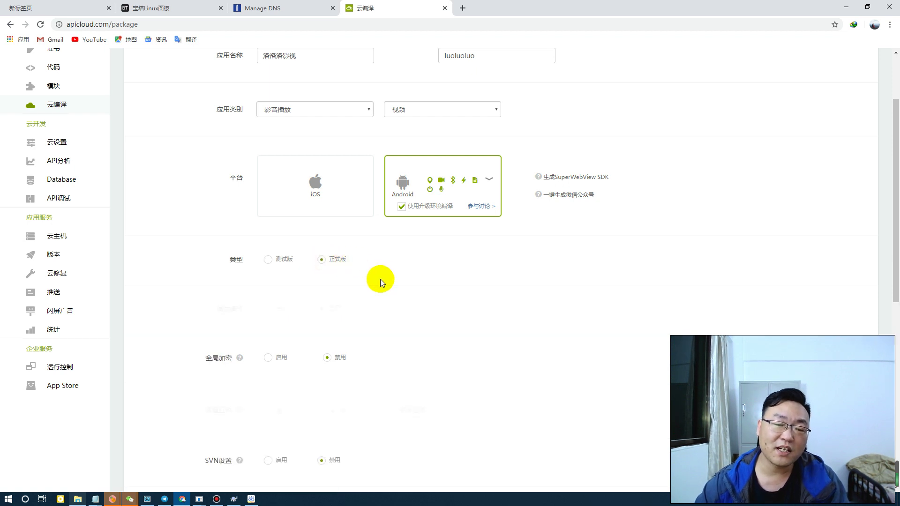
pyautogui.scroll(-1, 384, 271)
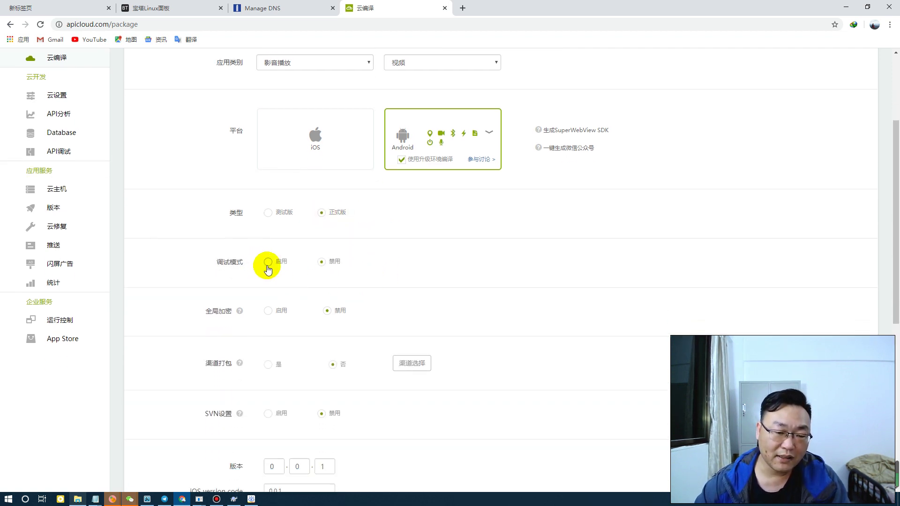
pyautogui.scroll(-1, 326, 281)
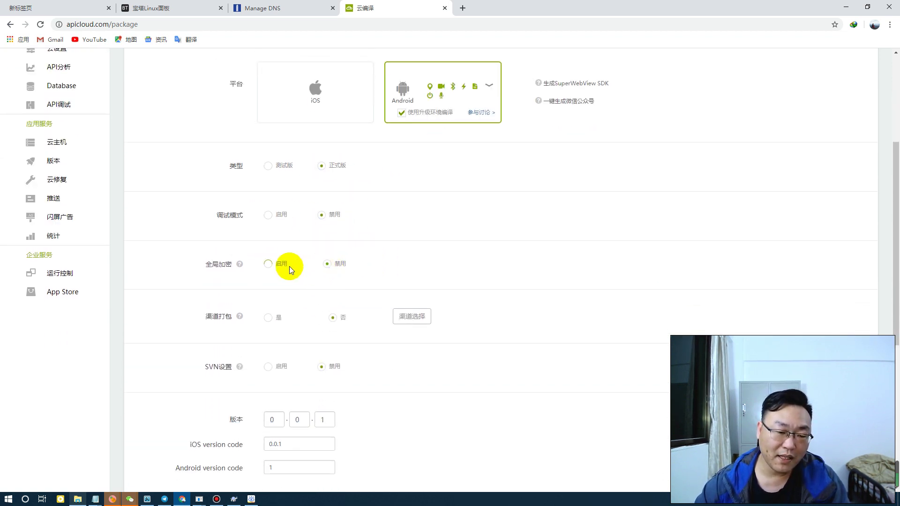
pyautogui.click(274, 267)
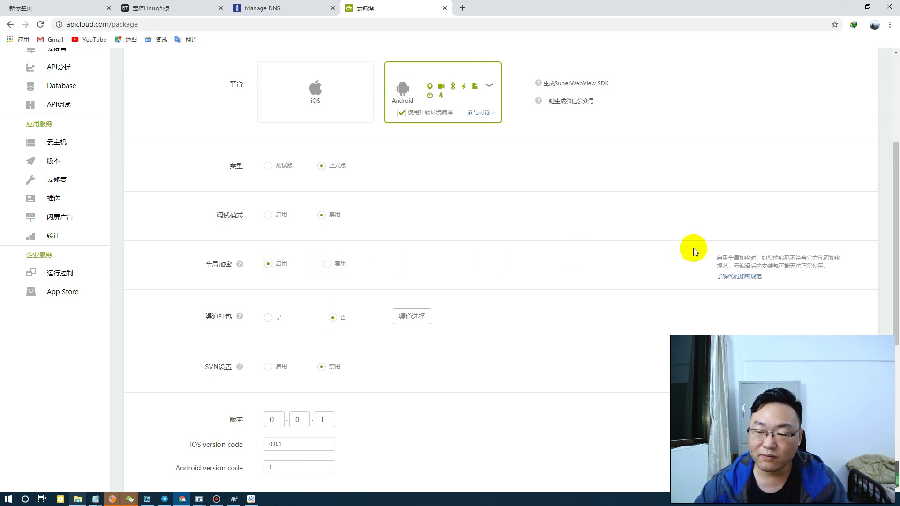
pyautogui.moveTo(747, 258); pyautogui.dragTo(830, 266)
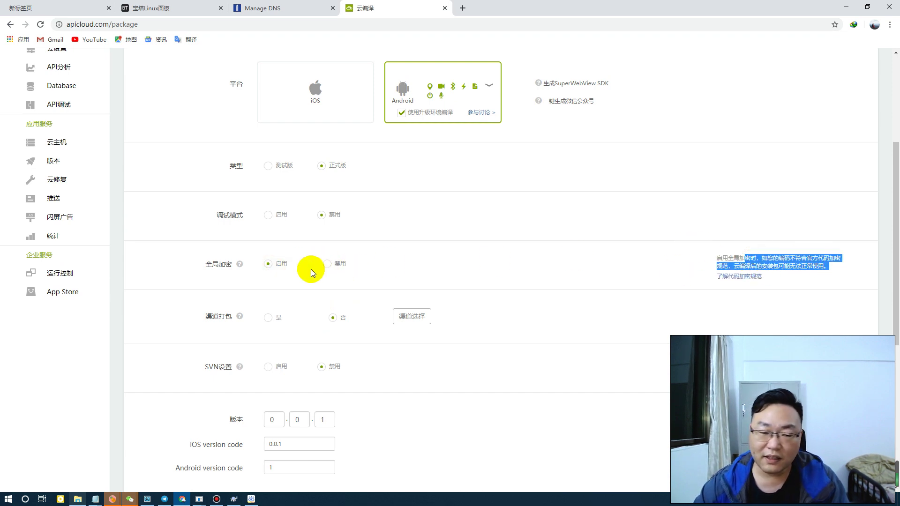
pyautogui.click(328, 266)
# Scroll down to the version fields and start editing the version number
pyautogui.scroll(-2, 356, 249)
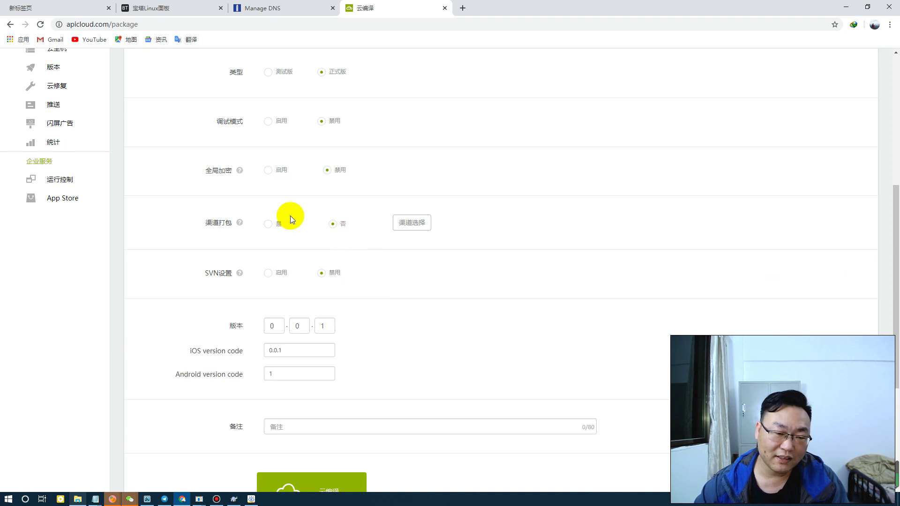
pyautogui.scroll(-2, 334, 280)
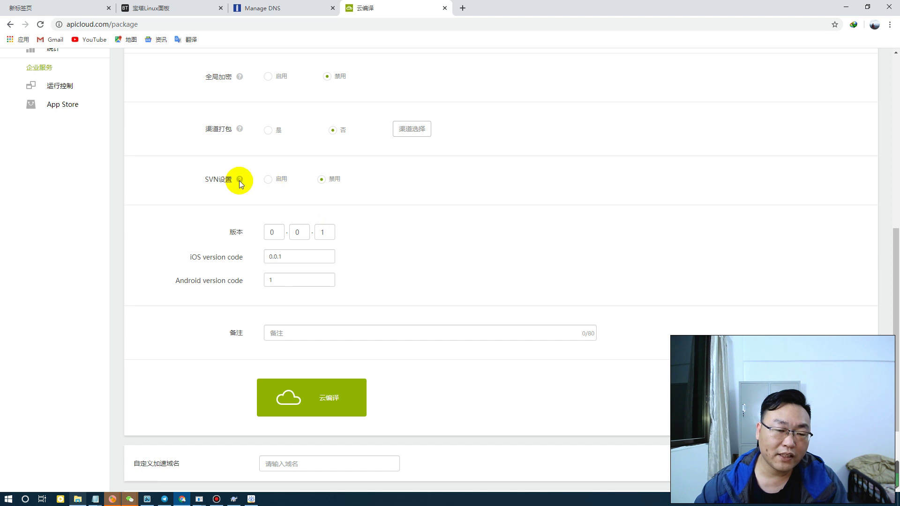
pyautogui.moveTo(239, 181)
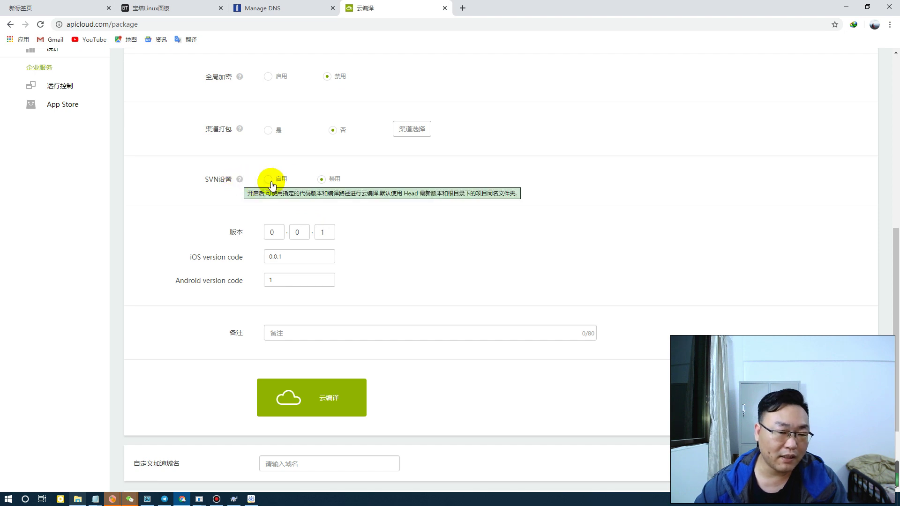
pyautogui.click(275, 233)
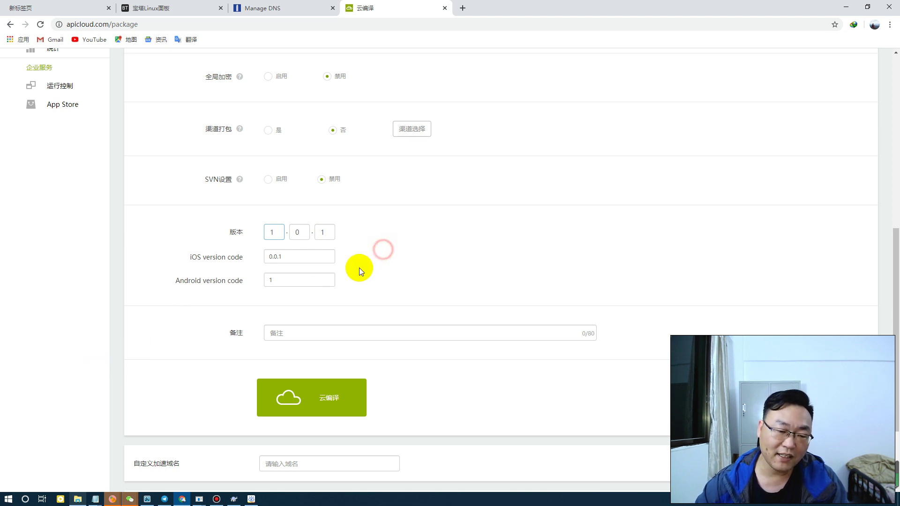
# Set the version to 1.0.1, clear the iOS version code, and keep Android version code 1
pyautogui.moveTo(301, 257); pyautogui.dragTo(262, 257)
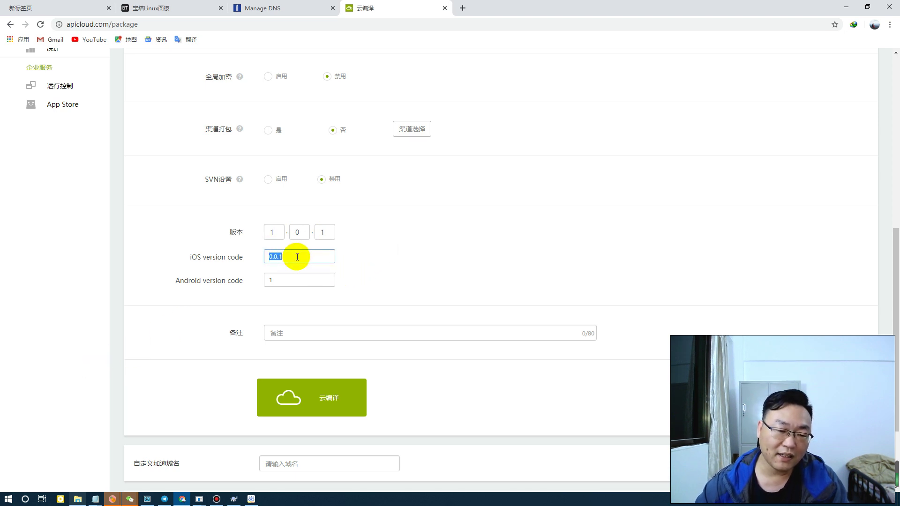
pyautogui.moveTo(287, 279); pyautogui.dragTo(265, 281)
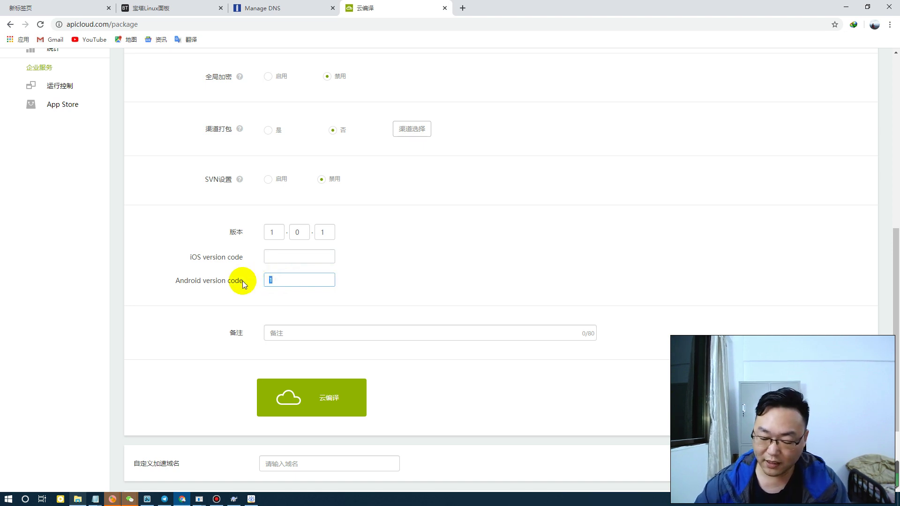
pyautogui.write('1.0.1')
pyautogui.click(439, 192)
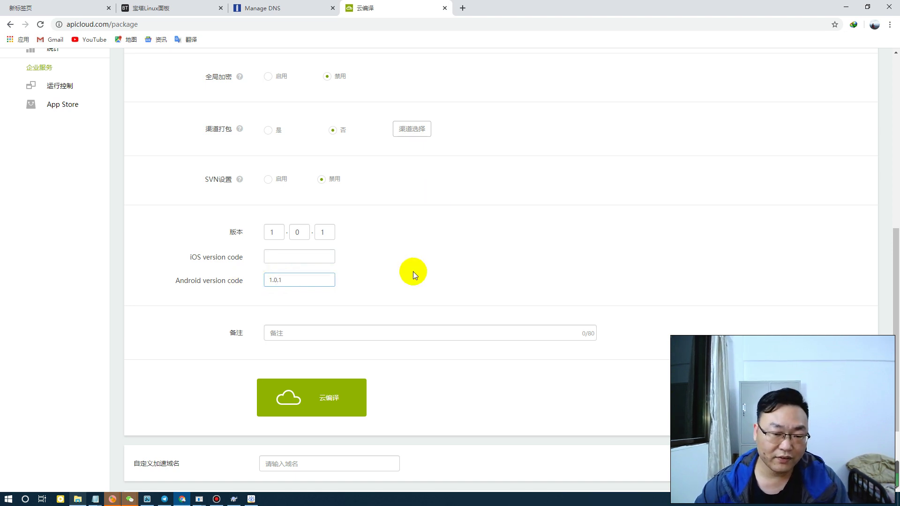
pyautogui.click(305, 282)
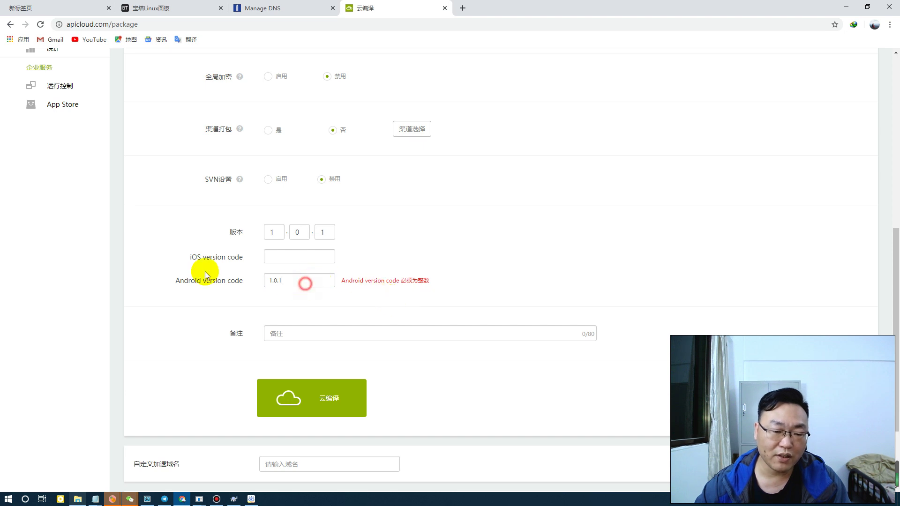
pyautogui.click(365, 307)
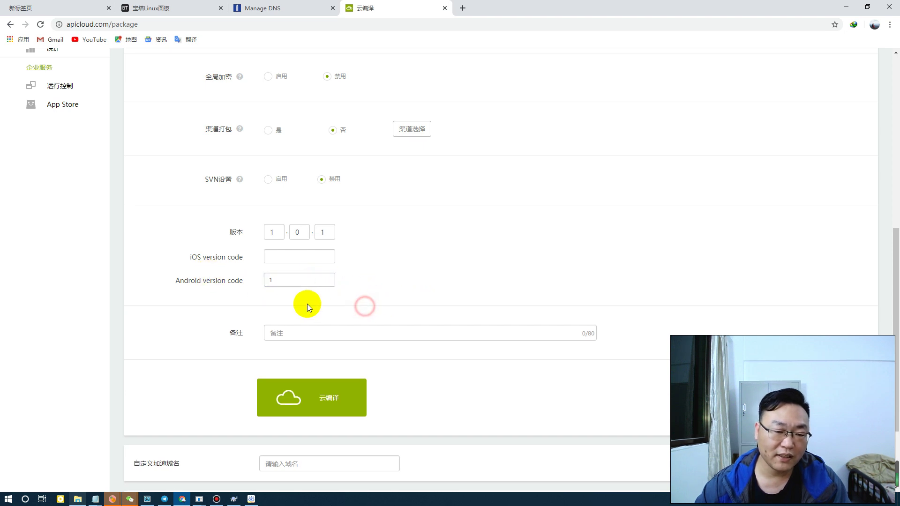
# Enter the remark 很好看的各种VIP in the 备注 field
pyautogui.click(304, 331)
pyautogui.write('很好看')
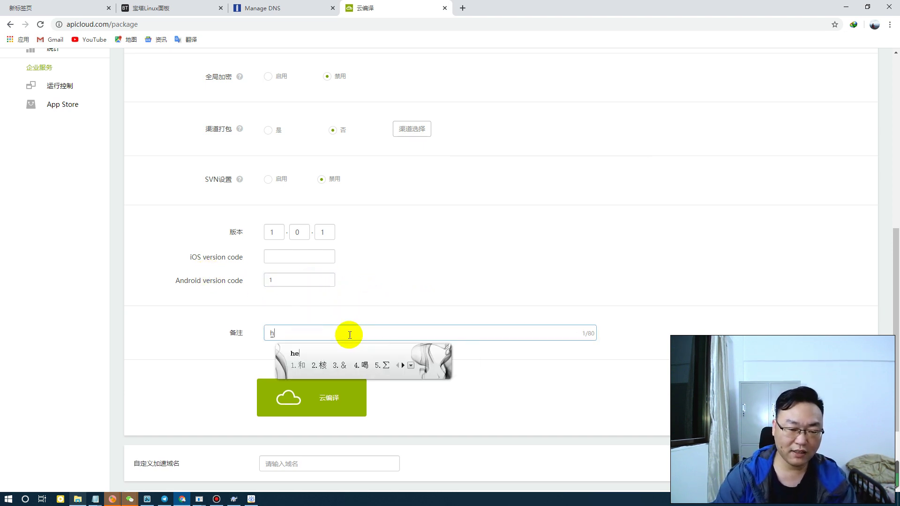
pyautogui.write('的gezhon')
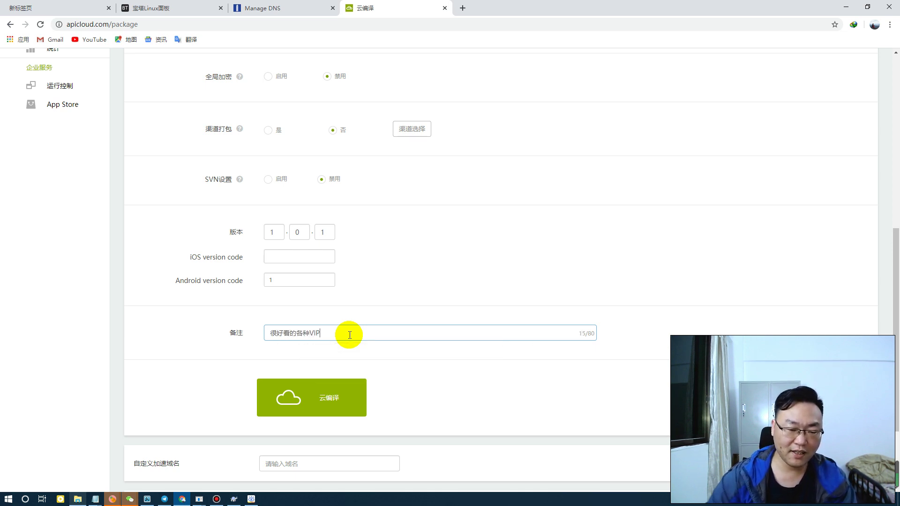
pyautogui.click(488, 391)
pyautogui.scroll(-3, 477, 319)
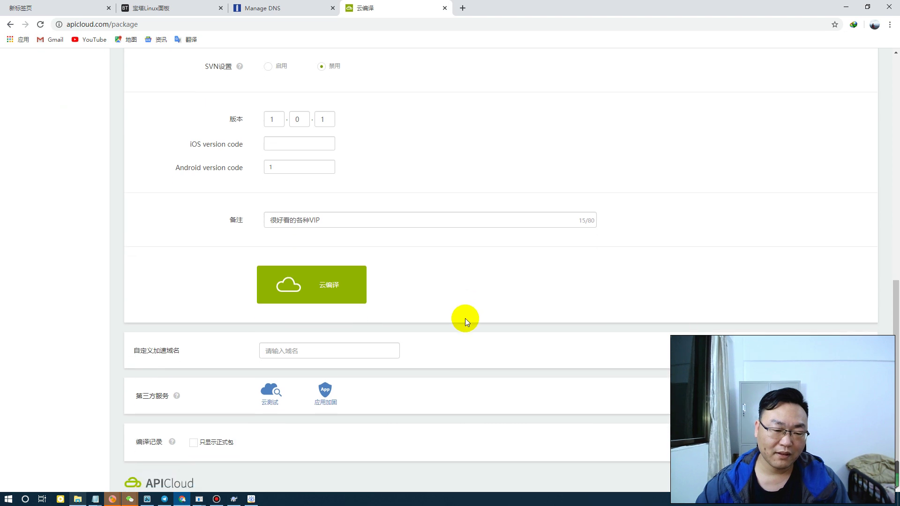
# Fill the iOS version code with 1 and start the 云编译 cloud build, watching the countdown
pyautogui.click(319, 288)
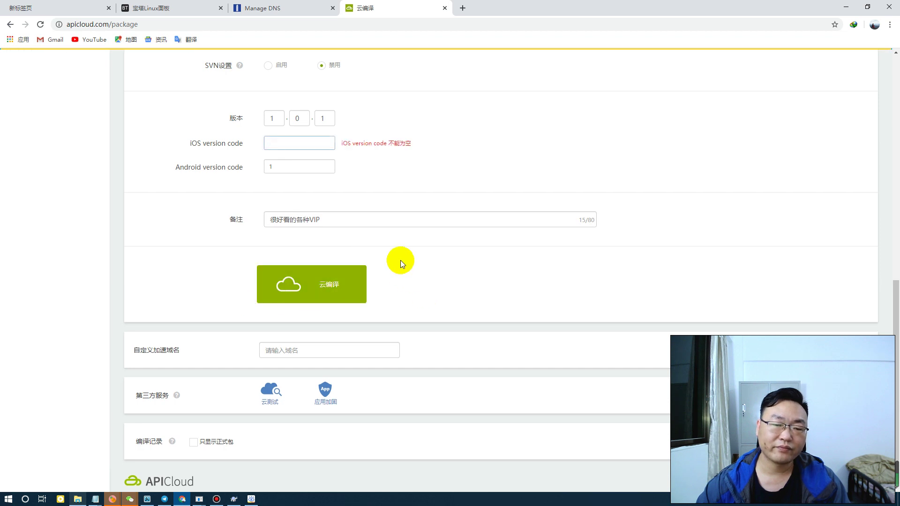
pyautogui.click(306, 142)
pyautogui.write('1')
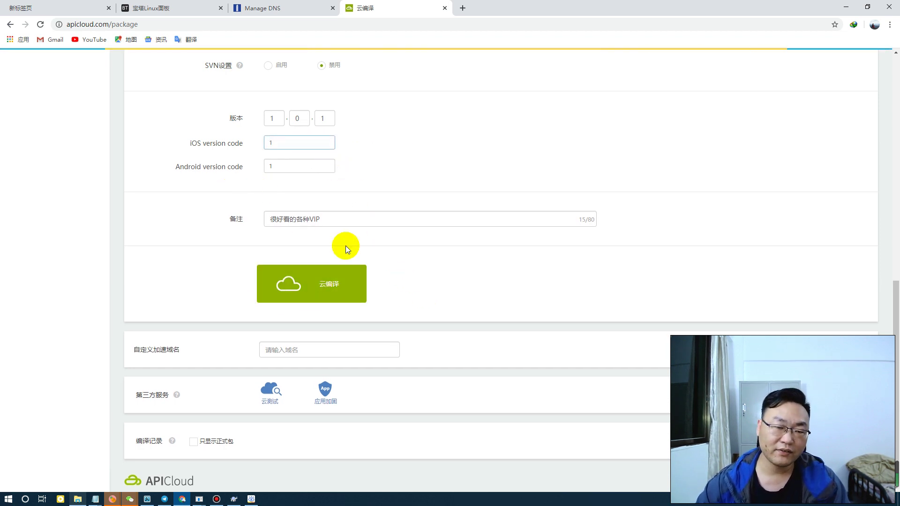
pyautogui.doubleClick(270, 143)
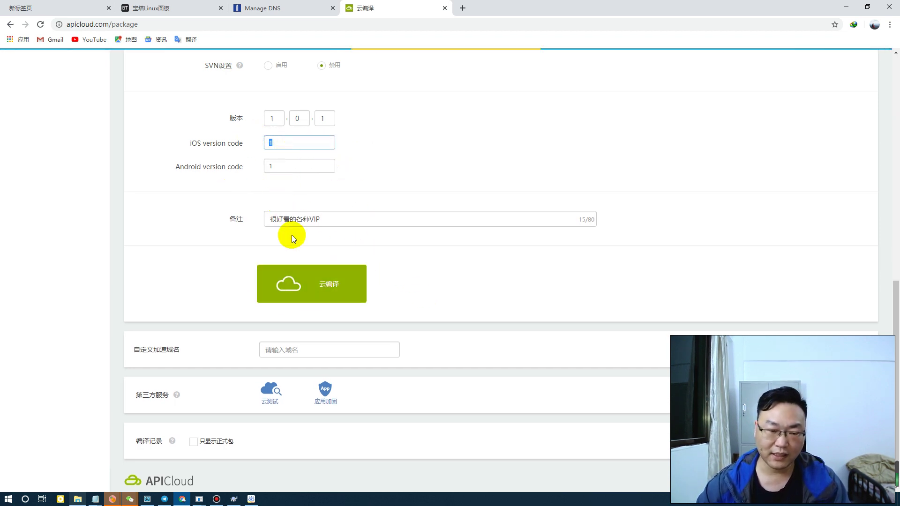
pyautogui.click(364, 284)
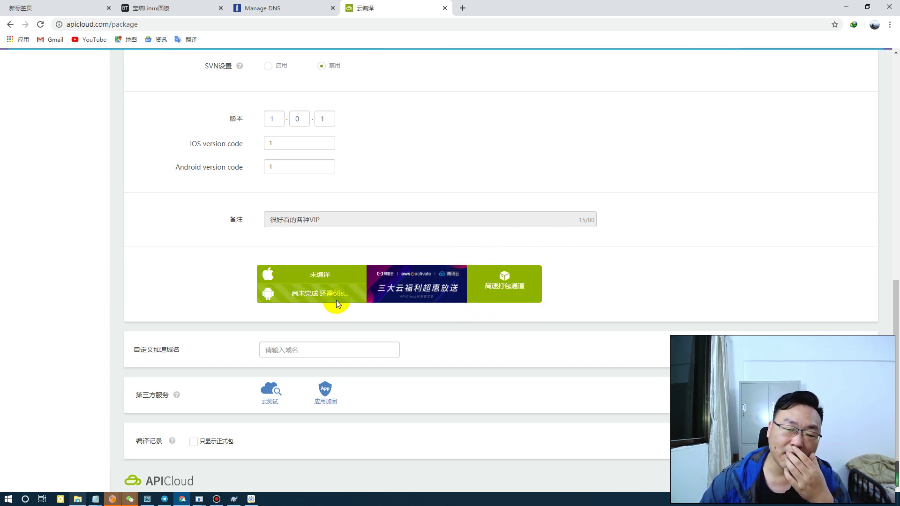
pyautogui.moveTo(342, 295); pyautogui.dragTo(292, 294)
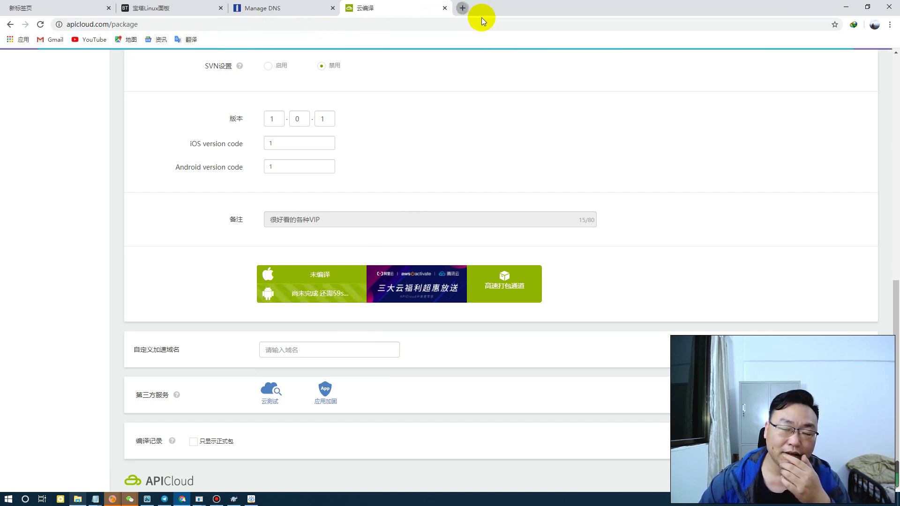
# In a new tab, load dy.lbt666.xyz/login/login.php, which returns 404 Not Found
pyautogui.click(462, 8)
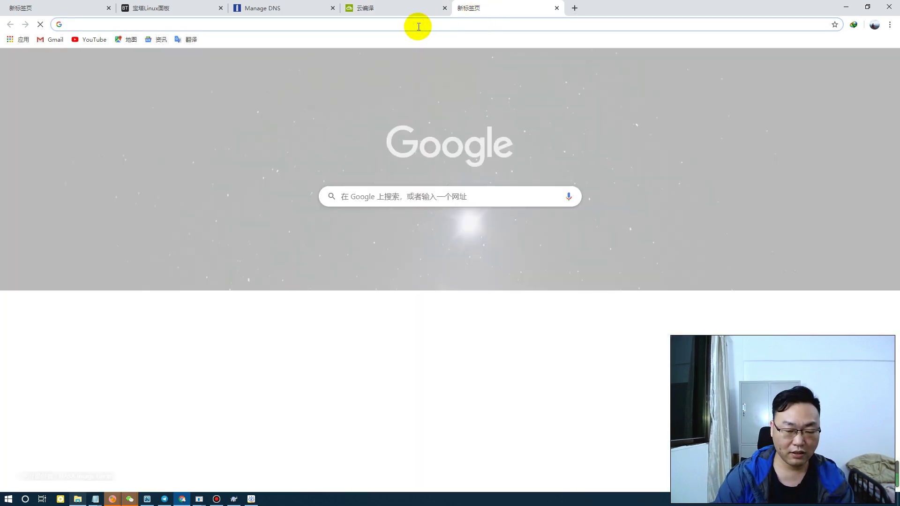
pyautogui.write('dy')
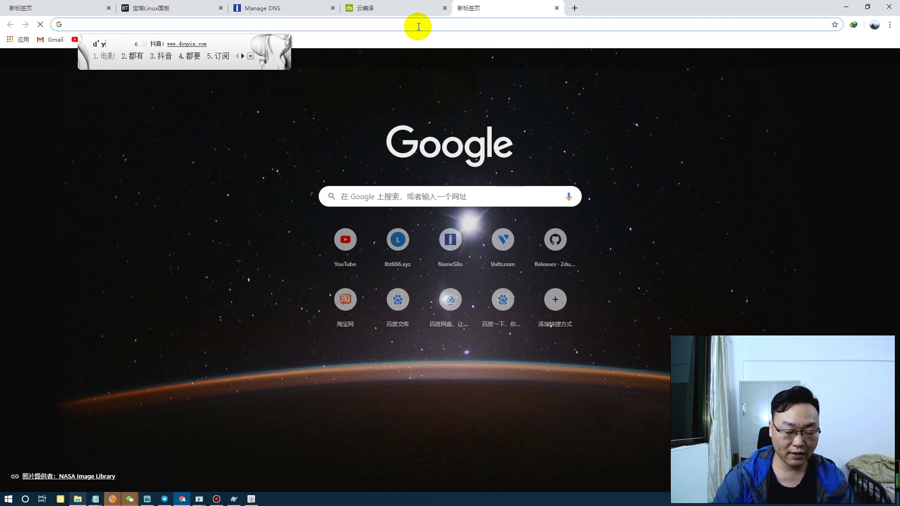
pyautogui.write('.lbt')
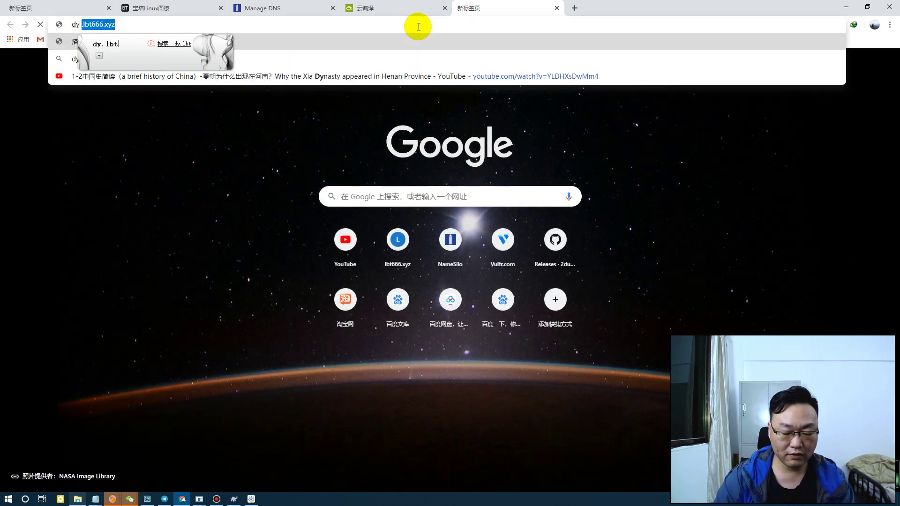
pyautogui.press('Escape')
pyautogui.write('.lbt')
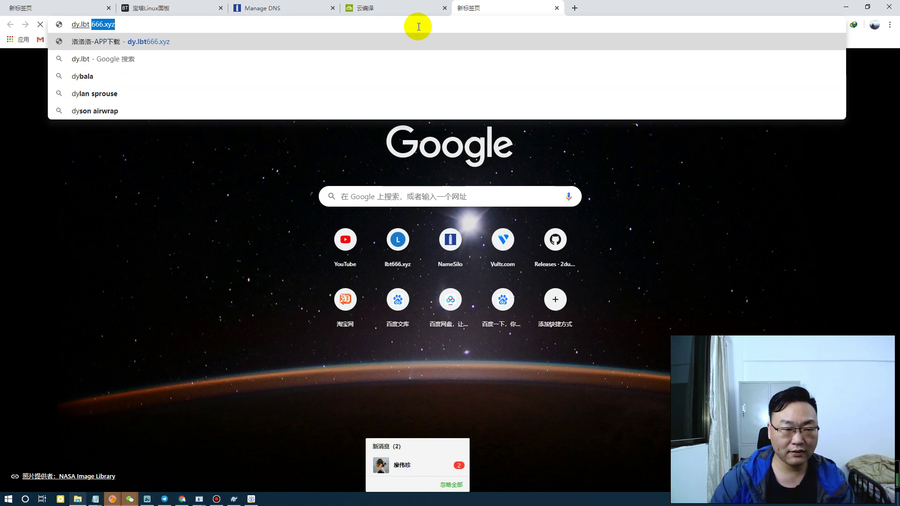
pyautogui.click(133, 25)
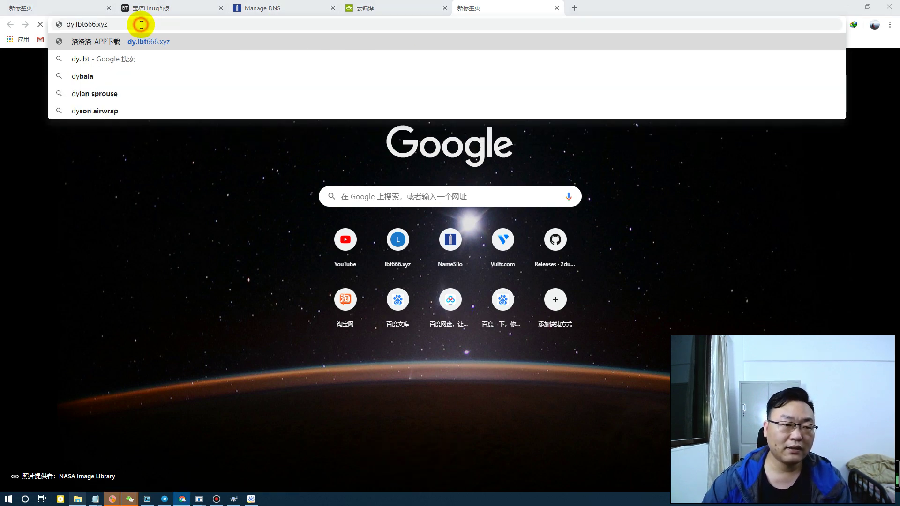
pyautogui.write('.')
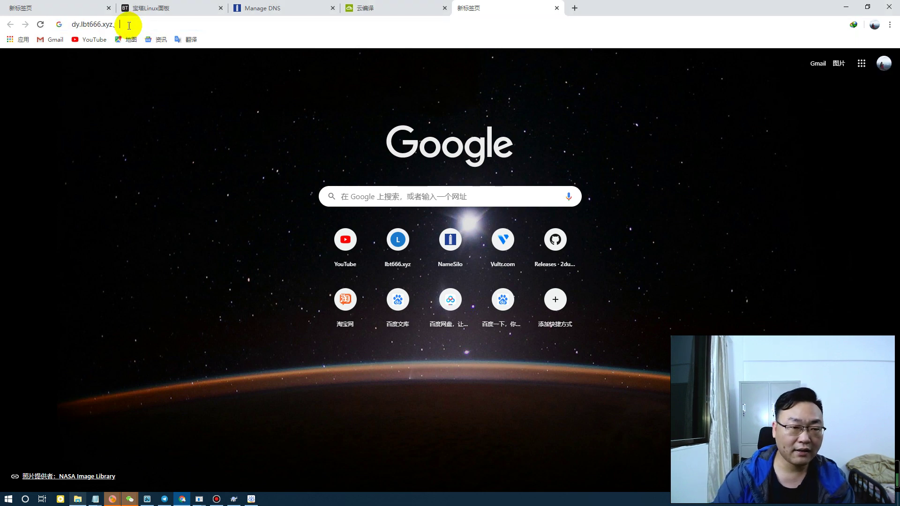
pyautogui.press('BackSpace')
pyautogui.write('/')
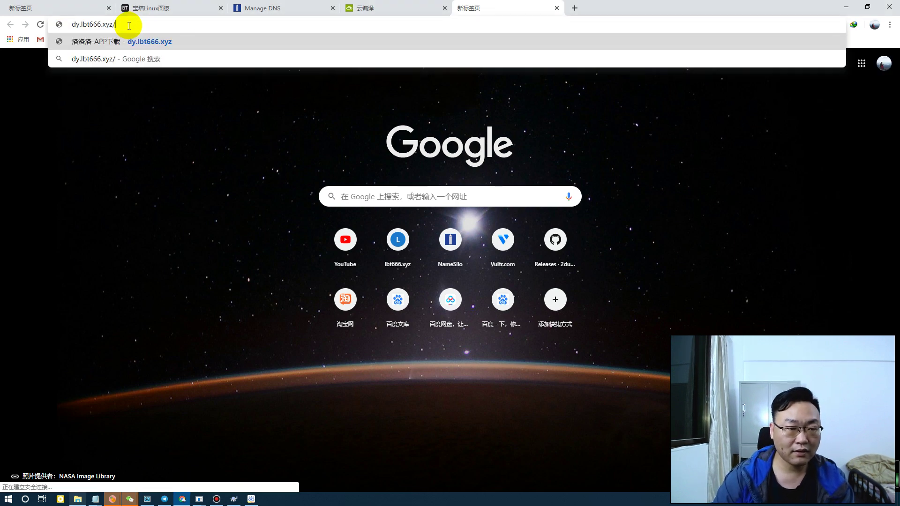
pyautogui.write('lo')
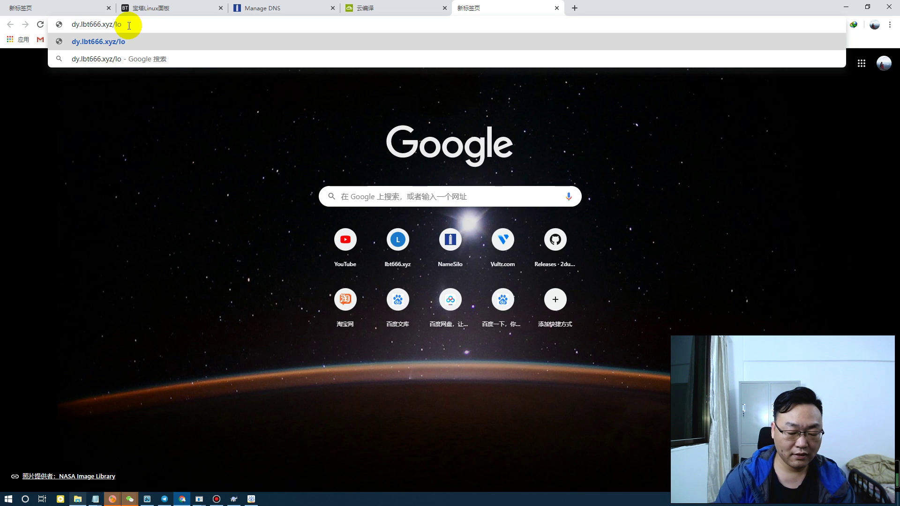
pyautogui.write('gin/login.')
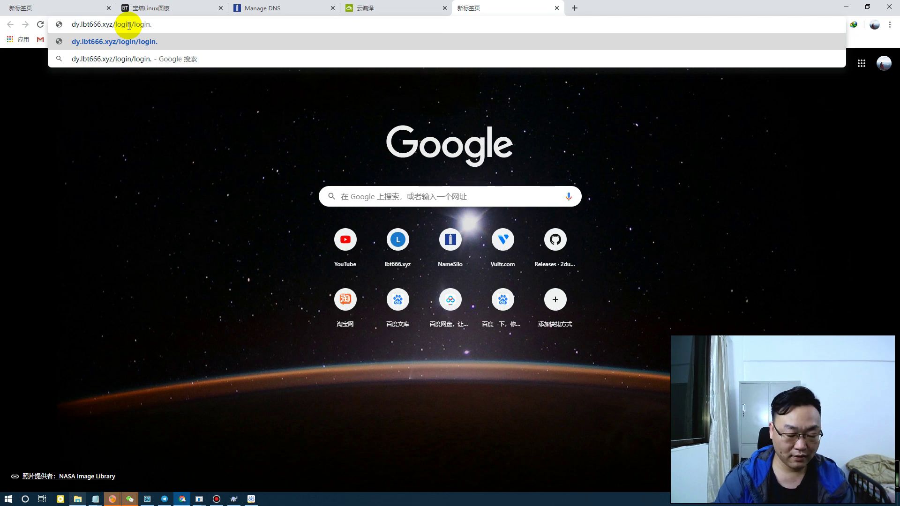
pyautogui.write('php')
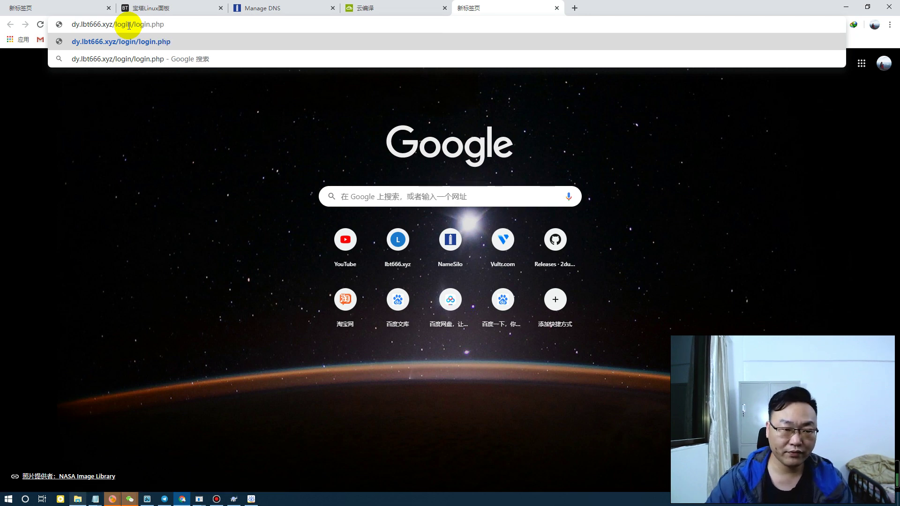
pyautogui.press('Return')
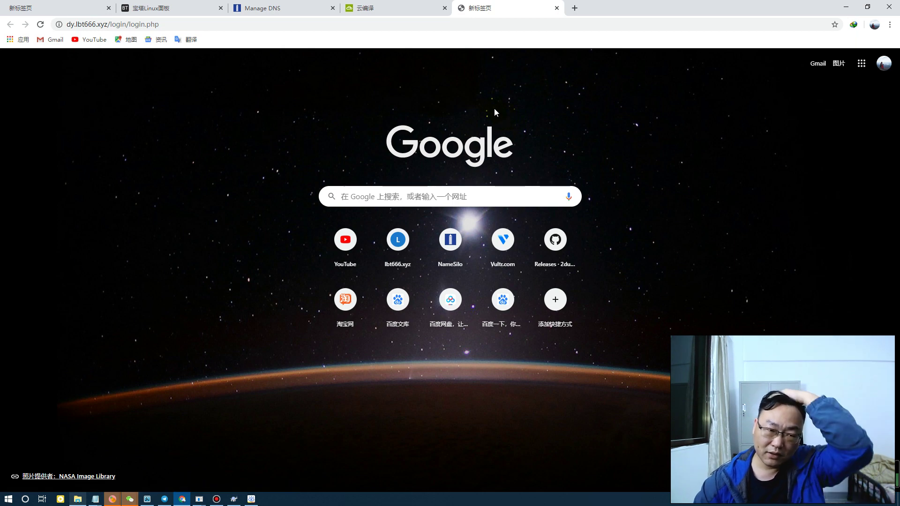
# Delete the /login/login.php path from the address, leaving dy.lbt666.xyz
pyautogui.click(390, 141)
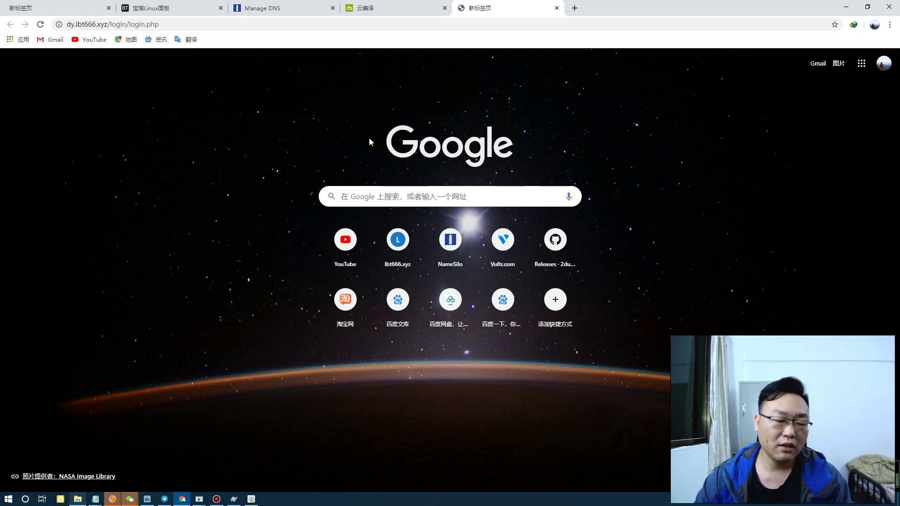
pyautogui.click(300, 105)
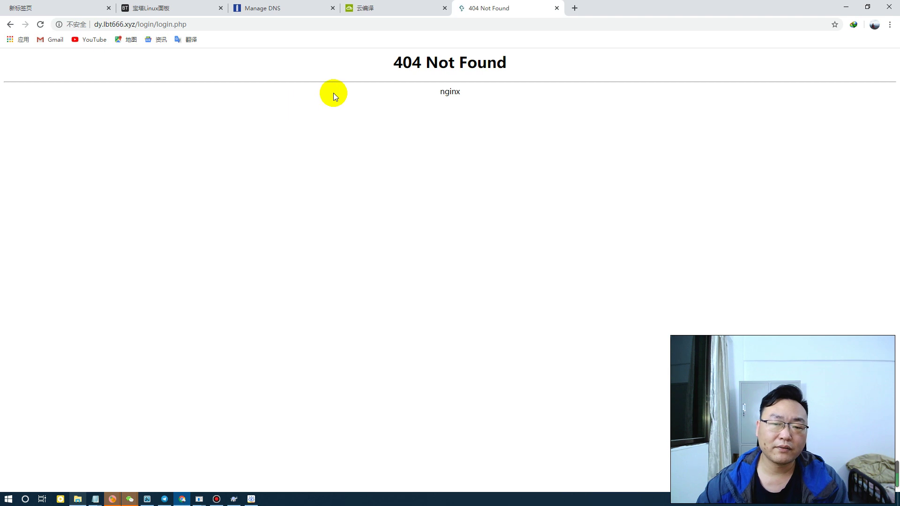
pyautogui.click(150, 27)
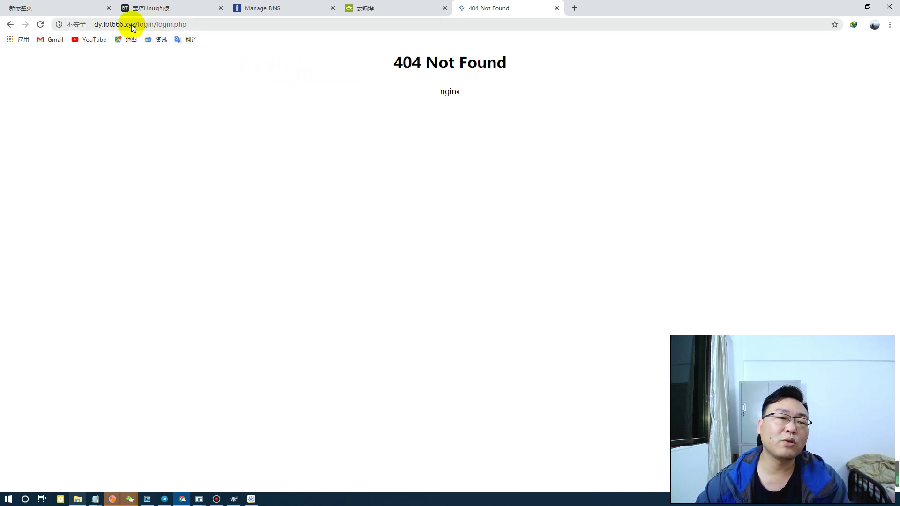
pyautogui.click(141, 26)
pyautogui.click(139, 24)
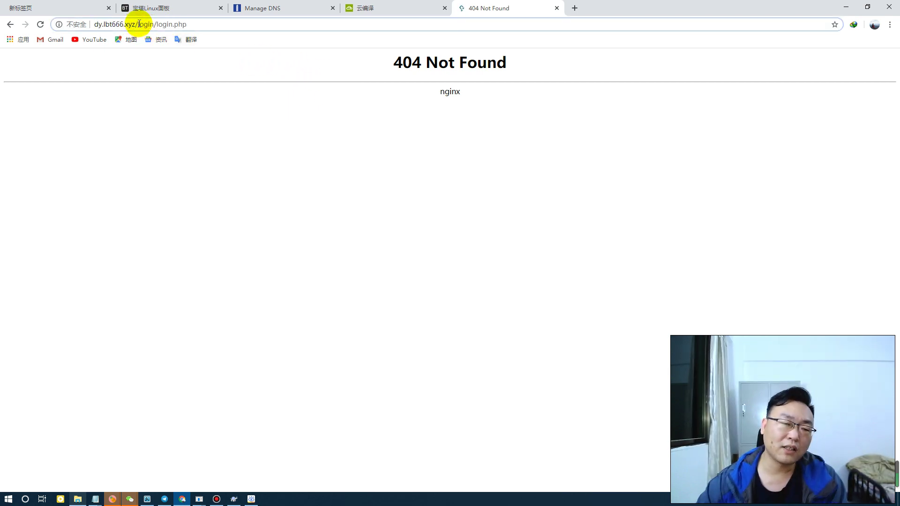
pyautogui.moveTo(136, 24); pyautogui.dragTo(218, 25)
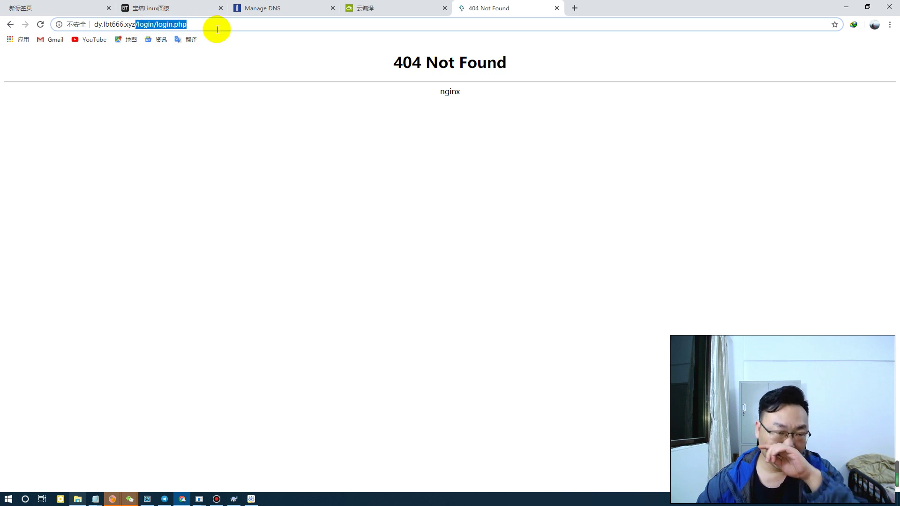
pyautogui.press('BackSpace')
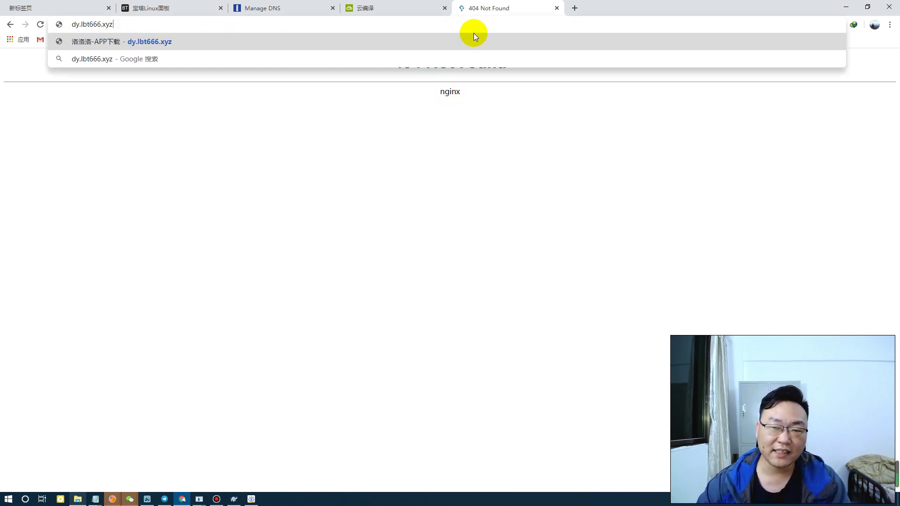
# Close the 404 tab, download the 12.9M Android APK, and show it in its folder
pyautogui.click(557, 11)
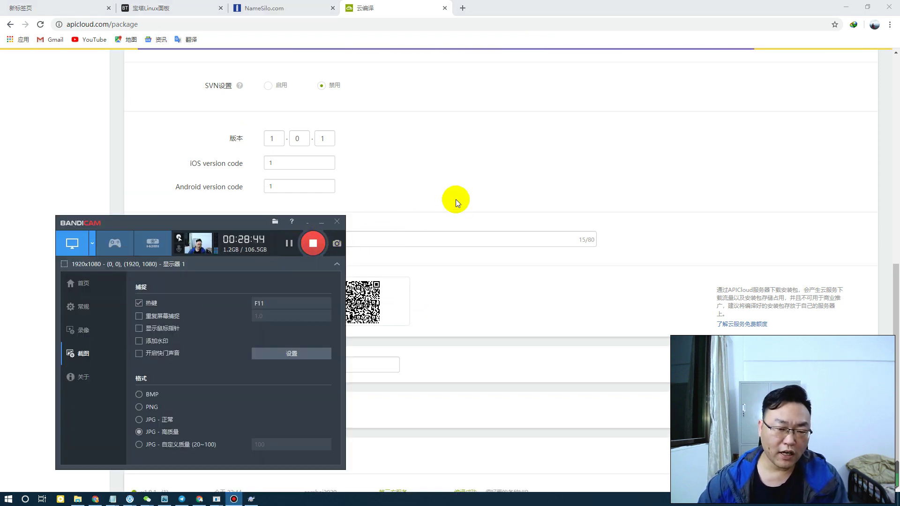
pyautogui.click(458, 200)
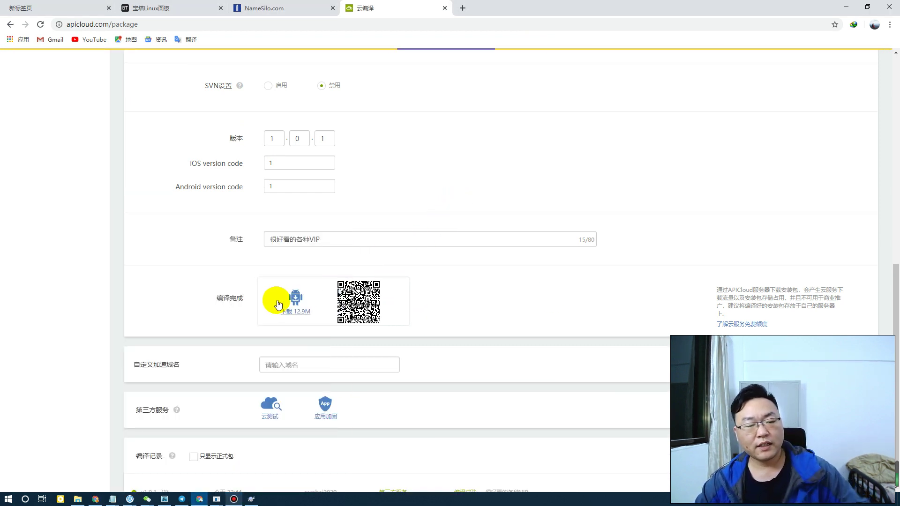
pyautogui.click(298, 307)
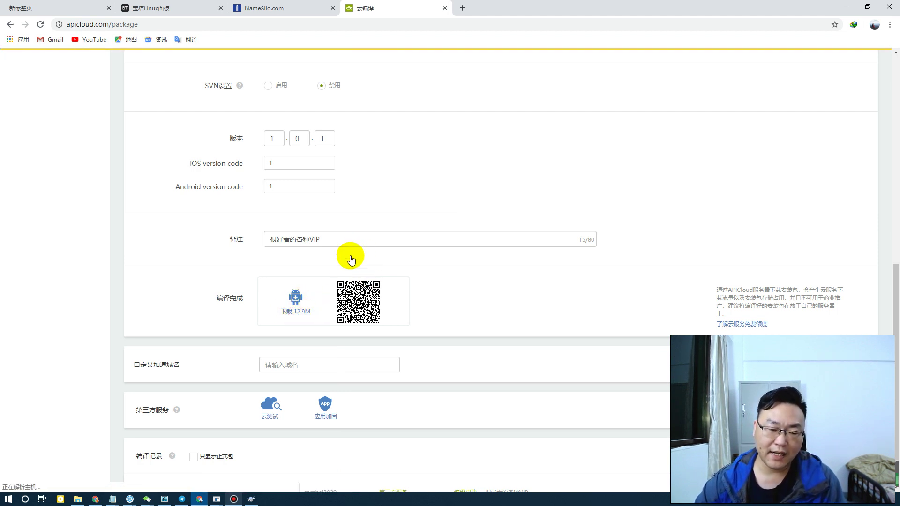
pyautogui.click(302, 312)
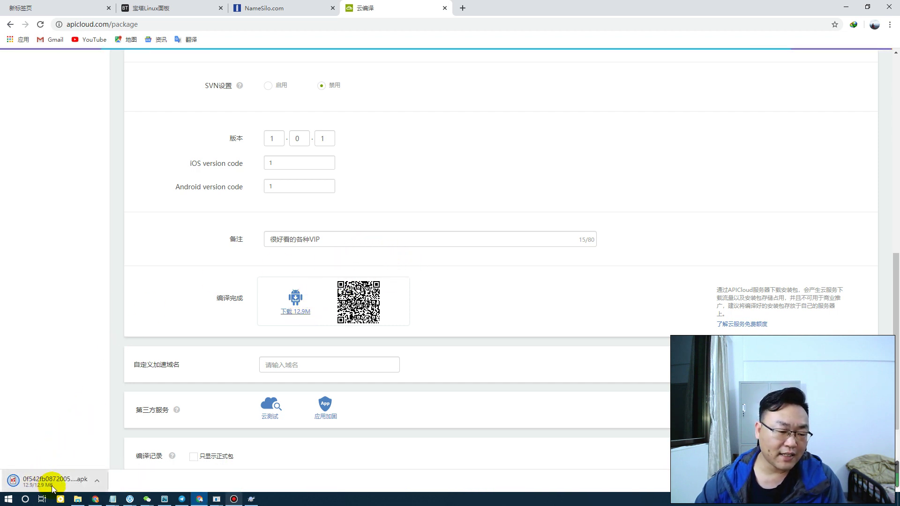
pyautogui.click(97, 481)
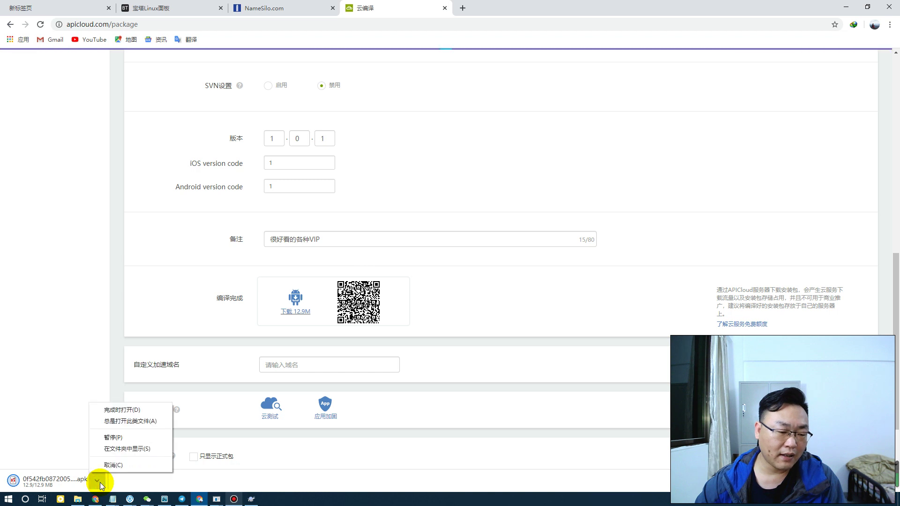
pyautogui.click(126, 448)
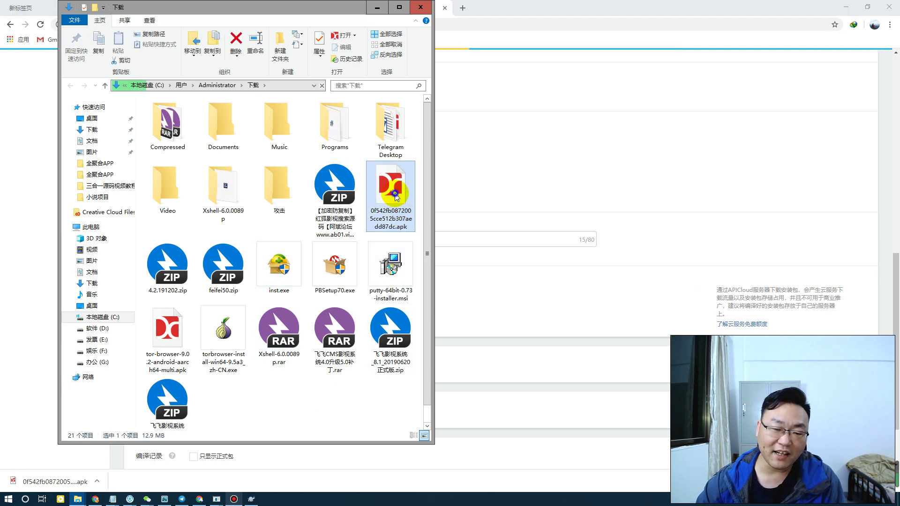
# Rename the downloaded 12.9 MB APK in Downloads to luoluoluo.apk and select it
pyautogui.rightClick(401, 213)
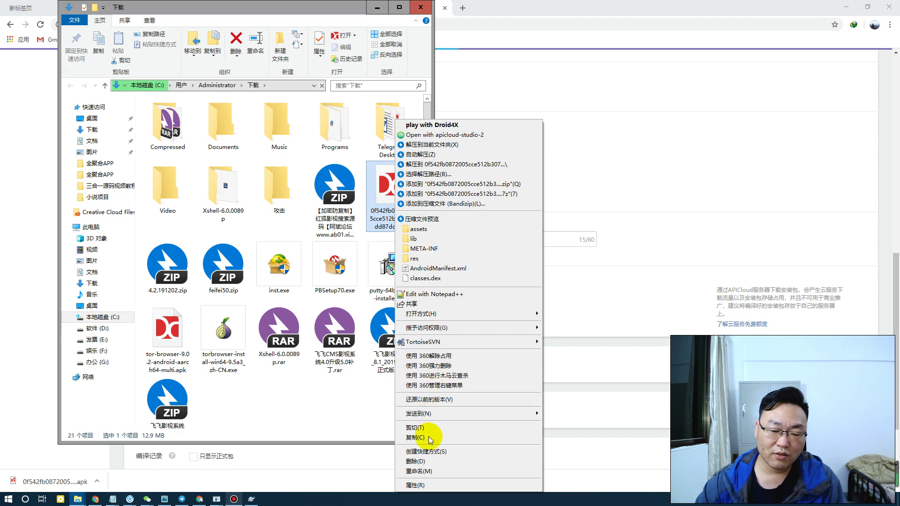
pyautogui.click(419, 471)
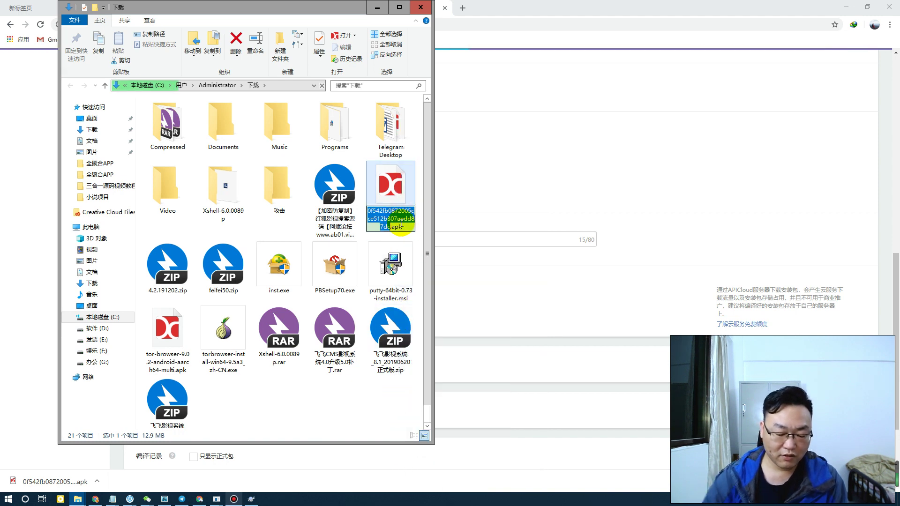
pyautogui.write('luoluoluo')
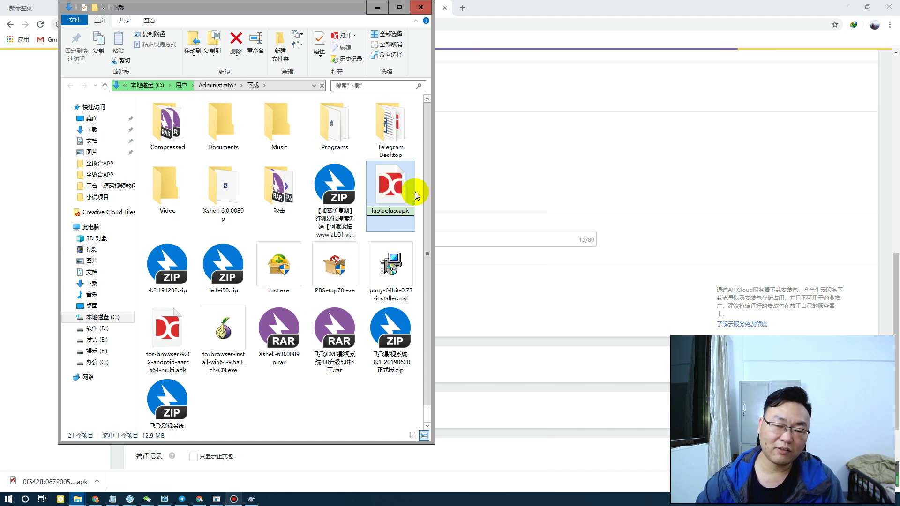
pyautogui.press('Return')
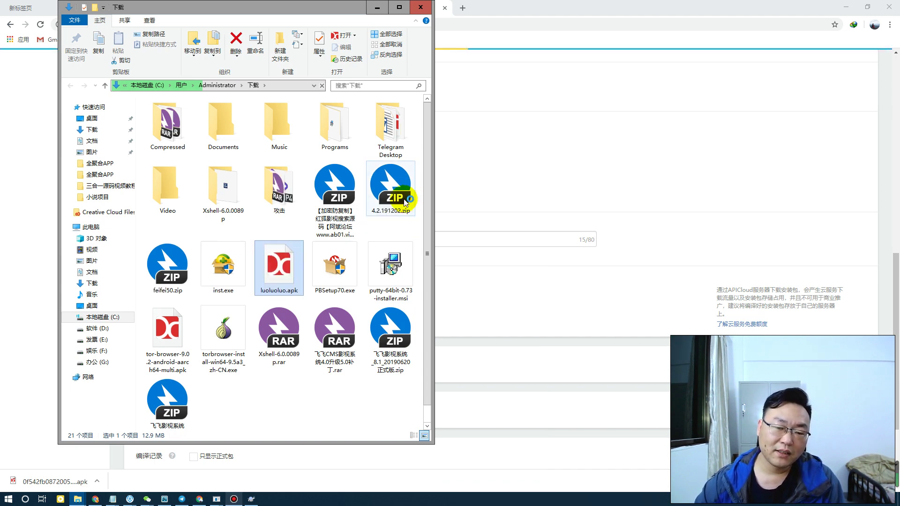
pyautogui.click(294, 274)
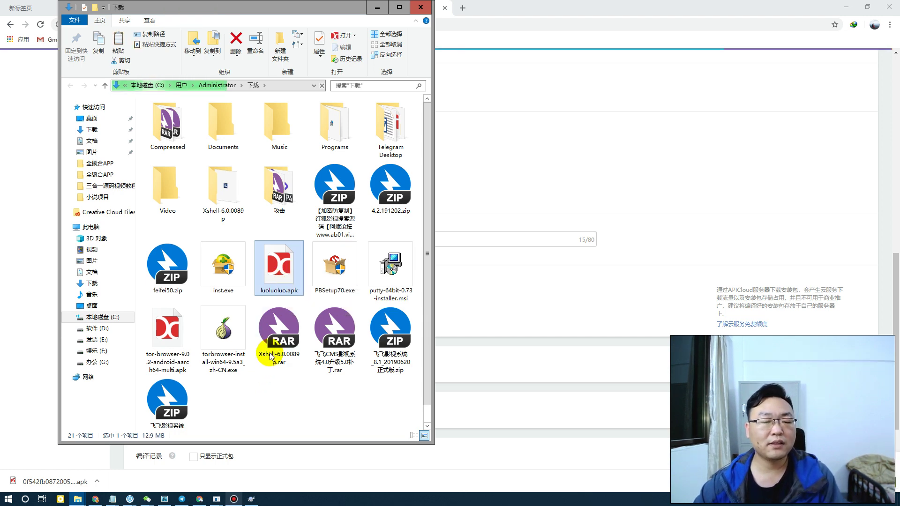
pyautogui.click(147, 500)
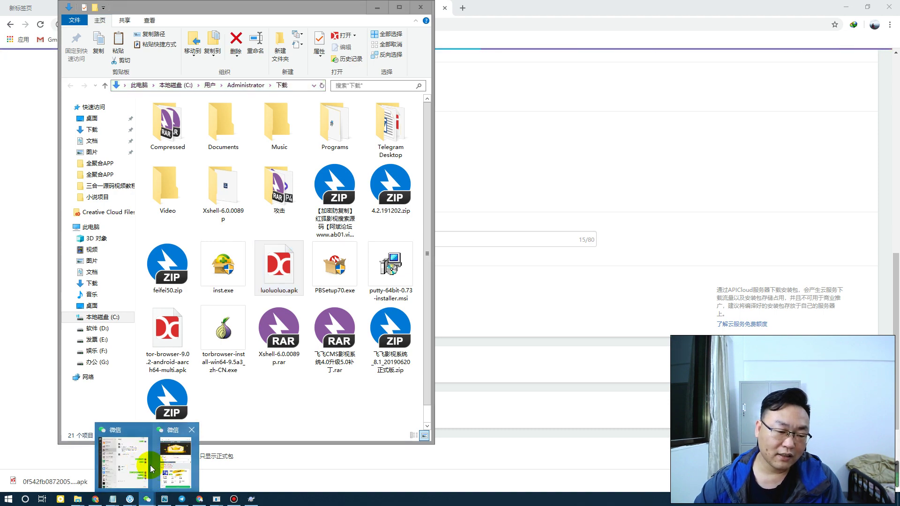
pyautogui.moveTo(154, 468)
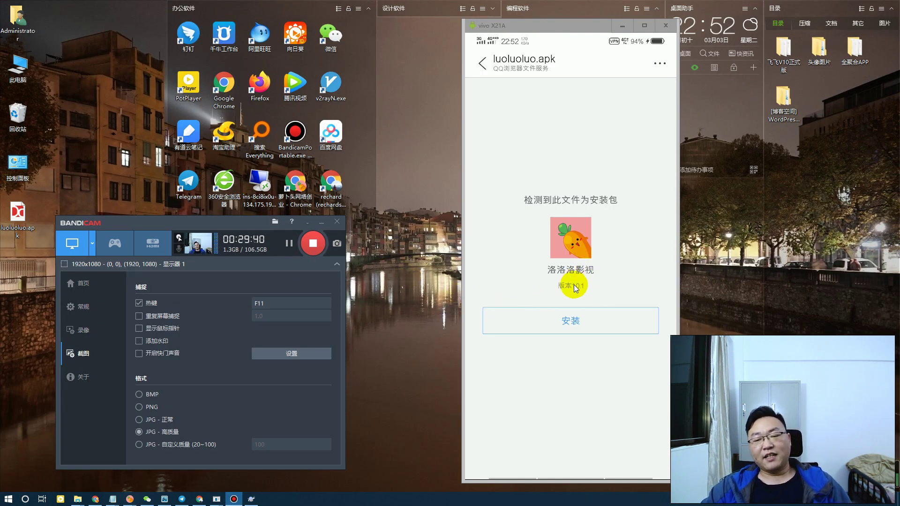
# Install the 洛洛洛影视 app from luoluoluo.apk on the phone, allowing this one-time install past the risk warning
pyautogui.click(582, 318)
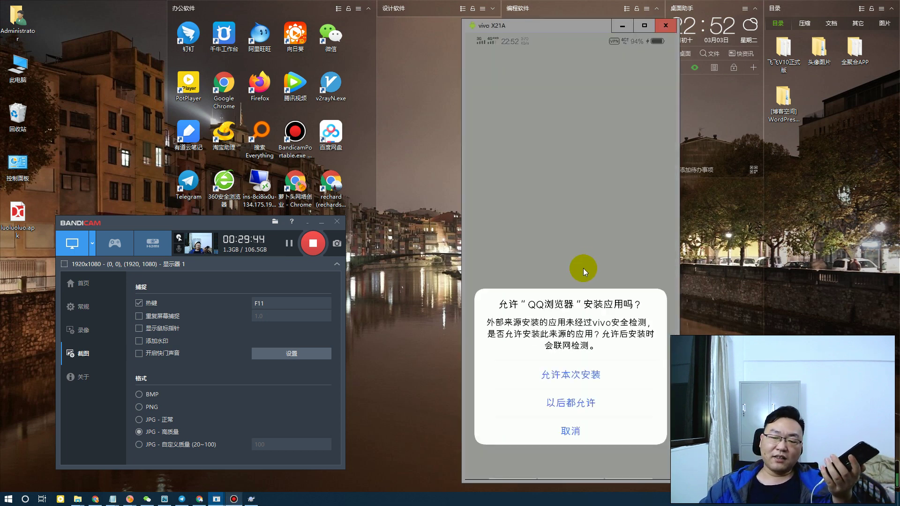
pyautogui.click(578, 375)
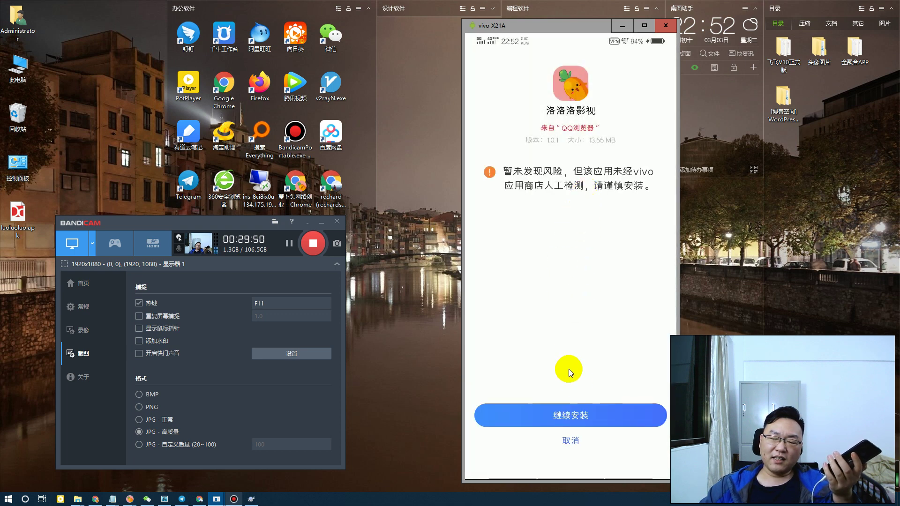
pyautogui.click(586, 416)
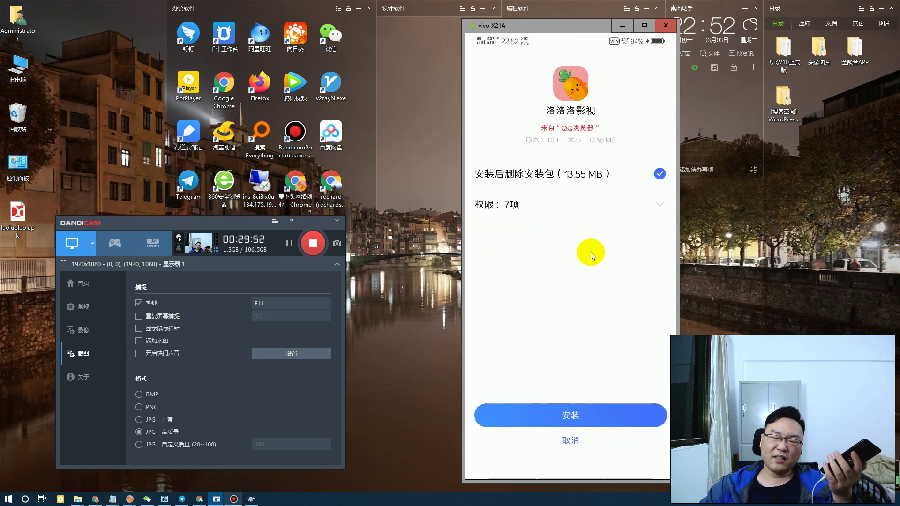
pyautogui.click(580, 415)
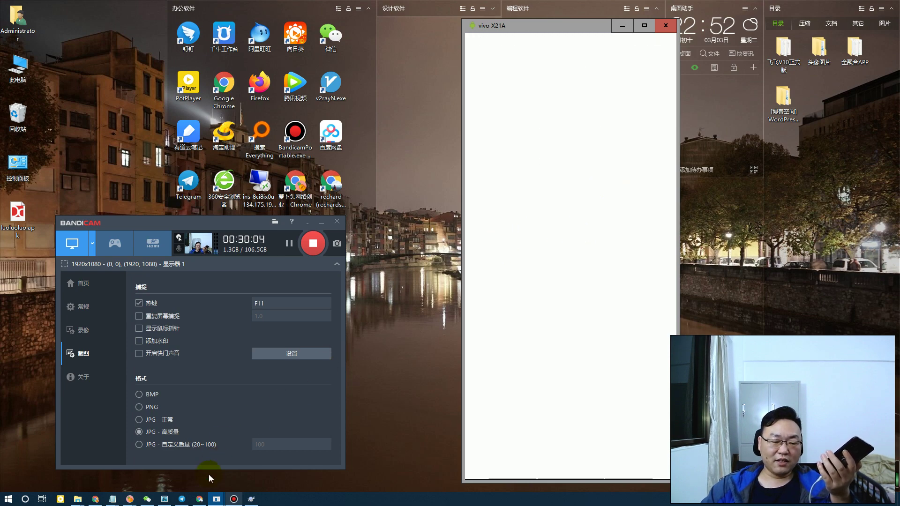
pyautogui.click(199, 500)
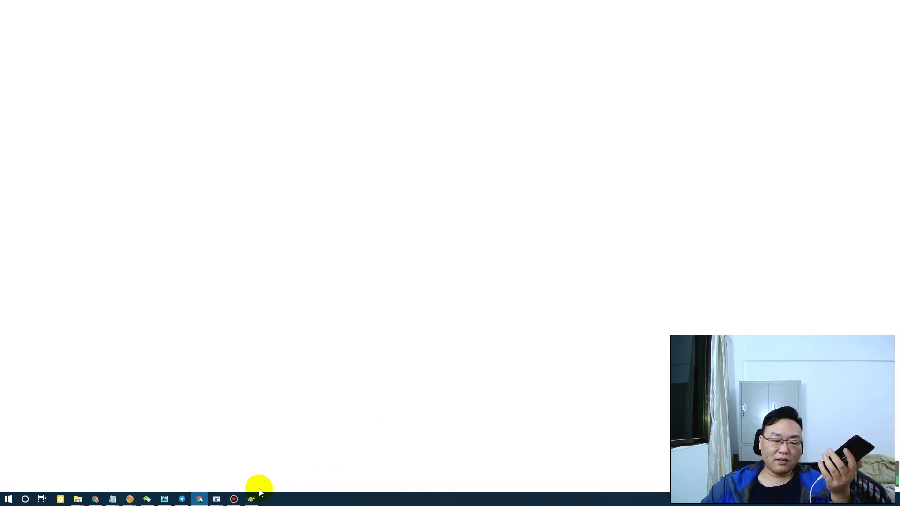
# Check the vivo X21A mirror for the installed 洛洛洛影视 app, run a storage cleanup, then put the mirror away
pyautogui.moveTo(216, 499)
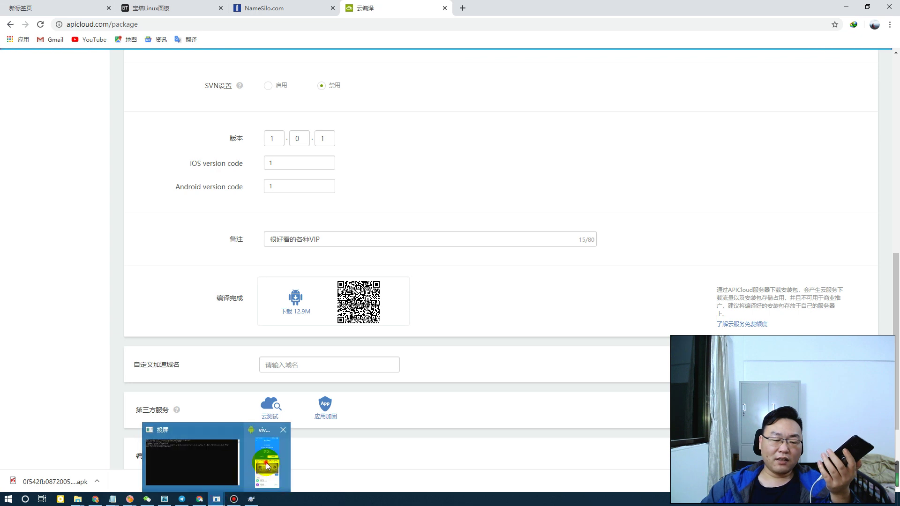
pyautogui.click(257, 465)
pyautogui.click(604, 202)
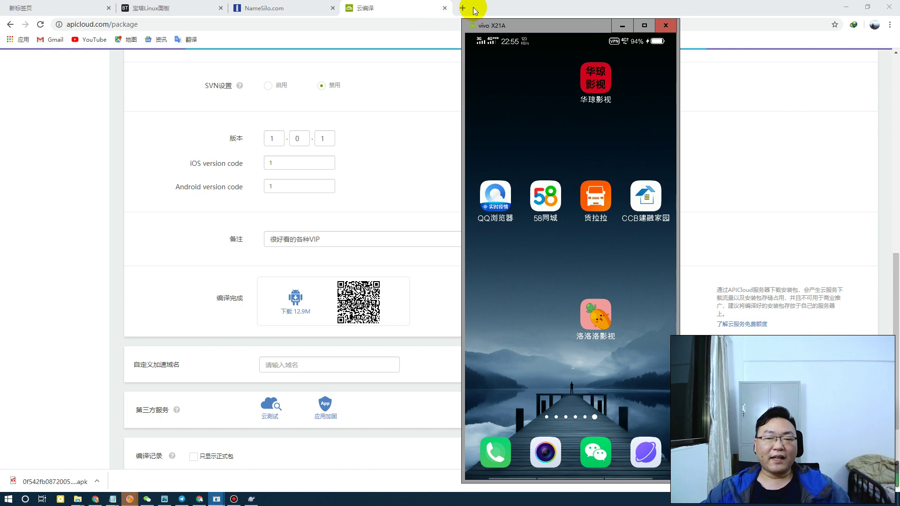
pyautogui.click(457, 10)
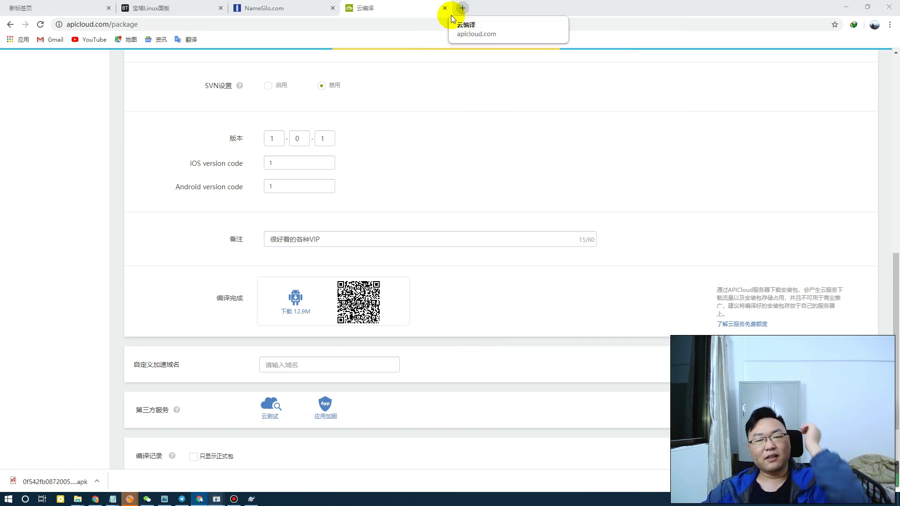
pyautogui.click(473, 12)
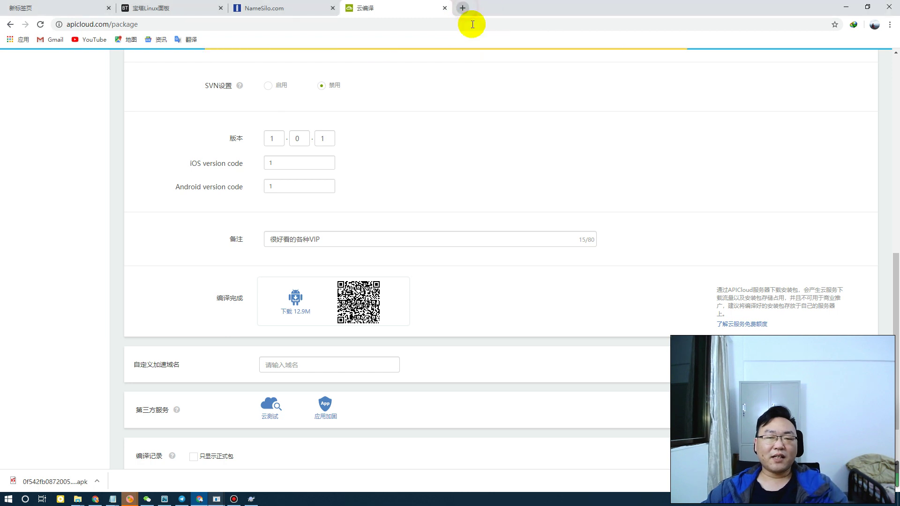
# Open a new tab and go to dy.lbt666.xyz/login/
pyautogui.hotkey('ctrl', 't')
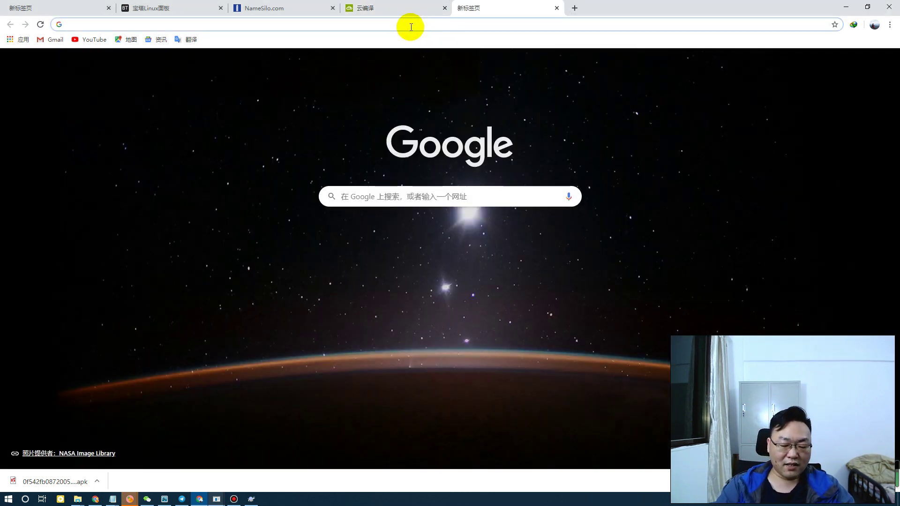
pyautogui.write('dy')
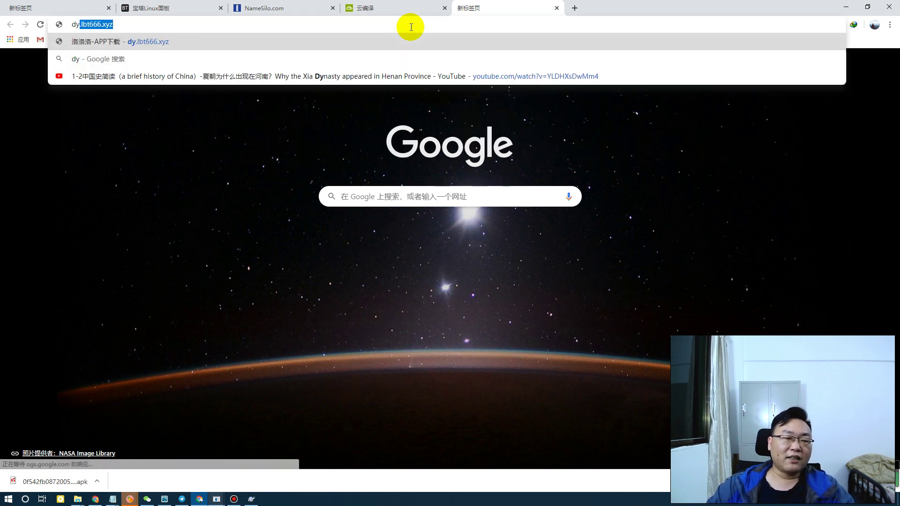
pyautogui.press('Right')
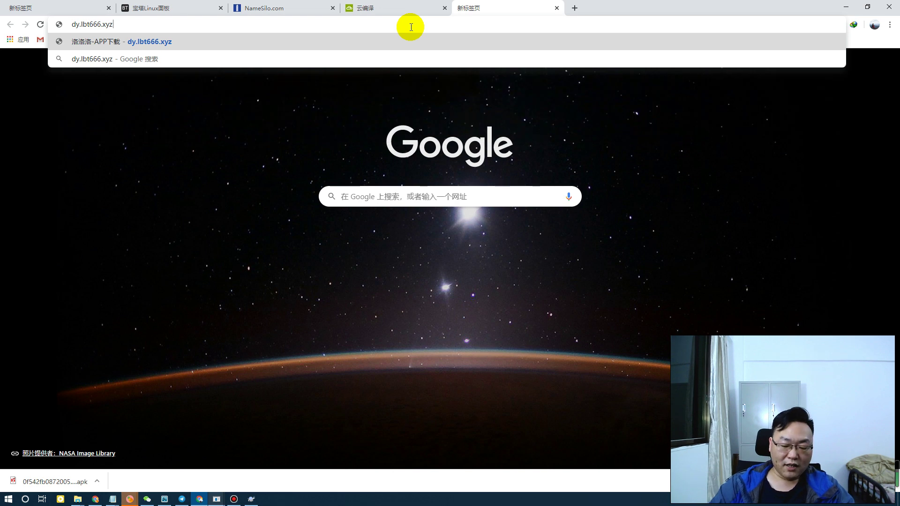
pyautogui.write('、')
pyautogui.press('BackSpace')
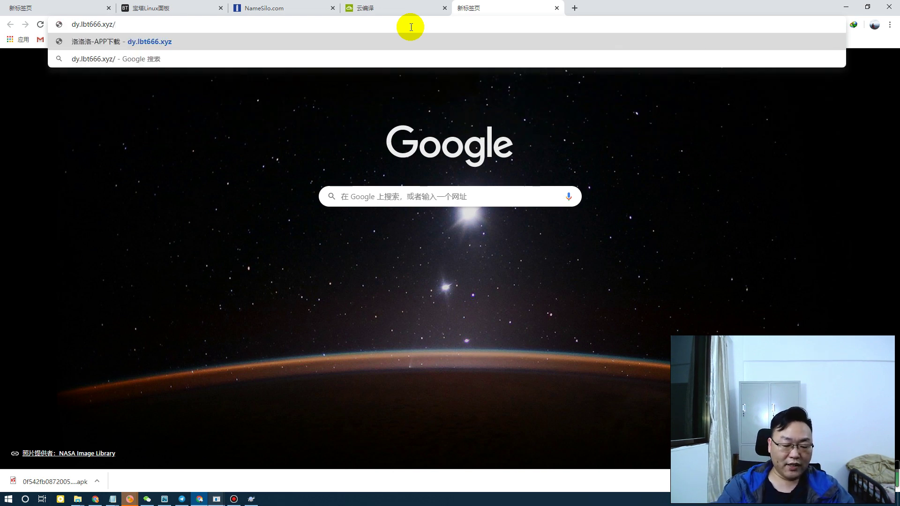
pyautogui.write('/l')
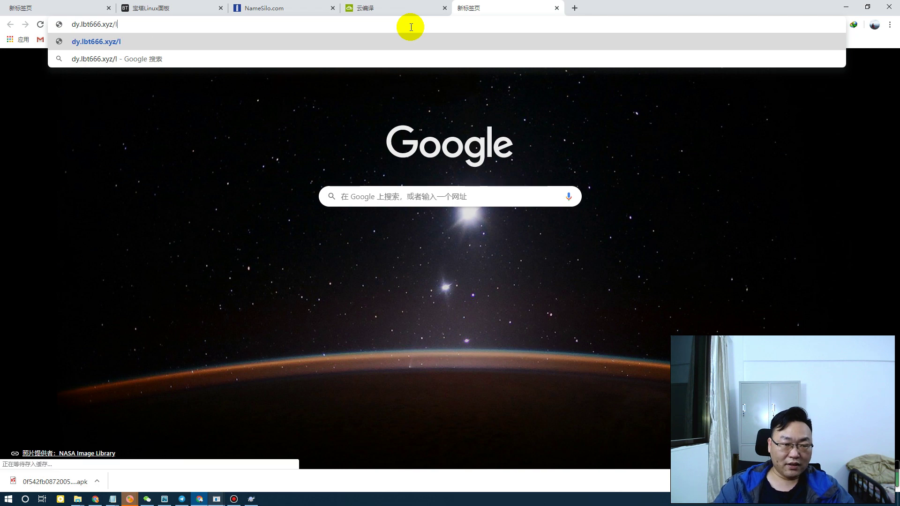
pyautogui.write('ogin/login')
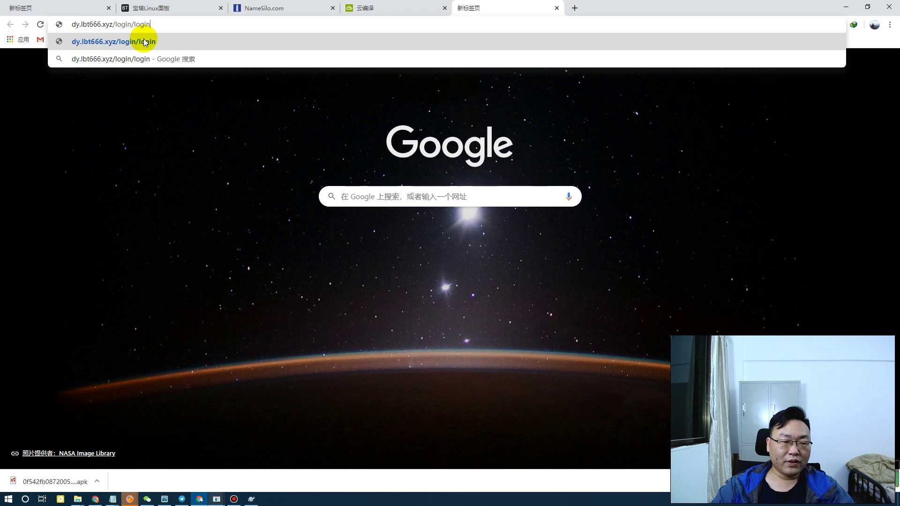
pyautogui.click(145, 42)
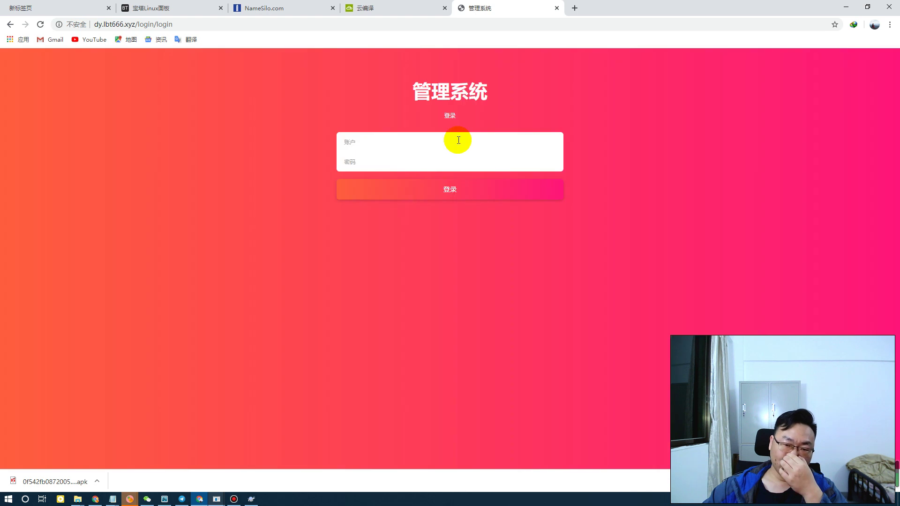
# Enter the admin account name and password on the 管理系统 login form and submit it
pyautogui.click(404, 142)
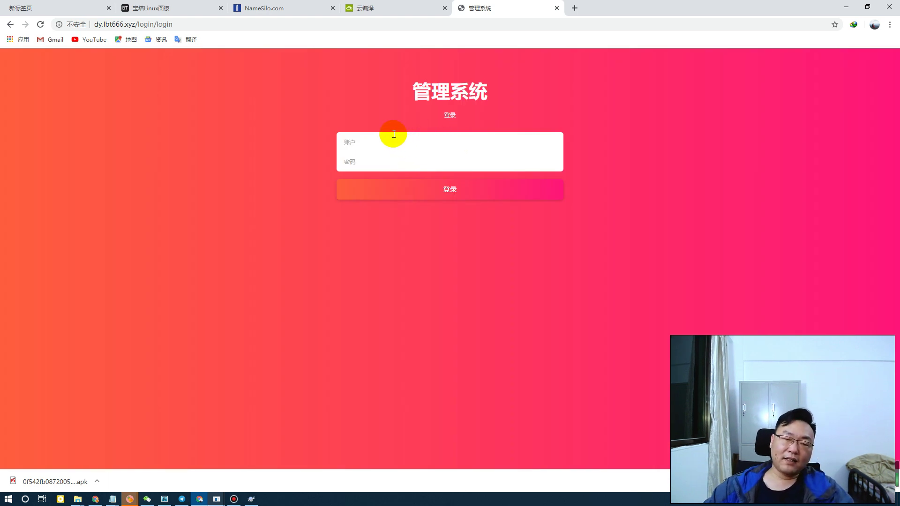
pyautogui.click(368, 143)
pyautogui.click(357, 142)
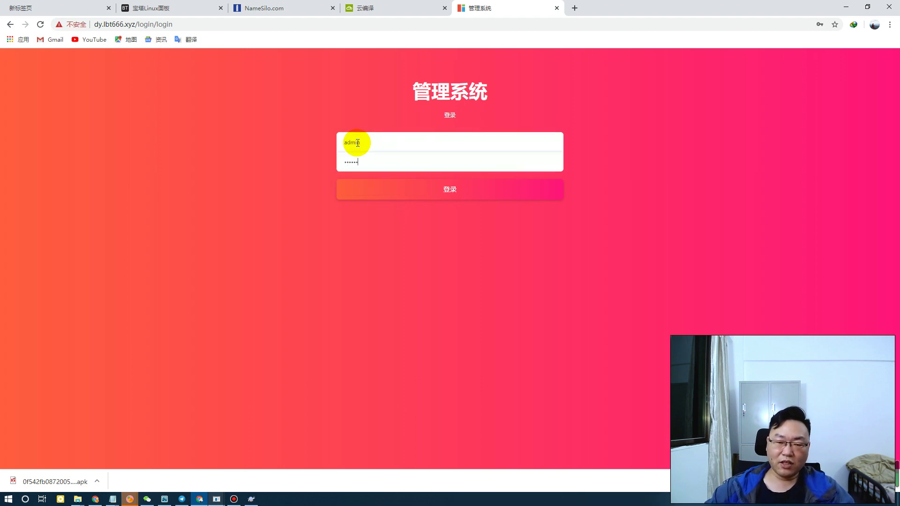
pyautogui.click(454, 191)
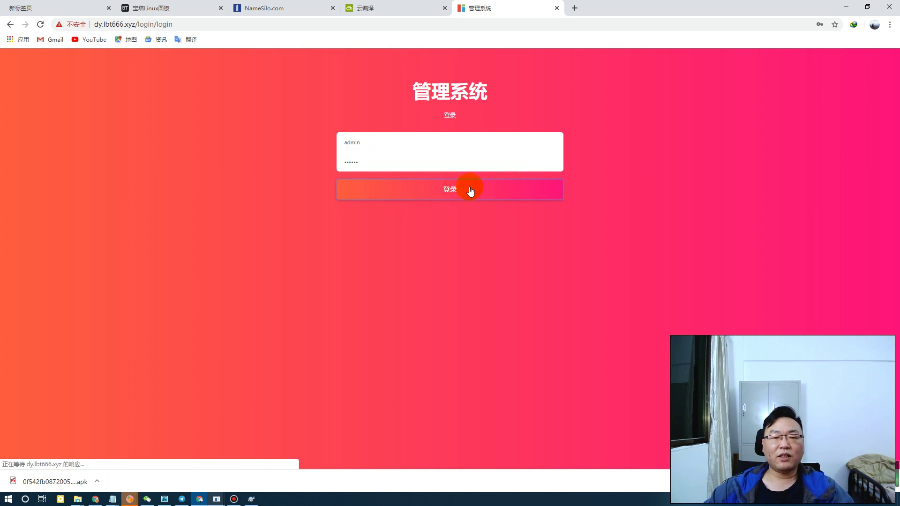